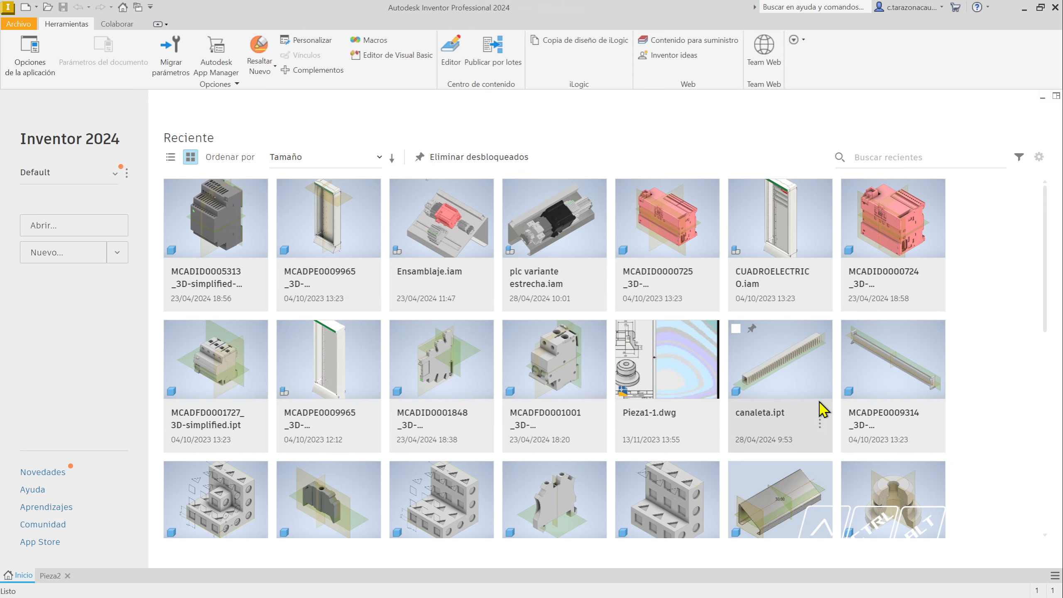
# Create a new part file from the Standard.ipt template
pyautogui.click(26, 7)
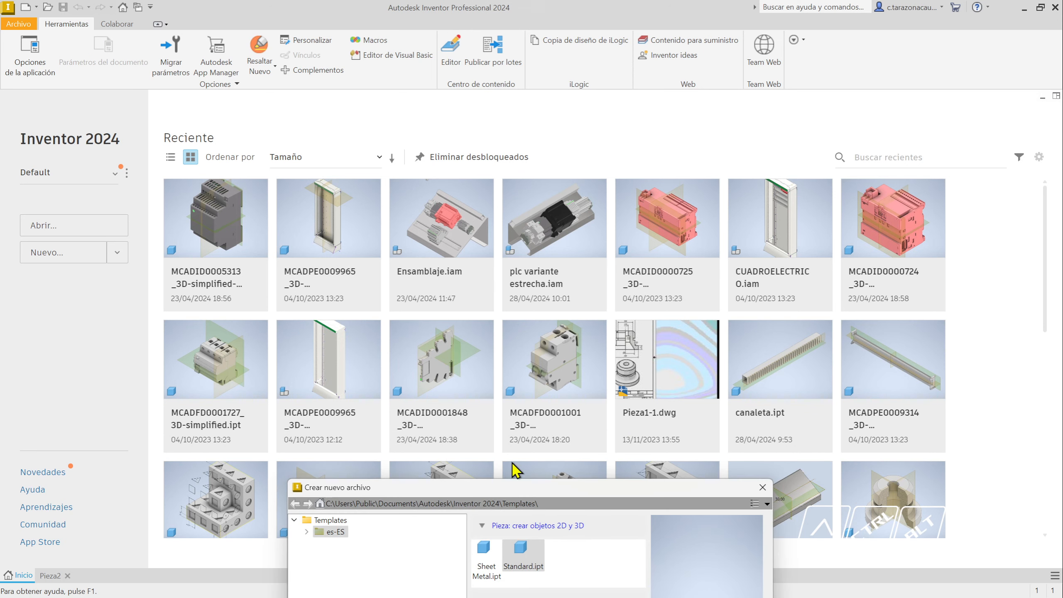
pyautogui.moveTo(531, 492); pyautogui.dragTo(490, 131)
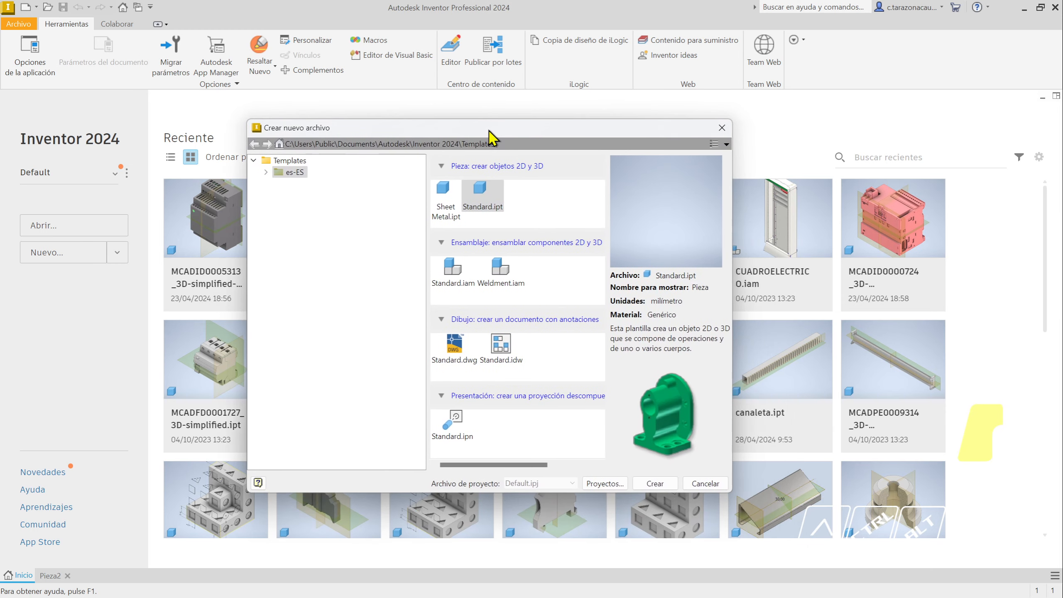
pyautogui.doubleClick(486, 200)
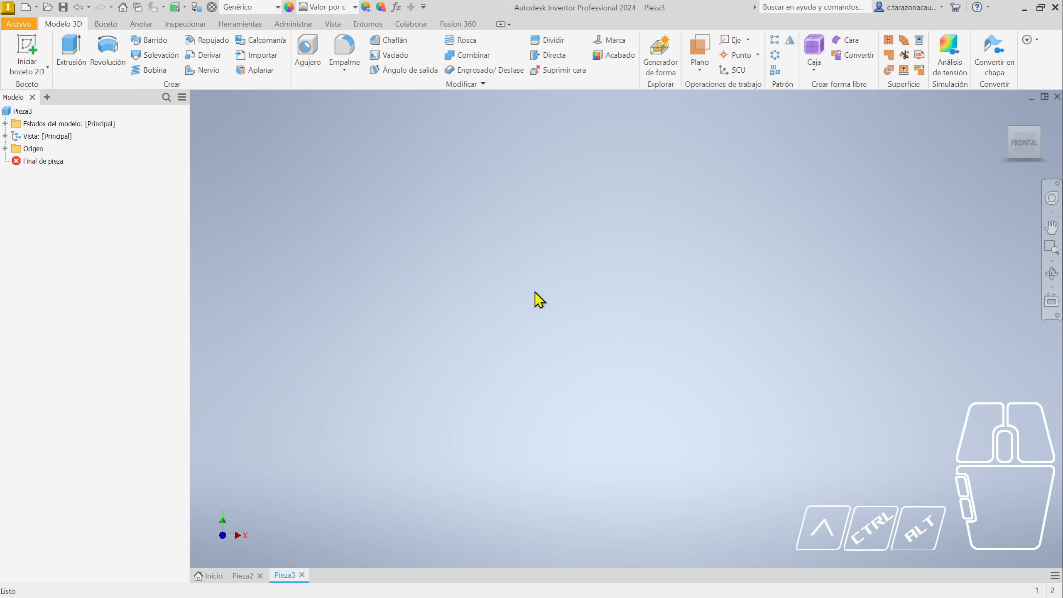
# Expand the origin features and start a 2D sketch on the XY plane
pyautogui.click(5, 149)
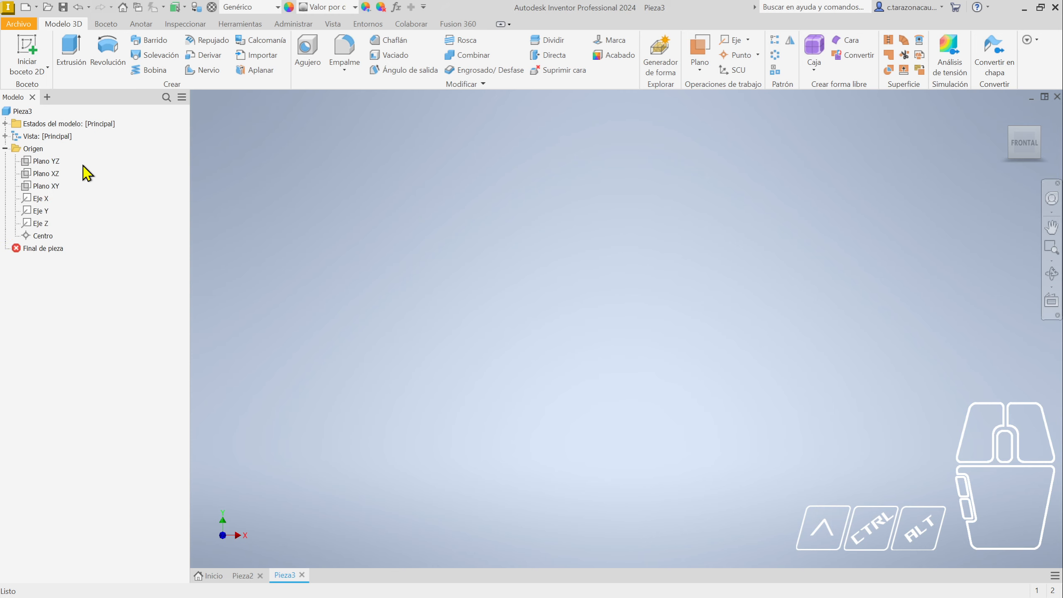
pyautogui.click(33, 53)
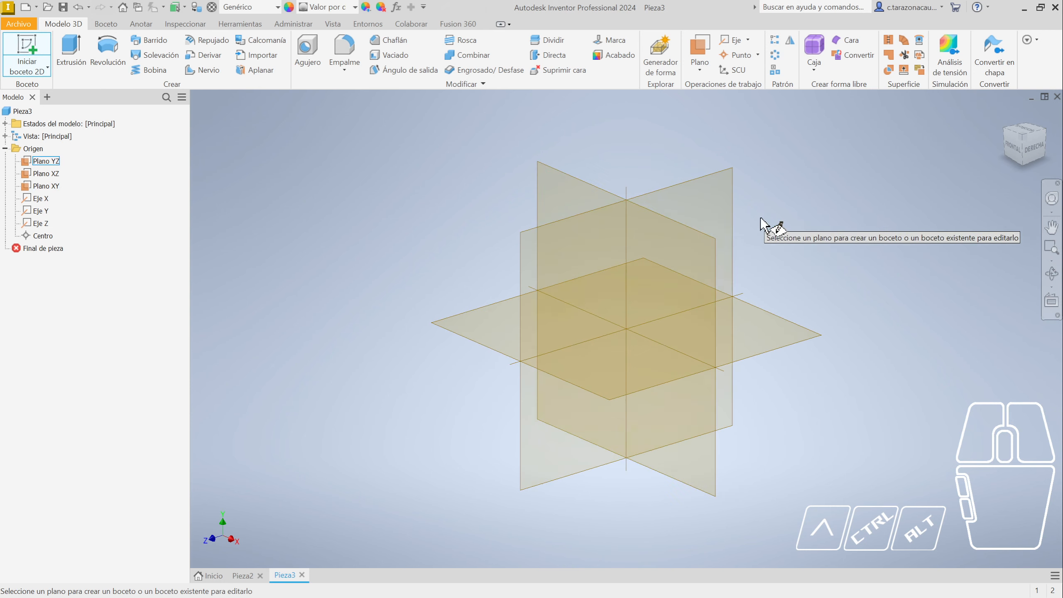
pyautogui.click(699, 228)
pyautogui.moveTo(708, 208); pyautogui.dragTo(577, 290, button='middle')
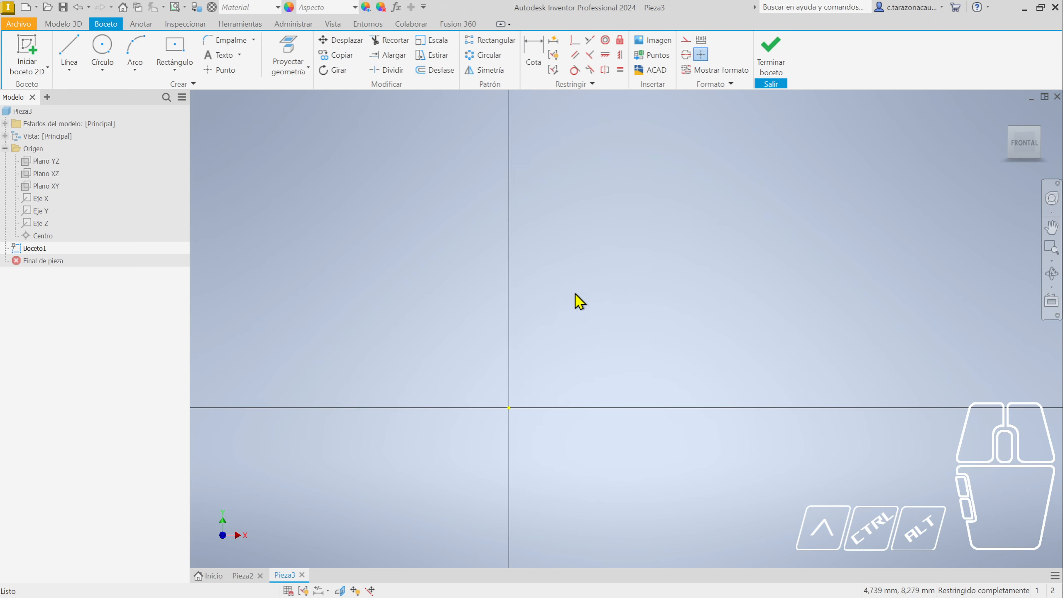
# Sketch a closed seven-sided stepped profile above the horizontal axis, with a top edge about 14.3 mm and an upper-right slope about 6.5 mm long
pyautogui.click(78, 54)
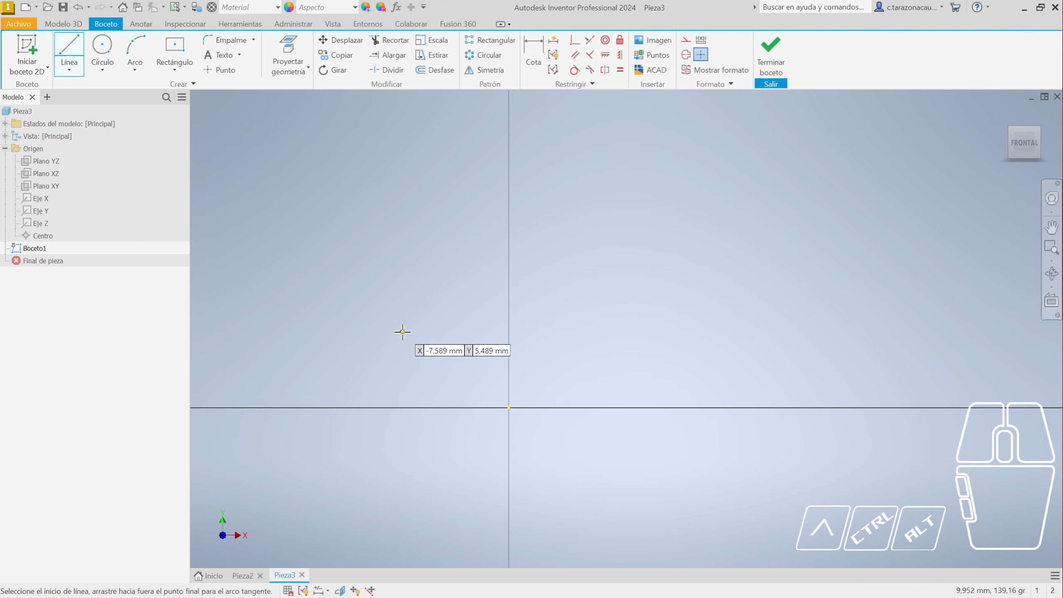
pyautogui.click(370, 327)
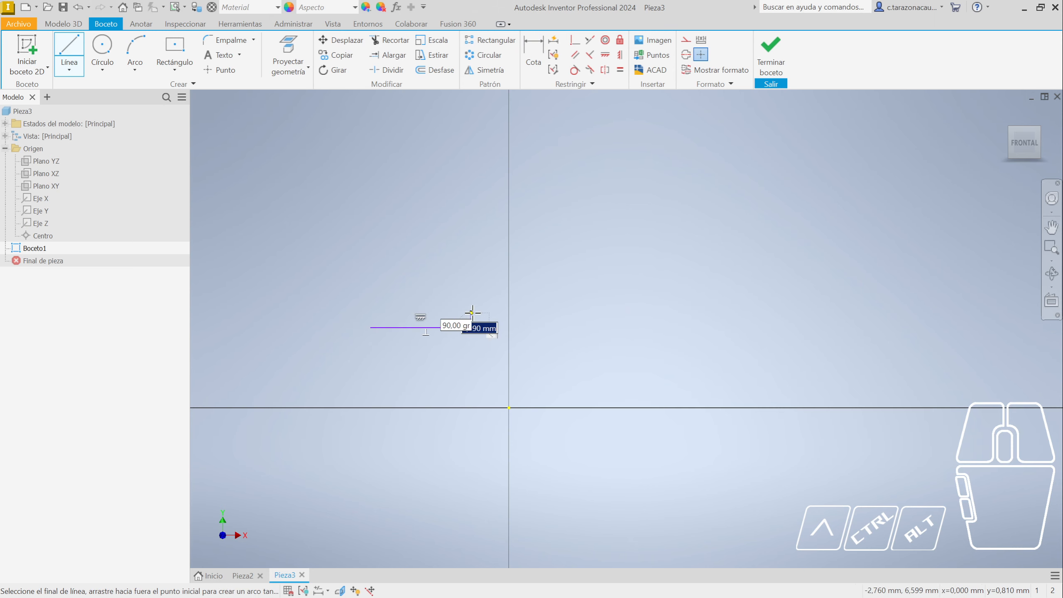
pyautogui.click(471, 327)
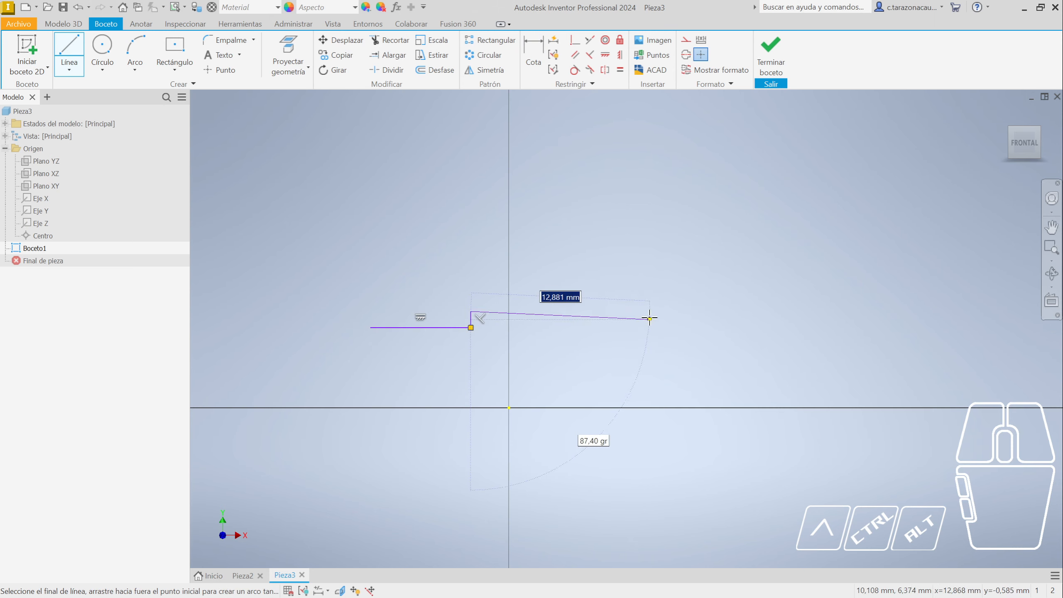
pyautogui.click(652, 311)
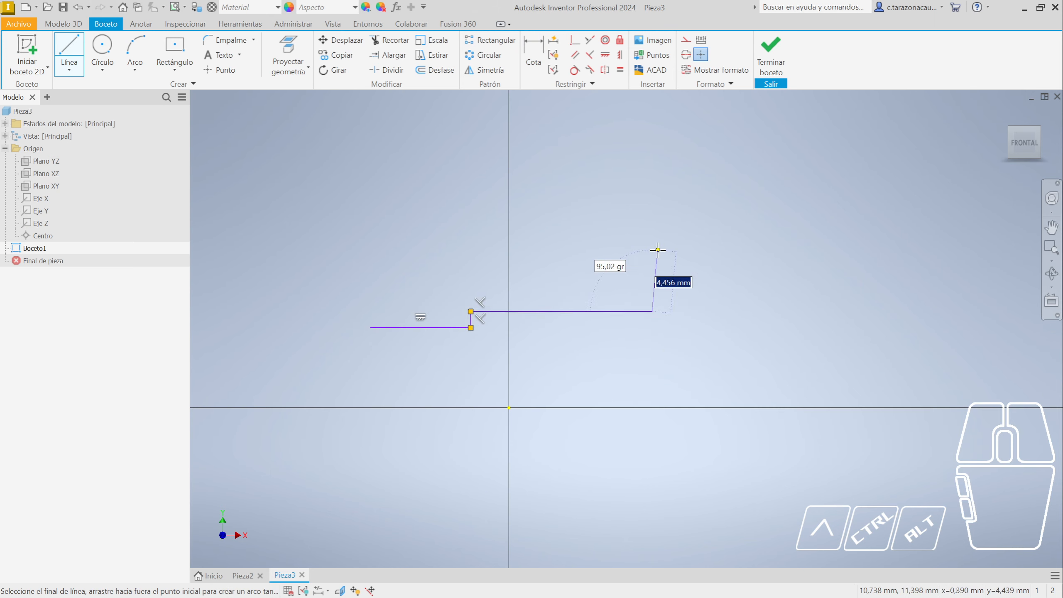
pyautogui.click(653, 272)
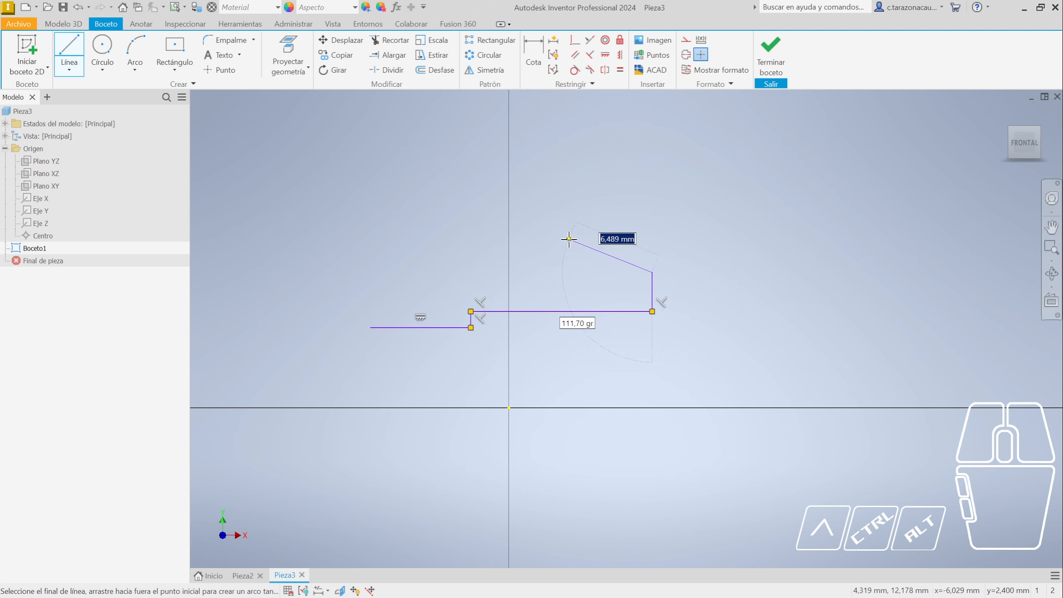
pyautogui.click(569, 239)
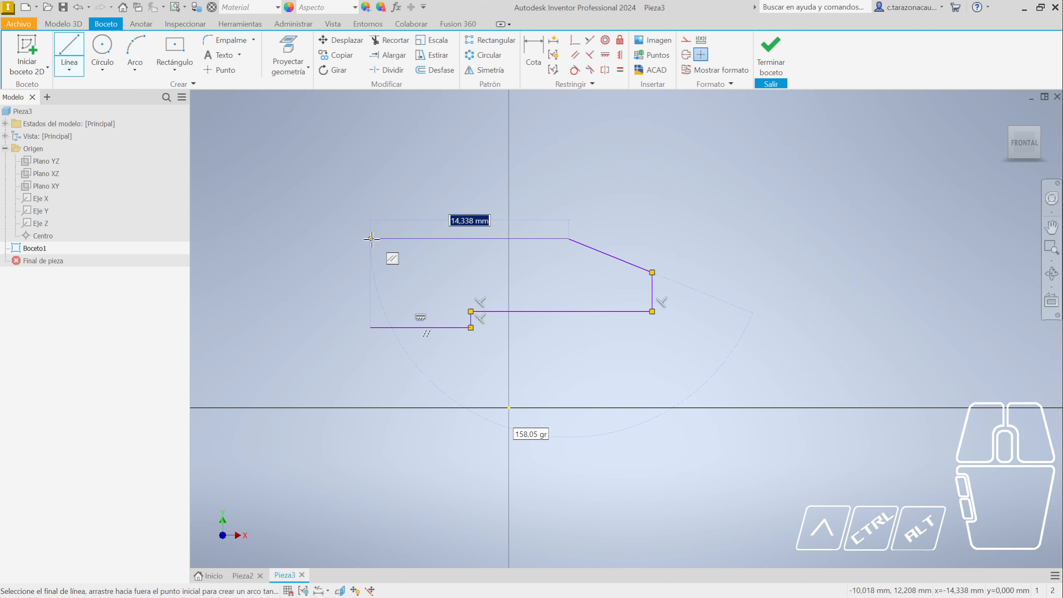
pyautogui.click(371, 239)
pyautogui.click(370, 328)
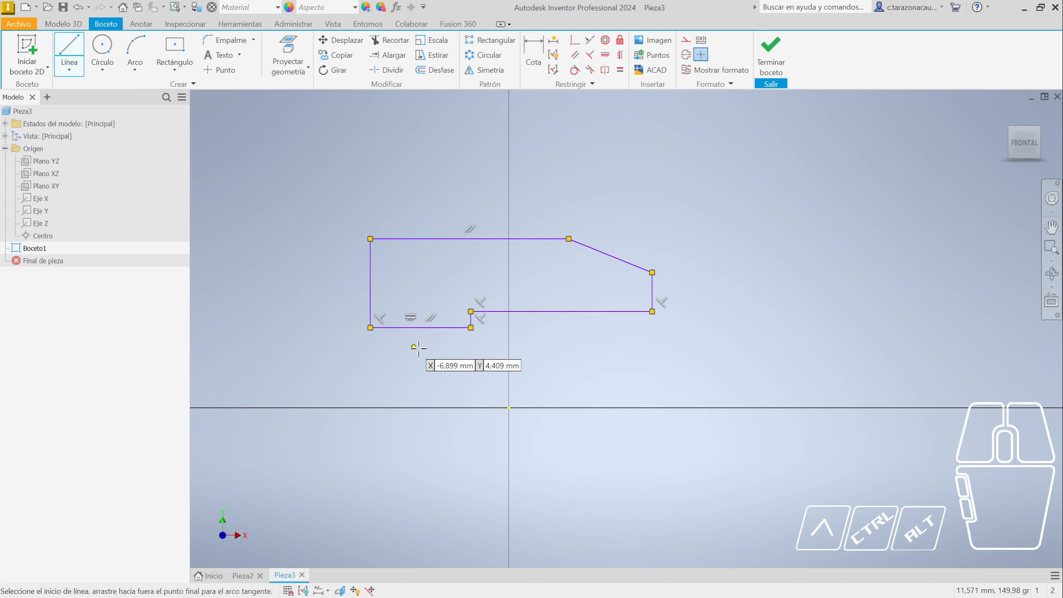
pyautogui.press('Escape')
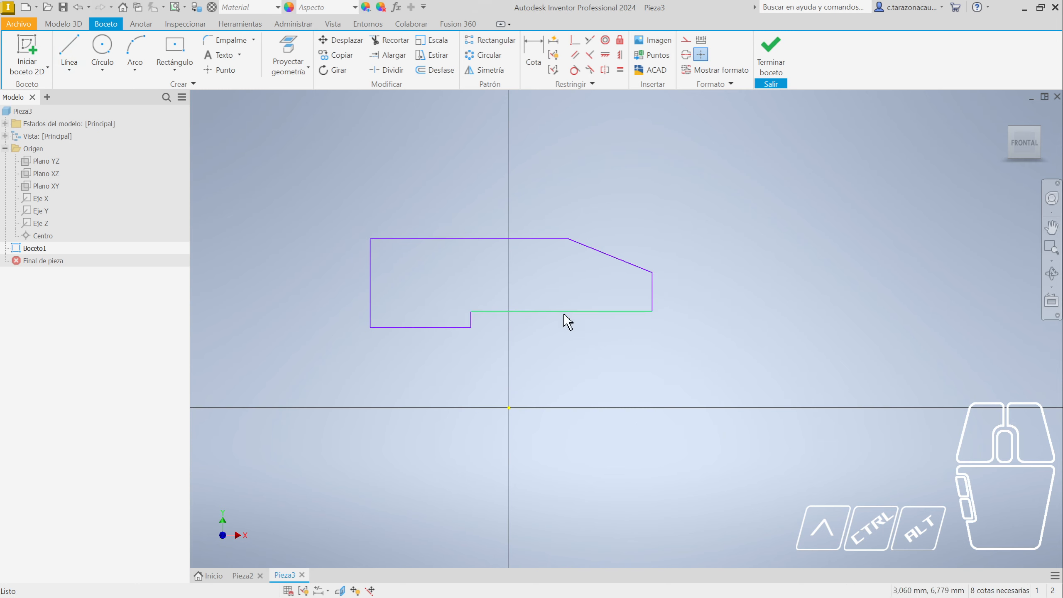
# Move the profile's recessed lower edge slightly upward to test its freedom of movement
pyautogui.moveTo(553, 317); pyautogui.dragTo(572, 312)
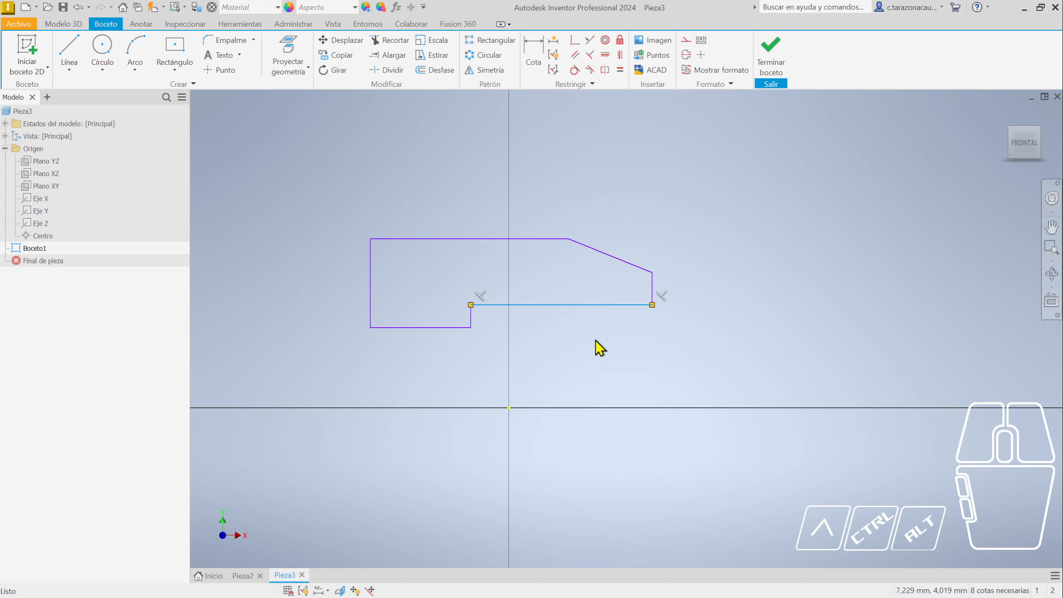
pyautogui.click(557, 345)
pyautogui.moveTo(481, 306); pyautogui.dragTo(492, 300)
pyautogui.moveTo(310, 181); pyautogui.dragTo(757, 386)
pyautogui.click(753, 381)
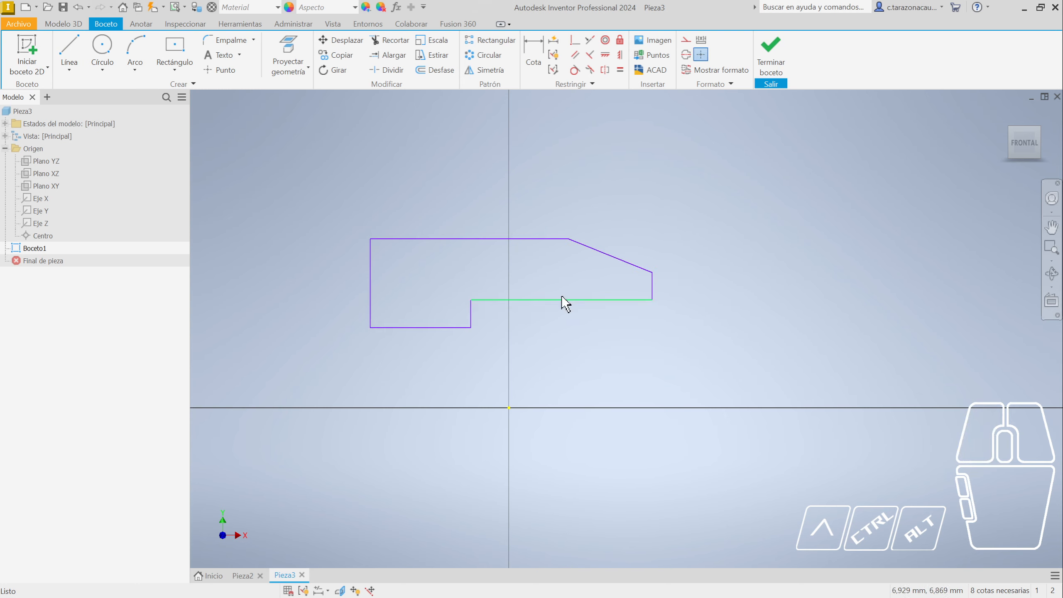
# Display the constraints of the whole profile and delete the perpendicular constraint at the recess's inner corner
pyautogui.moveTo(279, 183)
pyautogui.mouseDown()
pyautogui.moveTo(457, 290)
pyautogui.moveTo(770, 405)
pyautogui.mouseUp()
pyautogui.moveTo(755, 186); pyautogui.dragTo(302, 353)
pyautogui.click(294, 354)
pyautogui.moveTo(269, 179); pyautogui.dragTo(796, 398)
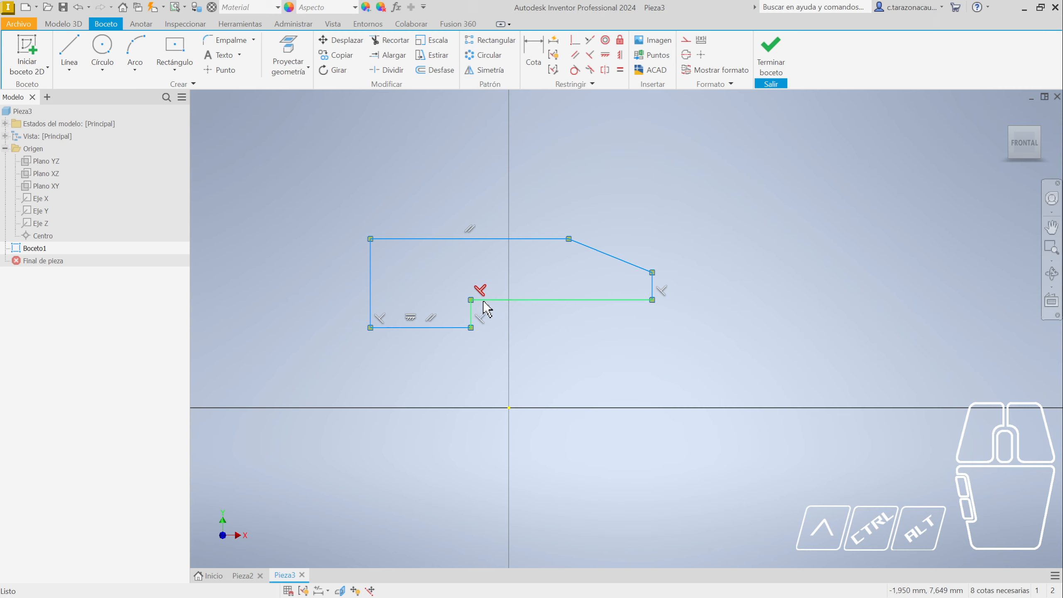
pyautogui.click(480, 289)
pyautogui.press('Delete')
# Move the recess's inner corner slightly upward, test the right end corner and review the profile's remaining constraints
pyautogui.moveTo(473, 298)
pyautogui.mouseDown()
pyautogui.moveTo(501, 315)
pyautogui.moveTo(501, 296)
pyautogui.mouseUp()
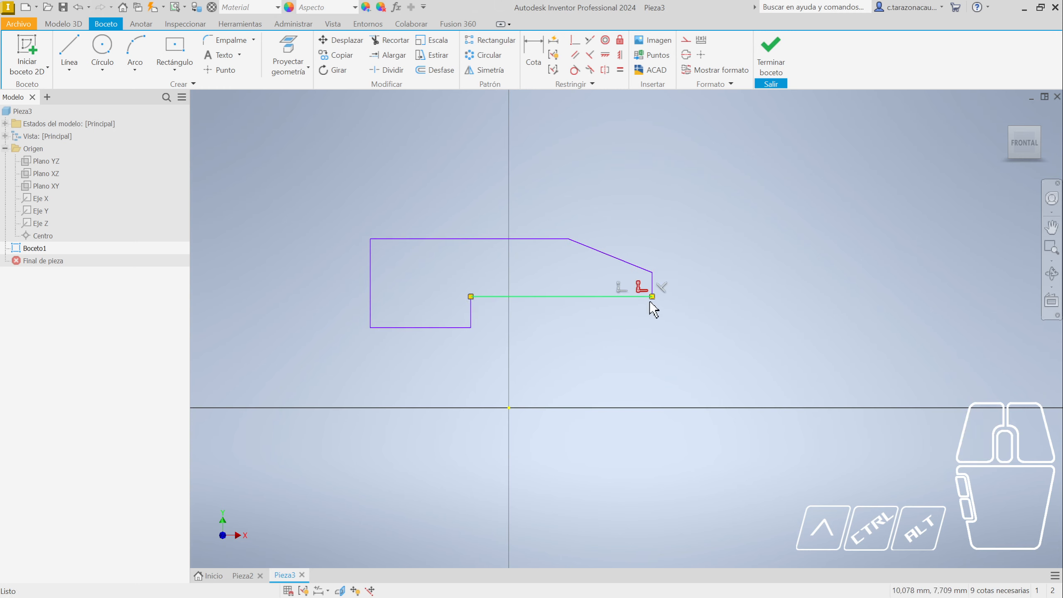
pyautogui.click(652, 297)
pyautogui.moveTo(651, 299); pyautogui.dragTo(651, 302)
pyautogui.moveTo(320, 225); pyautogui.dragTo(792, 416)
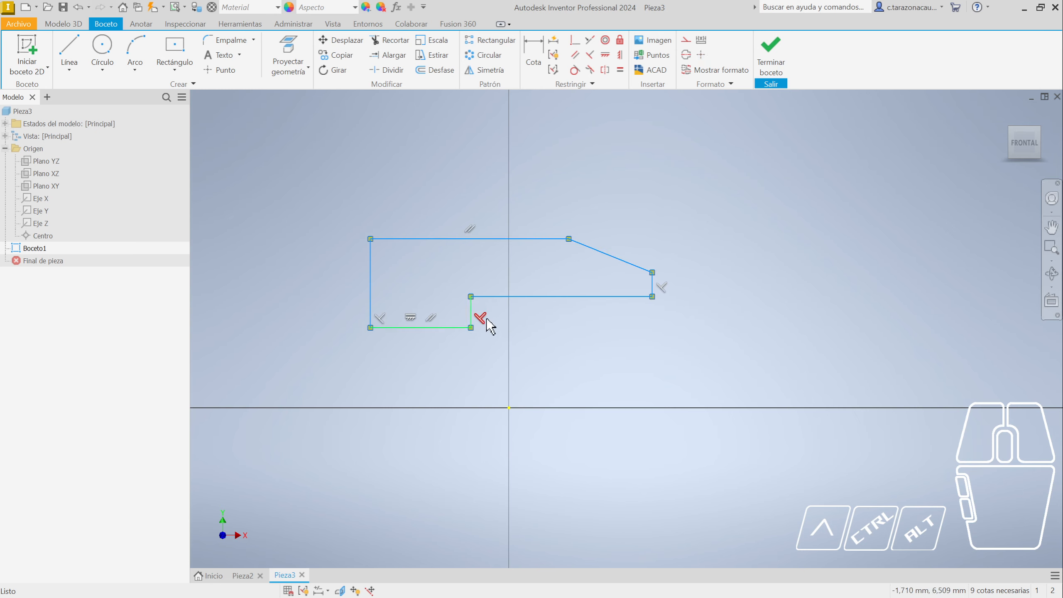
pyautogui.click(634, 342)
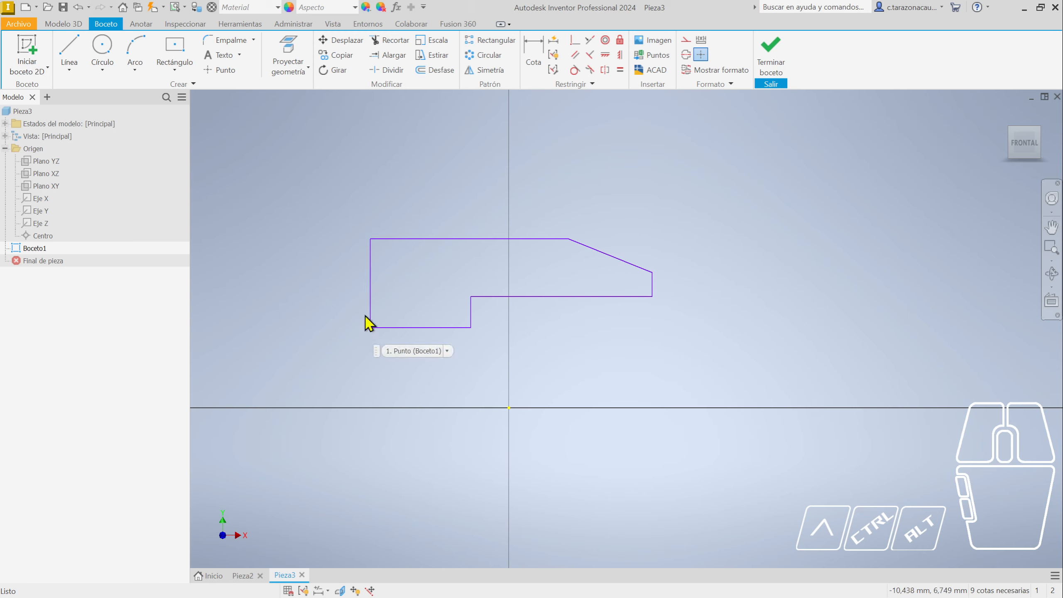
# Try a coincident constraint between the profile's lower-left corner and the sketch origin, and undo it
pyautogui.moveTo(292, 213)
pyautogui.mouseDown()
pyautogui.moveTo(420, 261)
pyautogui.moveTo(424, 231)
pyautogui.mouseUp()
pyautogui.click(575, 40)
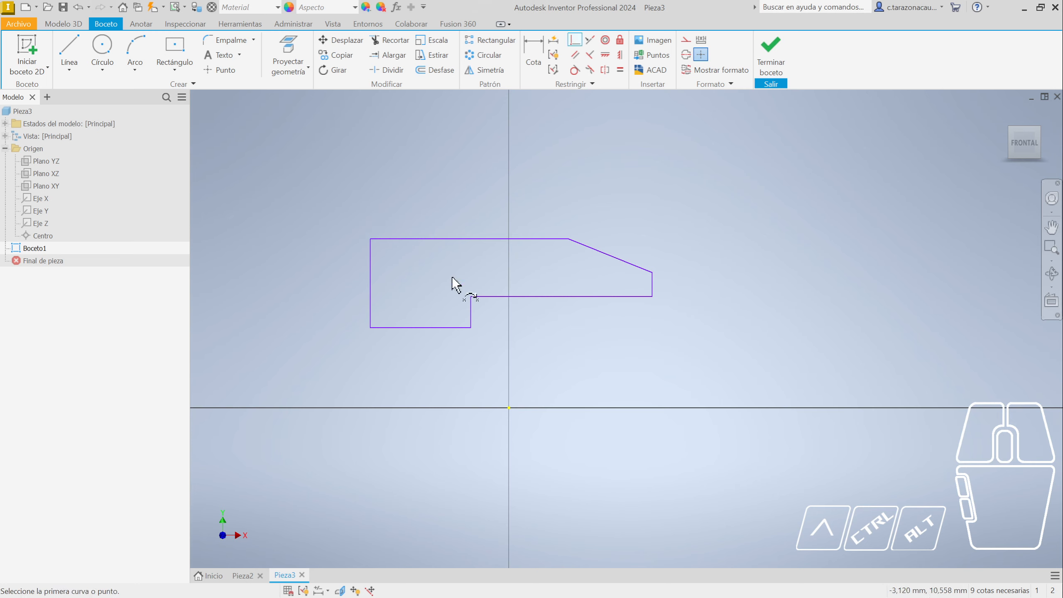
pyautogui.click(371, 328)
pyautogui.click(510, 407)
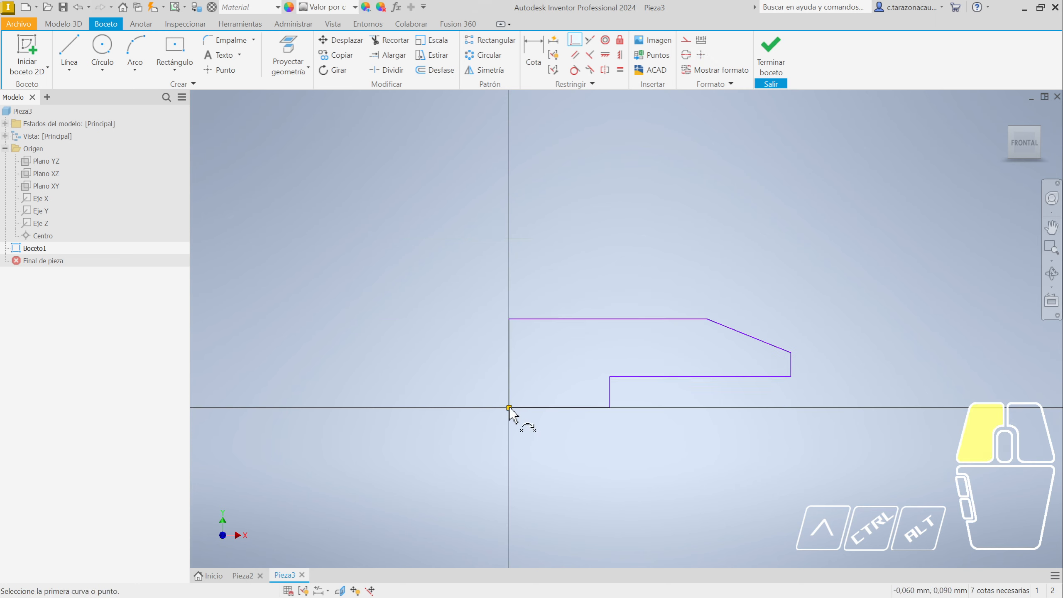
pyautogui.moveTo(691, 444); pyautogui.dragTo(611, 417, button='middle')
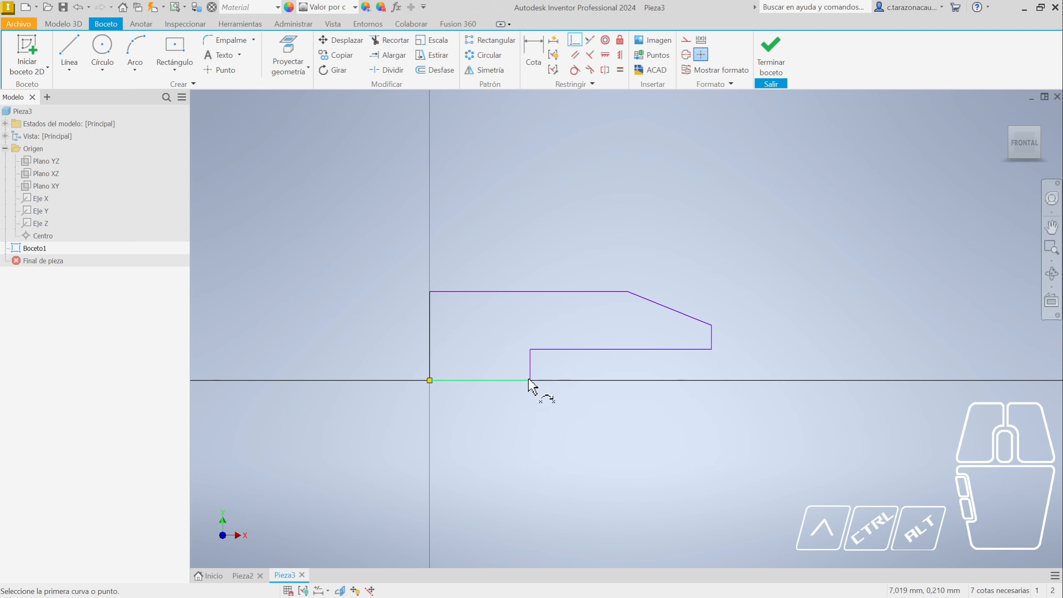
pyautogui.hotkey('ctrl', 'z')
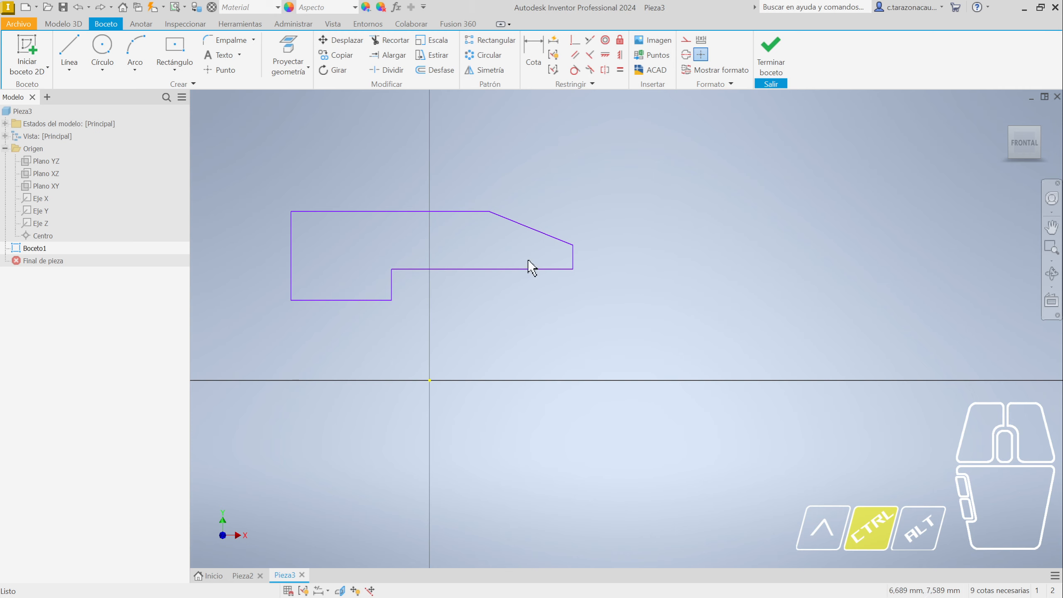
# Draw a vertical construction line from the profile's lower-left corner down to the horizontal axis
pyautogui.click(686, 41)
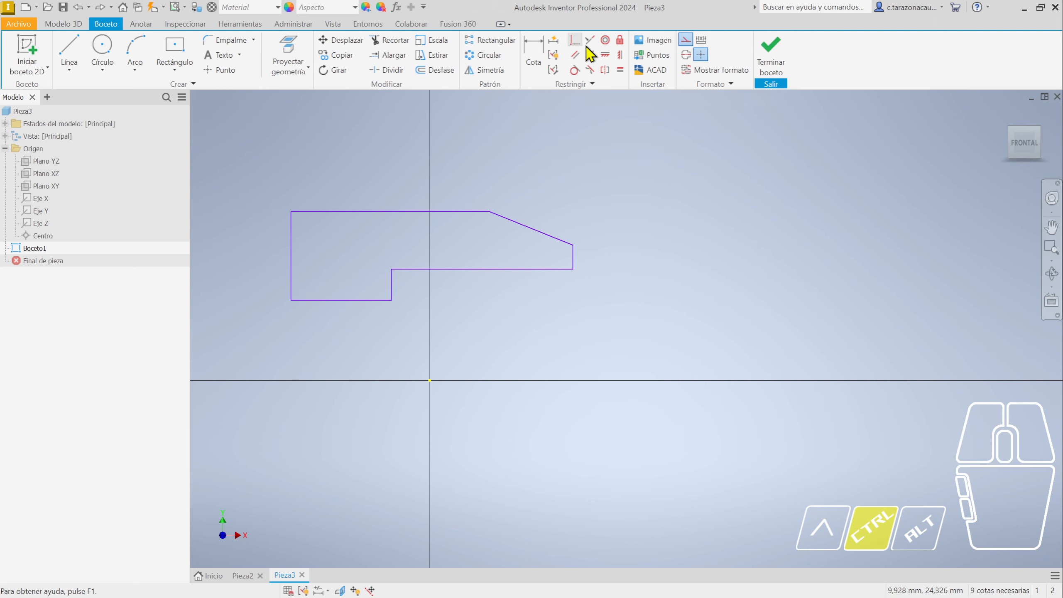
pyautogui.click(69, 52)
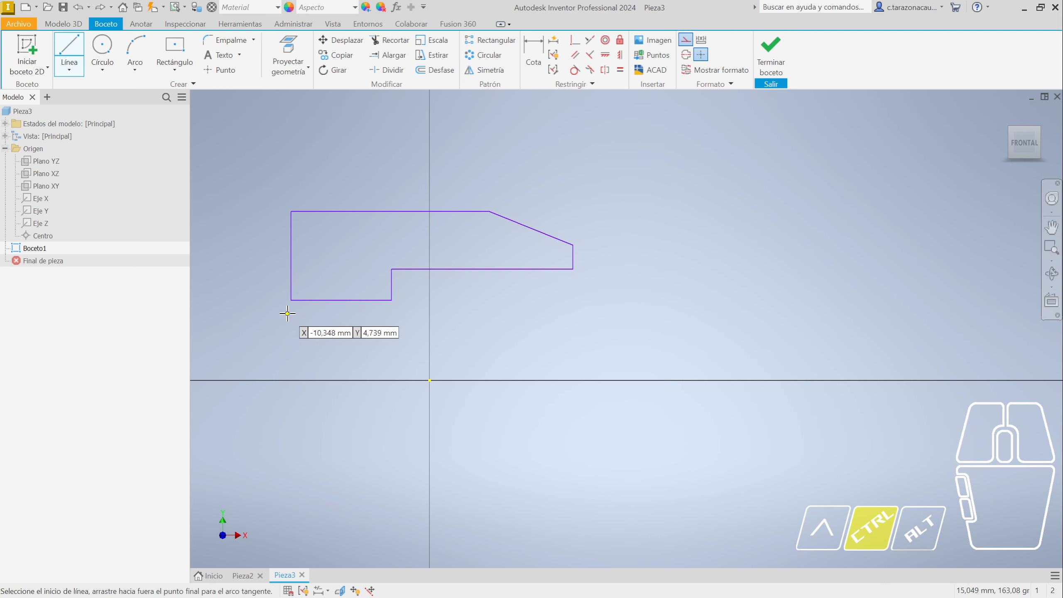
pyautogui.click(291, 300)
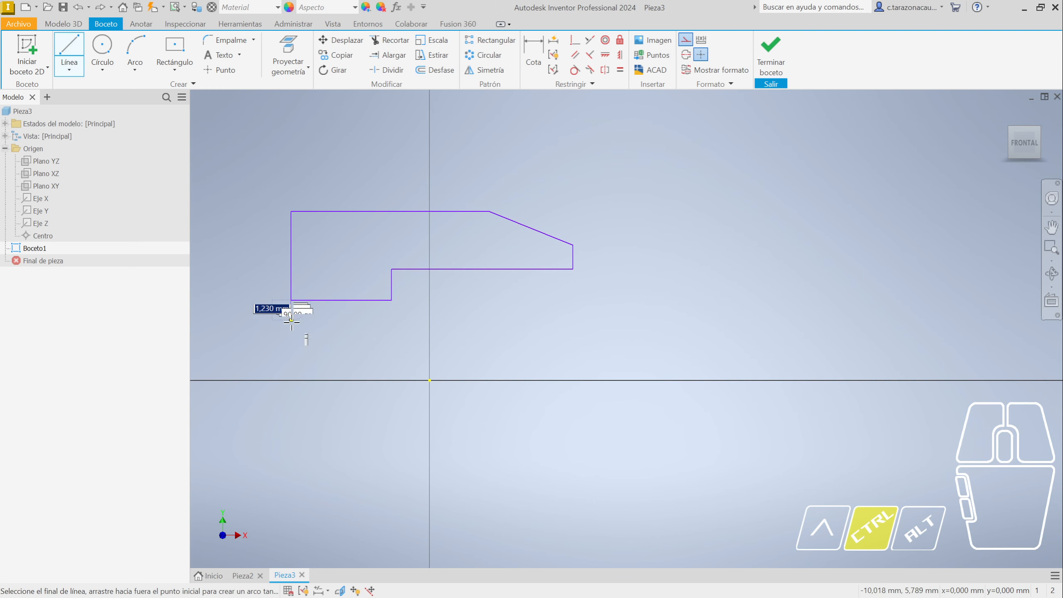
pyautogui.click(290, 381)
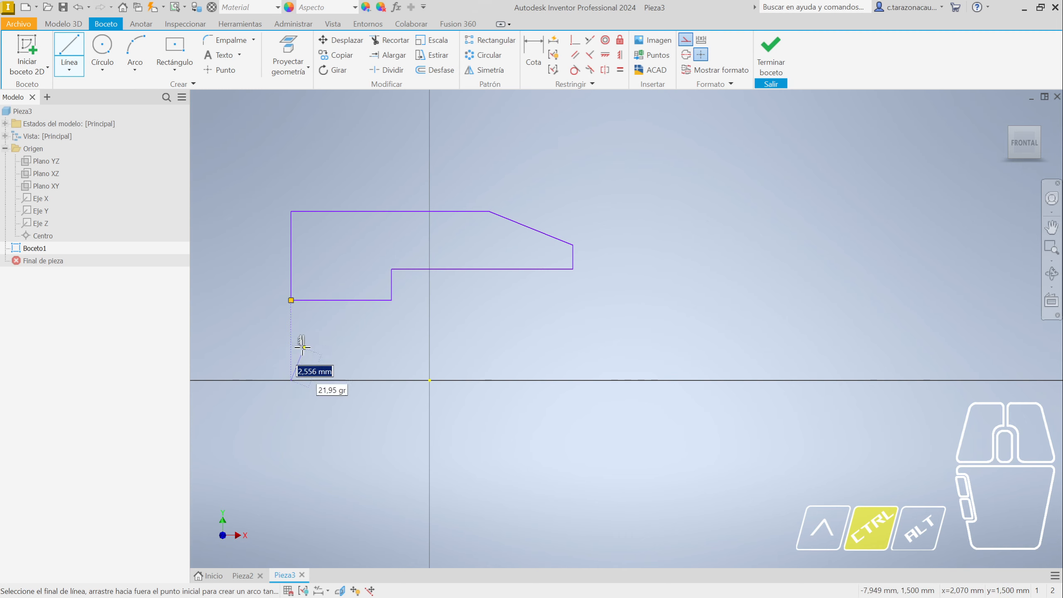
pyautogui.press('Escape')
pyautogui.press('Escape')
# Review the constraints of the profile and construction line, and move the profile's lowest edge slightly
pyautogui.keyDown('ctrl'); pyautogui.moveTo(221, 164); pyautogui.dragTo(684, 506); pyautogui.keyUp('ctrl')
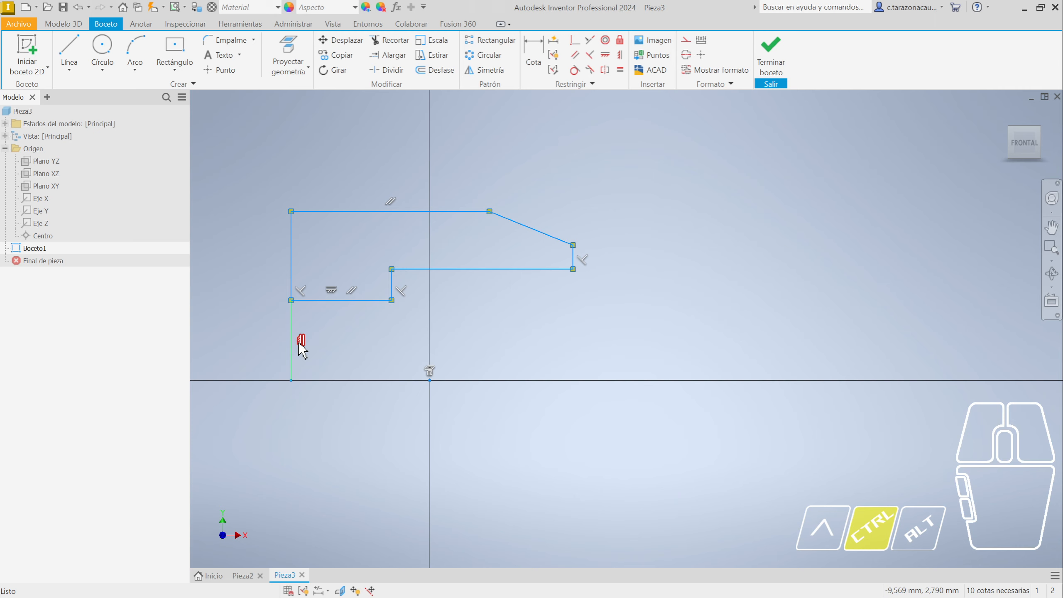
pyautogui.keyDown('ctrl'); pyautogui.click(363, 354); pyautogui.keyUp('ctrl')
pyautogui.keyDown('ctrl'); pyautogui.click(332, 301); pyautogui.keyUp('ctrl')
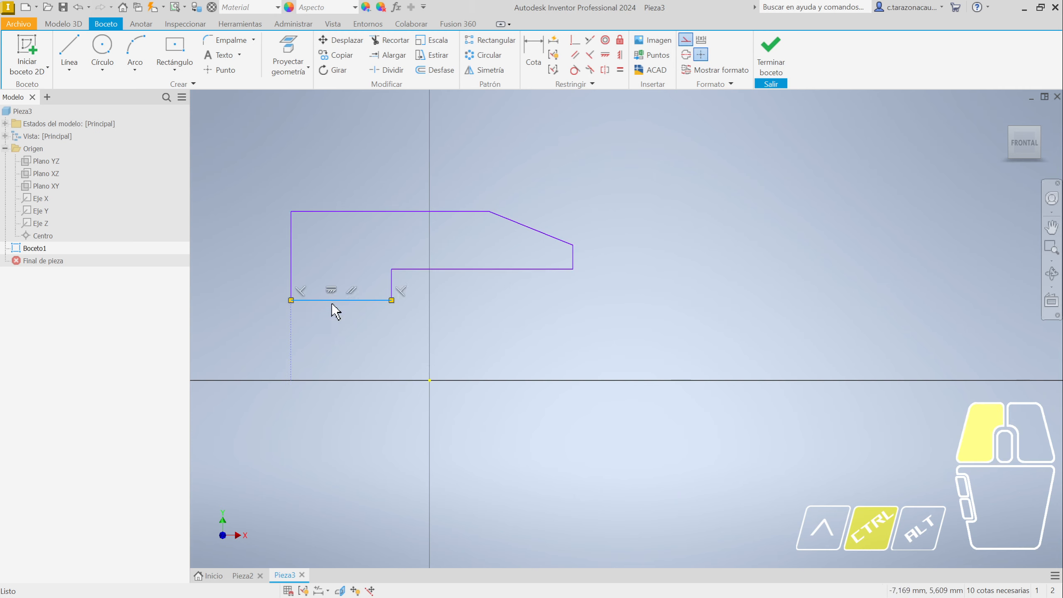
pyautogui.keyDown('ctrl'); pyautogui.click(332, 346); pyautogui.keyUp('ctrl')
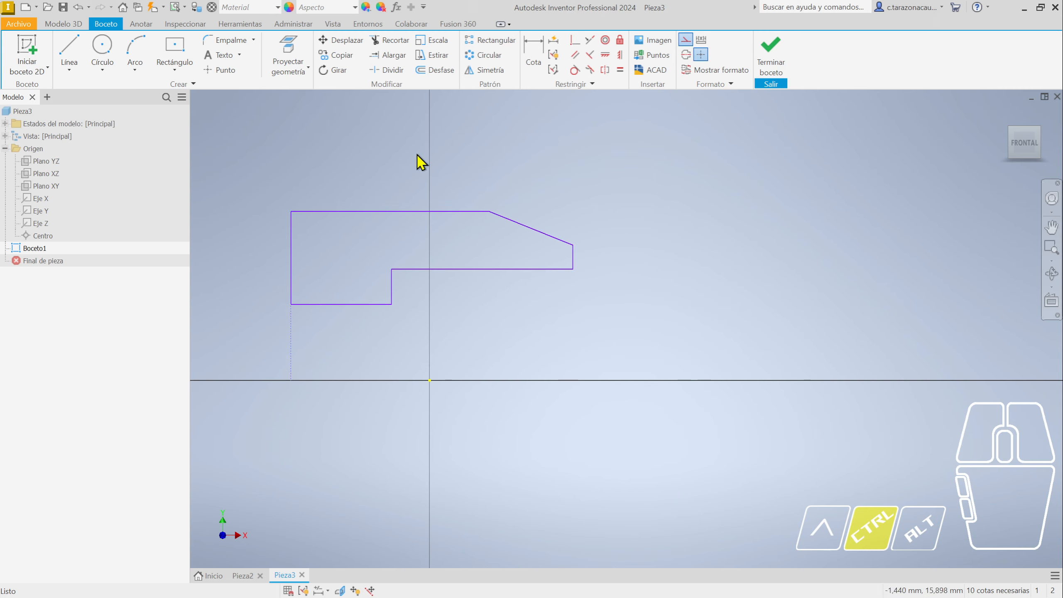
# Make the construction line's lower endpoint coincident with the sketch origin and test the profile by moving its lowest edge
pyautogui.keyDown('ctrl'); pyautogui.click(576, 41); pyautogui.keyUp('ctrl')
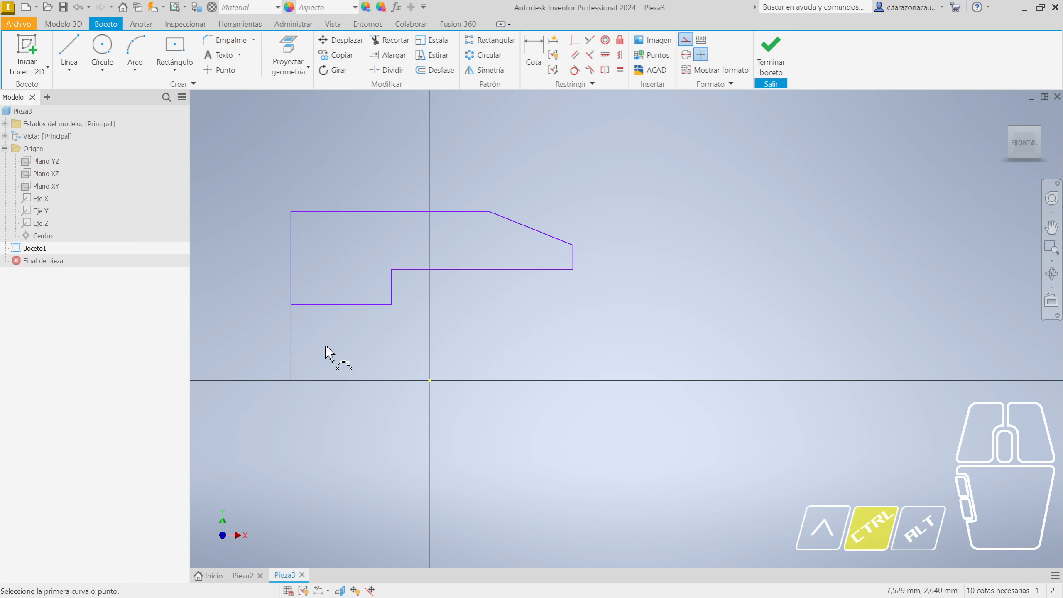
pyautogui.keyDown('ctrl'); pyautogui.click(290, 381); pyautogui.keyUp('ctrl')
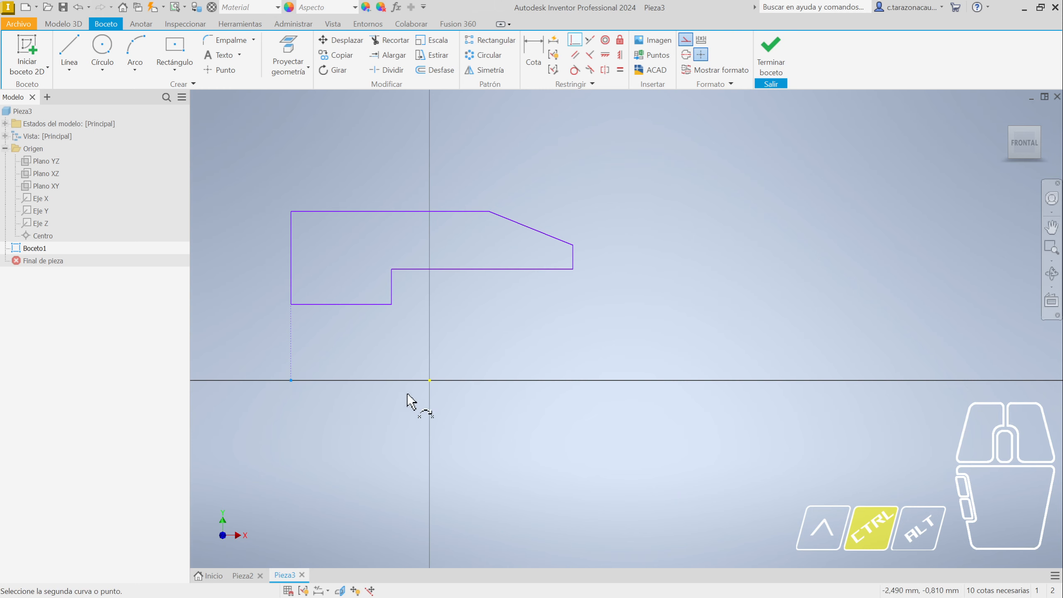
pyautogui.keyDown('ctrl'); pyautogui.click(430, 380); pyautogui.keyUp('ctrl')
pyautogui.press('Escape')
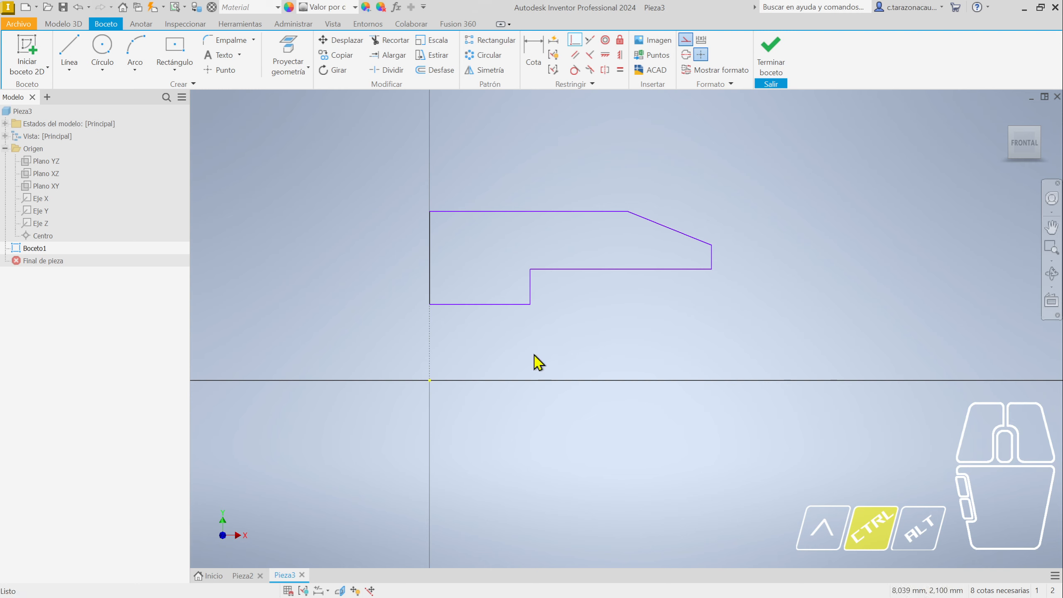
pyautogui.moveTo(504, 305)
pyautogui.keyDown('ctrl'); pyautogui.mouseDown()
pyautogui.moveTo(506, 321)
pyautogui.moveTo(506, 309)
pyautogui.mouseUp(); pyautogui.keyUp('ctrl')
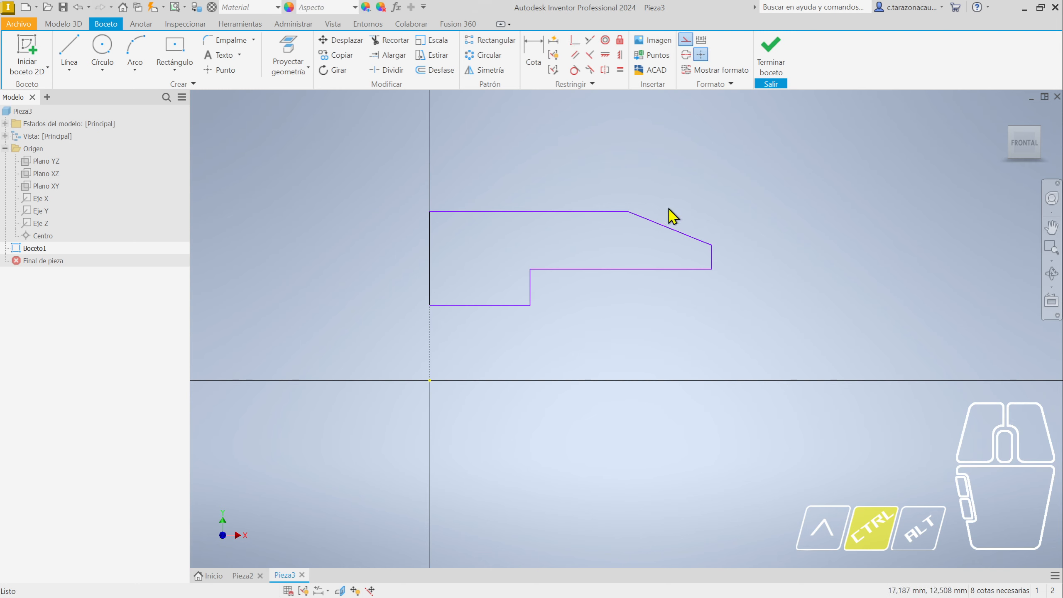
# Move the profile's upper edge slightly upward and try a vertical dimension on the sloped edge
pyautogui.moveTo(534, 211)
pyautogui.keyDown('ctrl'); pyautogui.mouseDown()
pyautogui.moveTo(530, 191)
pyautogui.moveTo(530, 205)
pyautogui.mouseUp(); pyautogui.keyUp('ctrl')
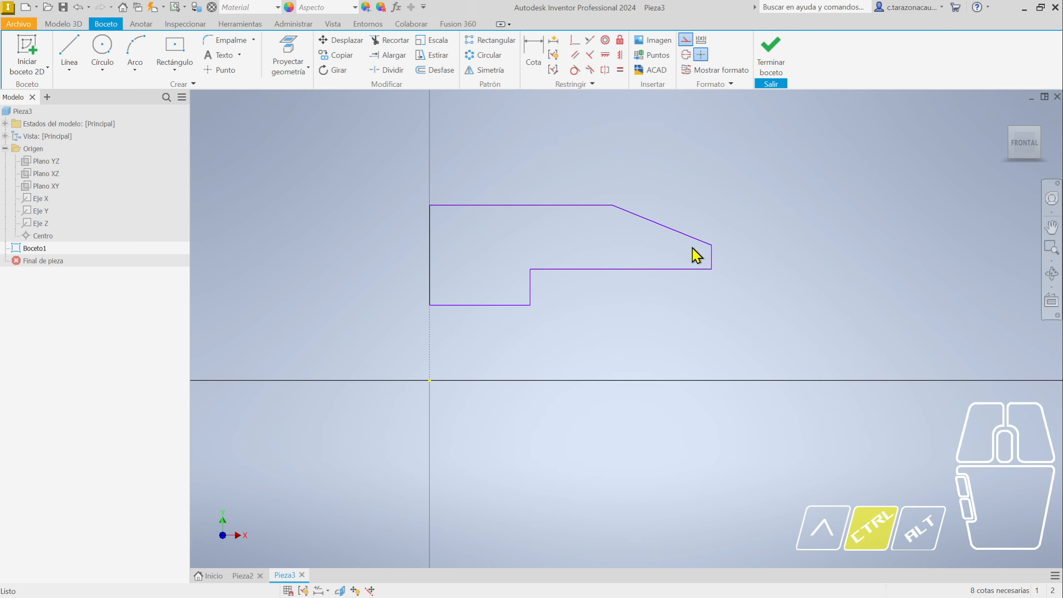
pyautogui.click(533, 54)
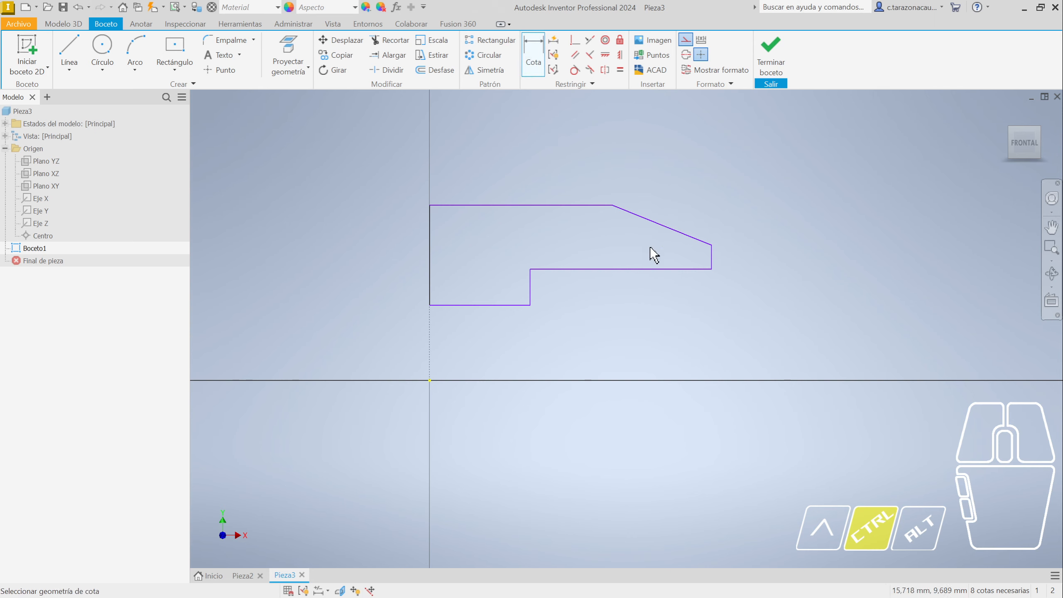
pyautogui.click(670, 229)
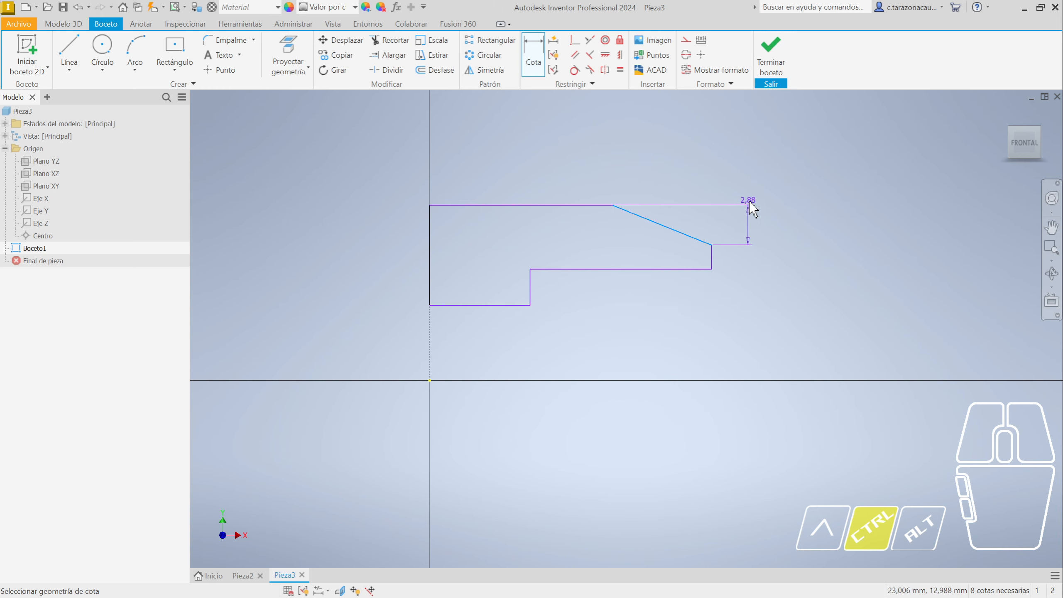
pyautogui.press('Escape')
pyautogui.press('Escape')
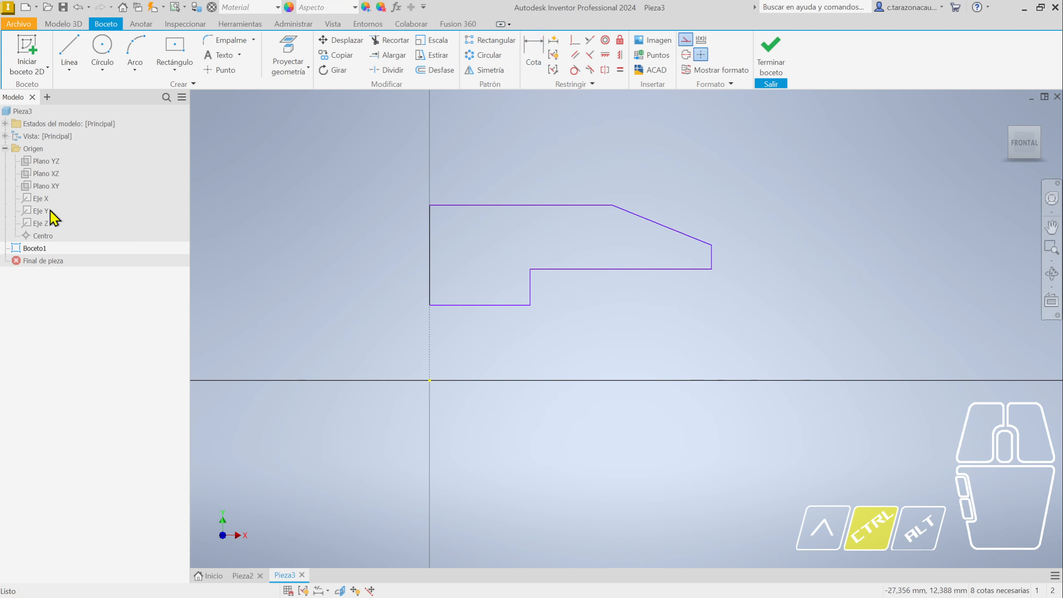
# Make the origin X axis visible in the sketch
pyautogui.keyDown('ctrl'); pyautogui.click(41, 199); pyautogui.keyUp('ctrl')
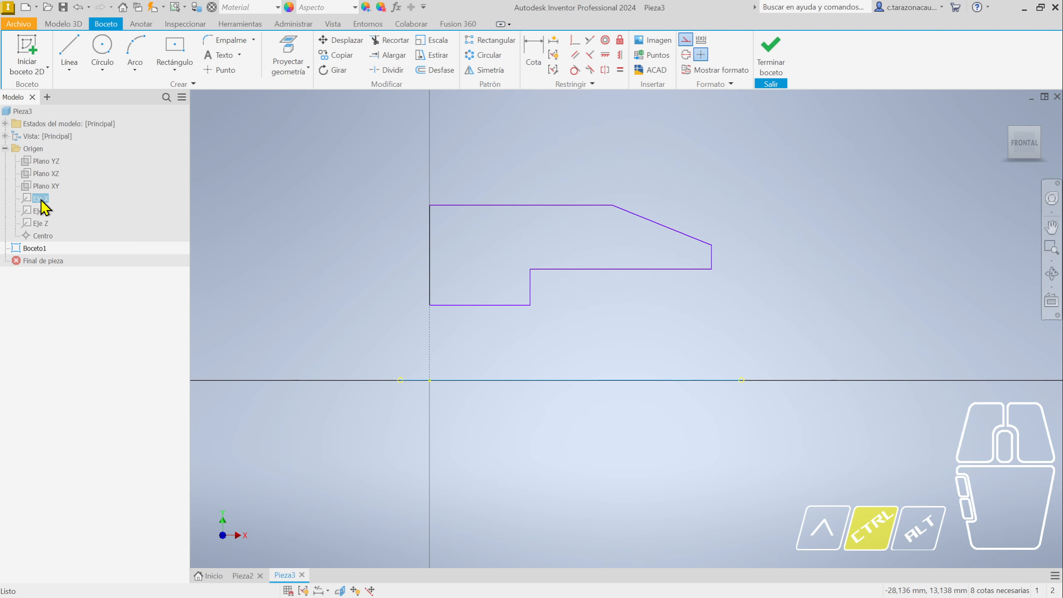
pyautogui.hotkey('alt', 'v')
pyautogui.rightClick(41, 200)
pyautogui.click(126, 319)
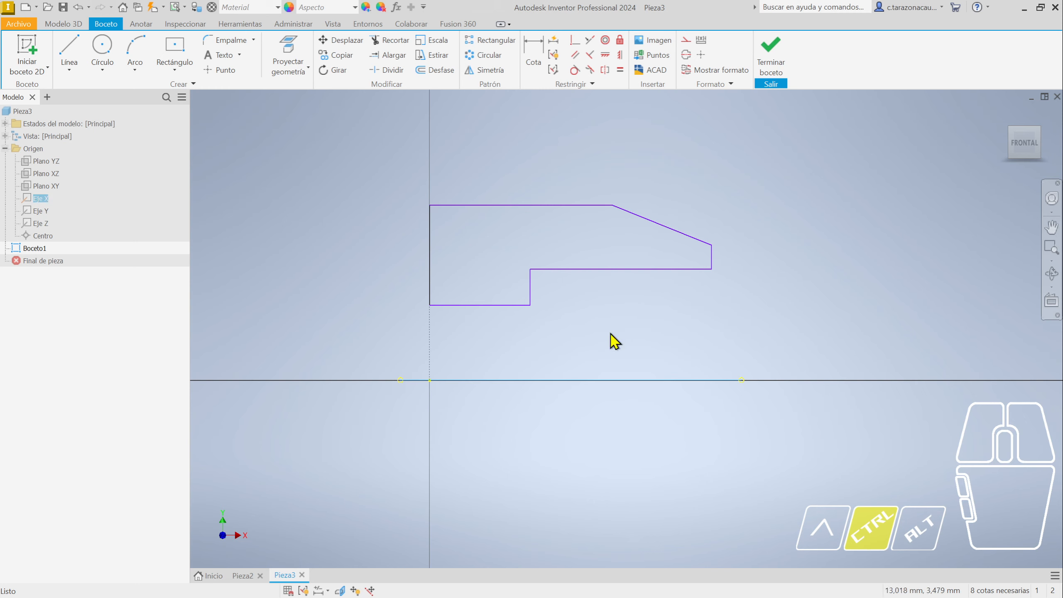
# Dimension the angle between the sloped edge and the X axis, and set it to 30 degrees
pyautogui.click(538, 50)
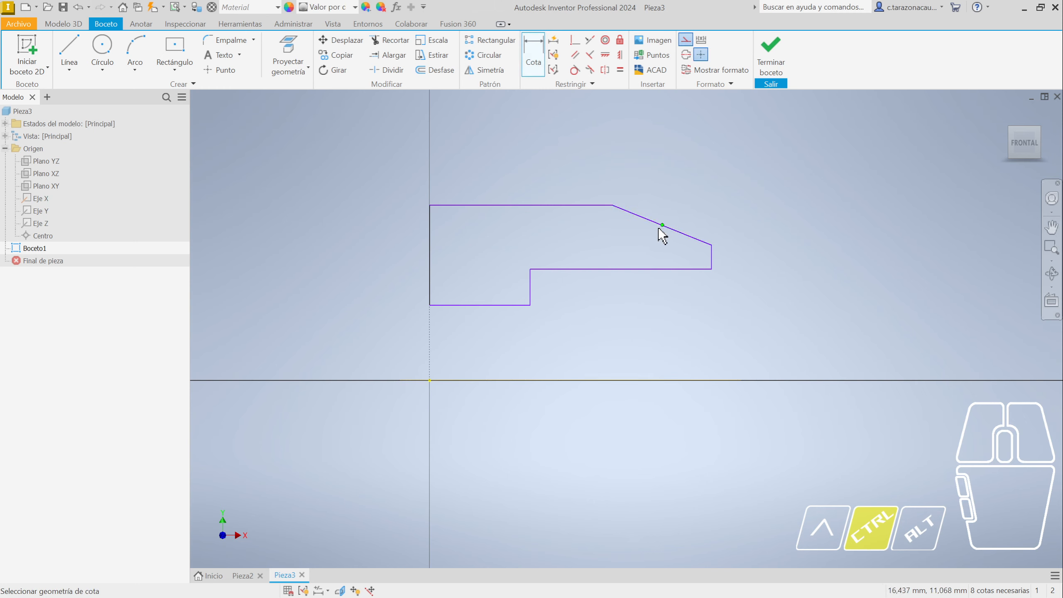
pyautogui.click(683, 234)
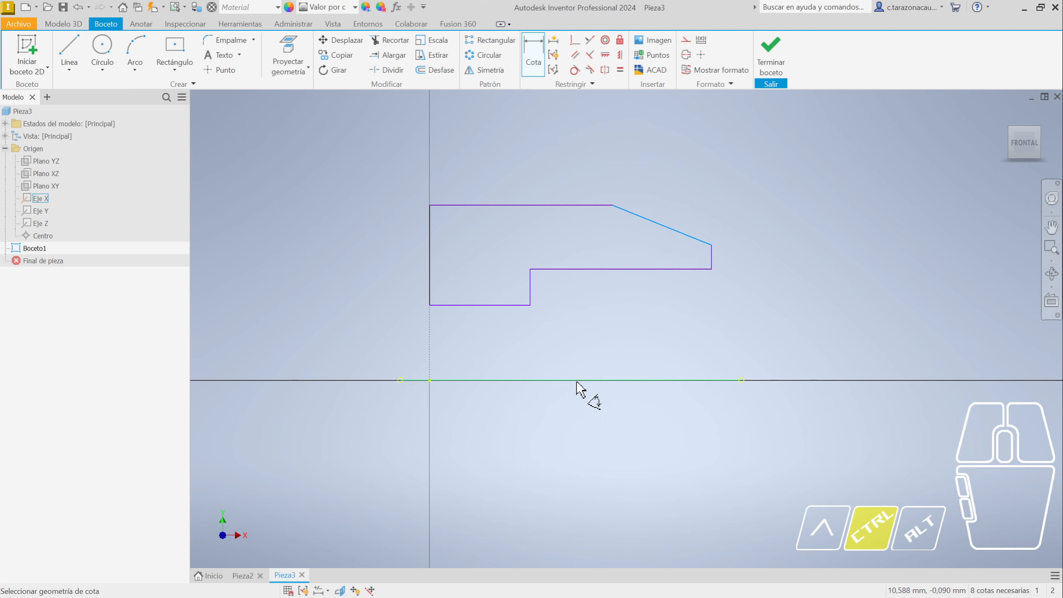
pyautogui.click(42, 200)
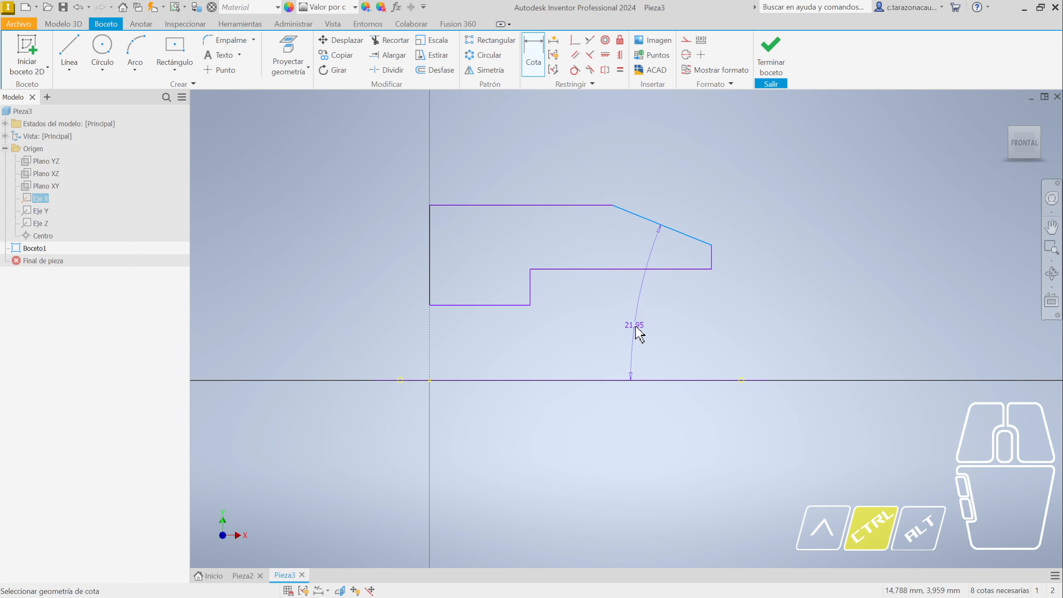
pyautogui.click(662, 331)
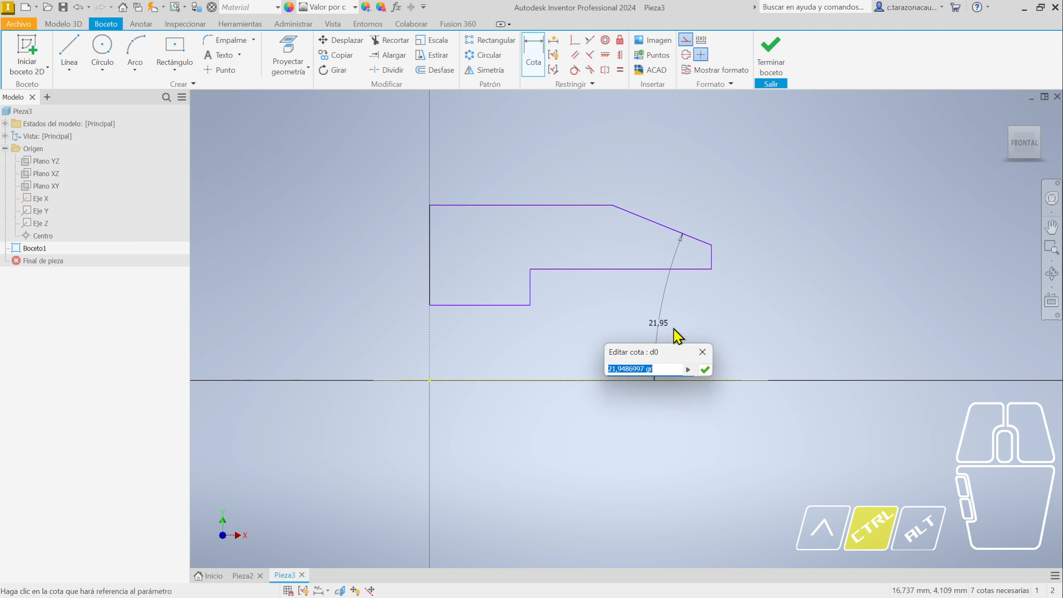
pyautogui.write('30')
pyautogui.click(705, 369)
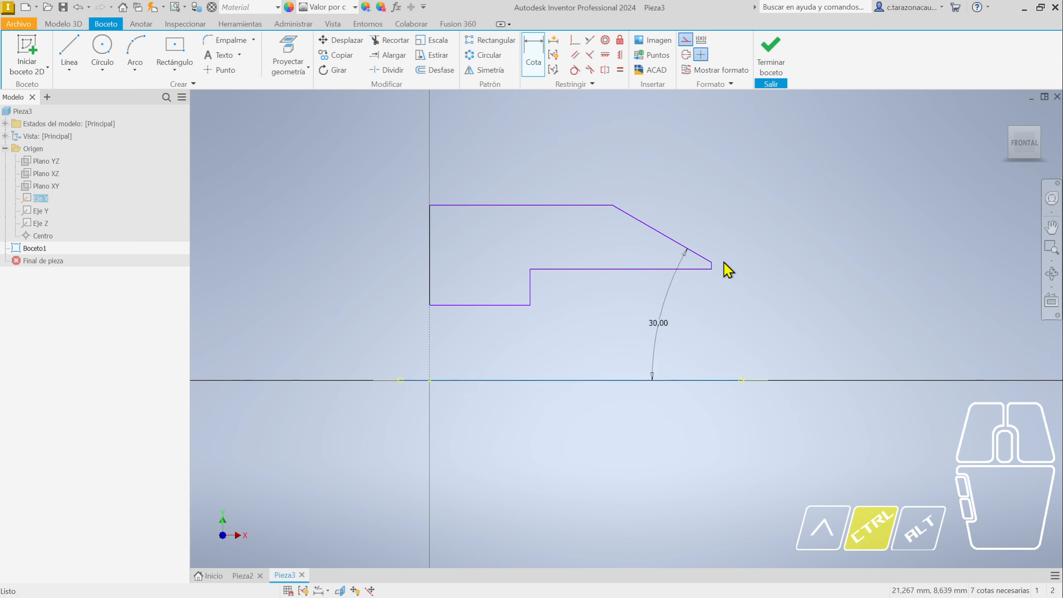
# Shorten the profile by moving its right end inward, and reposition the angle dimension closer to the profile
pyautogui.moveTo(713, 262); pyautogui.dragTo(689, 244)
pyautogui.moveTo(666, 325); pyautogui.dragTo(629, 325)
pyautogui.keyDown('ctrl'); pyautogui.click(566, 381); pyautogui.keyUp('ctrl')
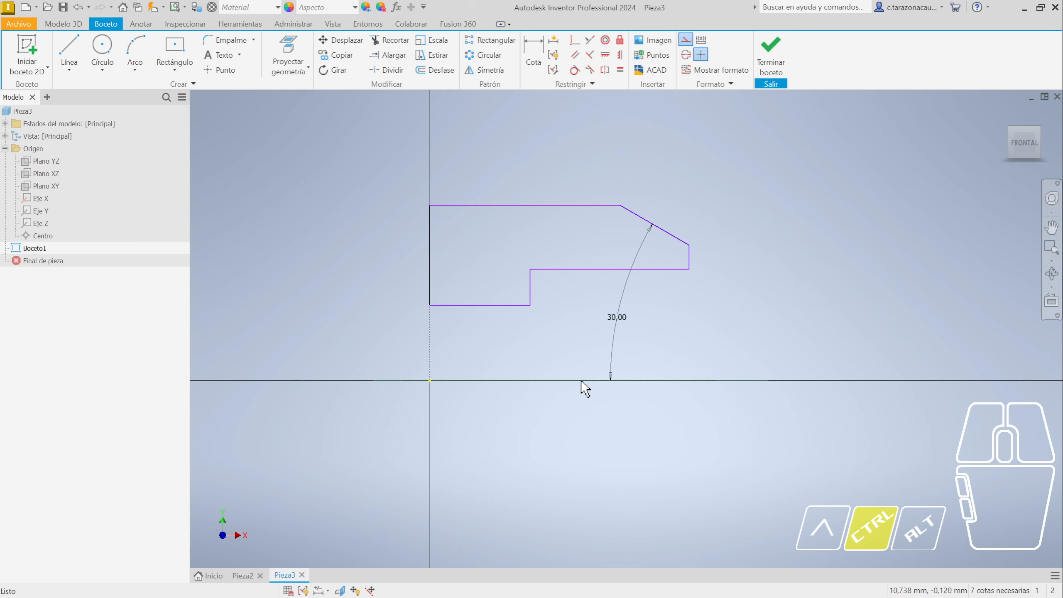
# Dimension the profile's left vertical edge and set its length to 8 mm
pyautogui.click(534, 55)
pyautogui.click(430, 241)
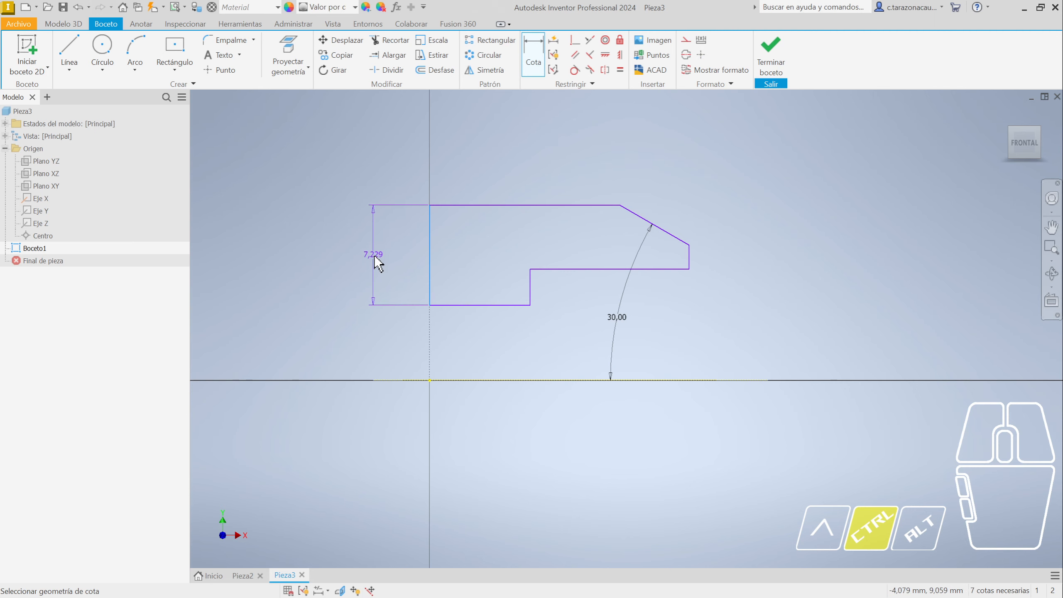
pyautogui.click(375, 260)
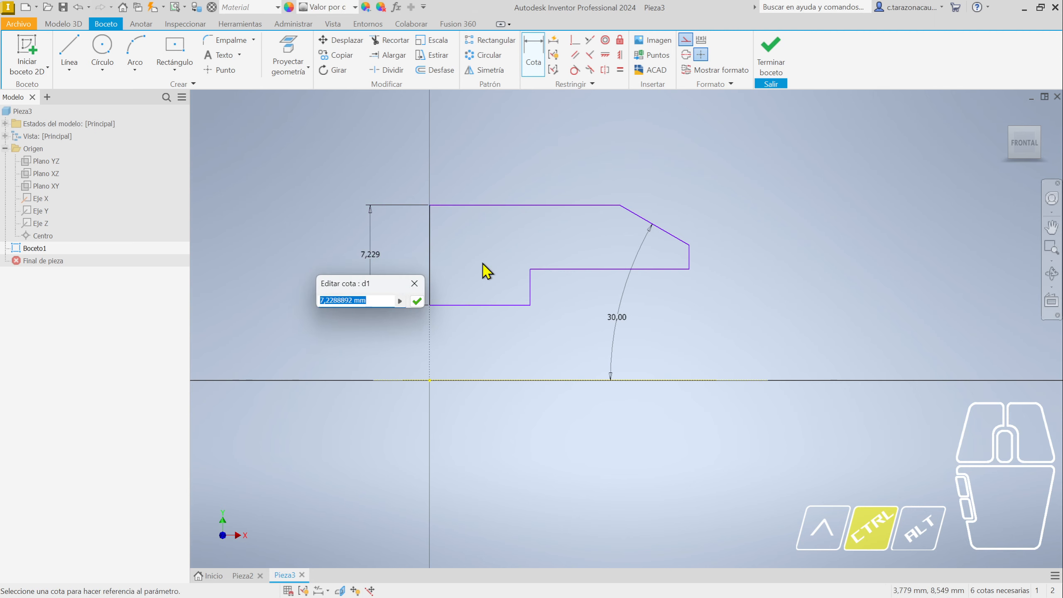
pyautogui.write('8')
pyautogui.press('Return')
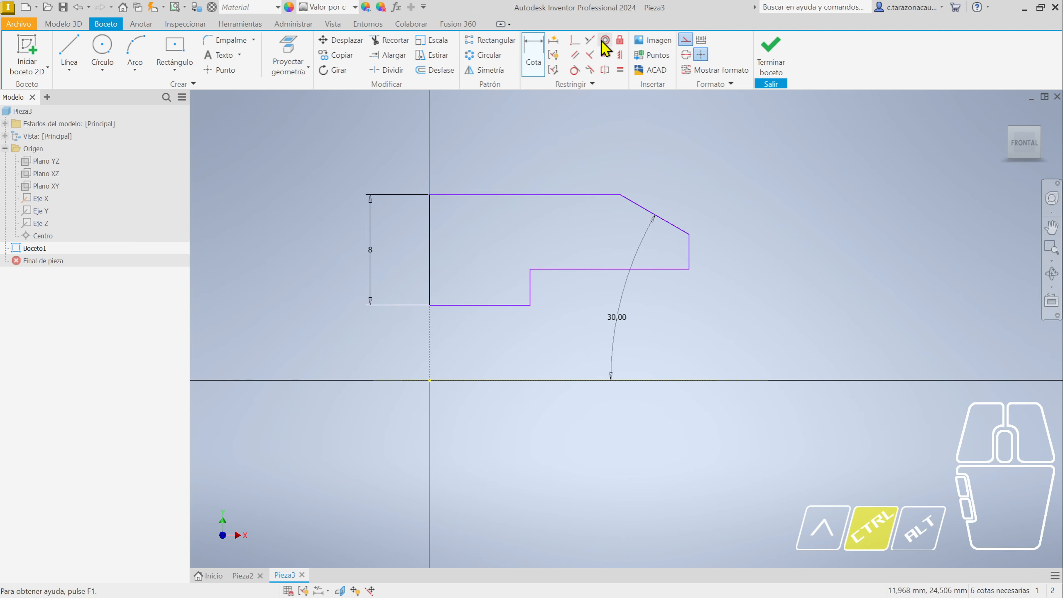
# Dimension the distance from the profile's upper edge to the X axis and set it to 15 mm
pyautogui.click(536, 52)
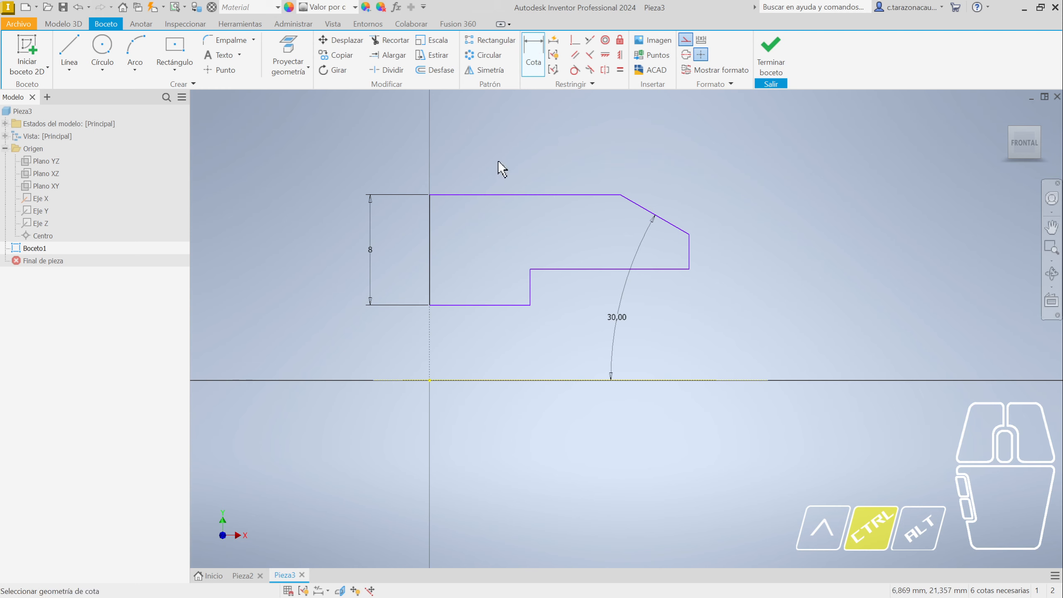
pyautogui.click(449, 195)
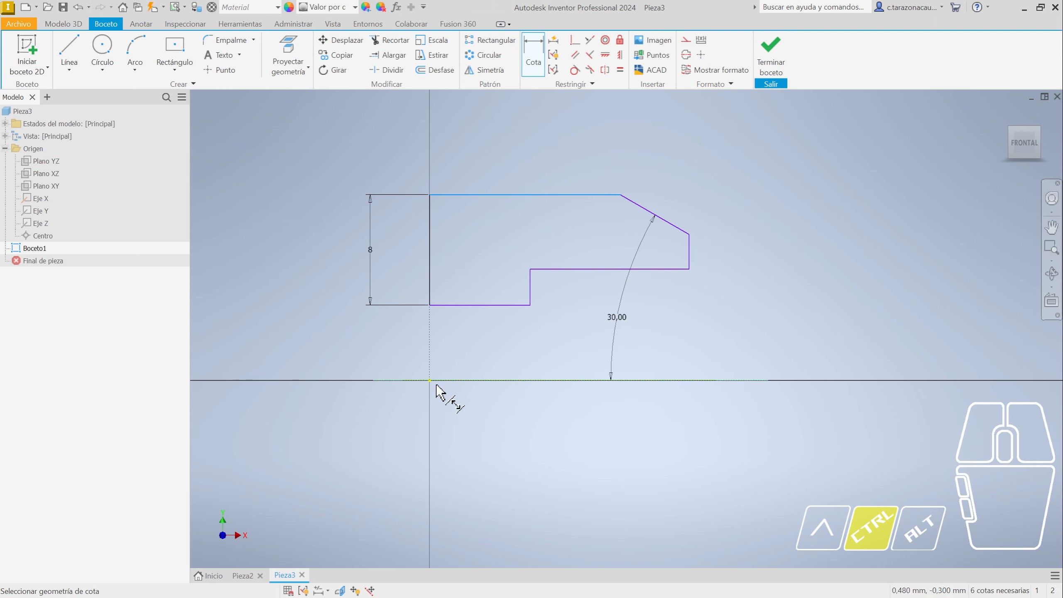
pyautogui.click(638, 380)
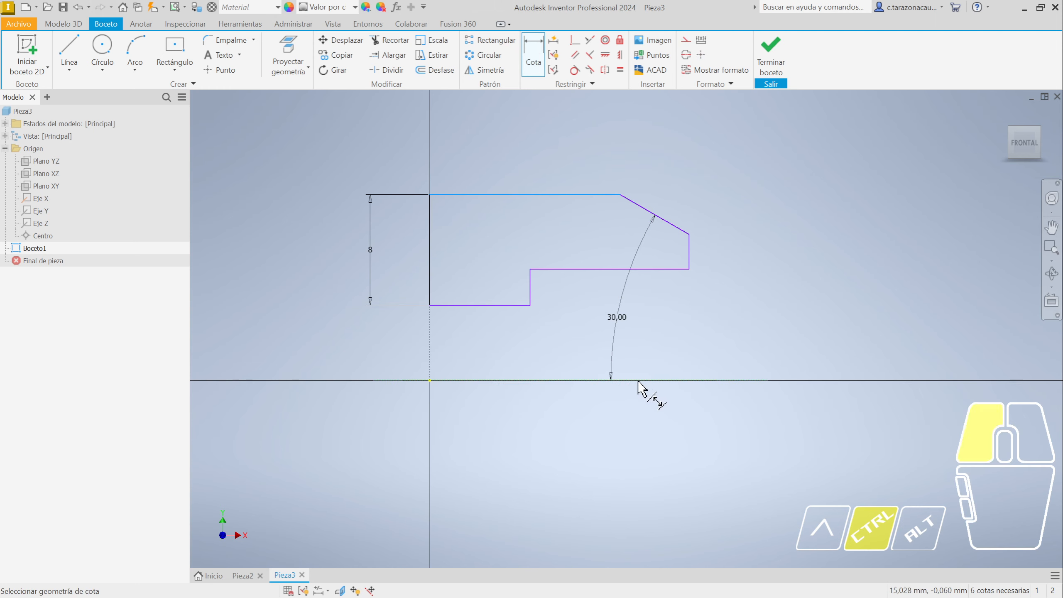
pyautogui.click(312, 302)
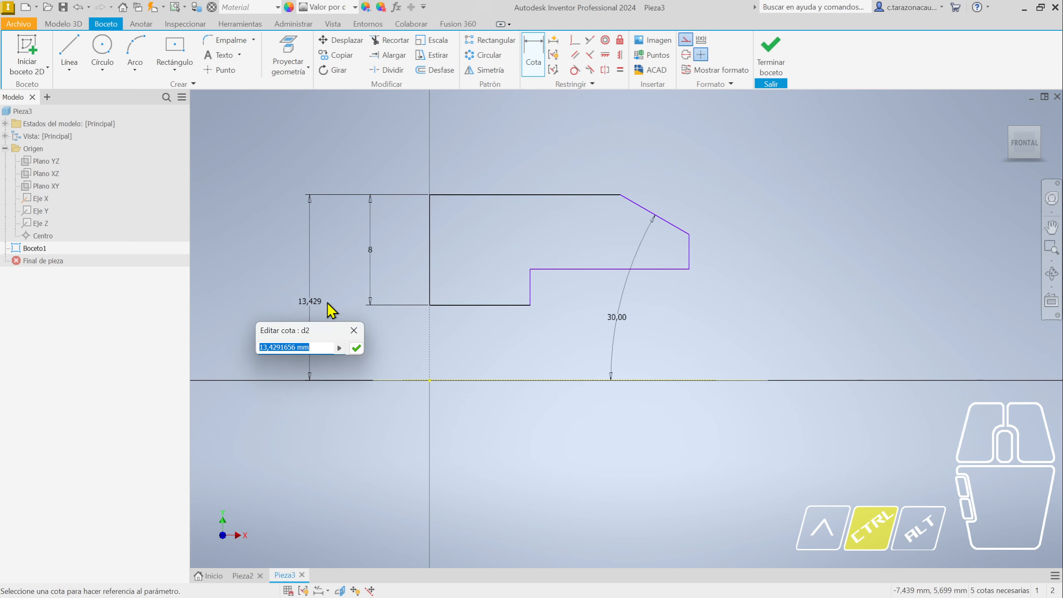
pyautogui.write('15')
pyautogui.press('Return')
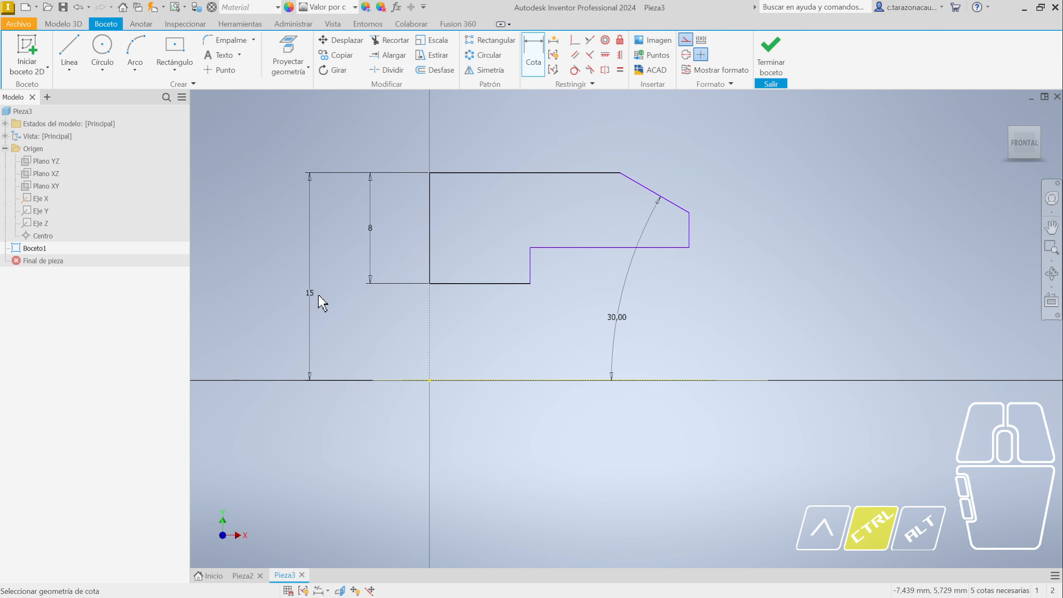
# Change the distance between the upper edge and the X axis to 12 mm
pyautogui.click(310, 297)
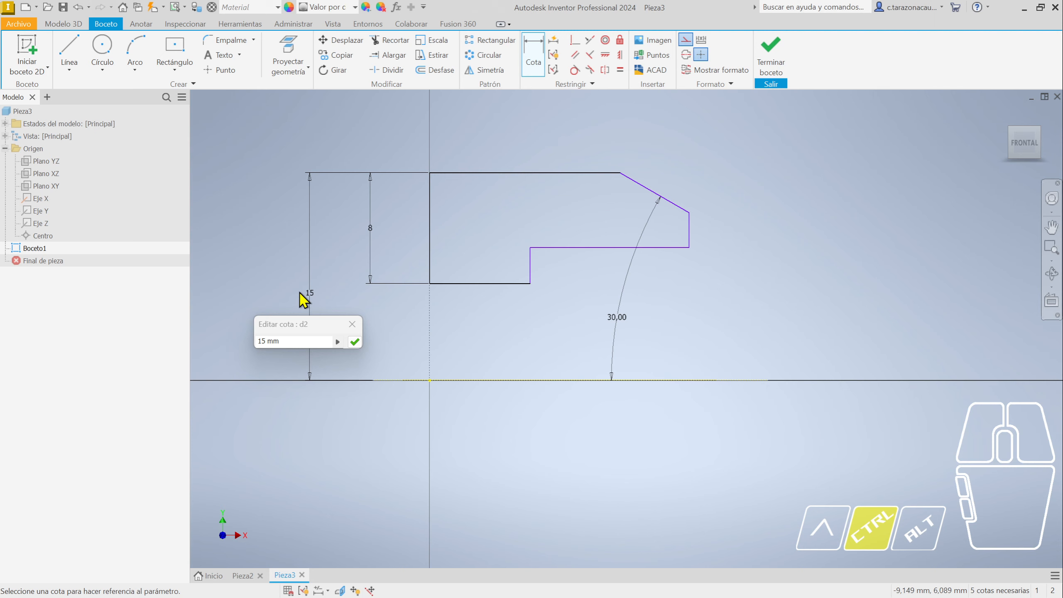
pyautogui.click(352, 325)
pyautogui.click(313, 295)
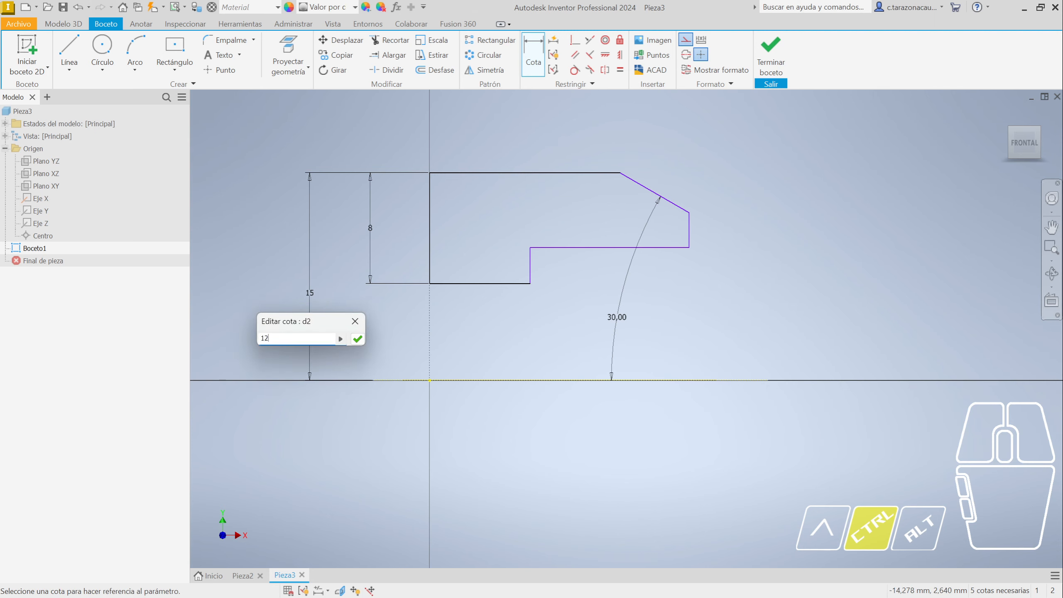
pyautogui.press('Return')
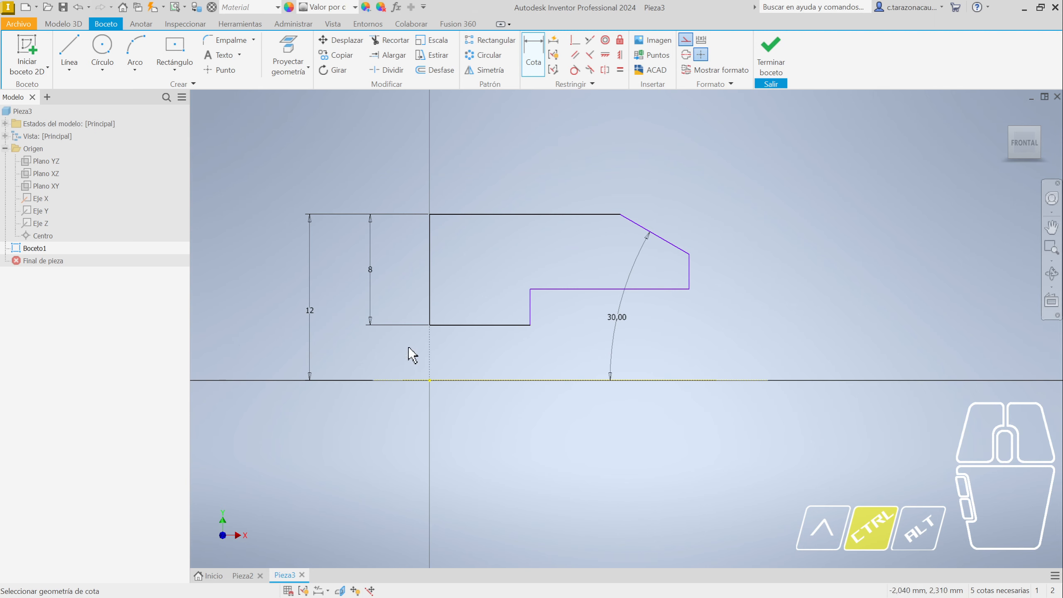
# Set the distance between the profile's upper edge and the X axis to 10 mm
pyautogui.click(313, 312)
pyautogui.press('1')
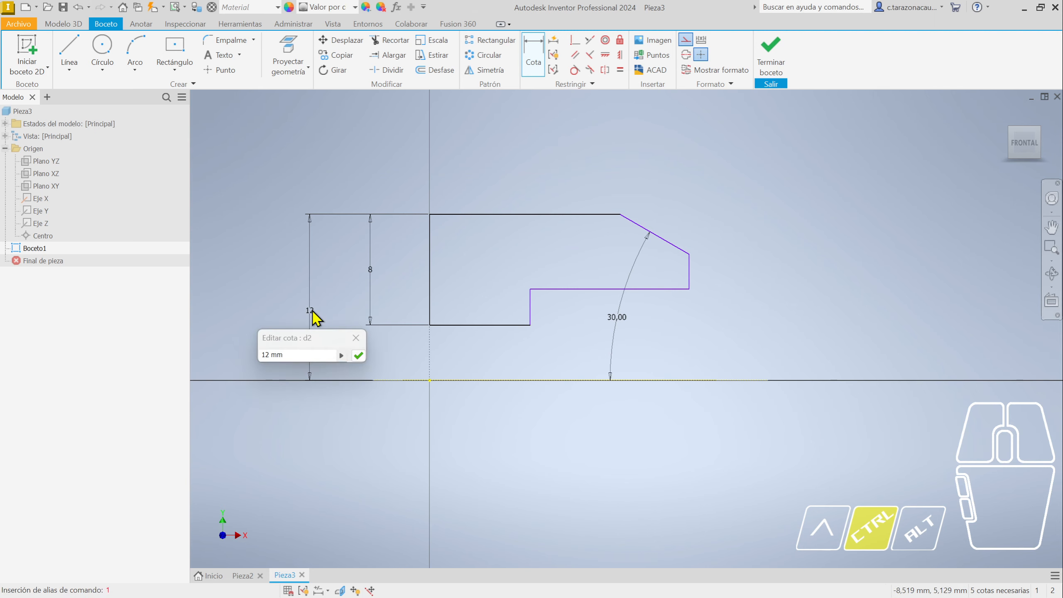
pyautogui.moveTo(322, 355); pyautogui.dragTo(227, 353)
pyautogui.write('10')
pyautogui.press('Return')
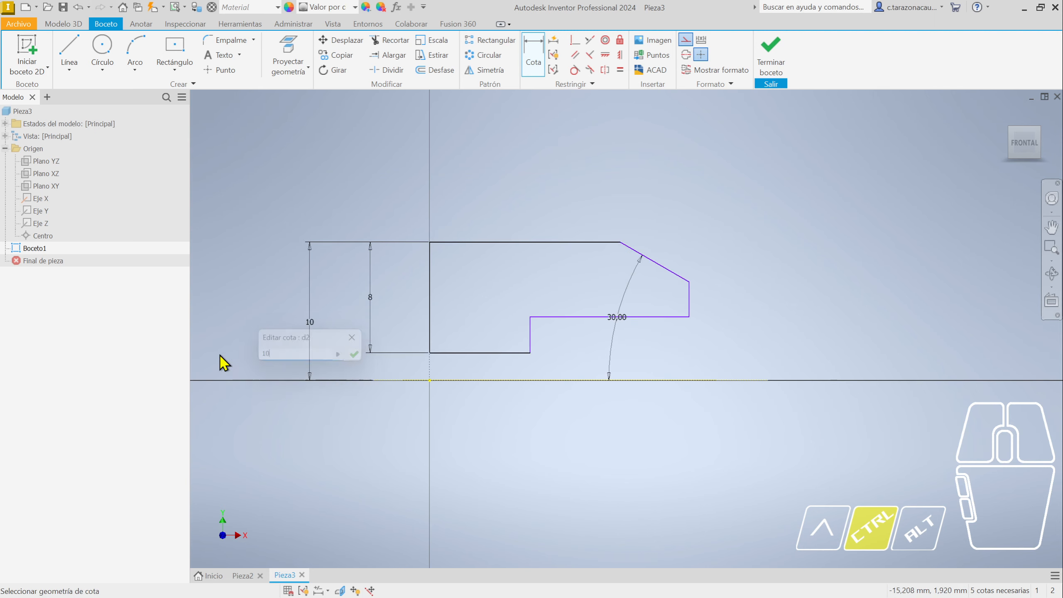
pyautogui.moveTo(590, 427); pyautogui.dragTo(543, 426, button='middle')
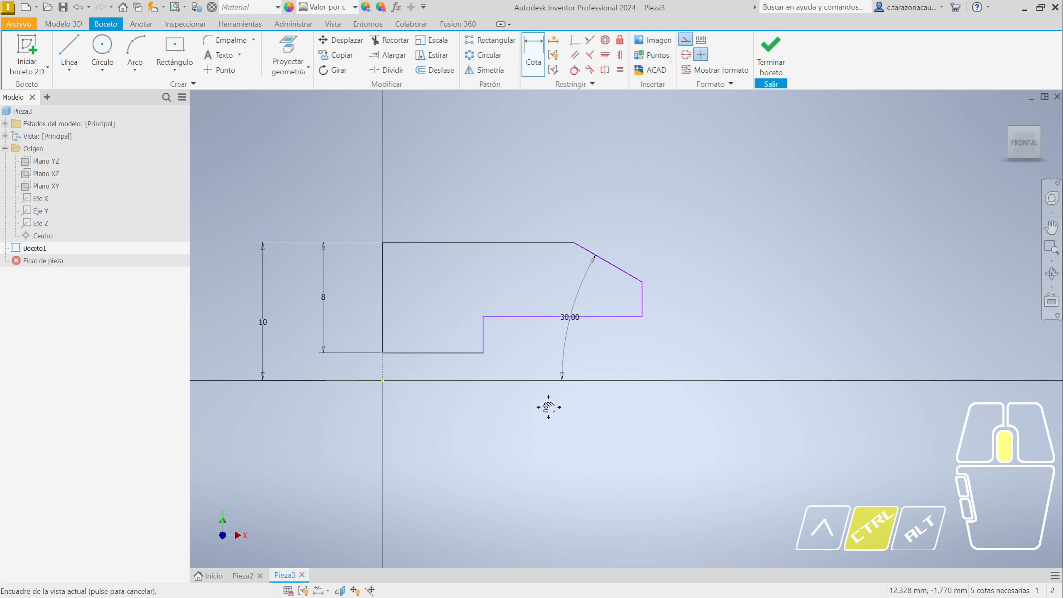
pyautogui.click(519, 317)
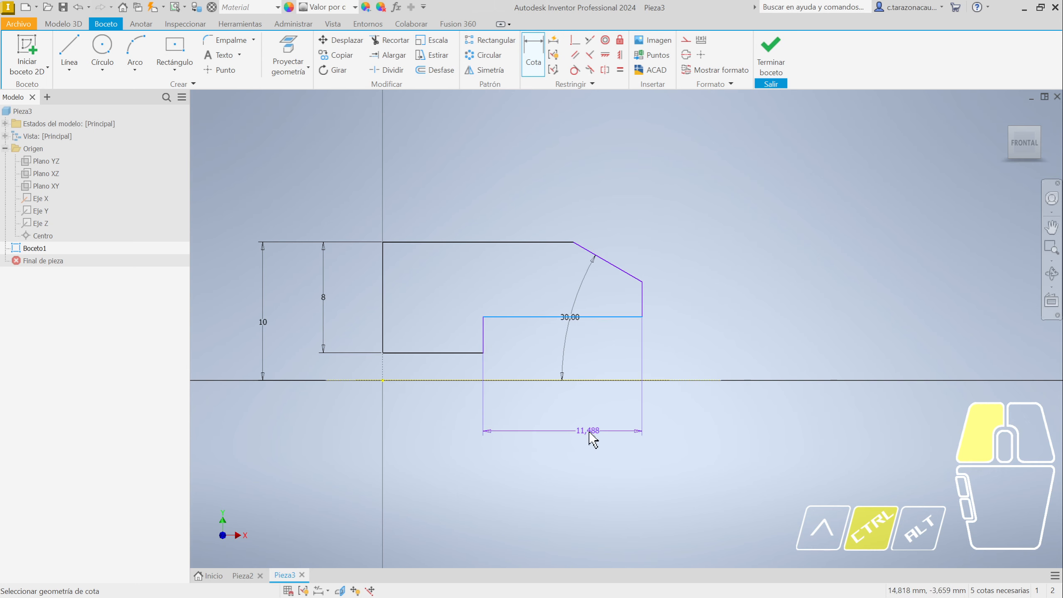
pyautogui.click(593, 439)
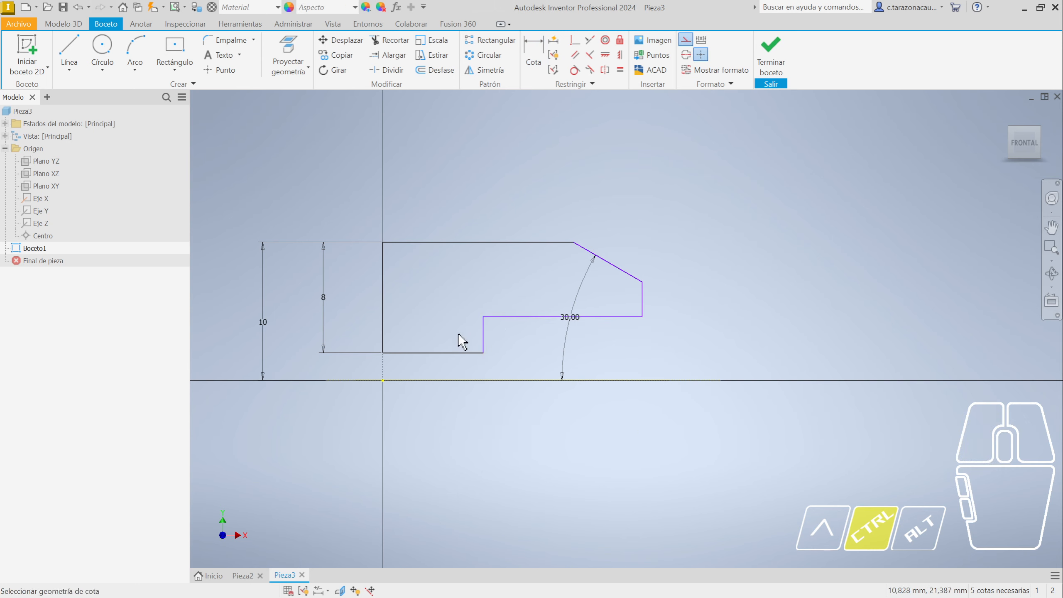
# Dimension the profile's lowest horizontal edge and set its length to 6 mm
pyautogui.click(451, 353)
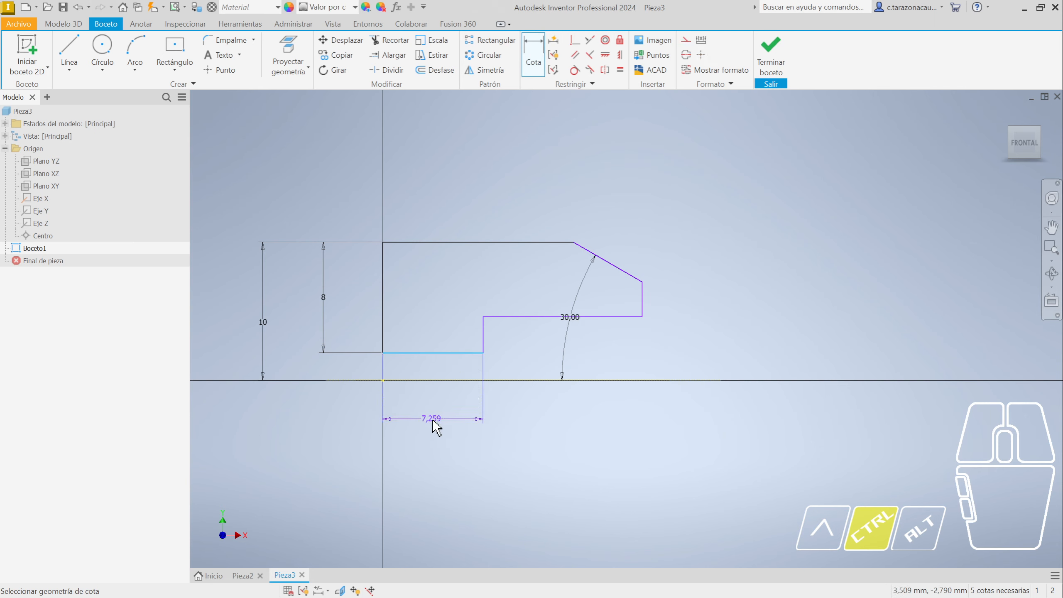
pyautogui.click(433, 421)
pyautogui.write('6')
pyautogui.press('Return')
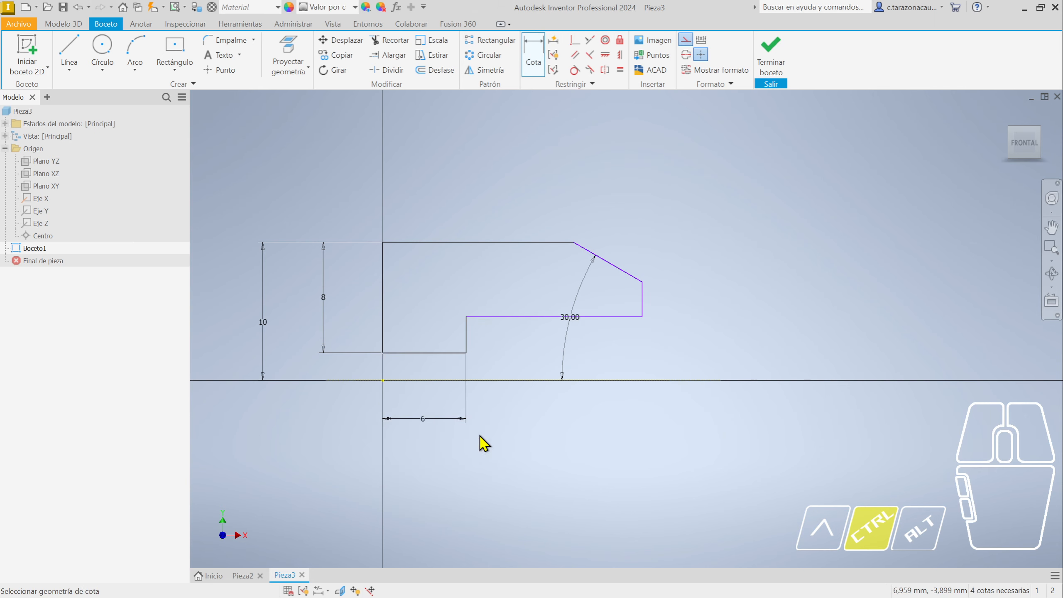
# Dimension the overall horizontal length from the profile's lower-left corner to its lower-right corner and set it to 20 mm
pyautogui.click(382, 353)
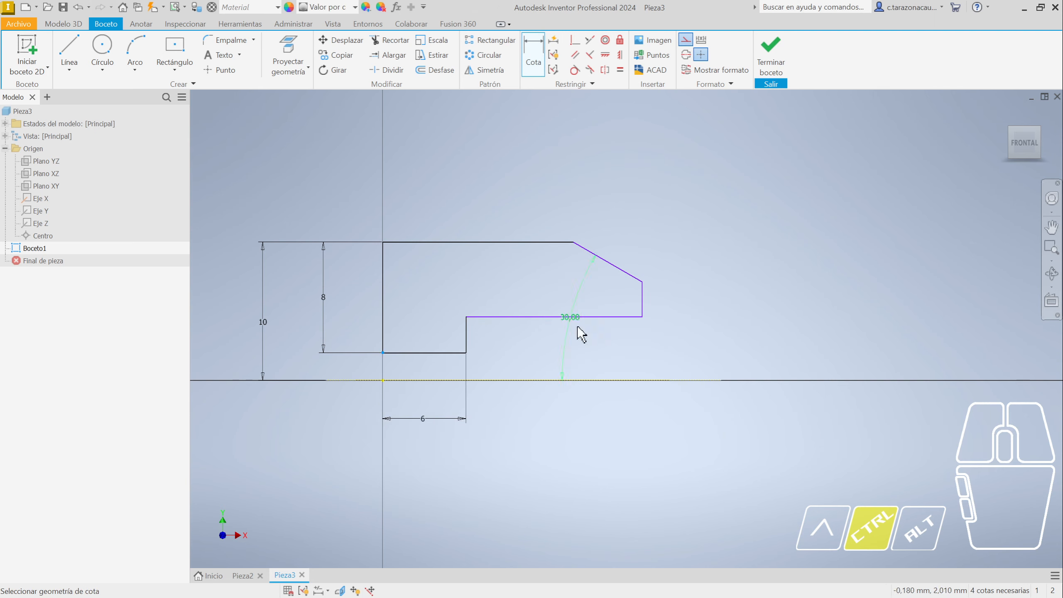
pyautogui.click(642, 317)
pyautogui.click(519, 469)
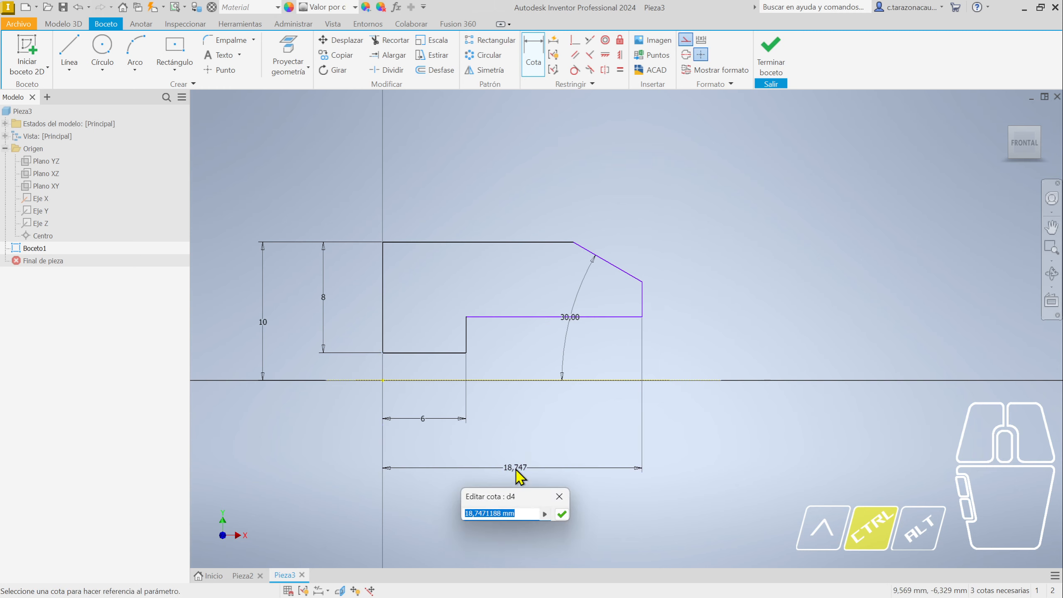
pyautogui.write('20')
pyautogui.press('Return')
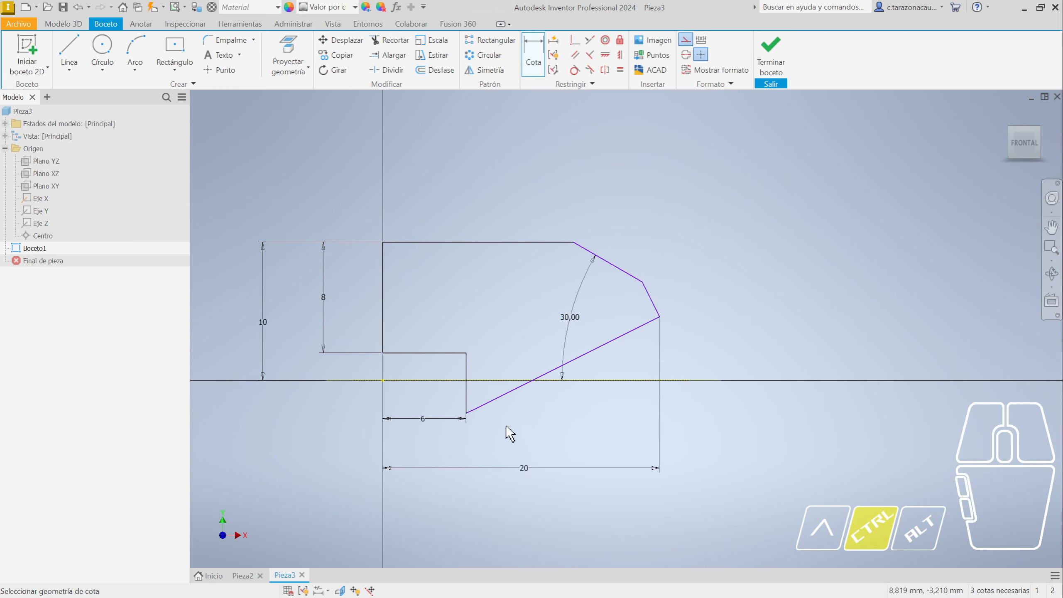
# Move the skewed lower line slightly to test its freedom, and select and deselect the whole sketch
pyautogui.press('Escape')
pyautogui.moveTo(506, 396)
pyautogui.mouseDown()
pyautogui.moveTo(495, 368)
pyautogui.moveTo(525, 406)
pyautogui.moveTo(531, 394)
pyautogui.mouseUp()
pyautogui.keyDown('ctrl'); pyautogui.moveTo(244, 163); pyautogui.dragTo(729, 464); pyautogui.keyUp('ctrl')
pyautogui.click(790, 418)
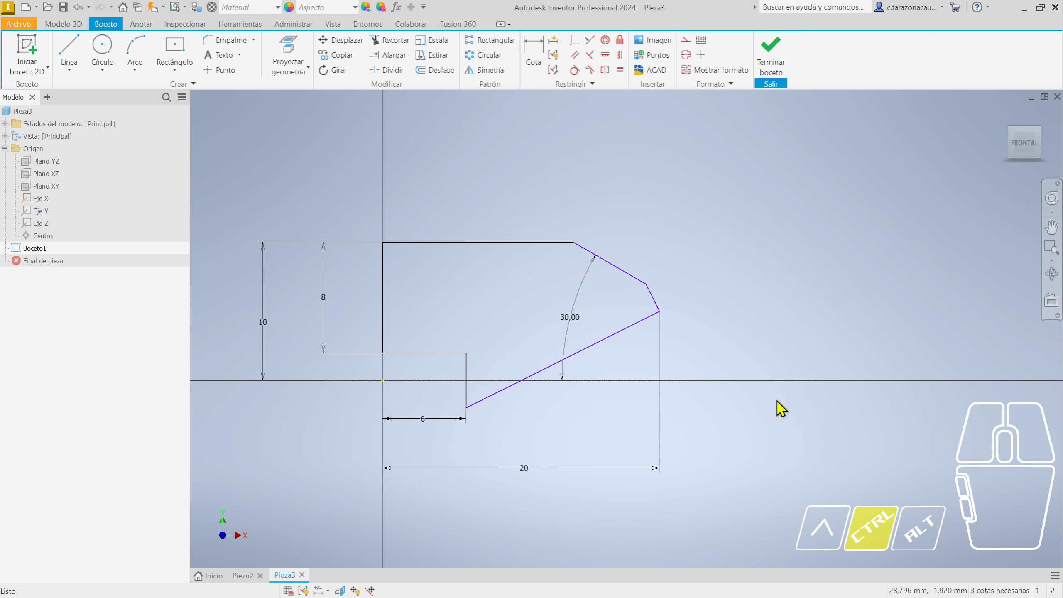
# Make the skewed lower line of the profile parallel to the X axis with a Parallel constraint
pyautogui.click(575, 54)
pyautogui.click(562, 368)
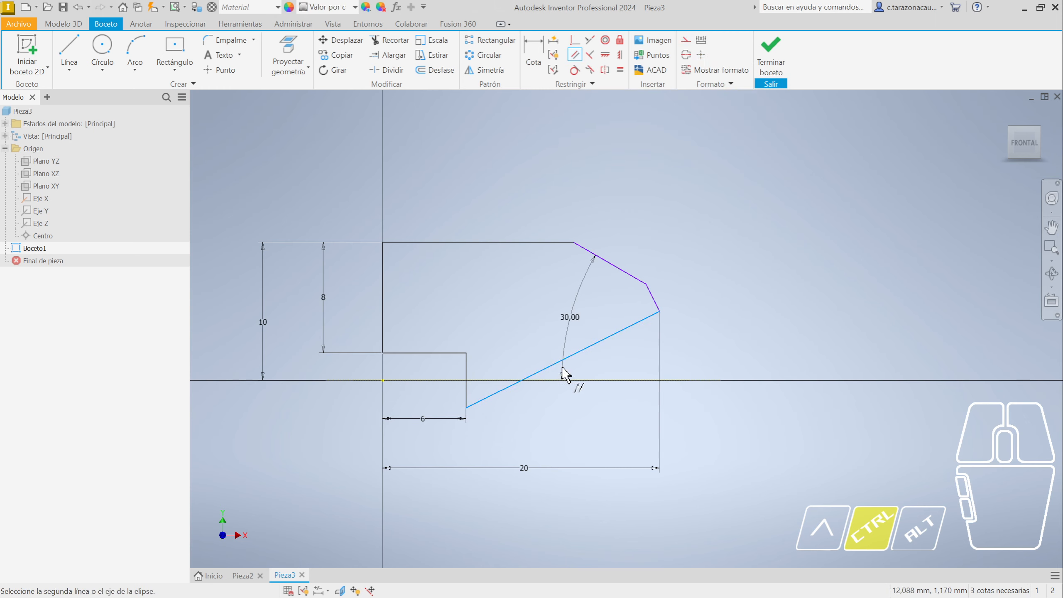
pyautogui.click(624, 380)
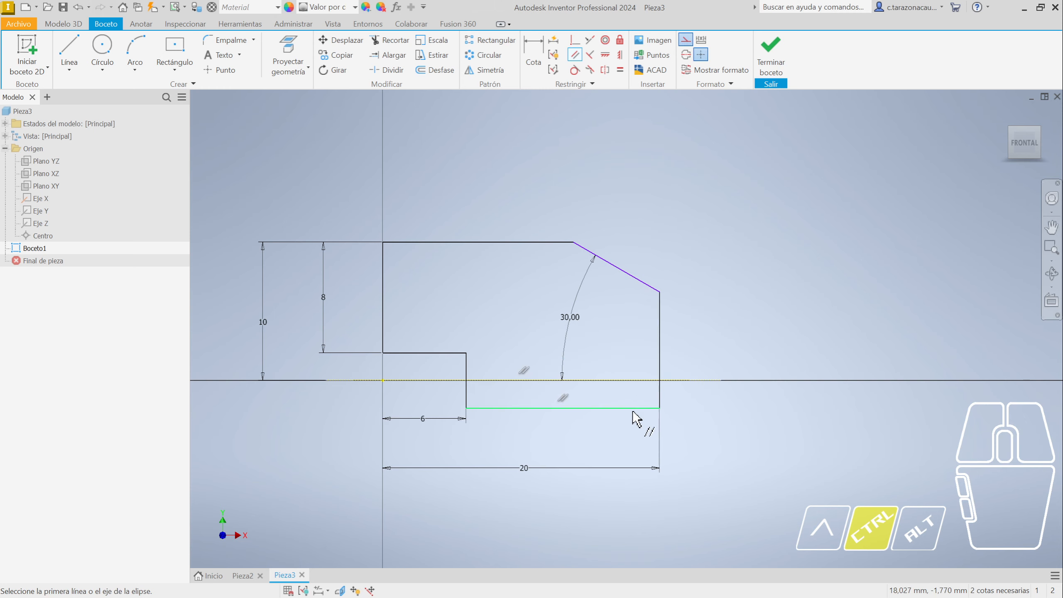
# Move the long lower horizontal edge up to about 4.7 mm above the X axis, forming a step above the short lower edge
pyautogui.moveTo(606, 410); pyautogui.dragTo(624, 315)
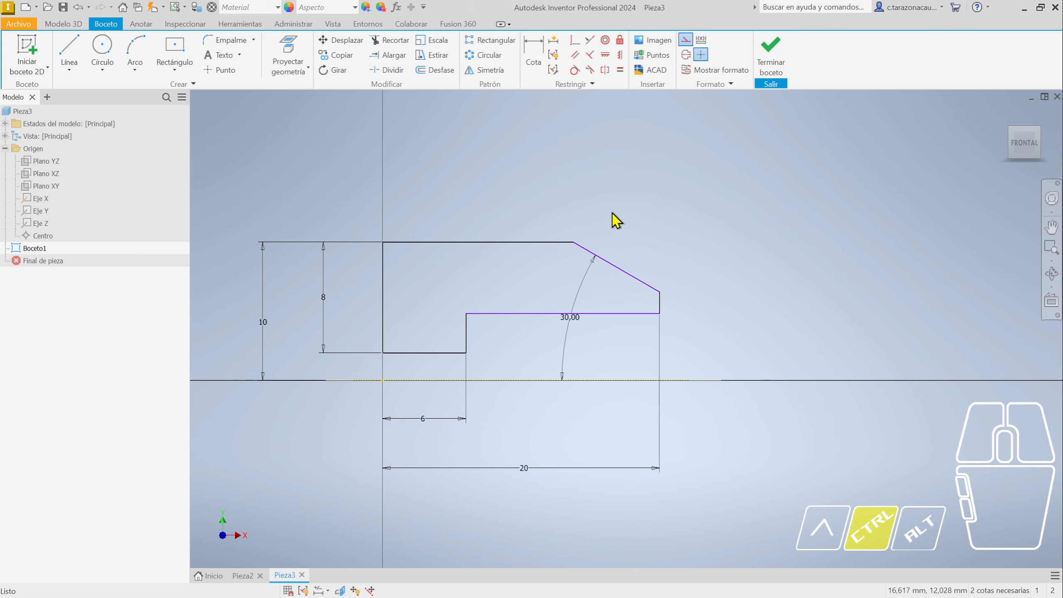
pyautogui.keyDown('ctrl'); pyautogui.moveTo(541, 314); pyautogui.dragTo(536, 312); pyautogui.keyUp('ctrl')
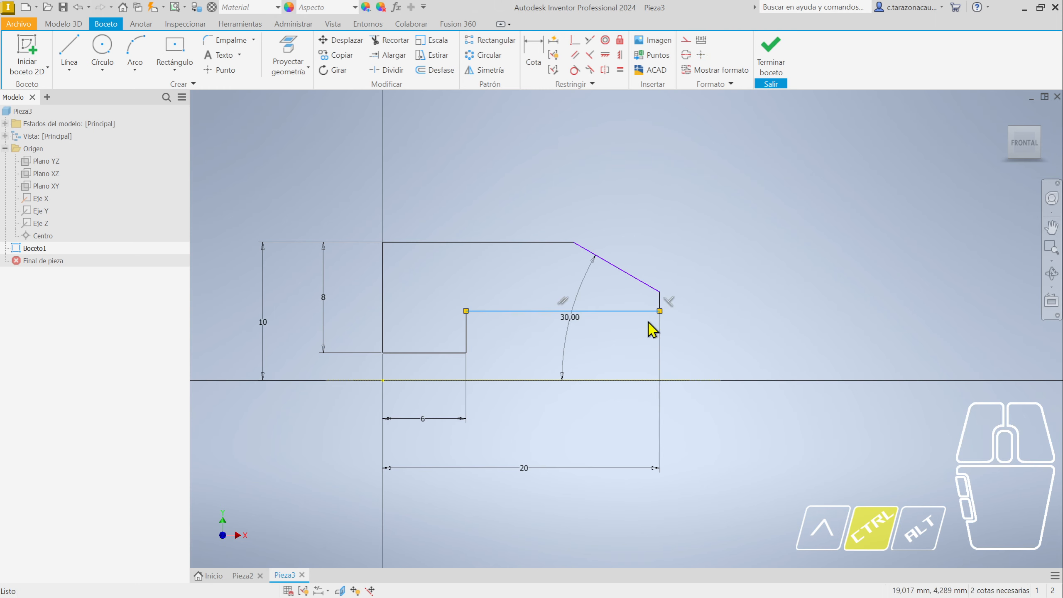
pyautogui.keyDown('ctrl'); pyautogui.moveTo(661, 301); pyautogui.dragTo(691, 305); pyautogui.keyUp('ctrl')
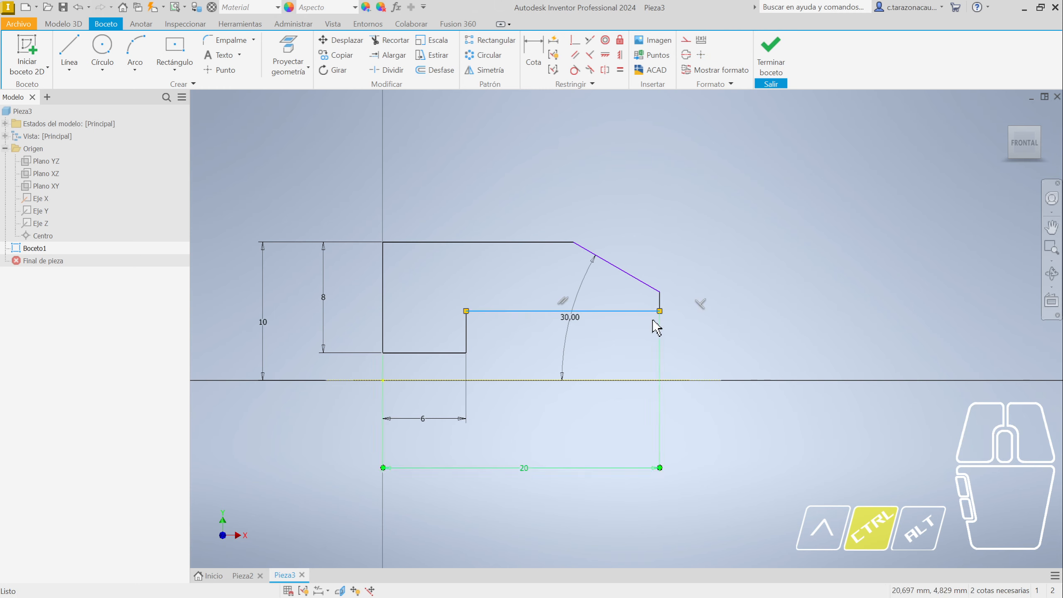
pyautogui.keyDown('ctrl'); pyautogui.moveTo(521, 311); pyautogui.dragTo(524, 317); pyautogui.keyUp('ctrl')
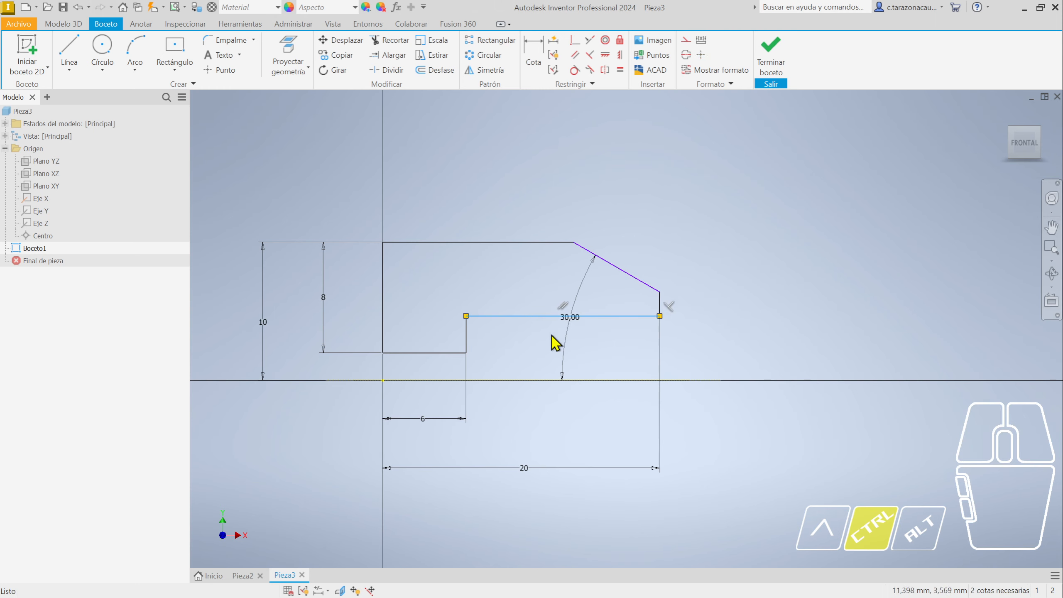
pyautogui.keyDown('ctrl'); pyautogui.click(458, 356); pyautogui.keyUp('ctrl')
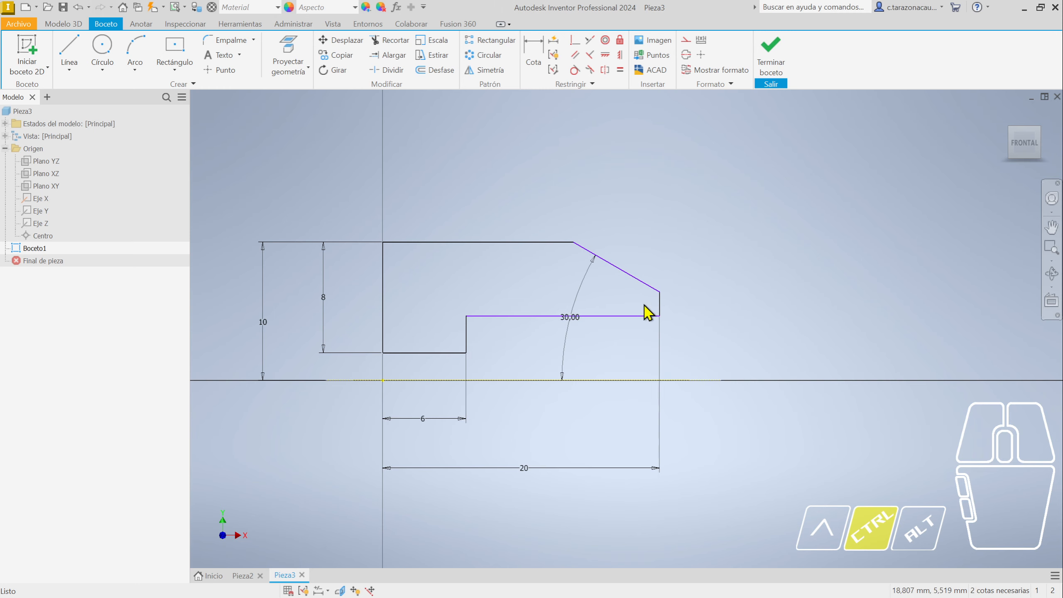
pyautogui.click(542, 44)
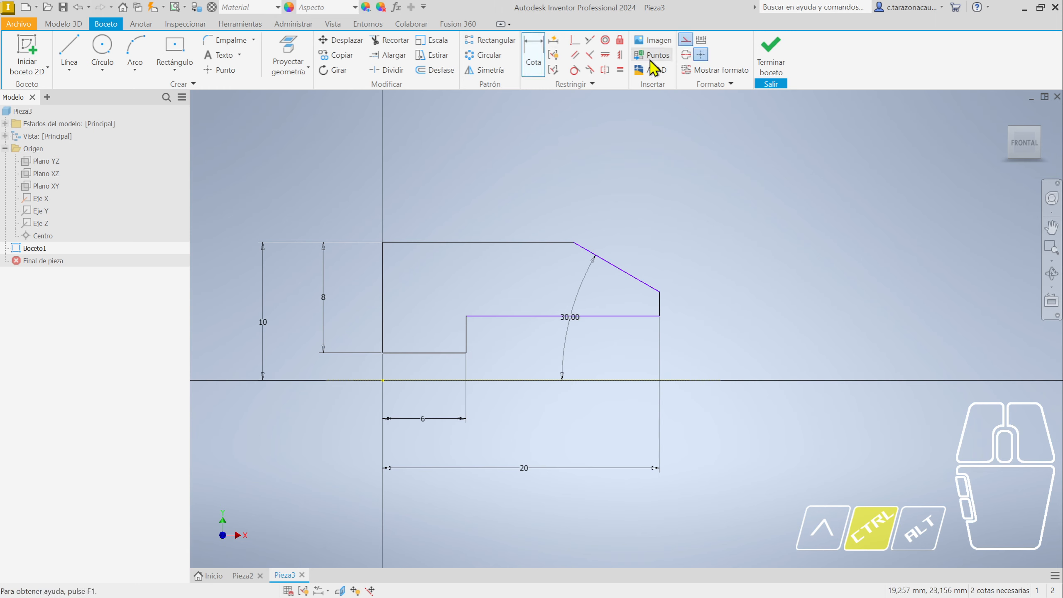
pyautogui.click(648, 317)
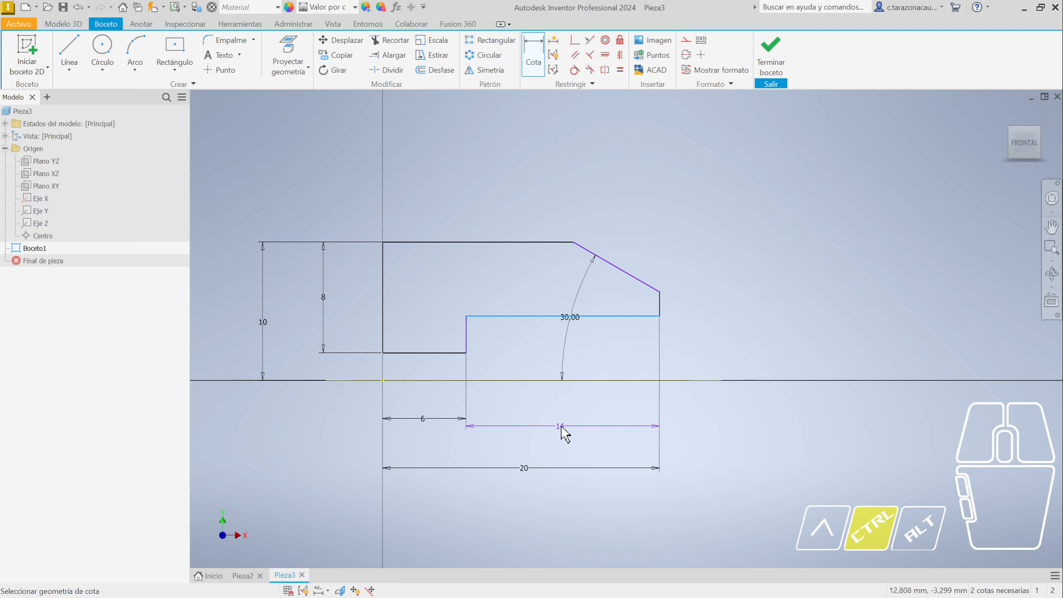
pyautogui.click(554, 443)
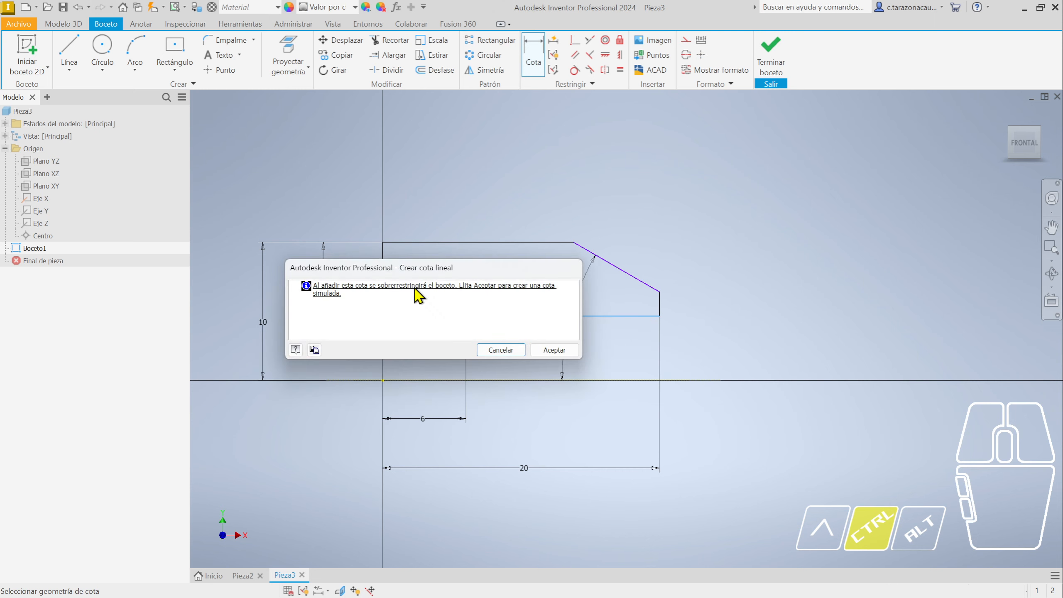
pyautogui.click(501, 350)
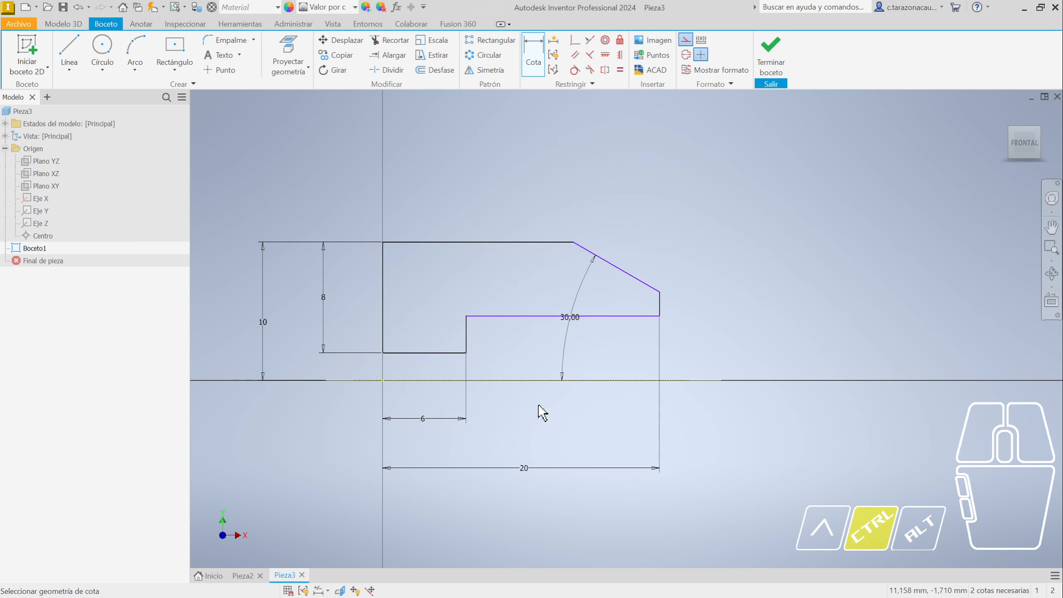
# Move the 30° label clear of the stepped horizontal edge and set that edge's vertical distance from the X axis to 5 mm
pyautogui.click(578, 337)
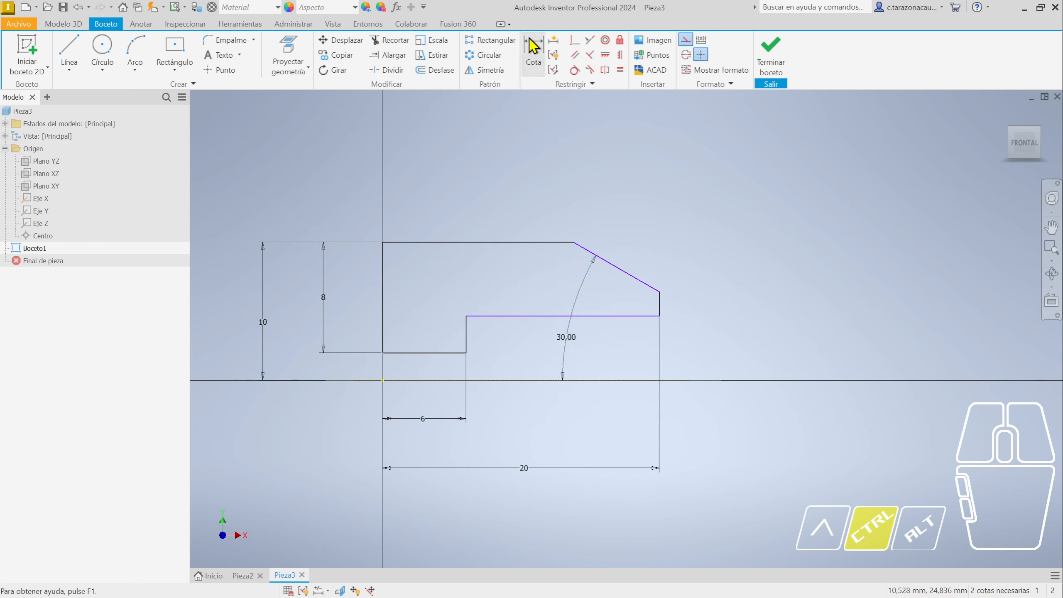
pyautogui.click(533, 54)
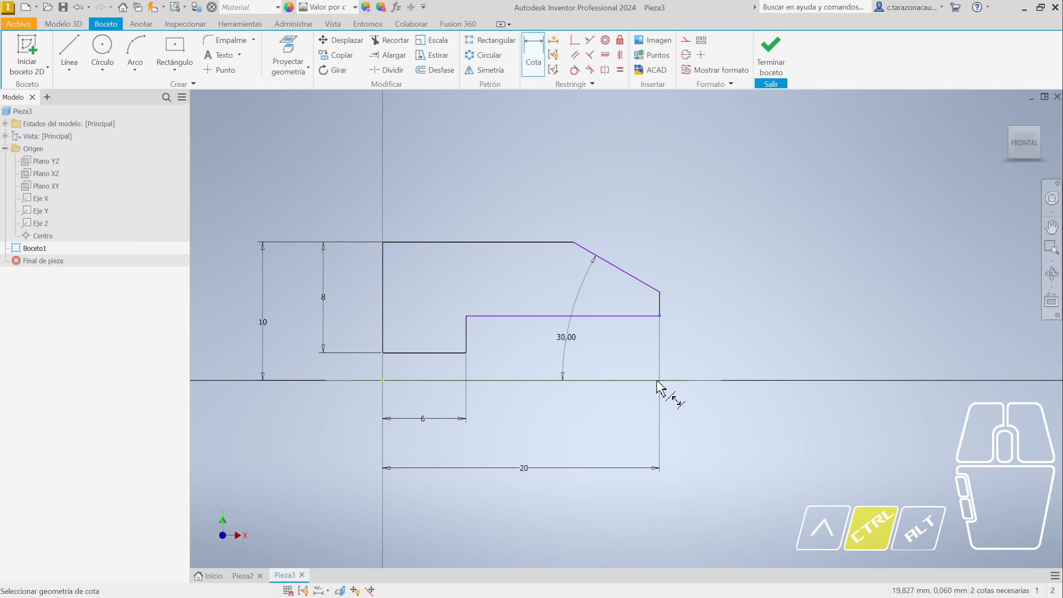
pyautogui.click(640, 381)
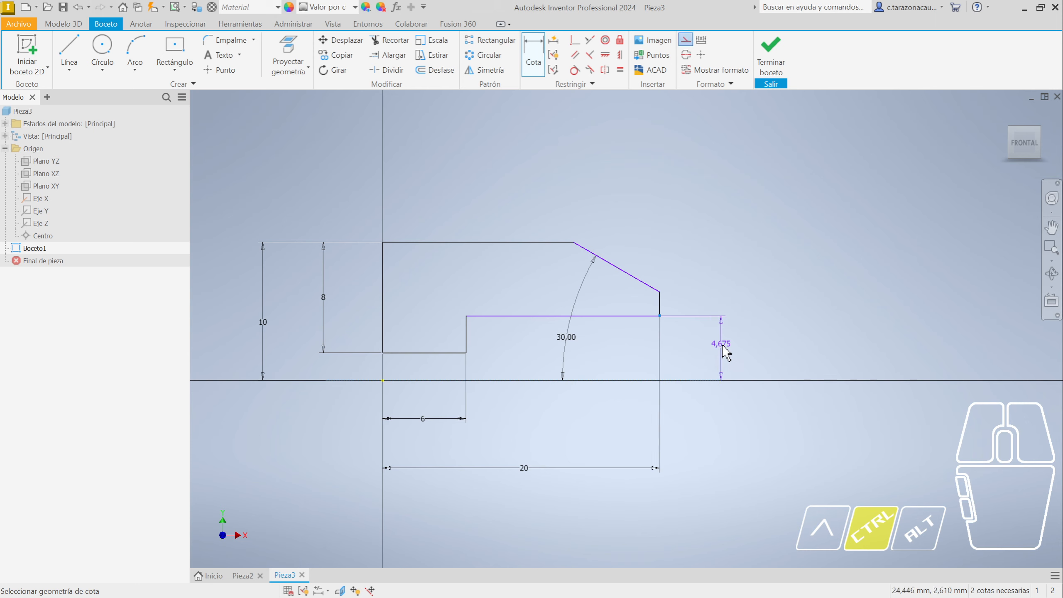
pyautogui.click(724, 353)
pyautogui.write('5')
pyautogui.press('Return')
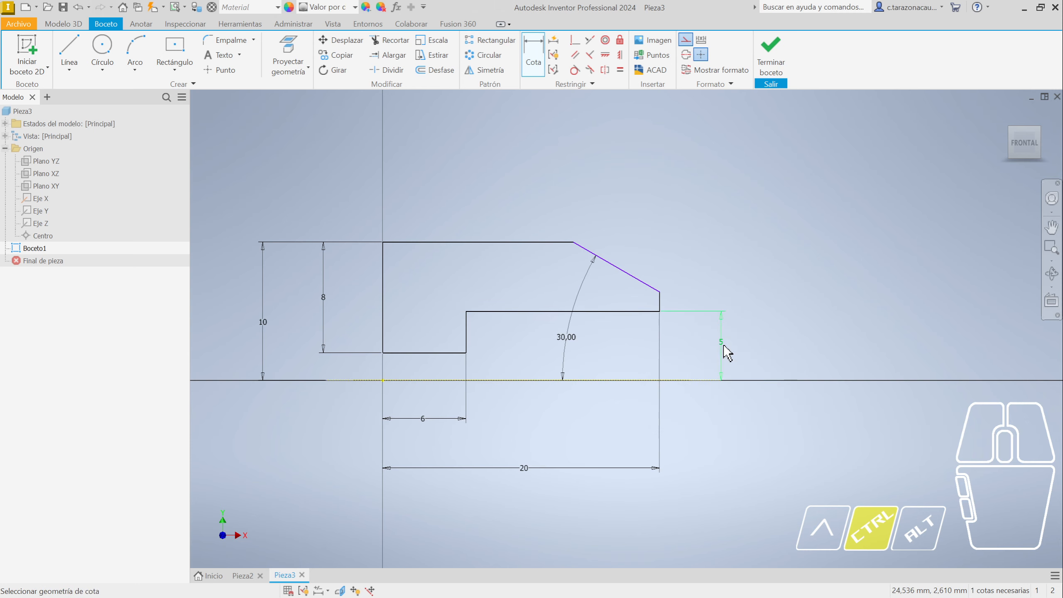
pyautogui.press('Escape')
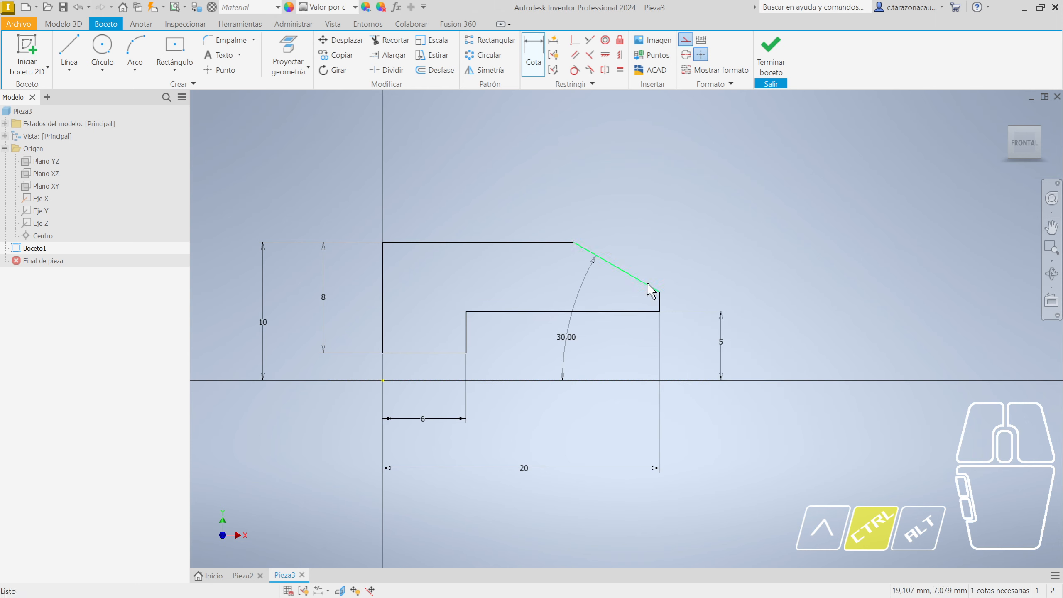
# Test the sloped edge's freedom, and set the horizontal distance between its two endpoints to 5 mm
pyautogui.moveTo(647, 285)
pyautogui.mouseDown()
pyautogui.moveTo(667, 281)
pyautogui.moveTo(637, 289)
pyautogui.mouseUp()
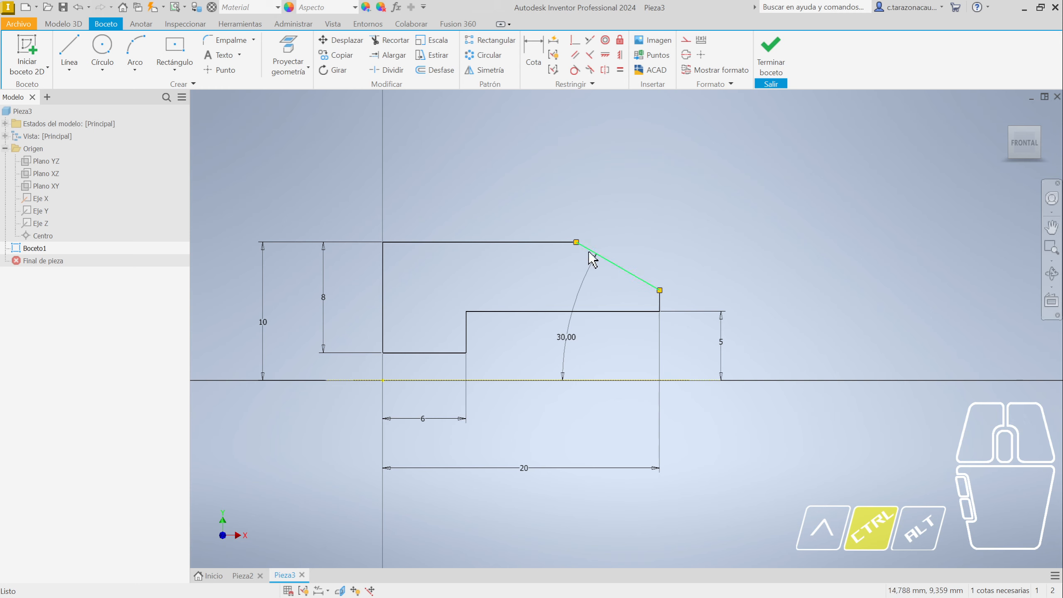
pyautogui.moveTo(590, 250); pyautogui.dragTo(633, 249)
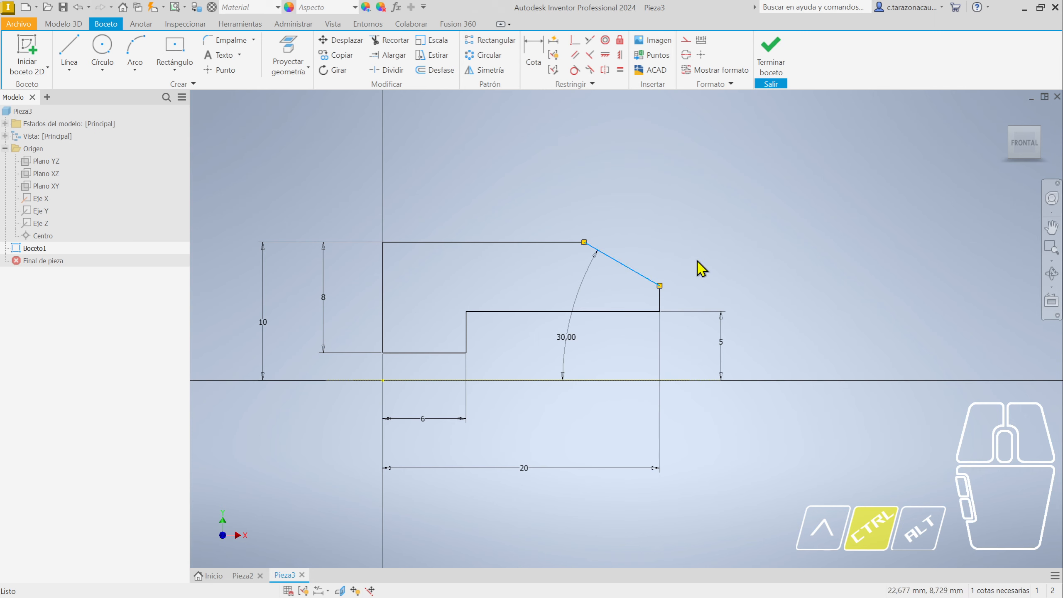
pyautogui.click(533, 53)
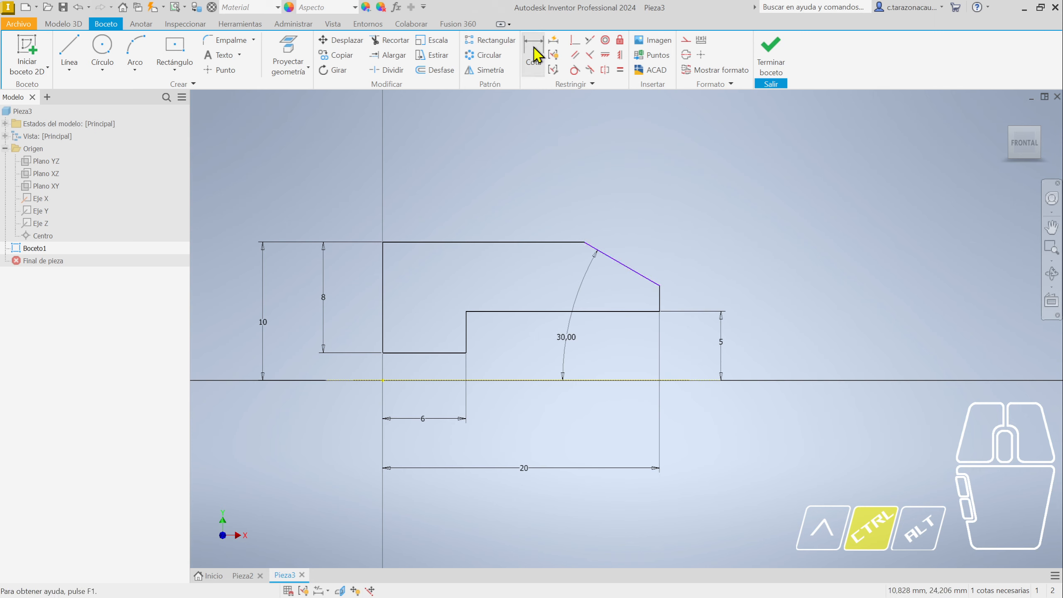
pyautogui.click(660, 287)
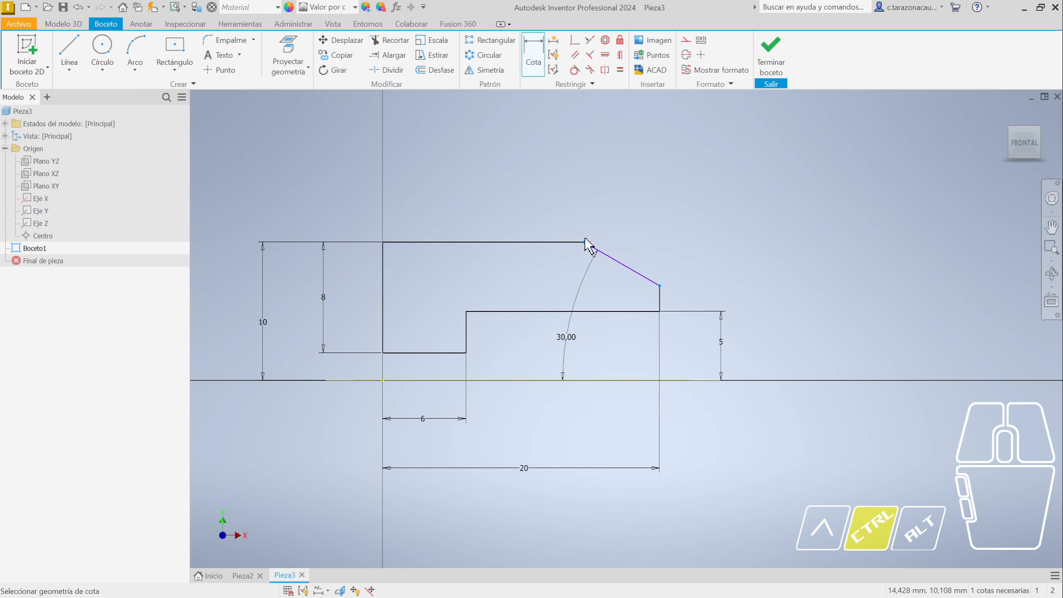
pyautogui.click(584, 243)
pyautogui.click(626, 204)
pyautogui.write('5,4605409')
pyautogui.press('Return')
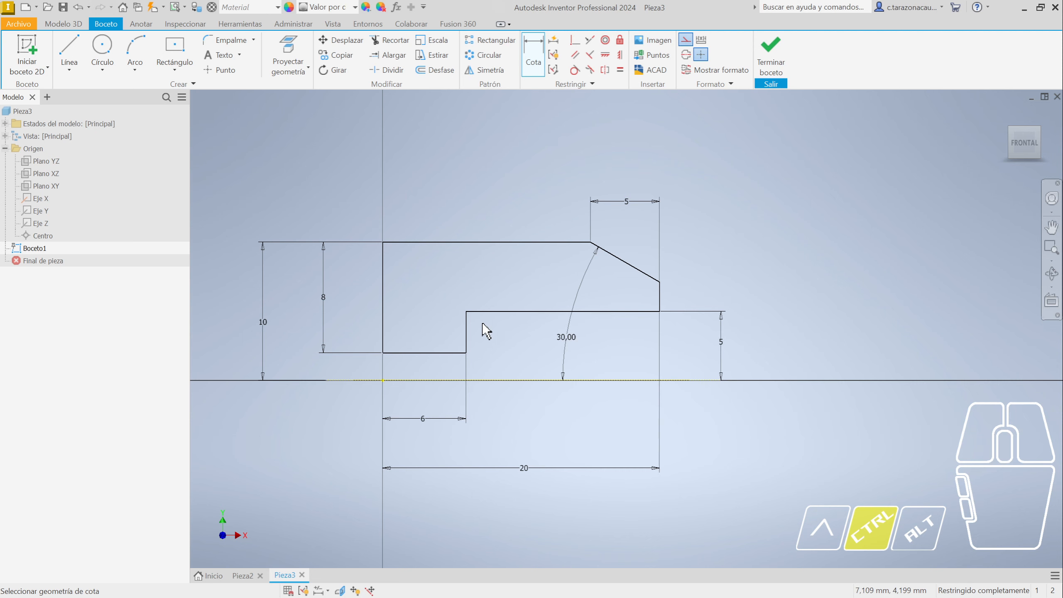
# Finish the sketch and rename it "perfil elemento de revolucion"
pyautogui.click(770, 65)
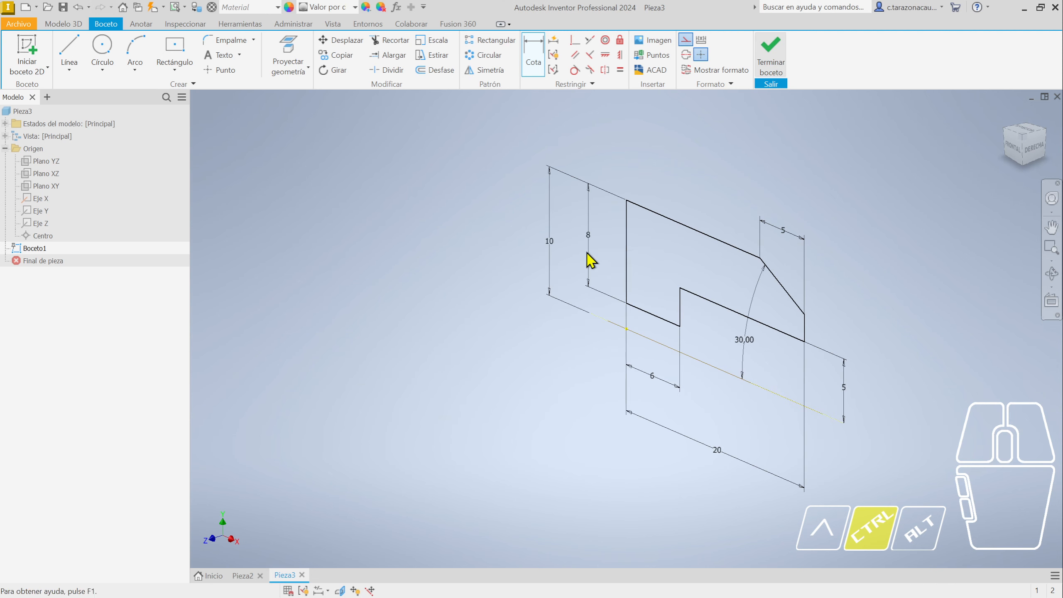
pyautogui.moveTo(832, 318)
pyautogui.keyDown('shift'); pyautogui.mouseDown(button='middle')
pyautogui.moveTo(767, 302)
pyautogui.moveTo(771, 313)
pyautogui.moveTo(860, 329)
pyautogui.moveTo(819, 315)
pyautogui.moveTo(850, 311)
pyautogui.moveTo(736, 316)
pyautogui.moveTo(772, 313)
pyautogui.moveTo(755, 309)
pyautogui.mouseUp(button='middle'); pyautogui.keyUp('shift')
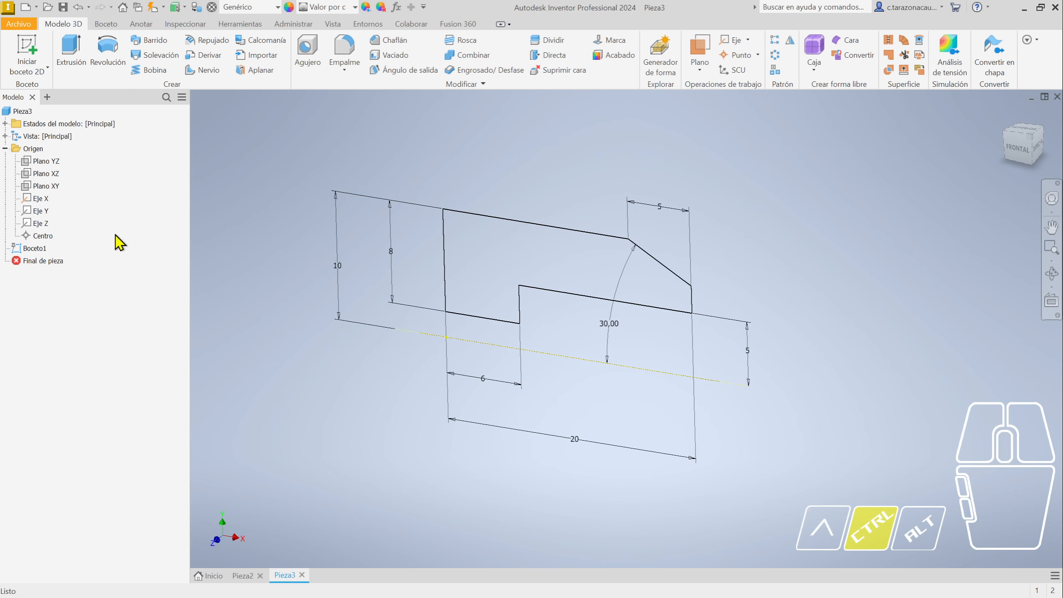
pyautogui.moveTo(713, 272)
pyautogui.keyDown('shift'); pyautogui.mouseDown(button='middle')
pyautogui.moveTo(762, 259)
pyautogui.moveTo(733, 265)
pyautogui.mouseUp(button='middle'); pyautogui.keyUp('shift')
pyautogui.click(42, 250)
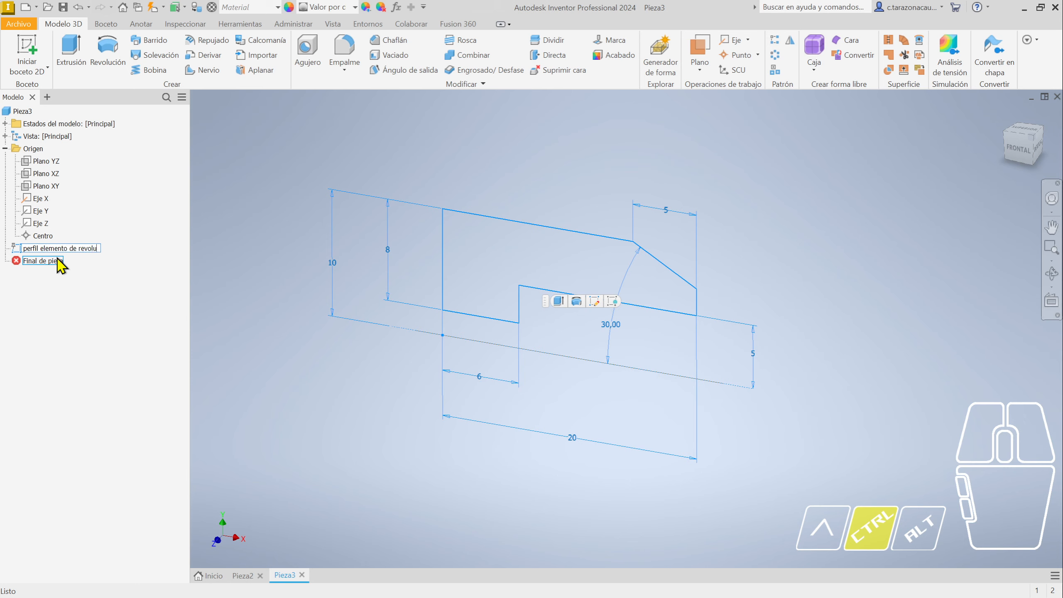
pyautogui.press('Return')
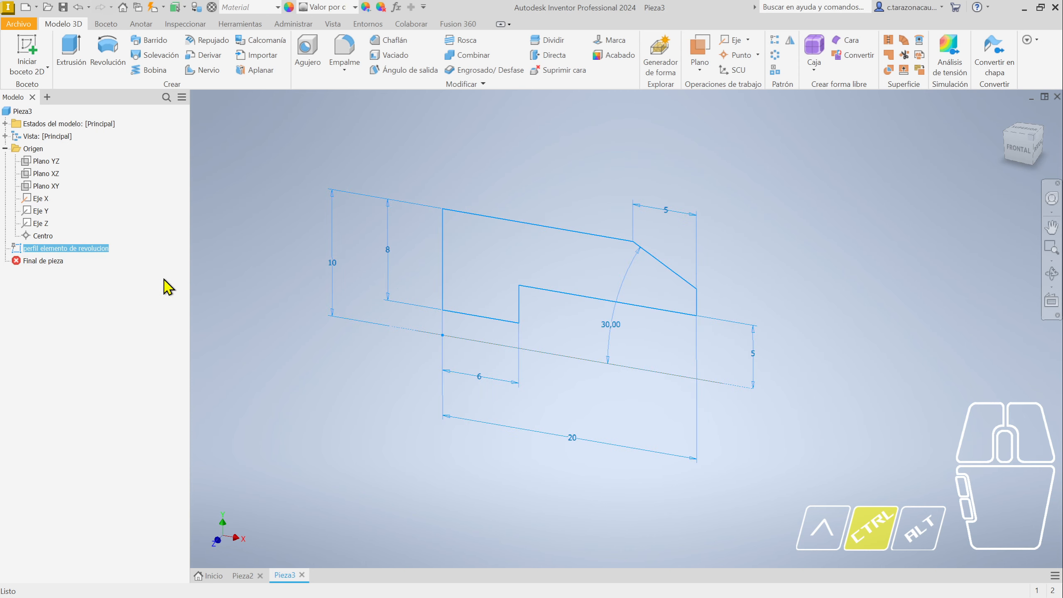
# Revolve the closed profile a full 360° around the X axis to create a solid body
pyautogui.keyDown('ctrl'); pyautogui.keyDown('shift'); pyautogui.moveTo(384, 380); pyautogui.dragTo(715, 414, button='middle'); pyautogui.keyUp('shift'); pyautogui.keyUp('ctrl')
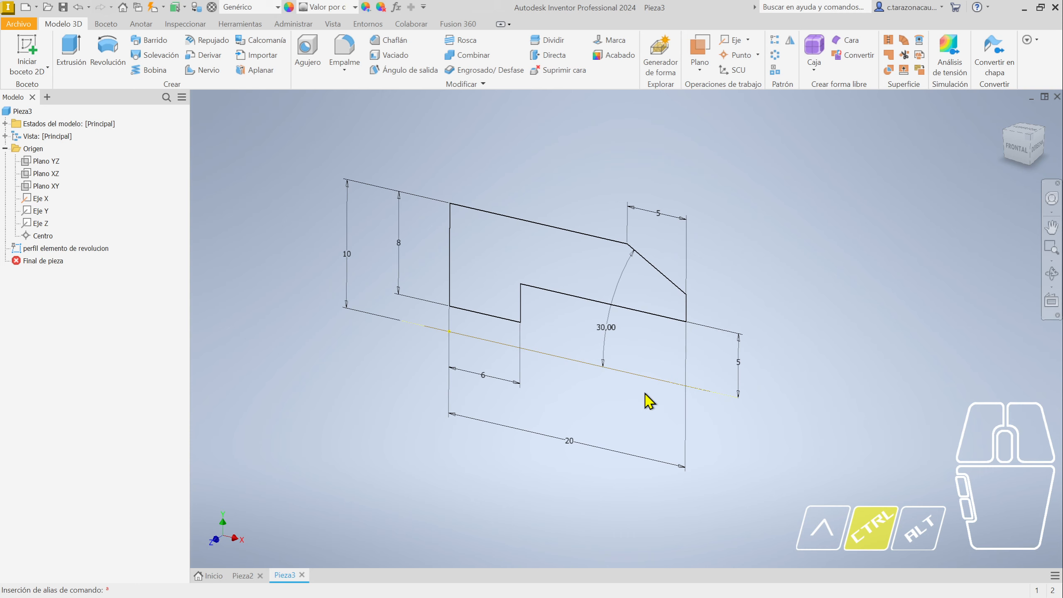
pyautogui.click(121, 58)
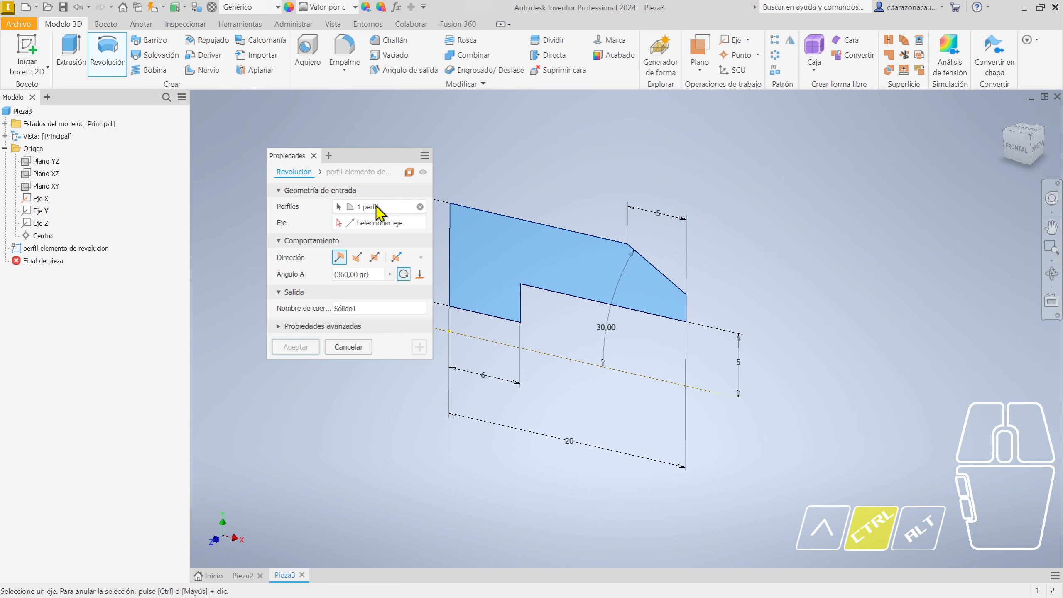
pyautogui.click(420, 207)
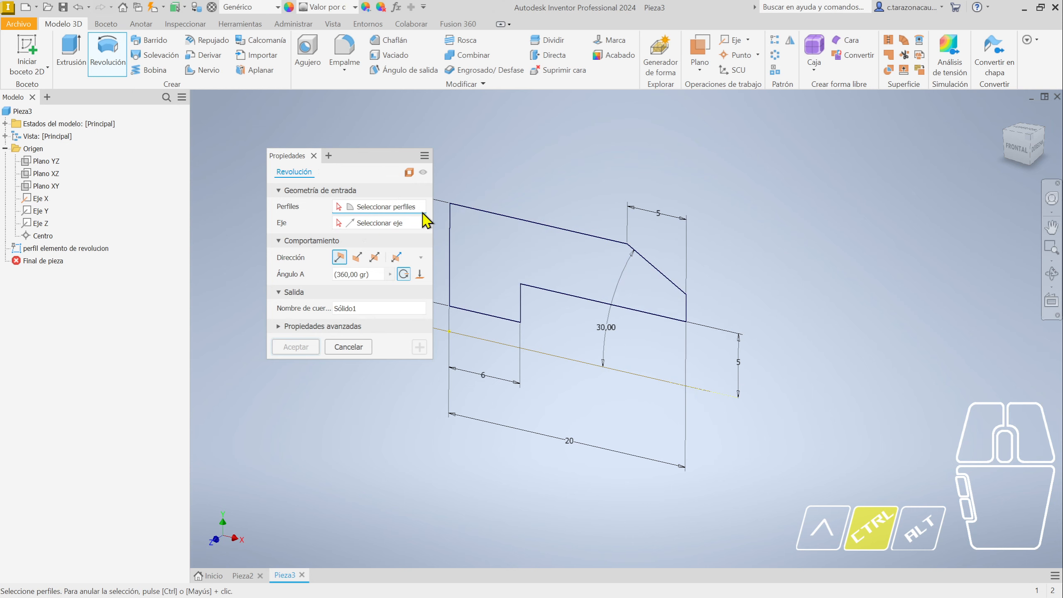
pyautogui.keyDown('ctrl'); pyautogui.click(538, 255); pyautogui.keyUp('ctrl')
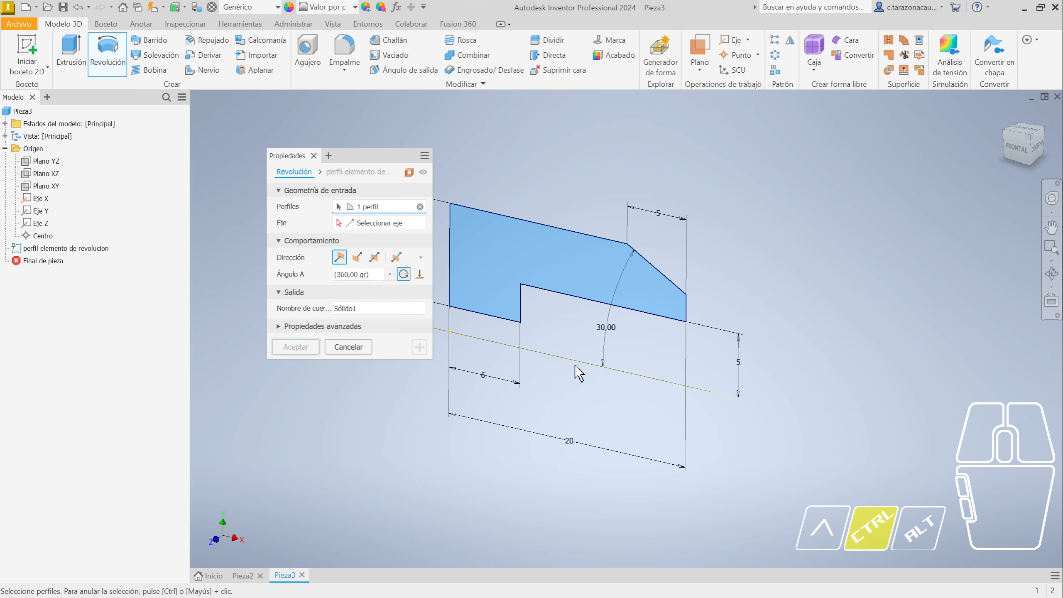
pyautogui.click(389, 232)
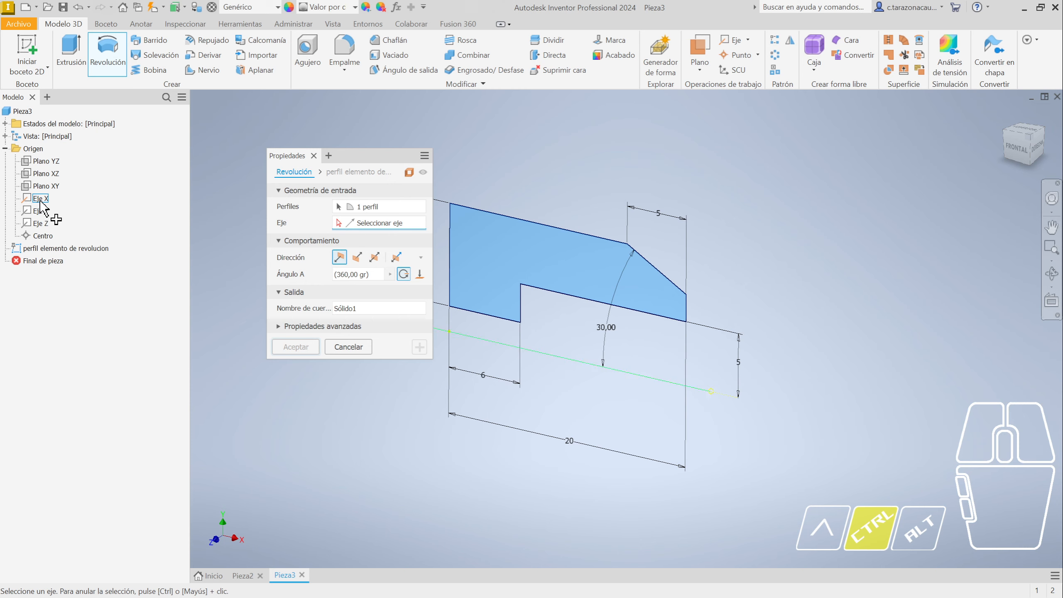
pyautogui.click(579, 363)
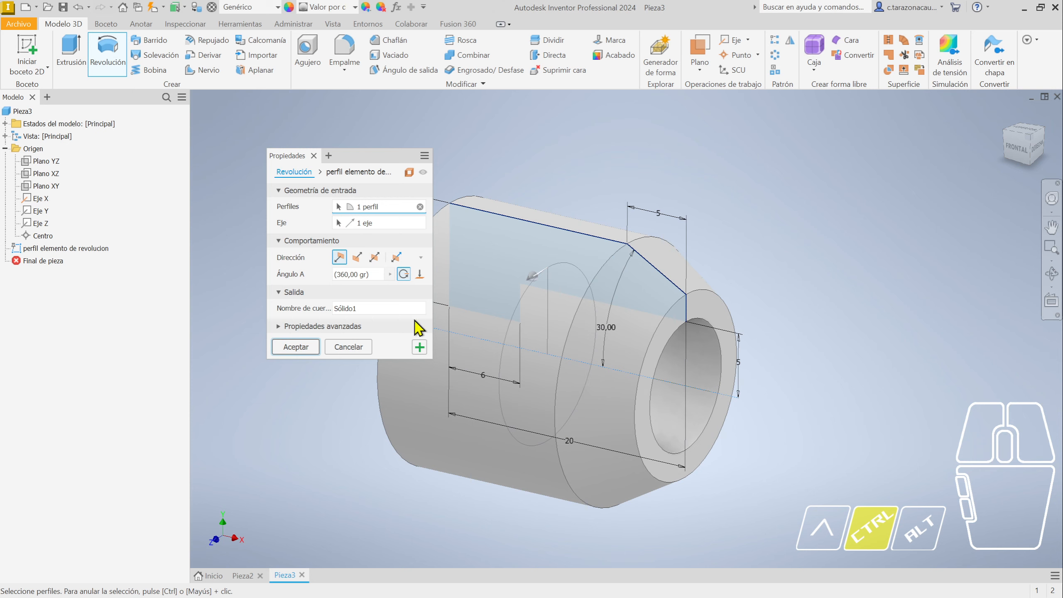
pyautogui.click(296, 347)
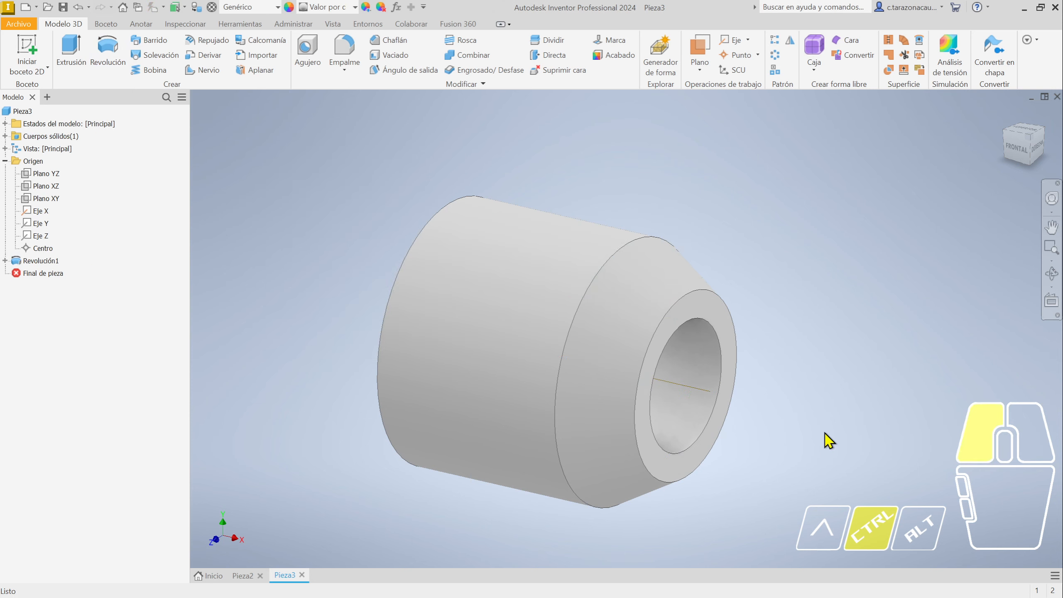
# Examine the revolved body from several angles and highlight the XY plane and the X axis used to build it
pyautogui.keyDown('ctrl'); pyautogui.keyDown('shift'); pyautogui.moveTo(446, 371); pyautogui.dragTo(550, 335, button='middle'); pyautogui.keyUp('shift'); pyautogui.keyUp('ctrl')
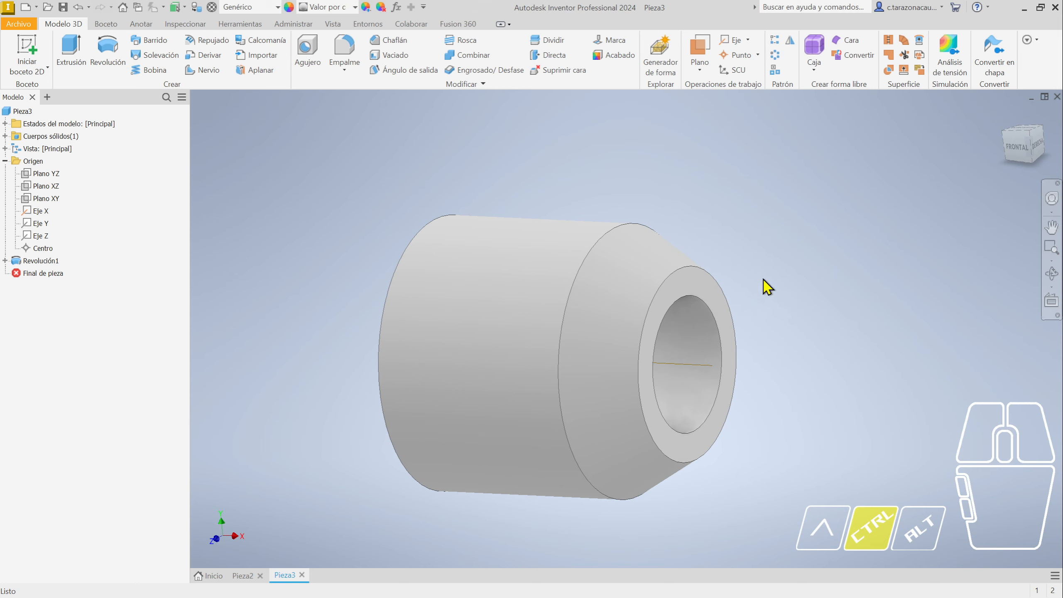
pyautogui.keyDown('ctrl'); pyautogui.keyDown('shift'); pyautogui.moveTo(774, 287); pyautogui.dragTo(800, 297, button='middle'); pyautogui.keyUp('shift'); pyautogui.keyUp('ctrl')
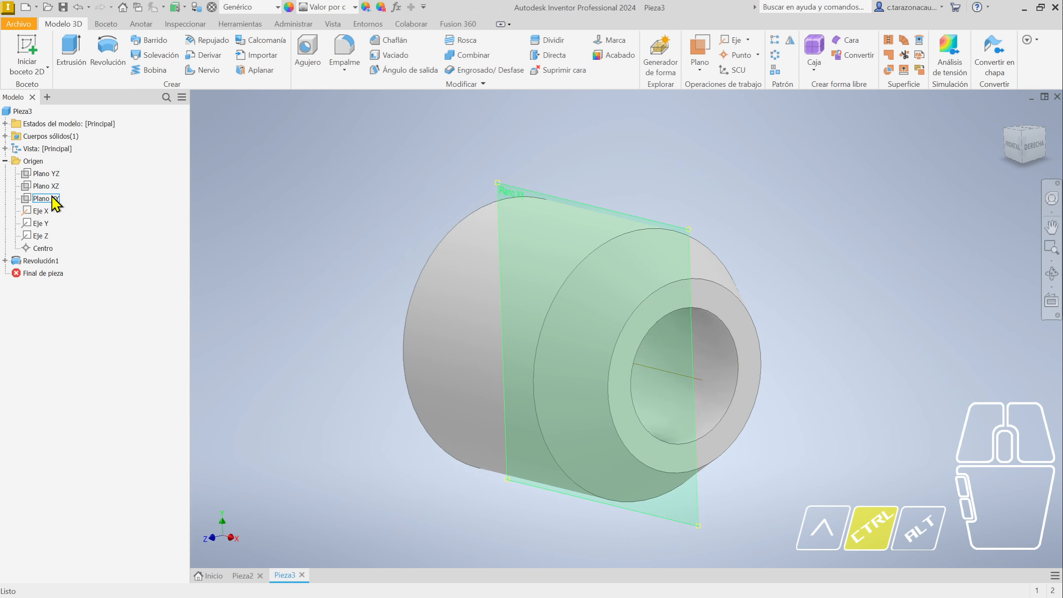
pyautogui.click(47, 198)
pyautogui.click(40, 211)
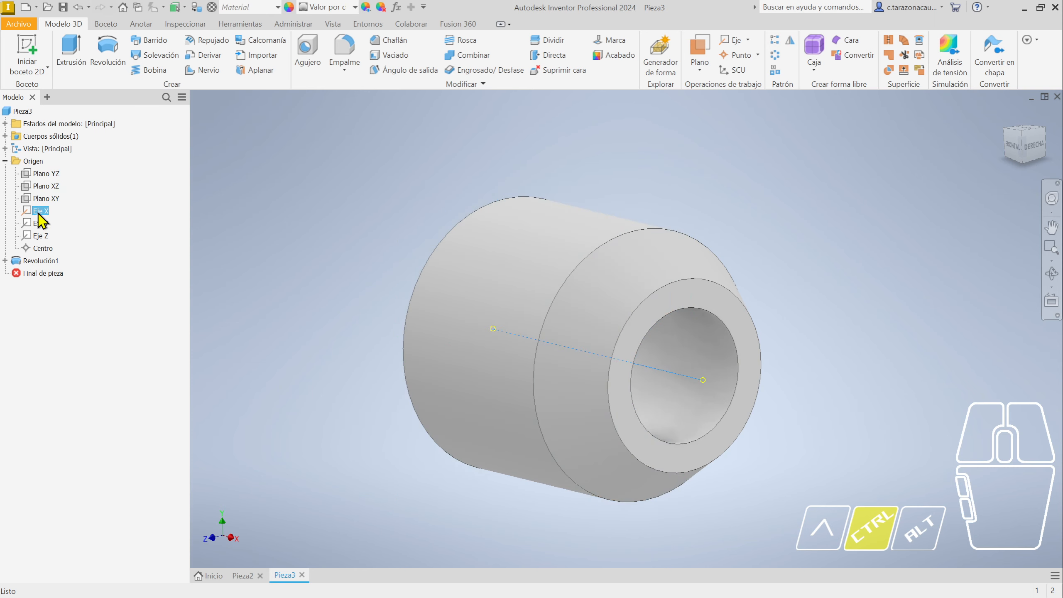
# Turn on the visibility of the YZ, XZ and XY origin planes around the revolved body
pyautogui.rightClick(38, 212)
pyautogui.click(69, 268)
pyautogui.click(55, 199)
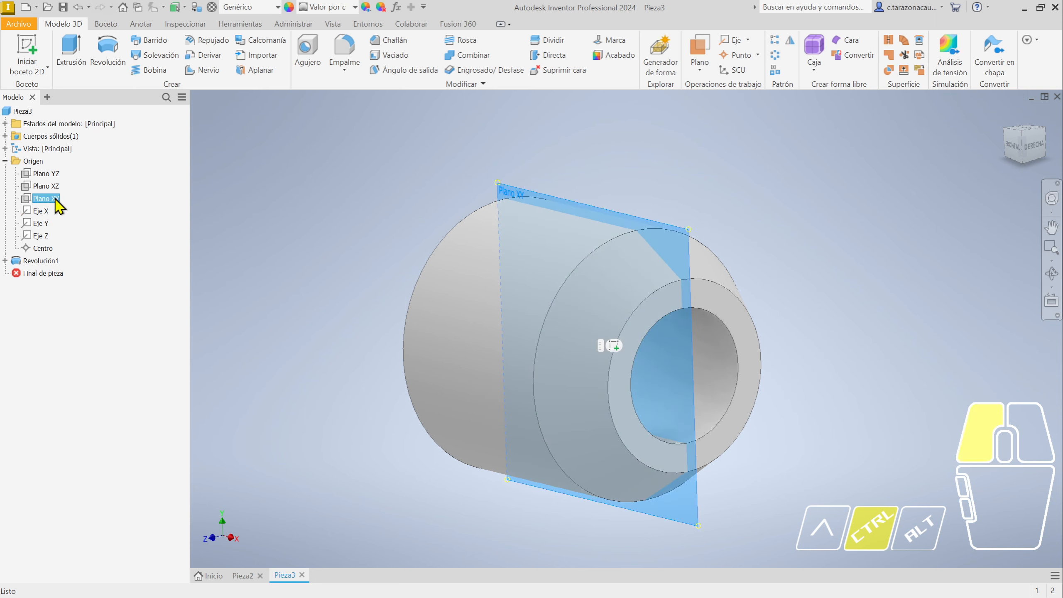
pyautogui.keyDown('ctrl'); pyautogui.keyDown('shift'); pyautogui.click(51, 176); pyautogui.keyUp('shift'); pyautogui.keyUp('ctrl')
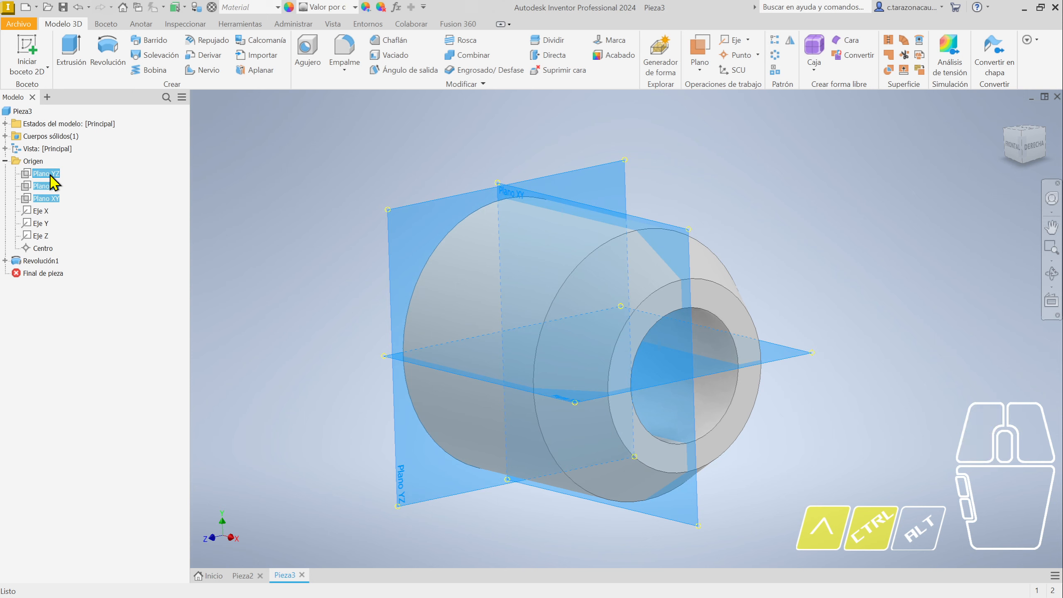
pyautogui.rightClick(51, 183)
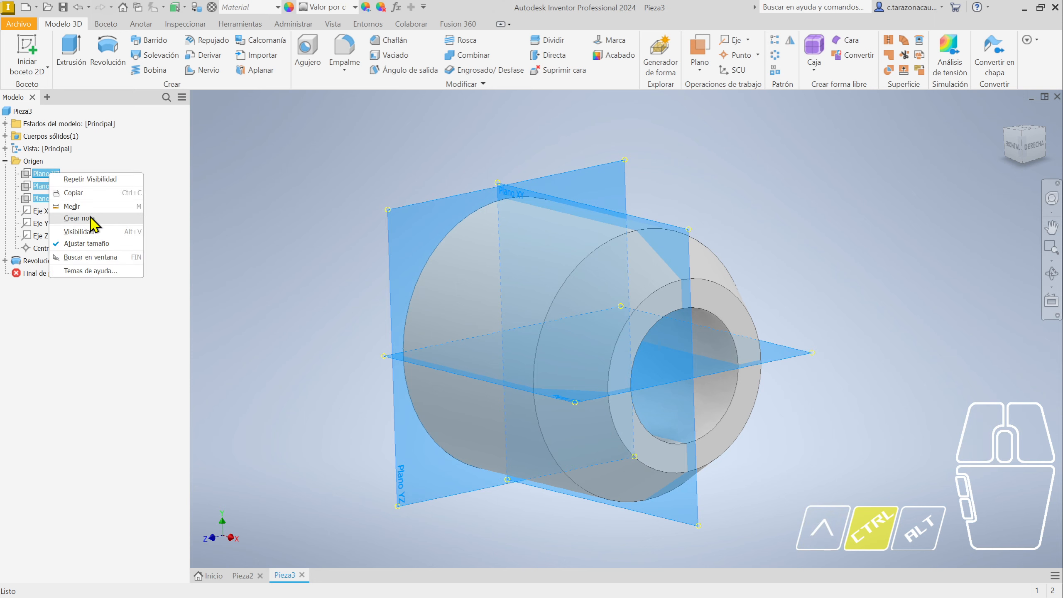
pyautogui.click(92, 238)
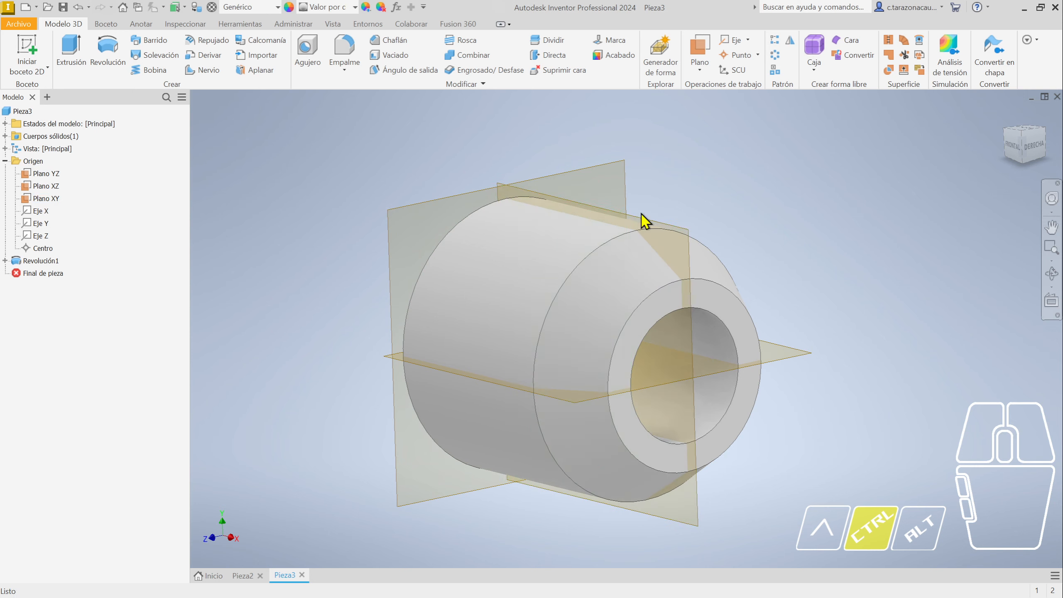
pyautogui.keyDown('ctrl'); pyautogui.keyDown('shift'); pyautogui.moveTo(613, 458); pyautogui.dragTo(687, 402, button='middle'); pyautogui.keyUp('shift'); pyautogui.keyUp('ctrl')
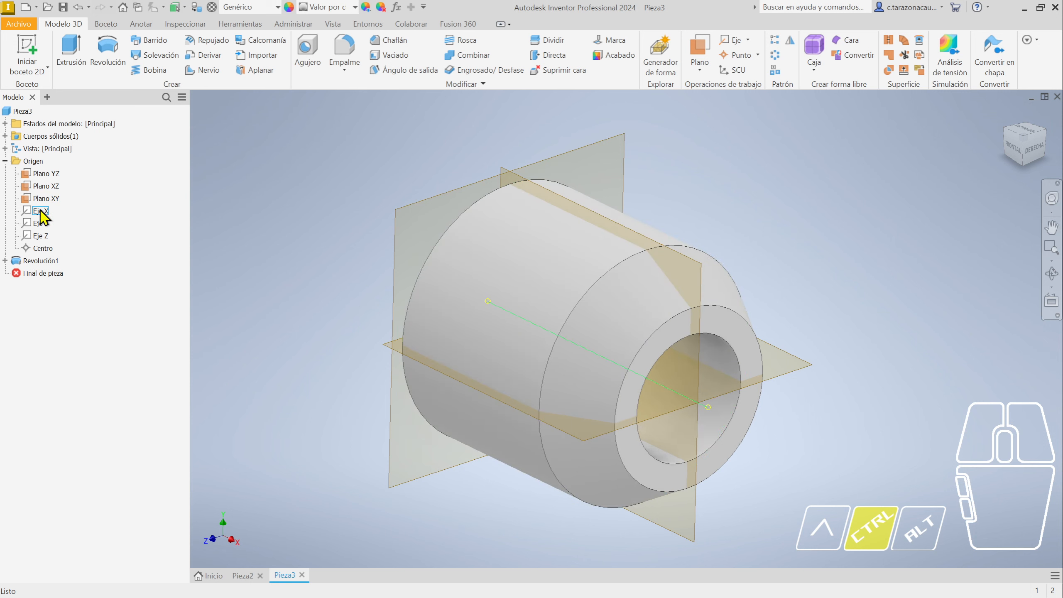
# Hide the YZ, XZ and XY origin planes together
pyautogui.keyDown('ctrl'); pyautogui.click(46, 176); pyautogui.keyUp('ctrl')
pyautogui.keyDown('ctrl'); pyautogui.click(53, 187); pyautogui.keyUp('ctrl')
pyautogui.keyDown('ctrl'); pyautogui.click(54, 199); pyautogui.keyUp('ctrl')
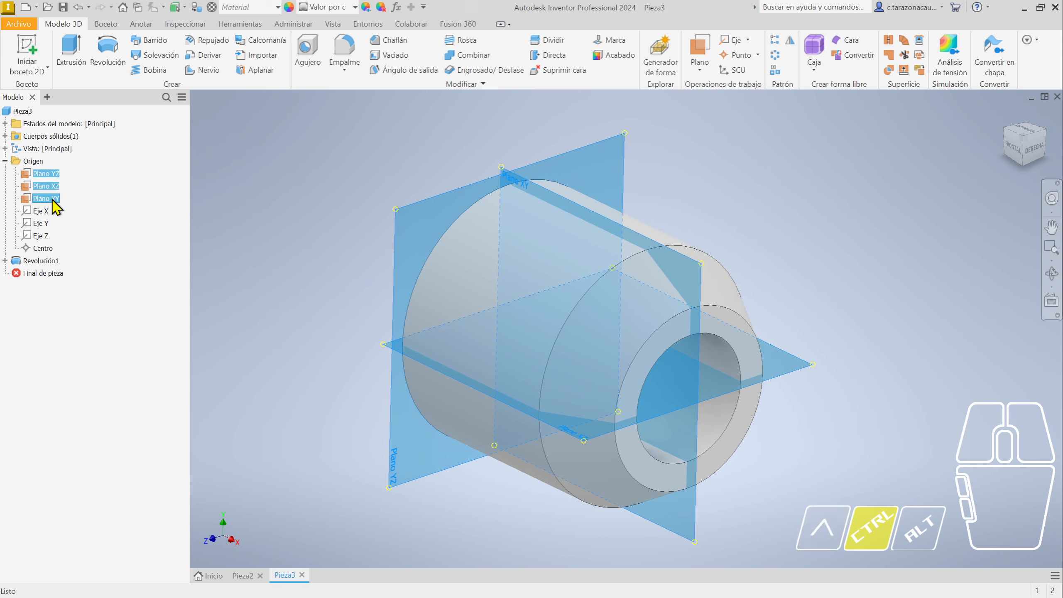
pyautogui.rightClick(52, 198)
pyautogui.click(81, 256)
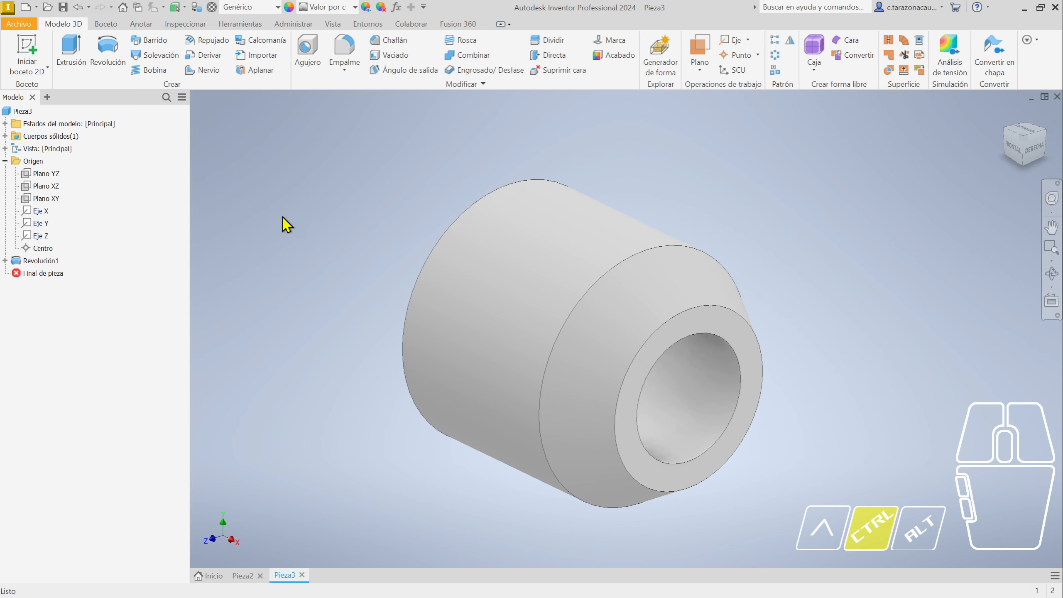
# Show the XZ origin plane and create a work plane offset 10 mm above it
pyautogui.click(53, 188)
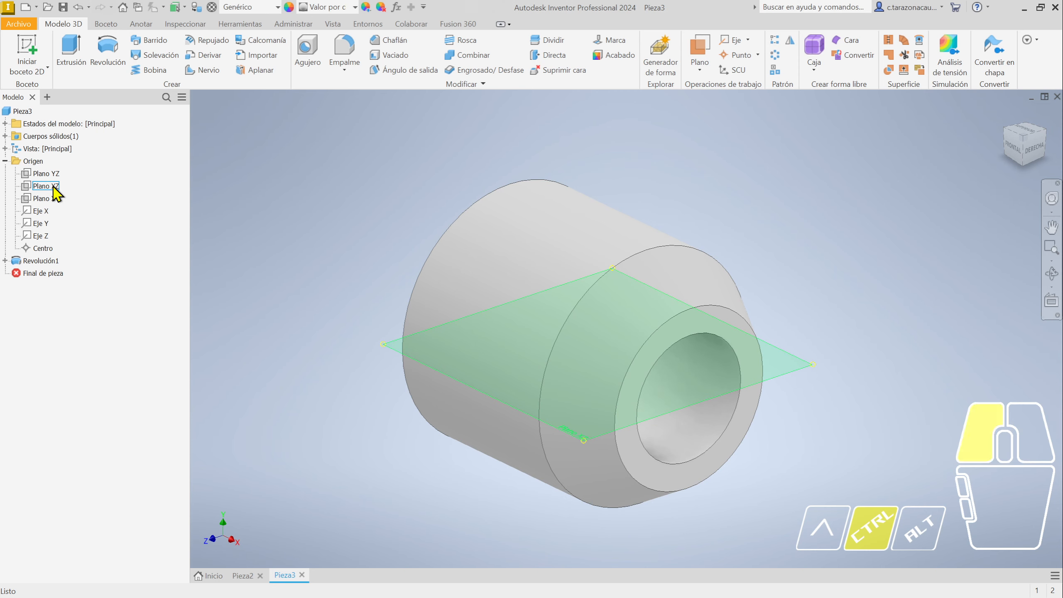
pyautogui.rightClick(53, 188)
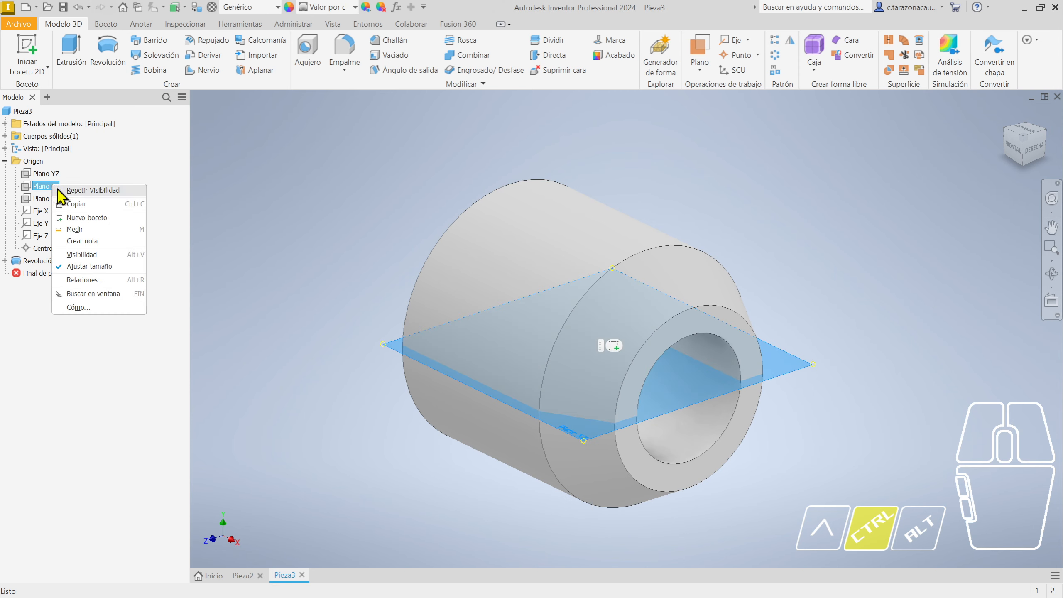
pyautogui.click(89, 263)
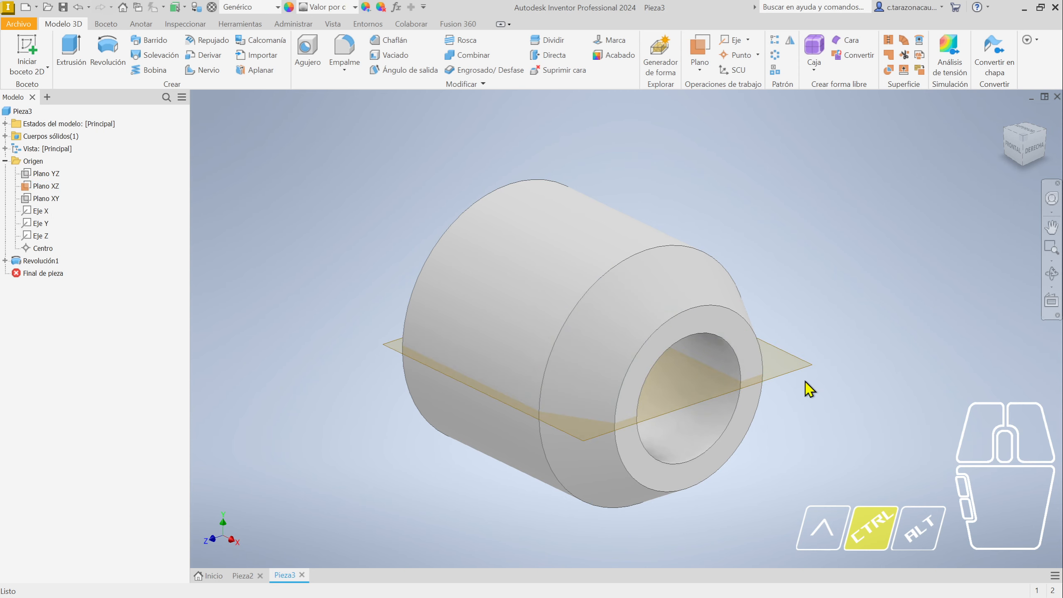
pyautogui.click(701, 71)
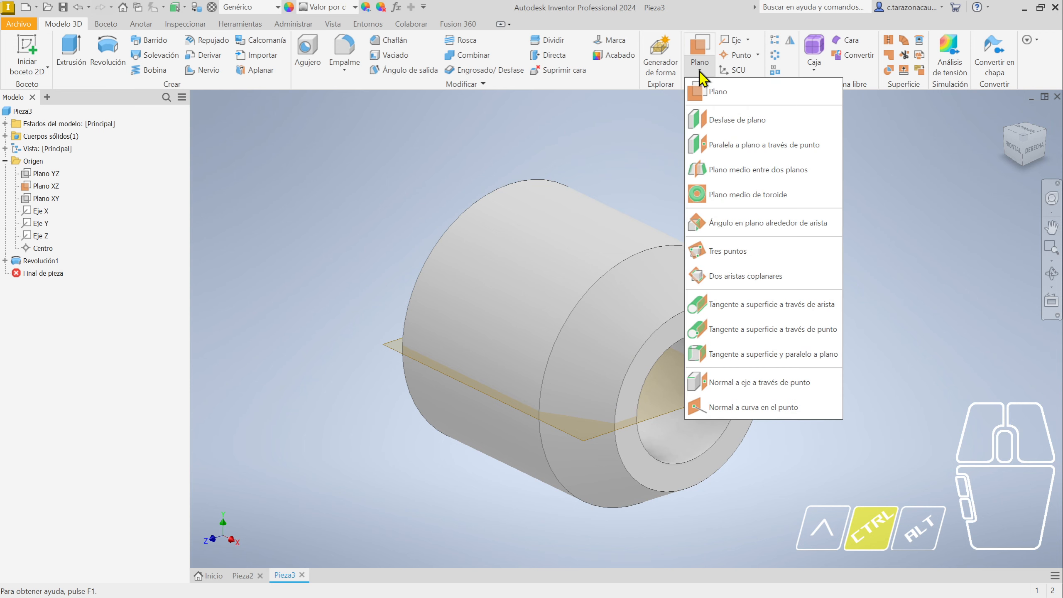
pyautogui.click(768, 134)
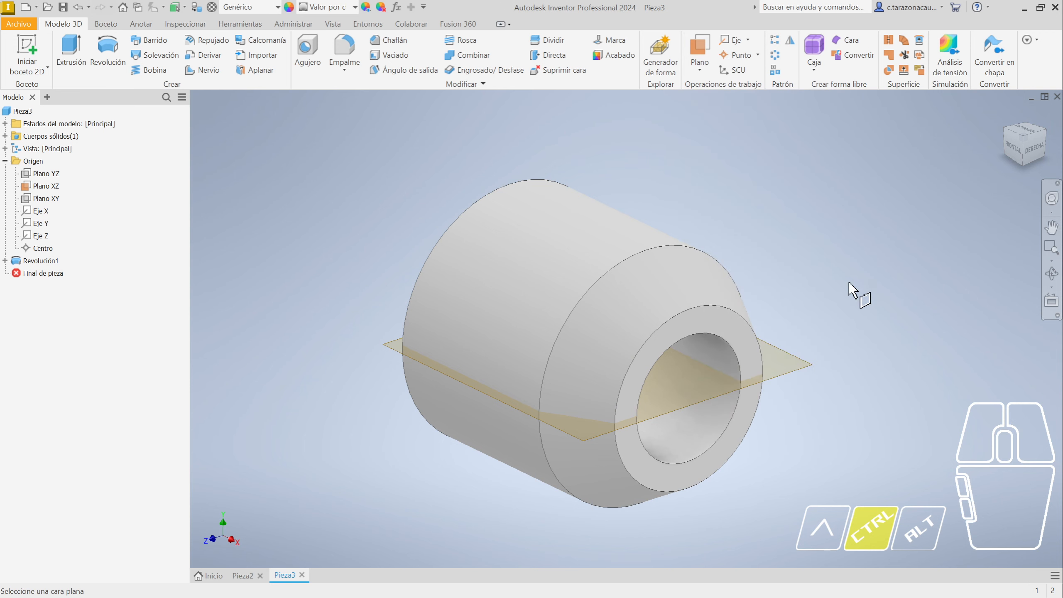
pyautogui.click(800, 369)
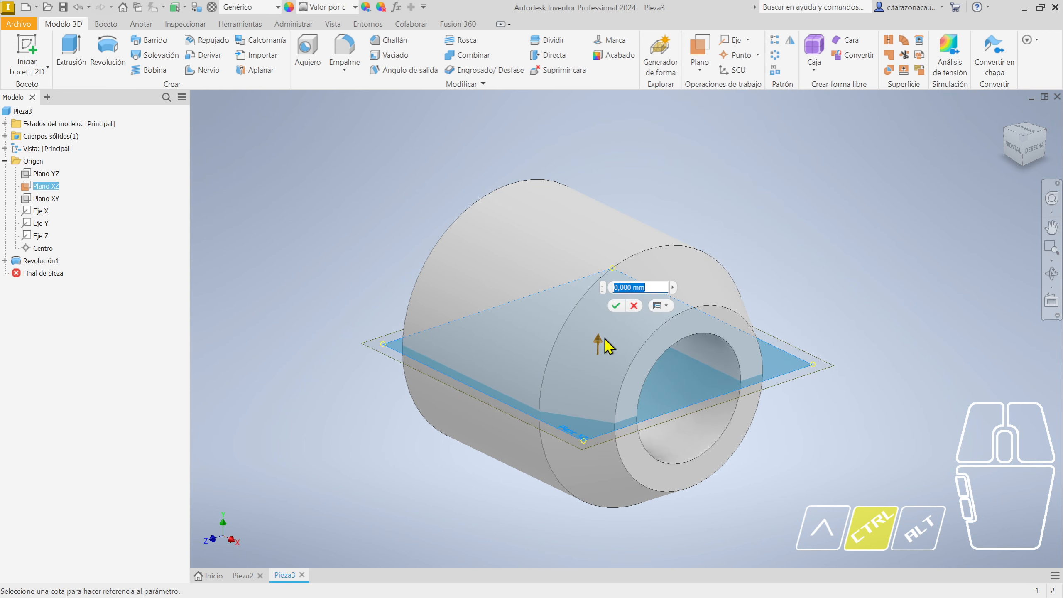
pyautogui.moveTo(598, 344); pyautogui.dragTo(613, 211)
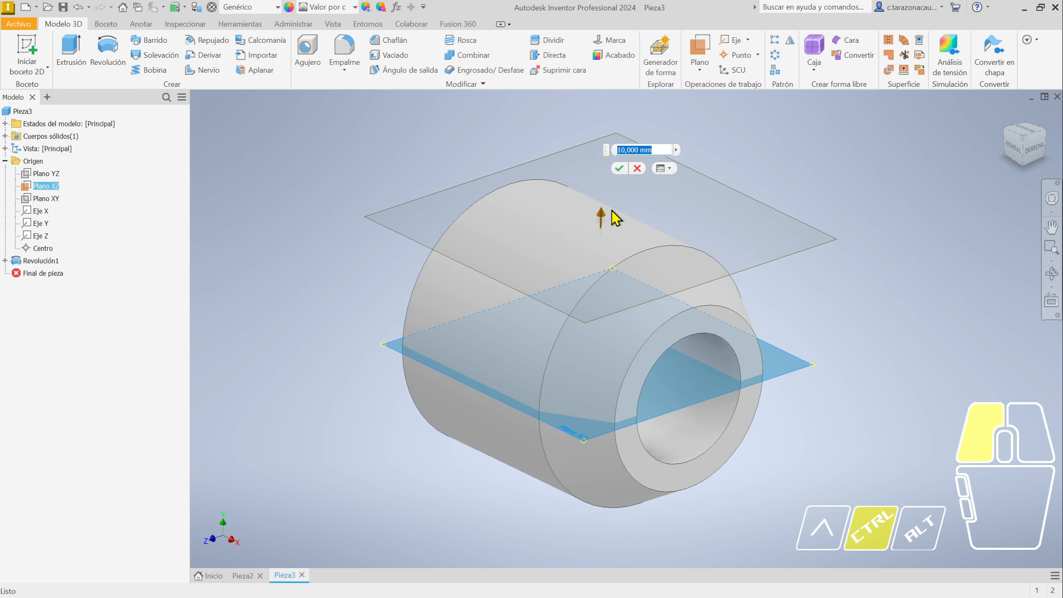
pyautogui.moveTo(720, 304)
pyautogui.keyDown('ctrl'); pyautogui.keyDown('shift'); pyautogui.mouseDown(button='middle')
pyautogui.moveTo(697, 302)
pyautogui.moveTo(807, 333)
pyautogui.moveTo(737, 314)
pyautogui.mouseUp(button='middle'); pyautogui.keyUp('shift'); pyautogui.keyUp('ctrl')
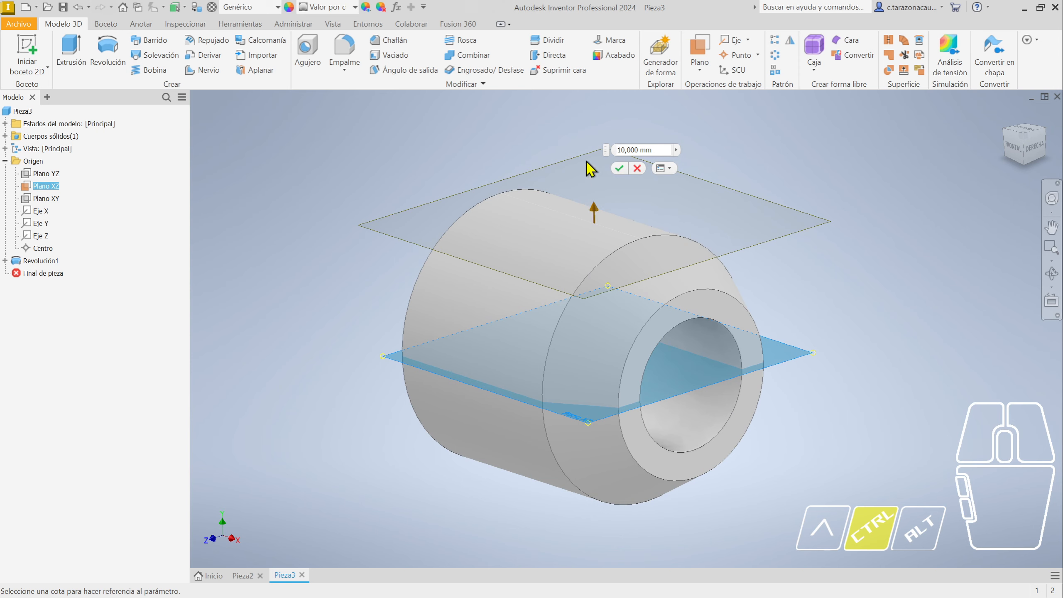
pyautogui.click(620, 168)
pyautogui.click(904, 310)
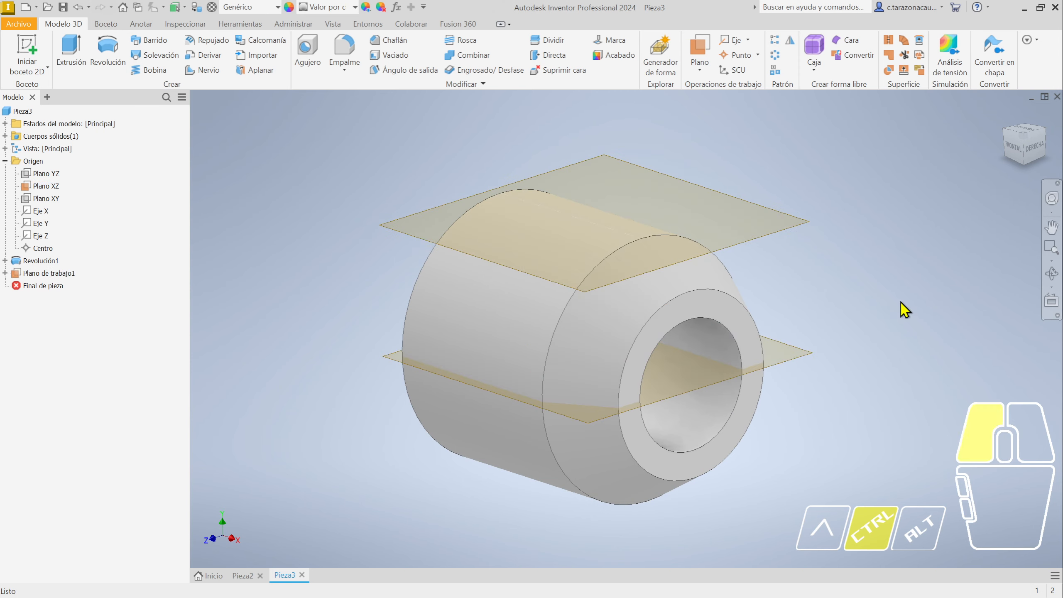
# Turn off the visibility of the XZ origin plane
pyautogui.click(805, 355)
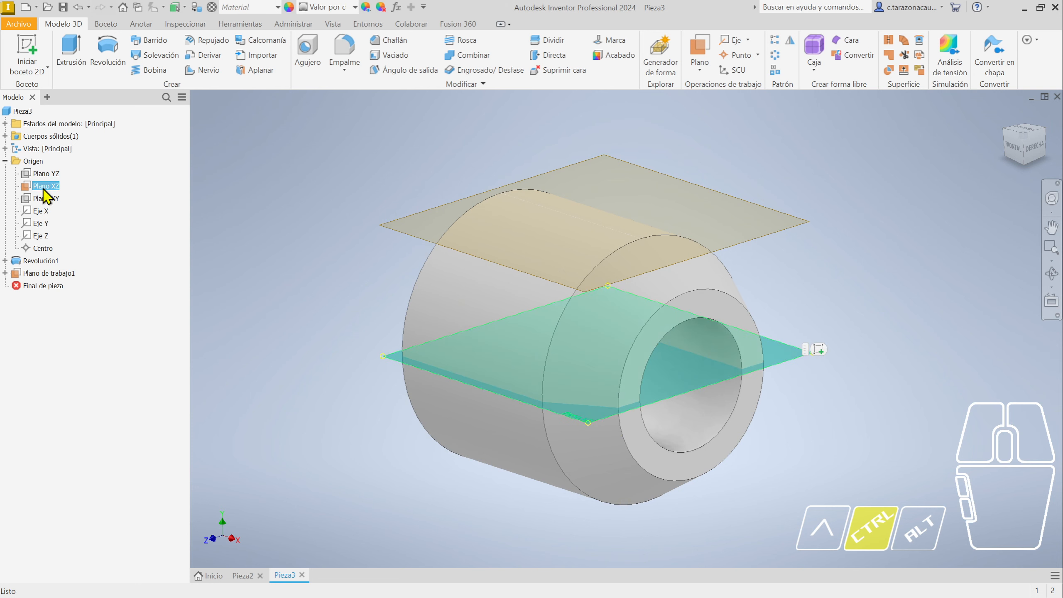
pyautogui.rightClick(42, 186)
pyautogui.click(72, 257)
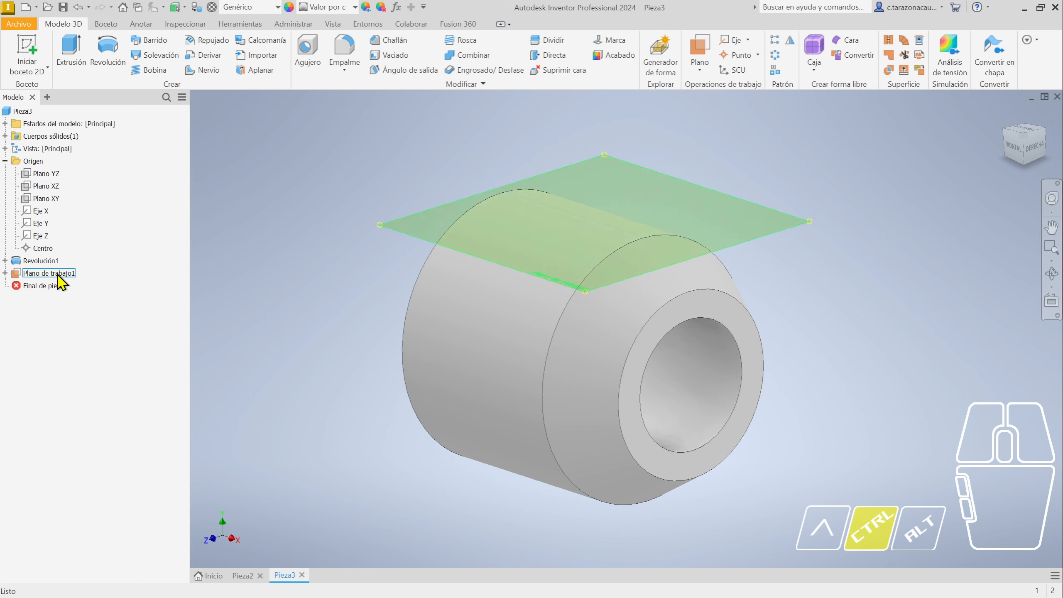
# Rename the offset work plane as "plano origen fresadora"
pyautogui.click(38, 273)
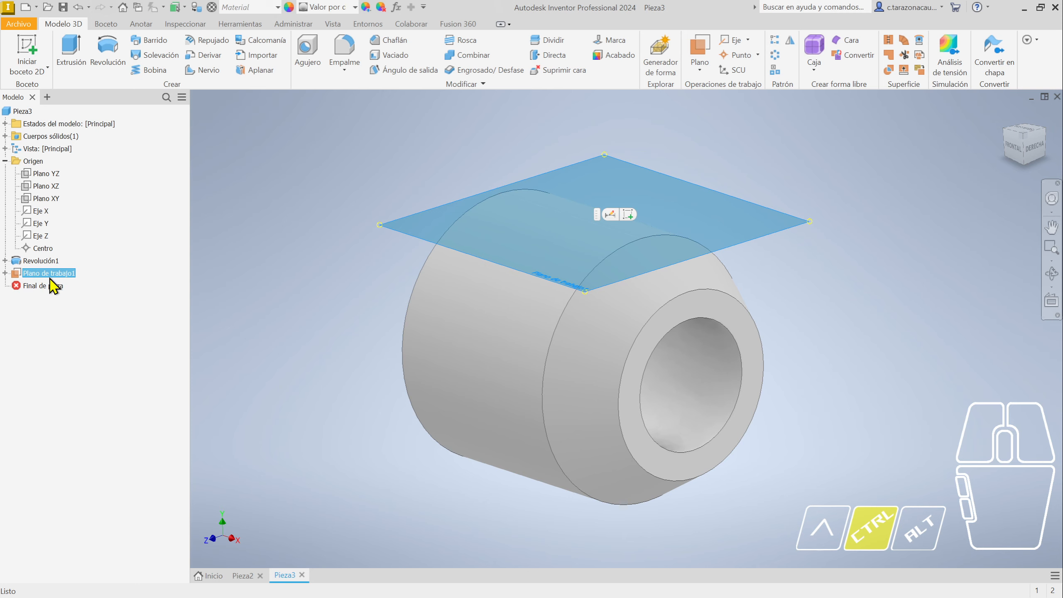
pyautogui.click(50, 275)
pyautogui.write('plano origen fresadora')
pyautogui.press('Return')
# Rename the revolve feature as "torneado principal"
pyautogui.press('Up')
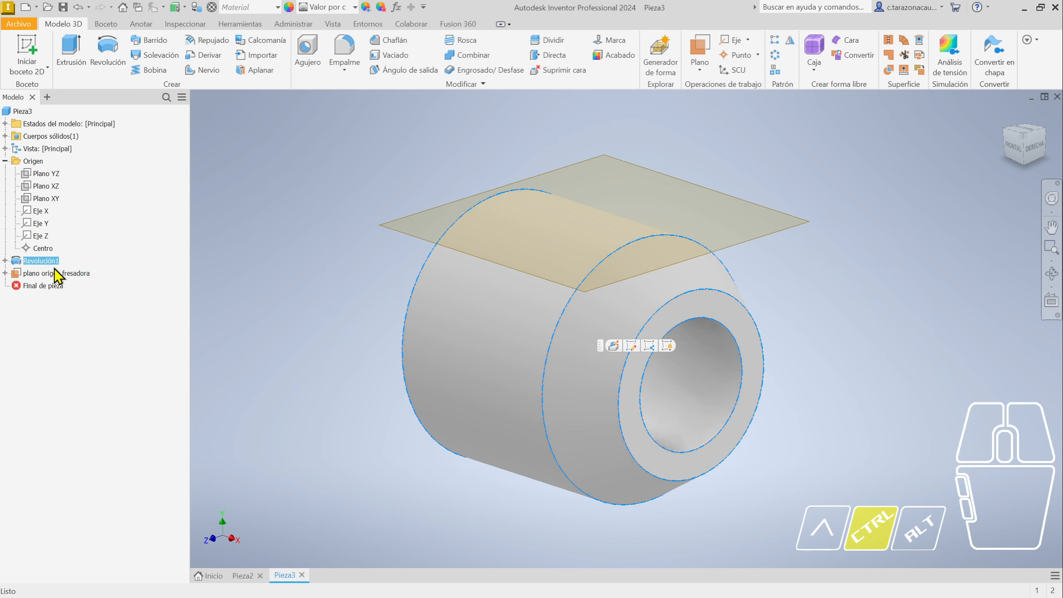
pyautogui.write('torneado principal')
pyautogui.press('Return')
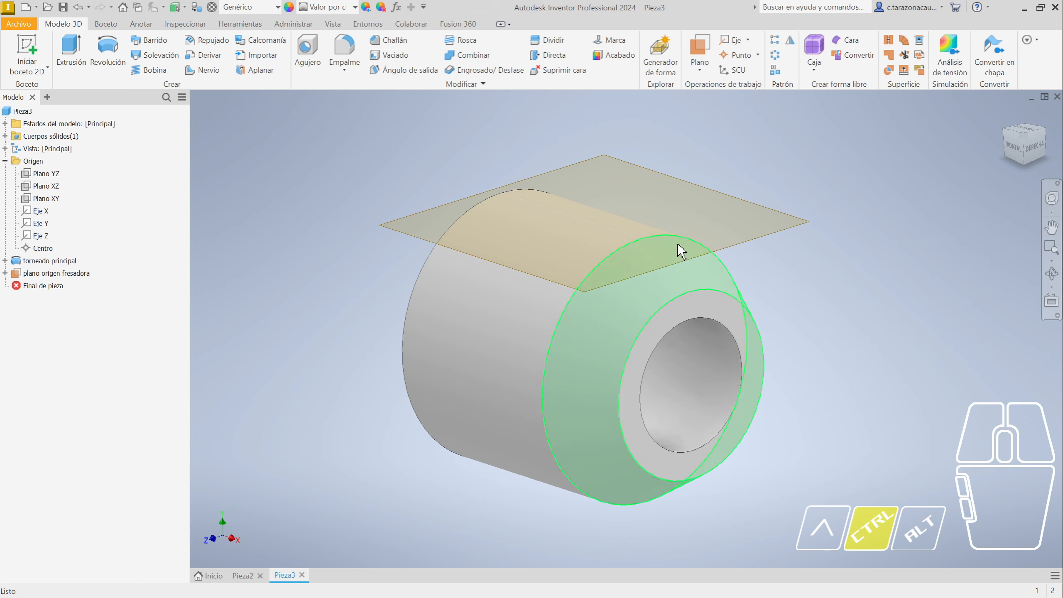
# Start a new 2D sketch on the "plano origen fresadora" work plane and orient the view squarely to it from above
pyautogui.click(760, 243)
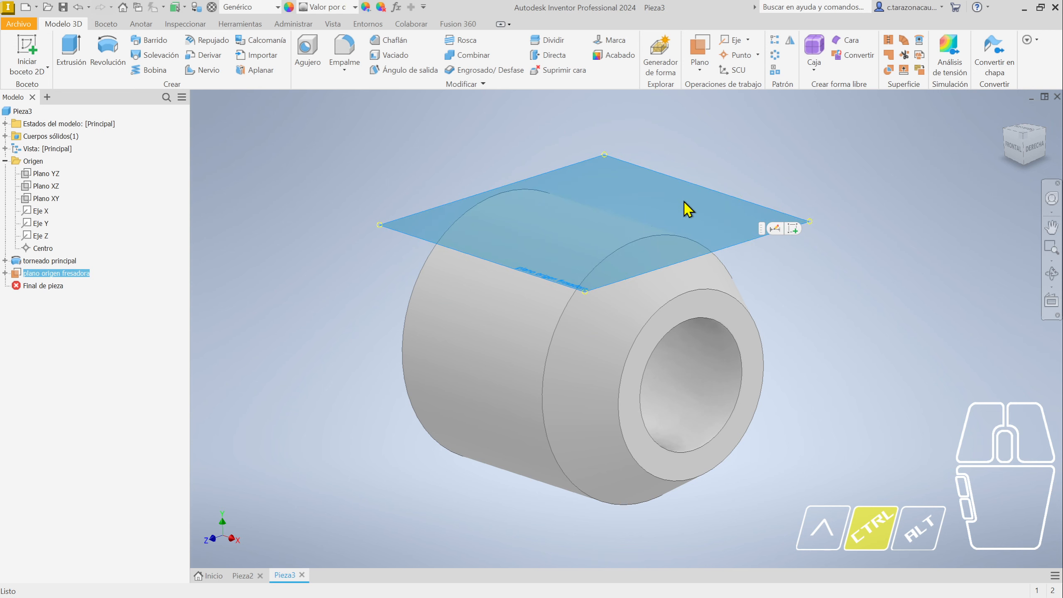
pyautogui.click(794, 230)
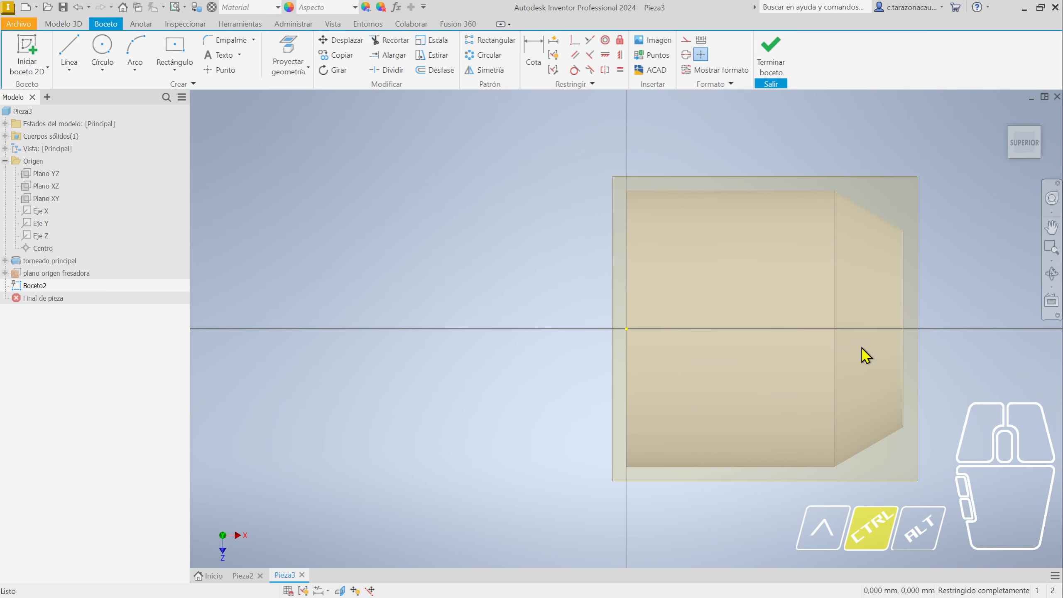
pyautogui.keyDown('shift'); pyautogui.moveTo(865, 355); pyautogui.dragTo(1034, 197, button='middle'); pyautogui.keyUp('shift')
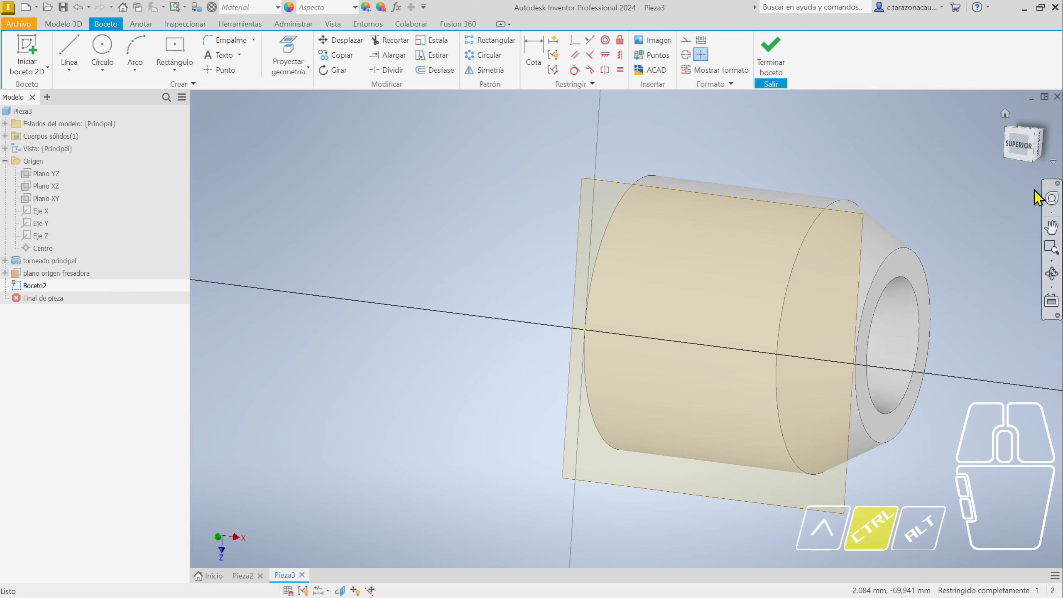
pyautogui.click(1028, 148)
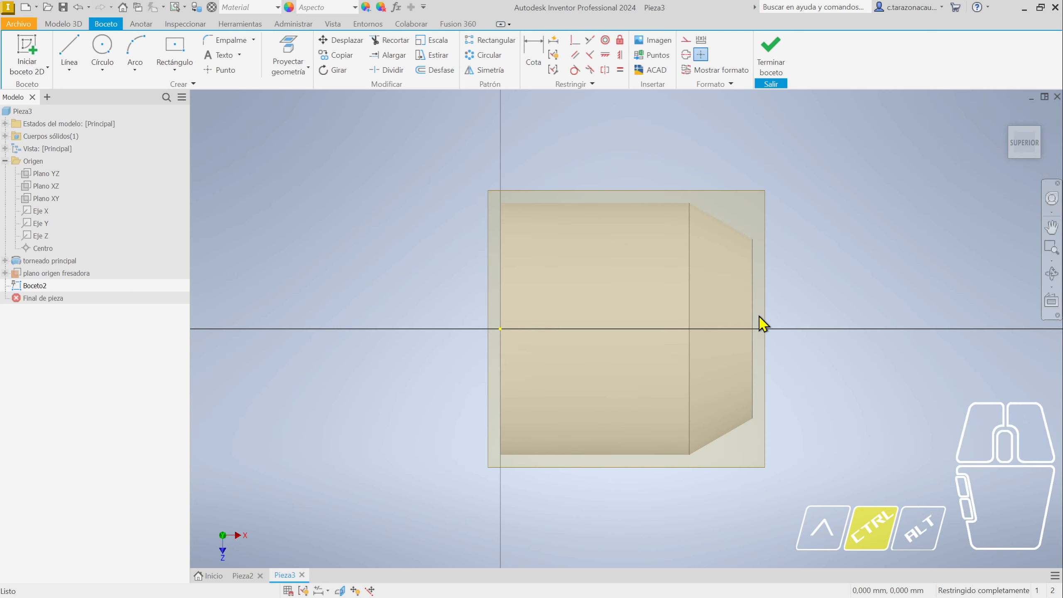
pyautogui.keyDown('shift'); pyautogui.moveTo(791, 318); pyautogui.dragTo(734, 307, button='middle'); pyautogui.keyUp('shift')
pyautogui.click(1025, 145)
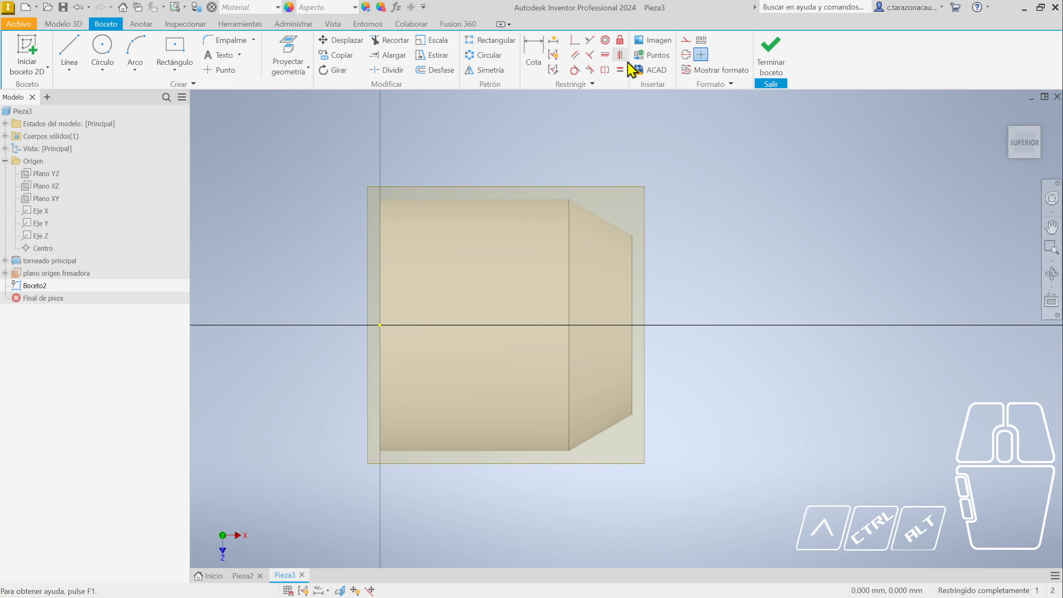
# Make the X, Y and Z origin axes visible while editing the sketch
pyautogui.click(43, 212)
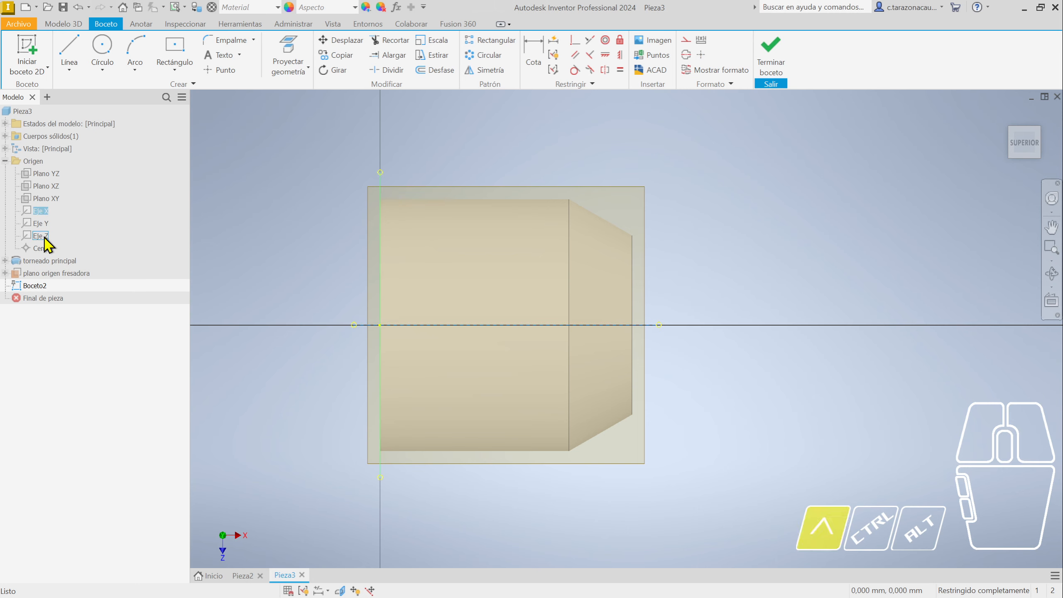
pyautogui.keyDown('shift'); pyautogui.click(40, 236); pyautogui.keyUp('shift')
pyautogui.rightClick(44, 236)
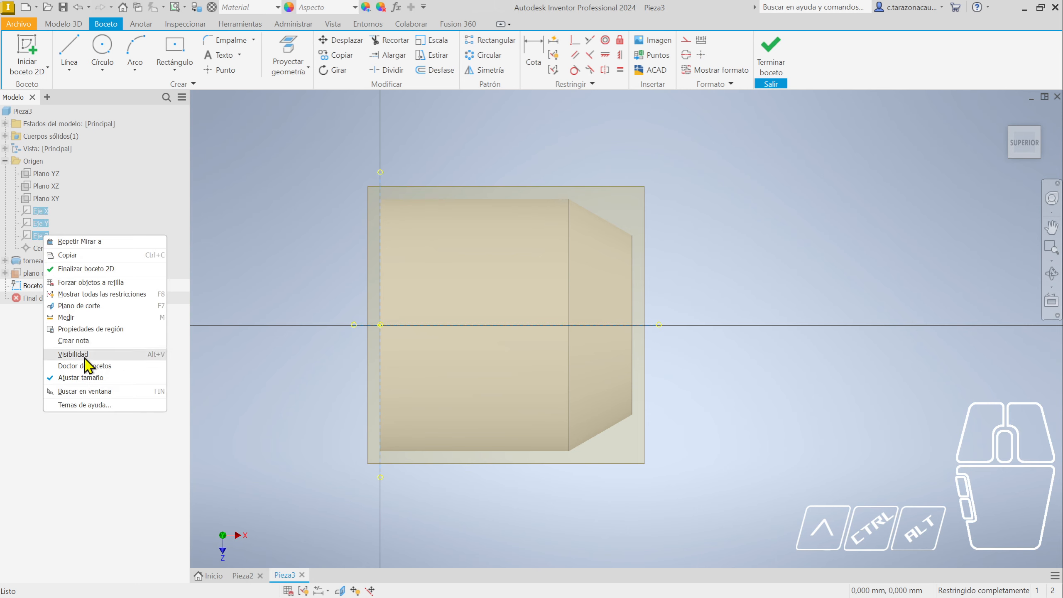
pyautogui.click(84, 355)
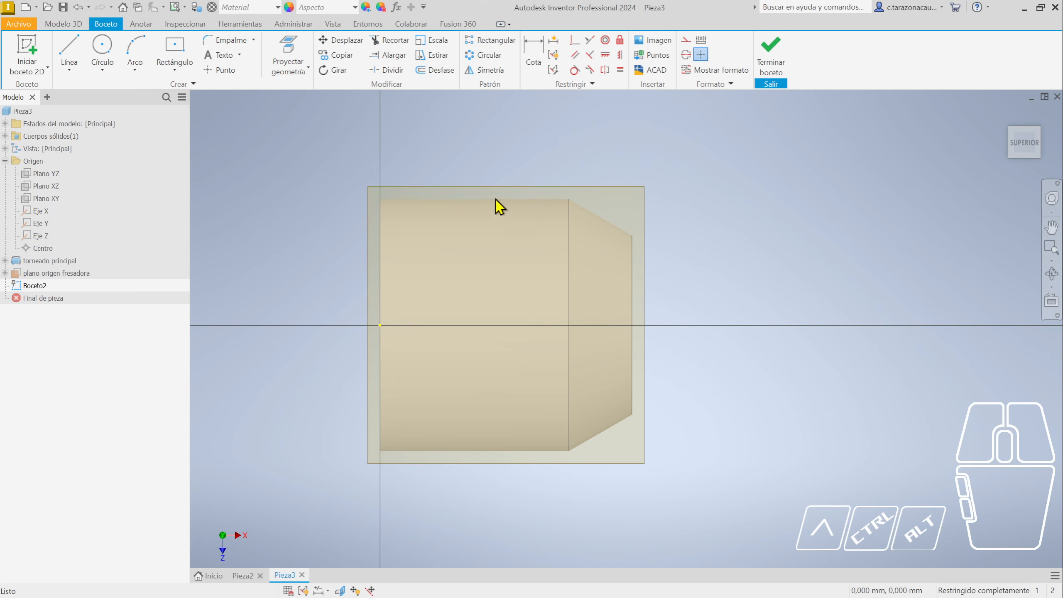
# Draw a centre-to-centre slot about 2.9 mm wide along the X axis, over the cylindrical section of the body
pyautogui.click(175, 70)
pyautogui.click(196, 91)
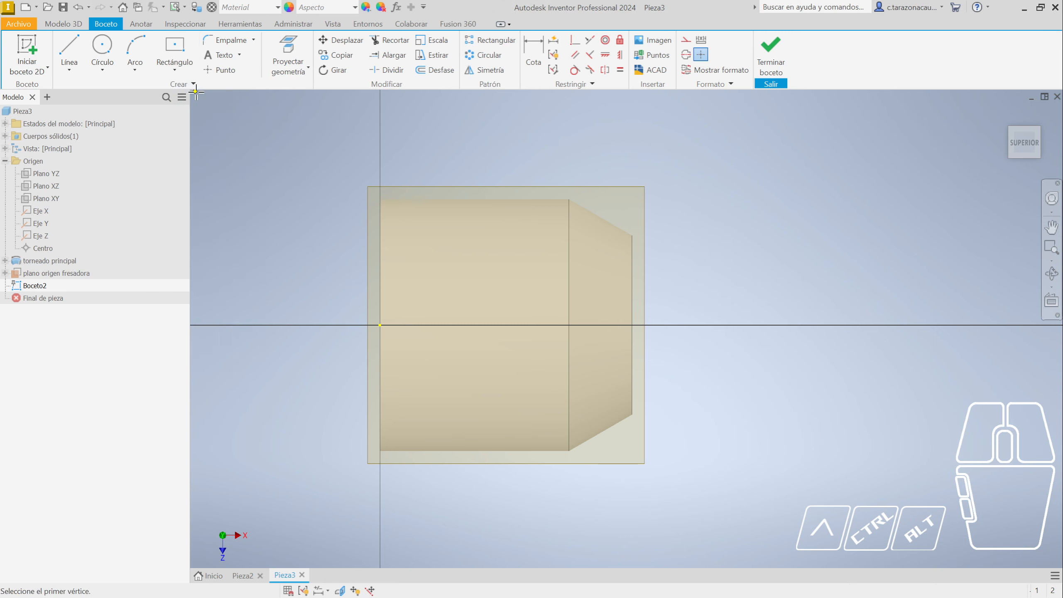
pyautogui.click(175, 69)
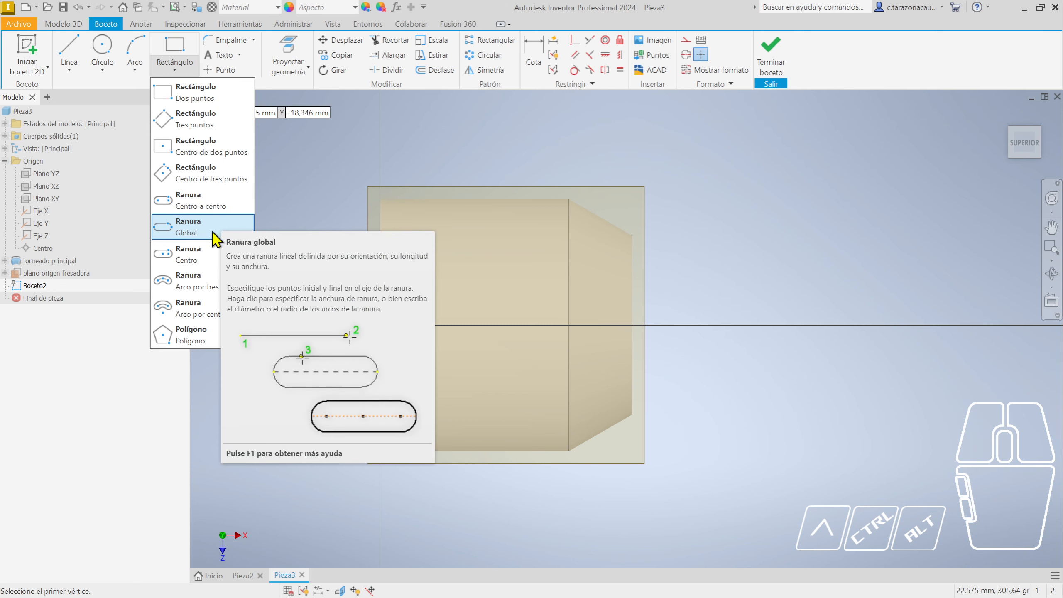
pyautogui.click(197, 229)
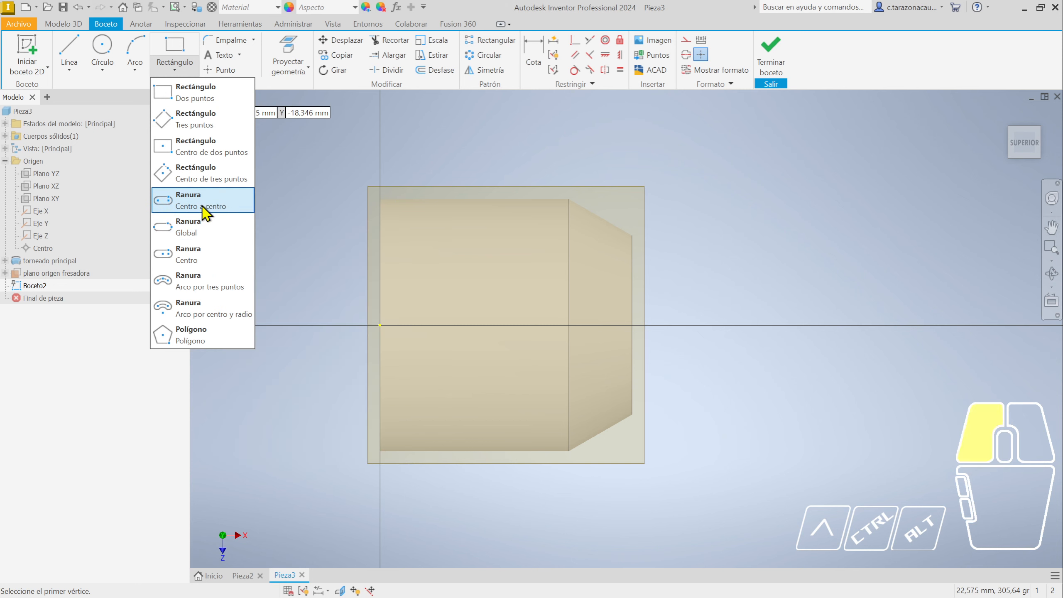
pyautogui.click(411, 326)
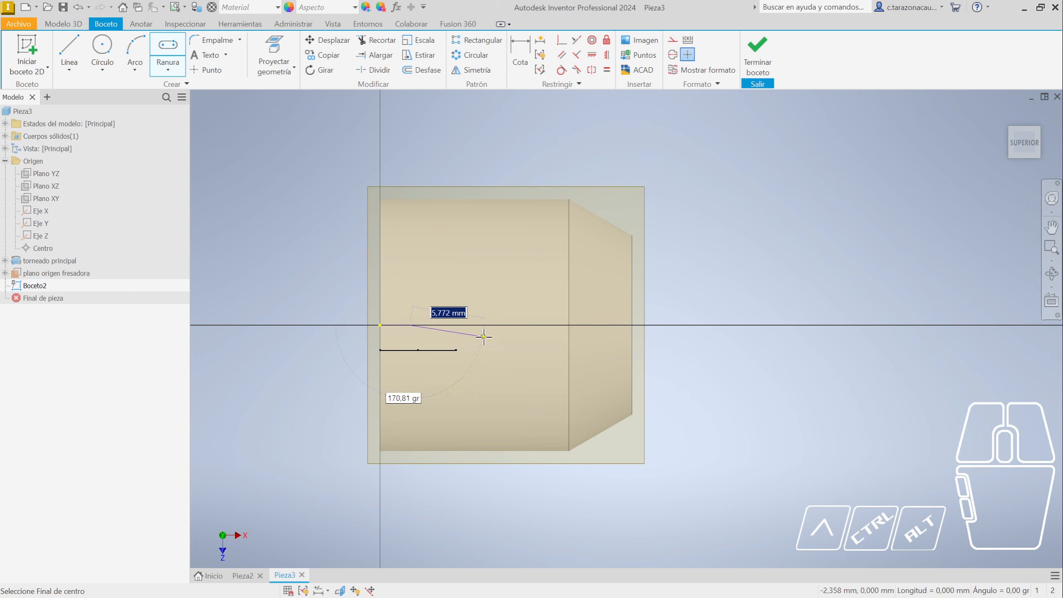
pyautogui.click(526, 326)
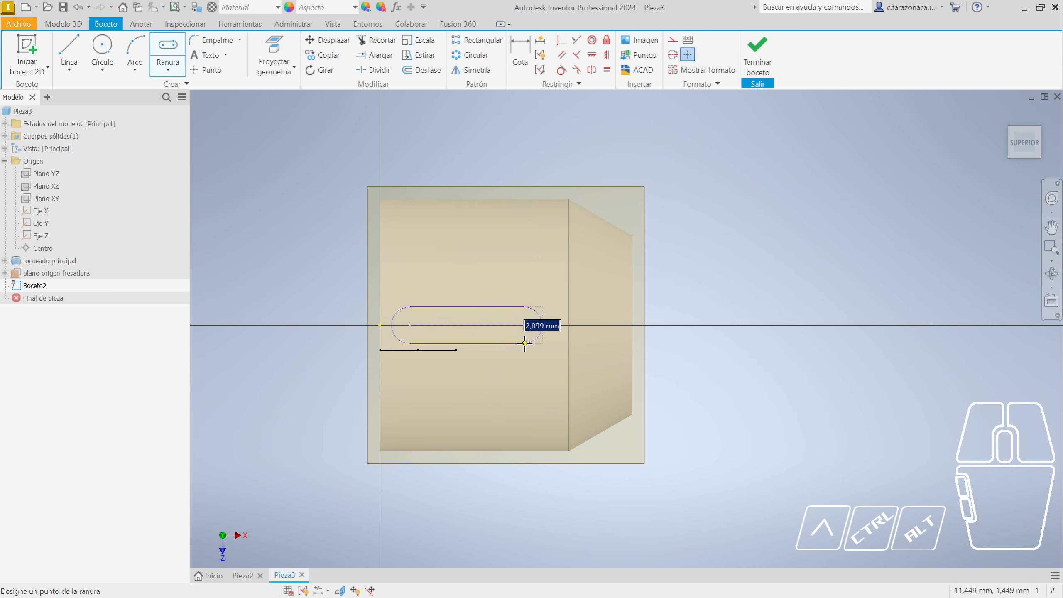
pyautogui.click(526, 343)
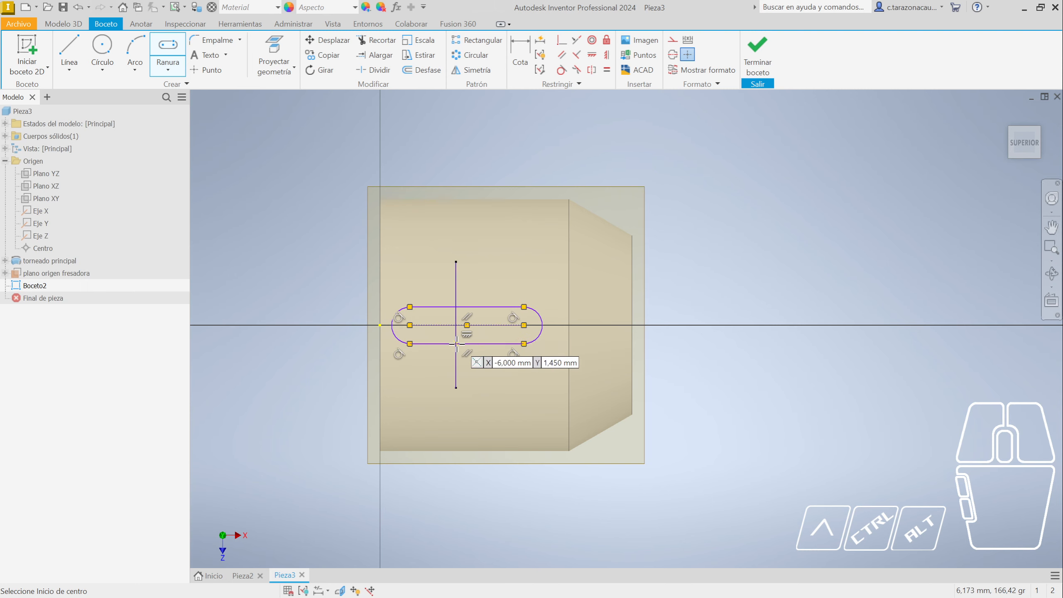
# Finish the Slot command and move the unconstrained slot off the X axis within the cylindrical section
pyautogui.press('Escape')
pyautogui.scroll(-5, 458, 330)
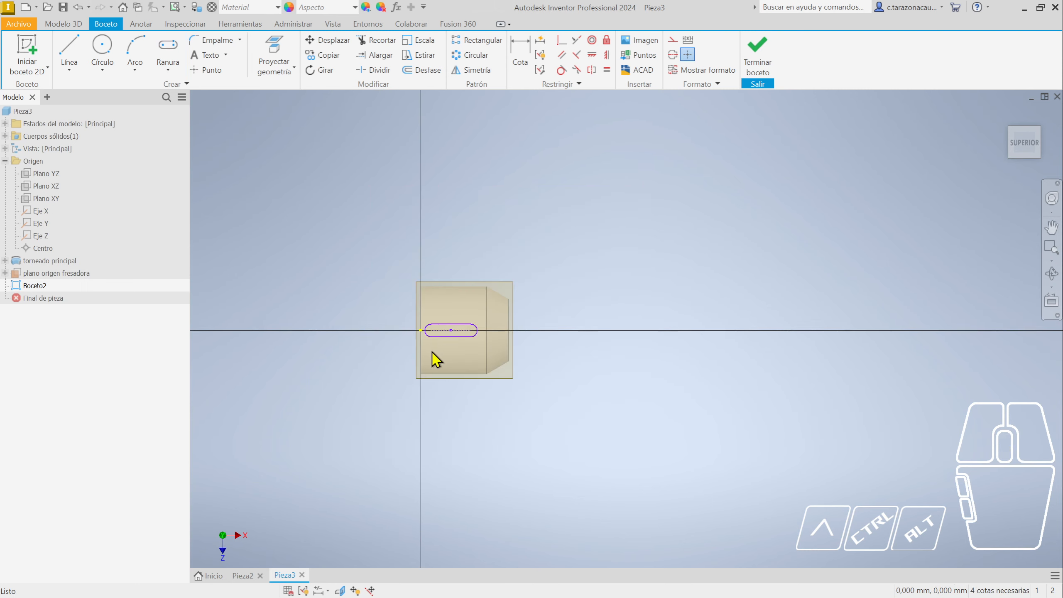
pyautogui.scroll(4, 436, 359)
pyautogui.moveTo(418, 316); pyautogui.dragTo(459, 352)
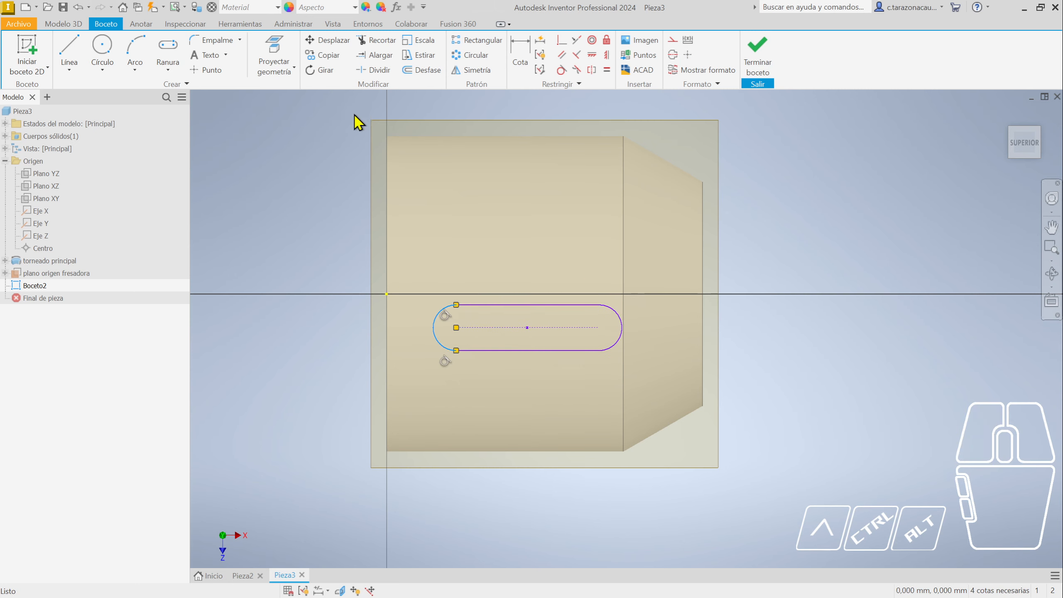
# Try to apply a coincident constraint between the slot's centreline and the unprojected origin X axis
pyautogui.click(562, 41)
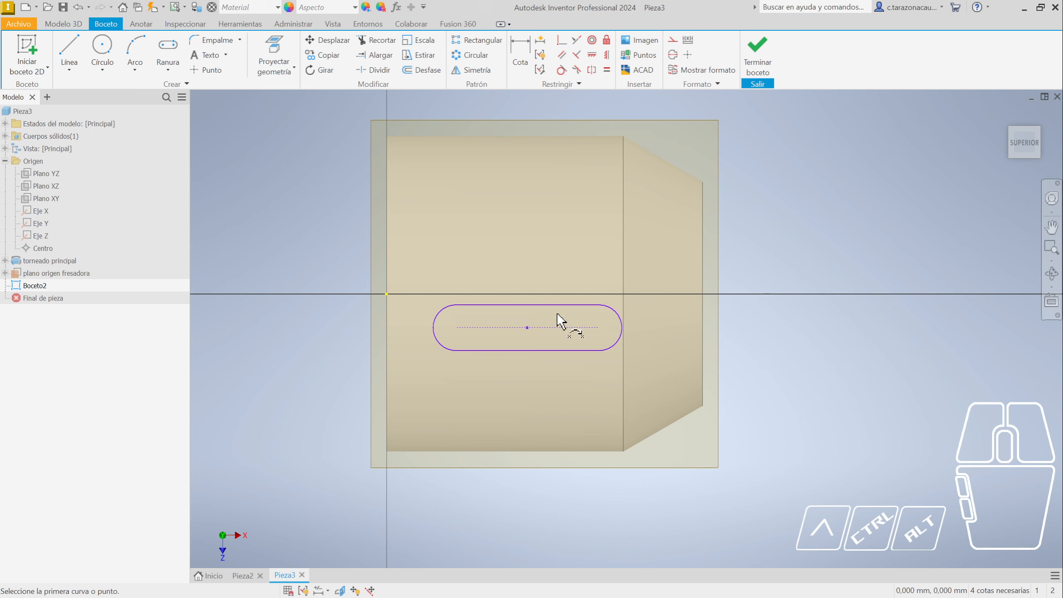
pyautogui.click(510, 327)
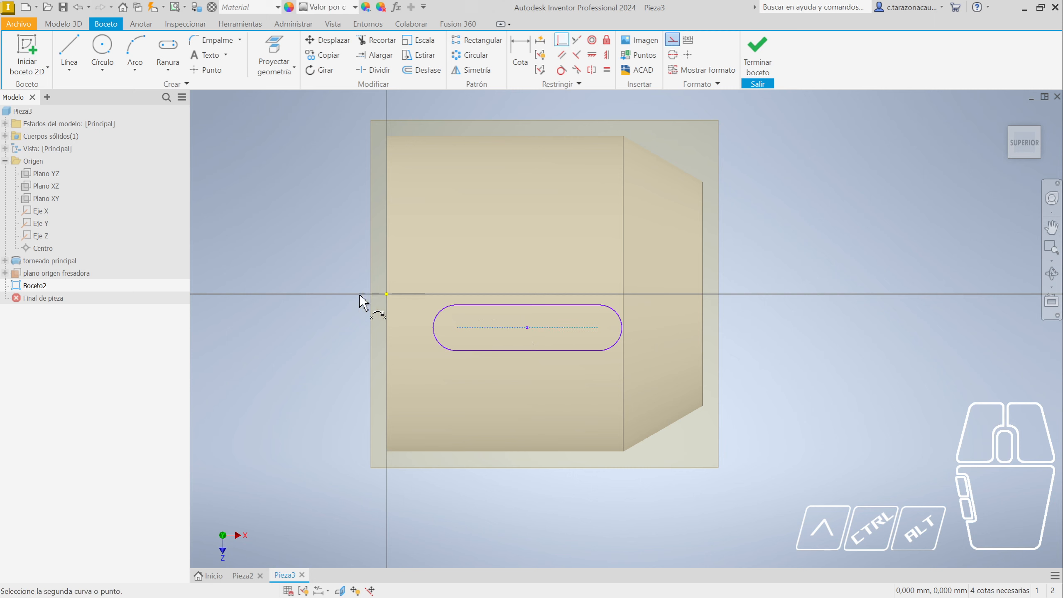
pyautogui.click(434, 327)
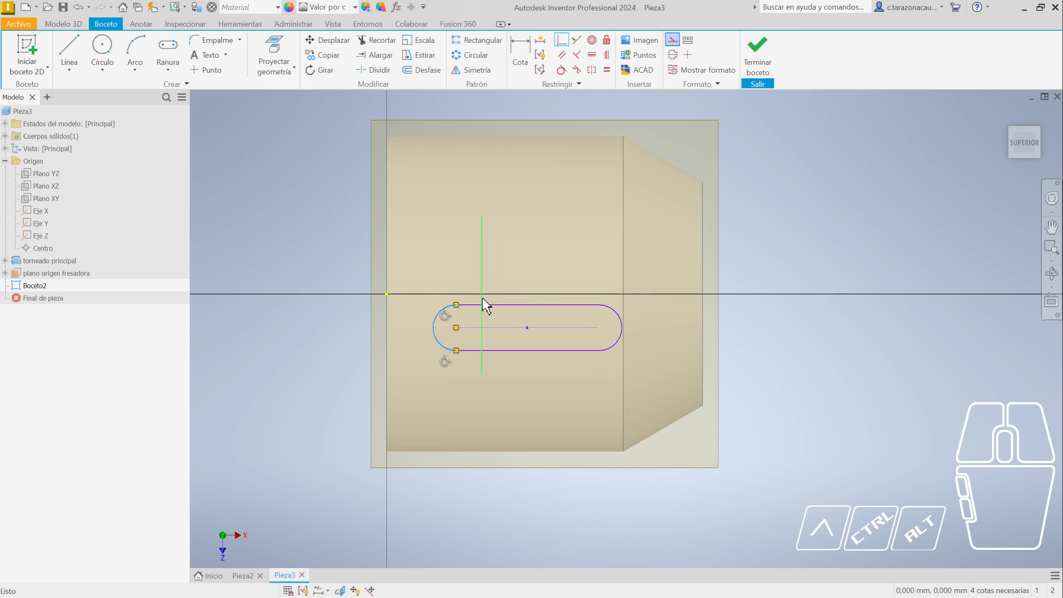
# Project the origin X axis, running through the part's bore, onto the slot's sketch plane
pyautogui.keyDown('shift'); pyautogui.moveTo(577, 385); pyautogui.dragTo(573, 361, button='middle'); pyautogui.keyUp('shift')
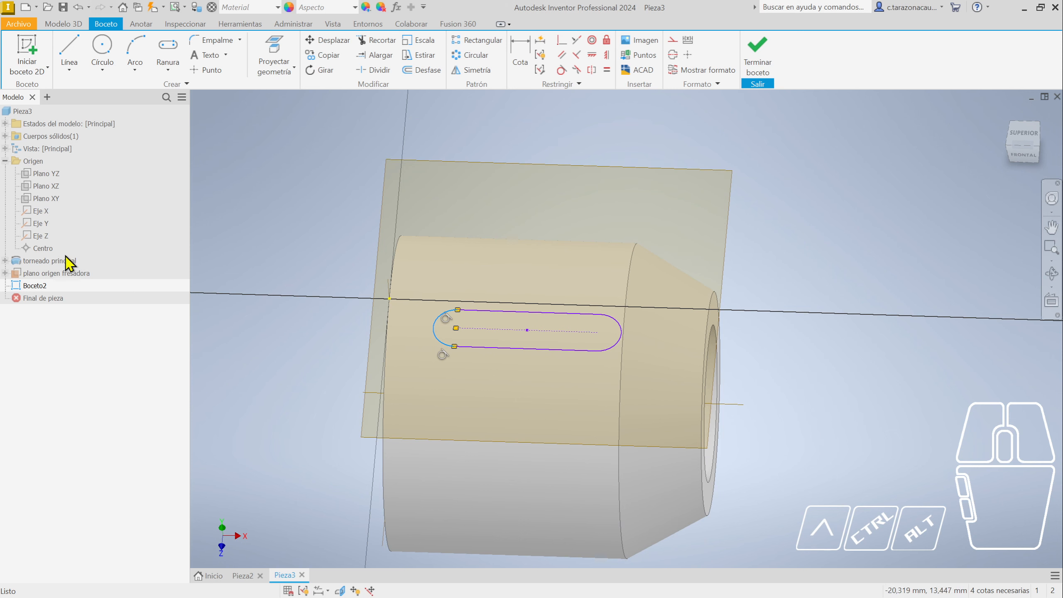
pyautogui.click(44, 218)
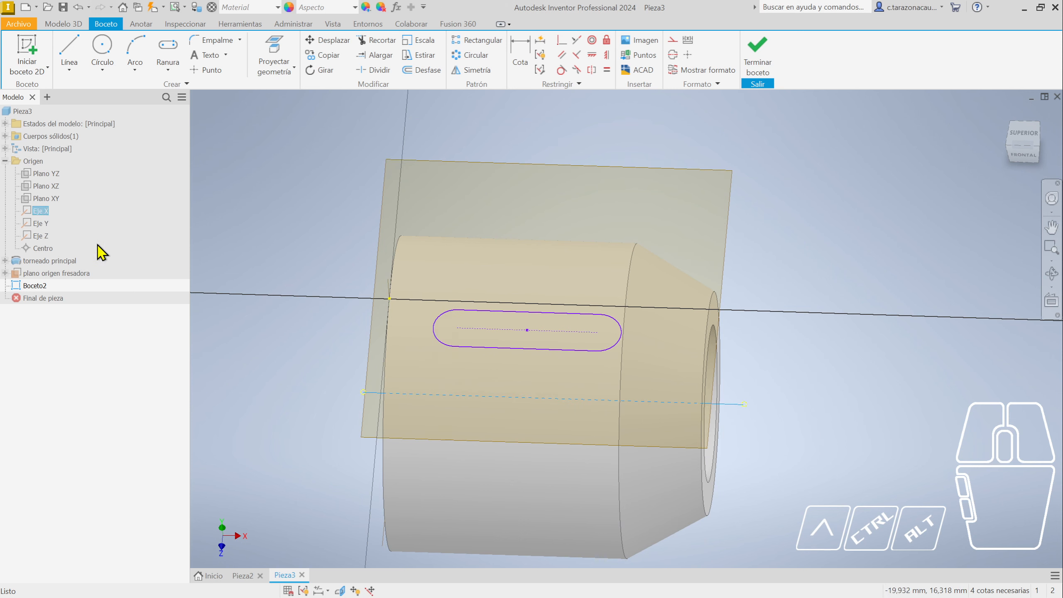
pyautogui.keyDown('shift'); pyautogui.moveTo(729, 529); pyautogui.dragTo(747, 467, button='middle'); pyautogui.keyUp('shift')
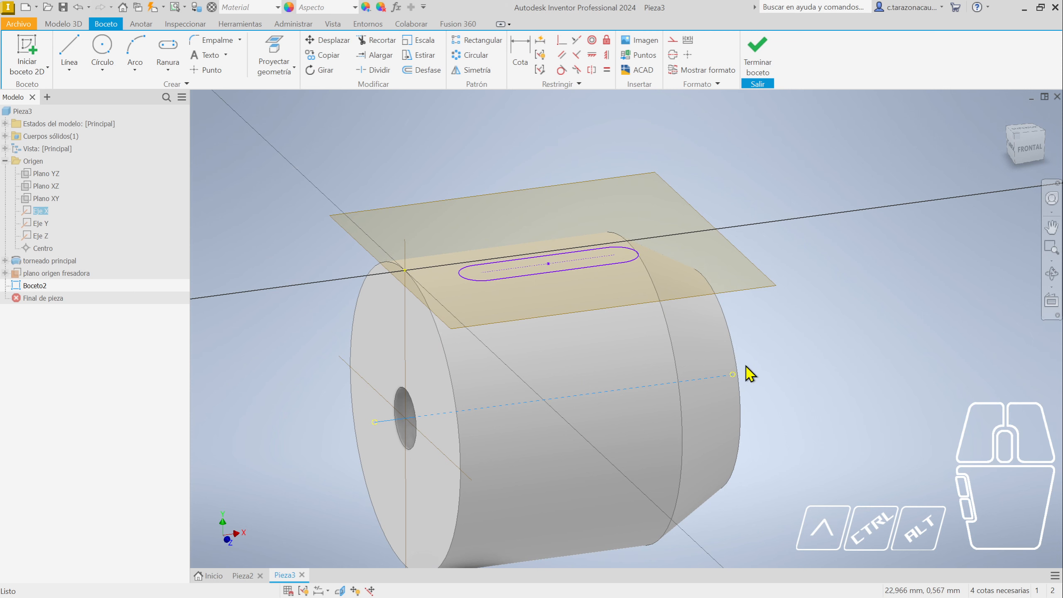
pyautogui.keyDown('shift'); pyautogui.moveTo(755, 302); pyautogui.dragTo(689, 346, button='middle'); pyautogui.keyUp('shift')
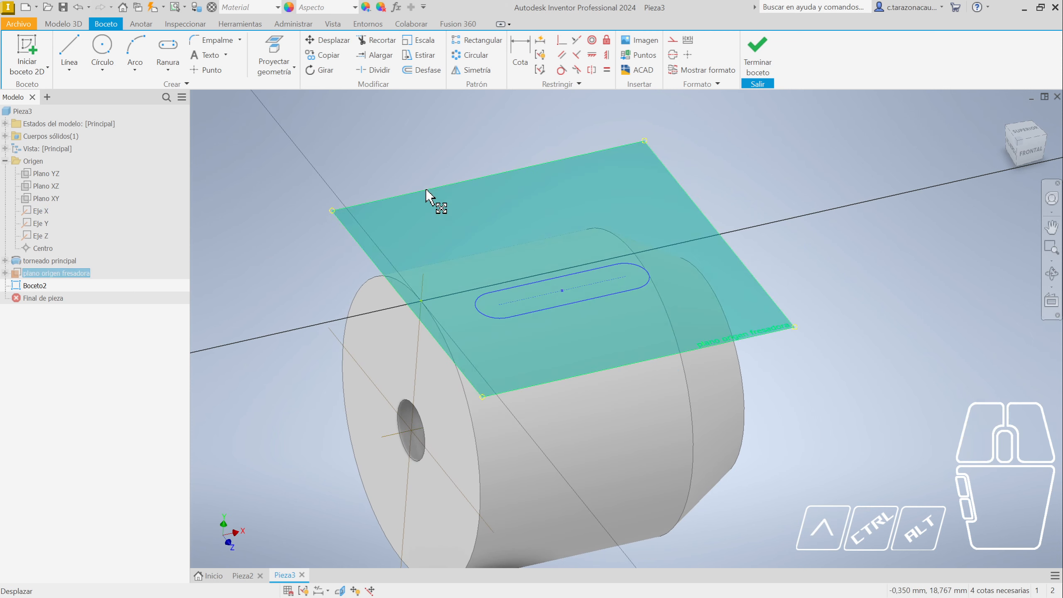
pyautogui.keyDown('shift'); pyautogui.moveTo(364, 281); pyautogui.dragTo(314, 252, button='middle'); pyautogui.keyUp('shift')
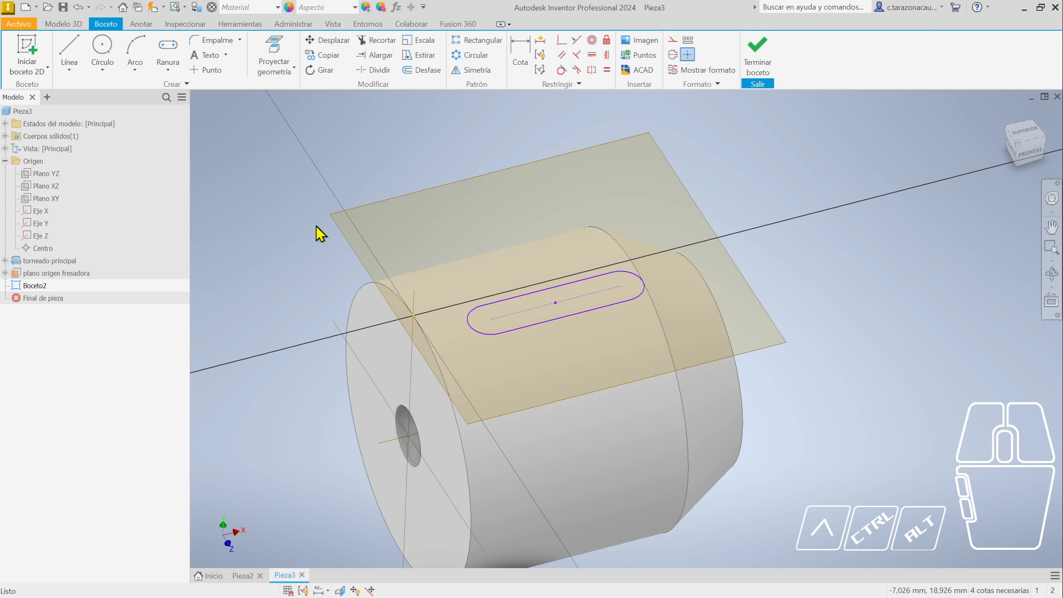
pyautogui.click(273, 55)
pyautogui.click(393, 444)
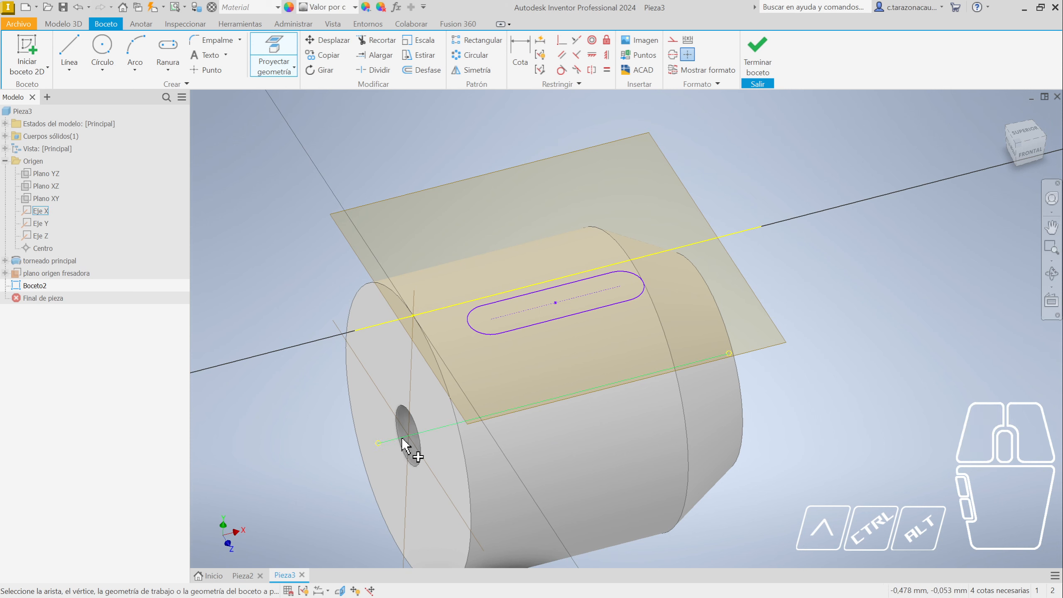
# Leave Project Geometry, look squarely at the sketch from above and check the projected X axis line
pyautogui.click(268, 57)
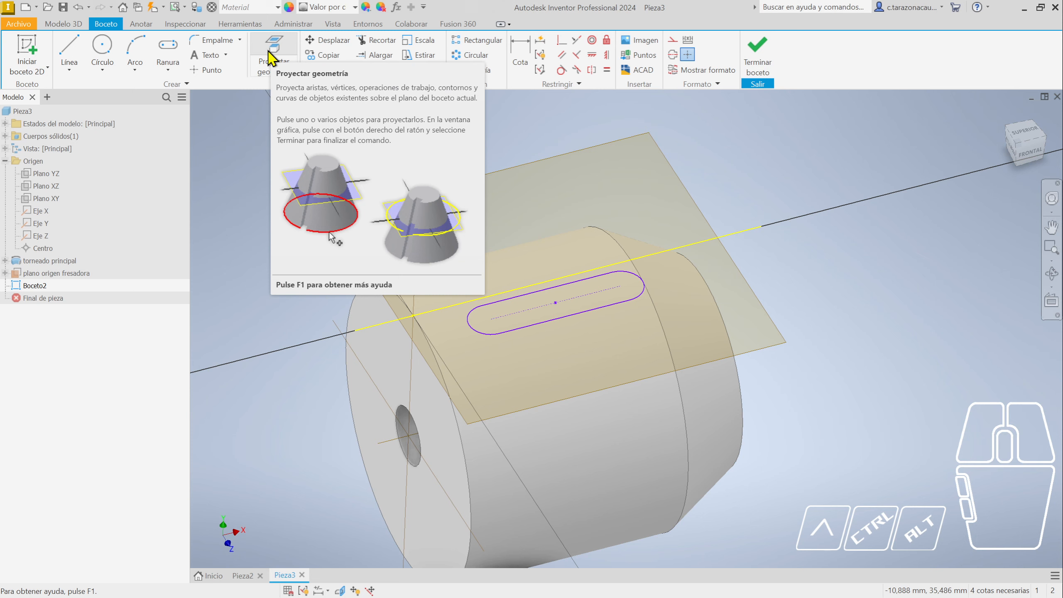
pyautogui.click(273, 54)
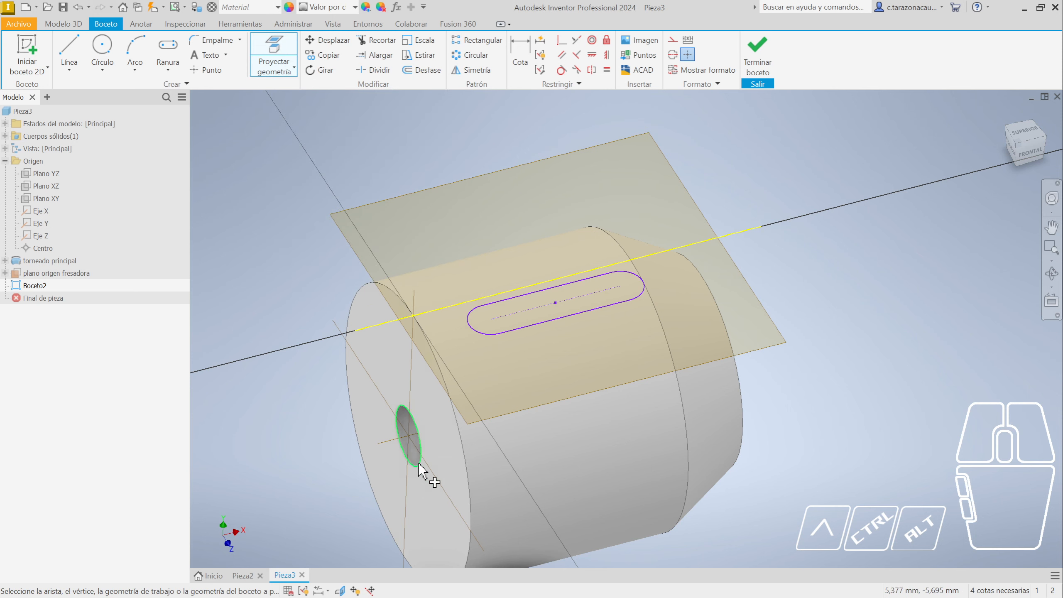
pyautogui.click(268, 63)
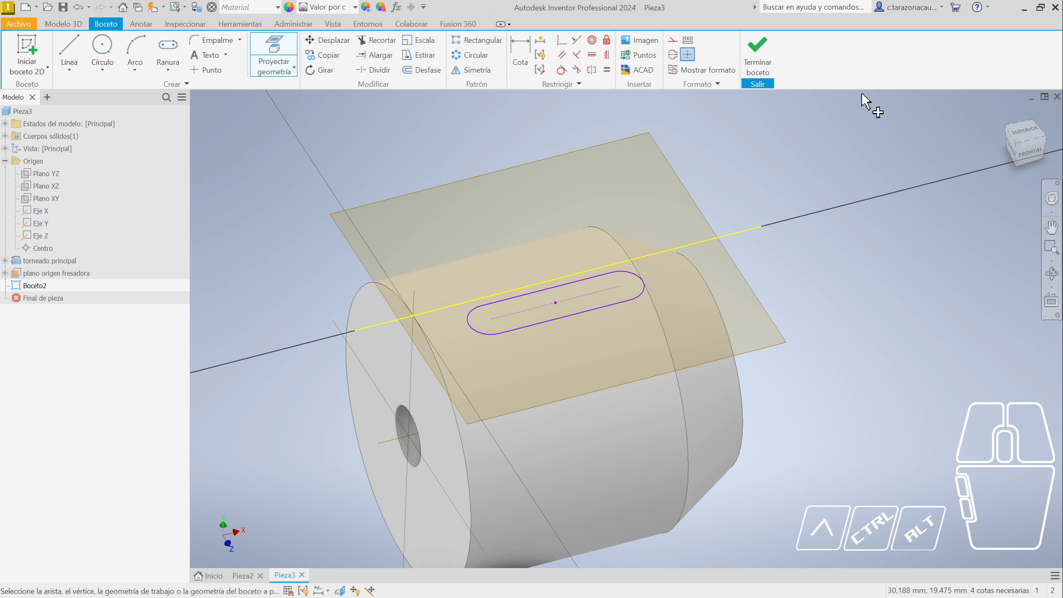
pyautogui.click(1025, 133)
pyautogui.scroll(-3, 692, 349)
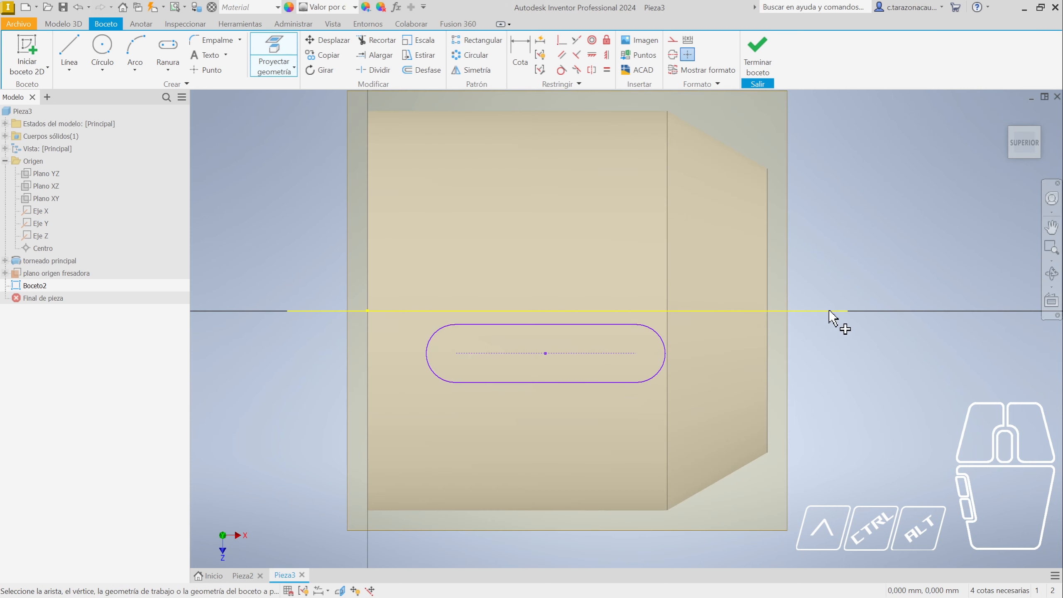
pyautogui.click(823, 309)
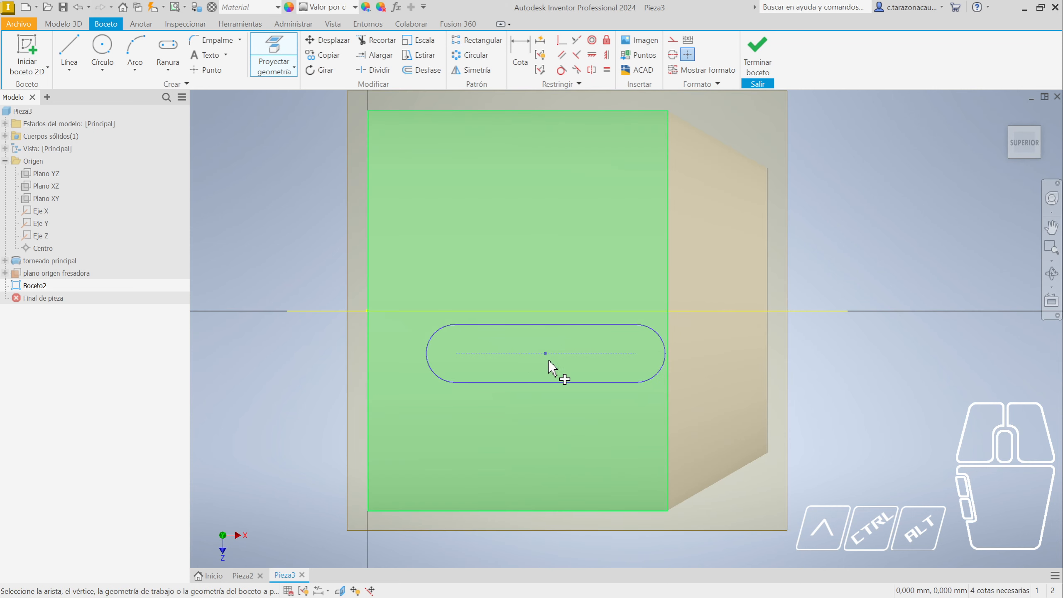
pyautogui.press('Escape')
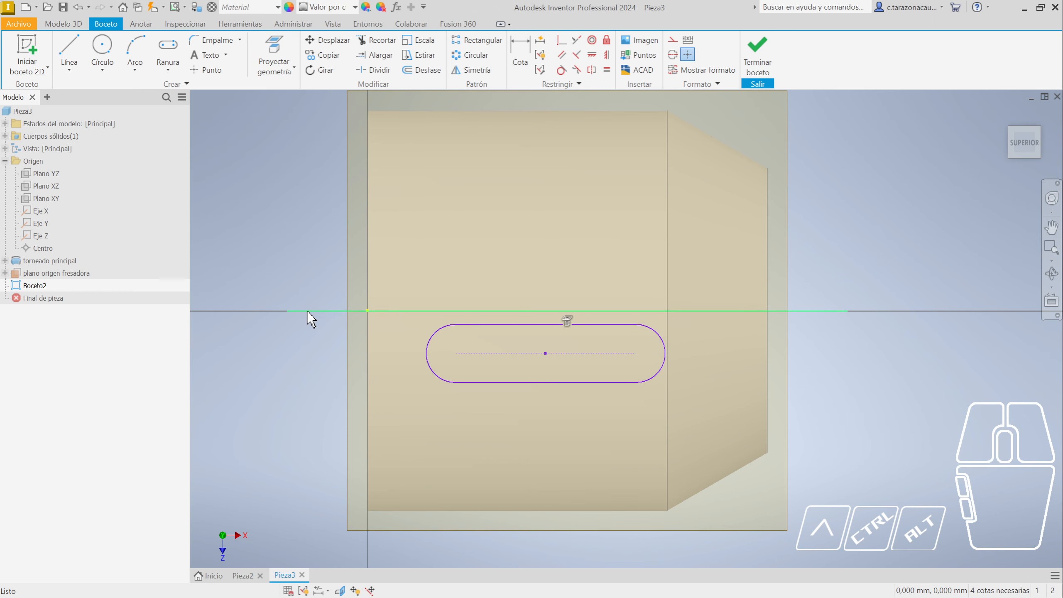
pyautogui.click(307, 311)
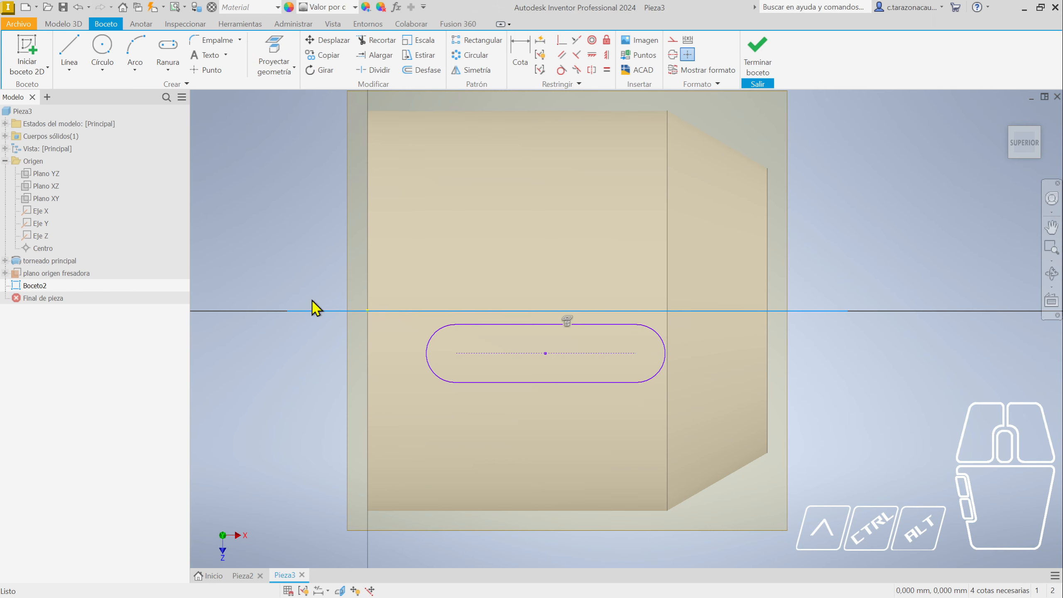
pyautogui.click(321, 340)
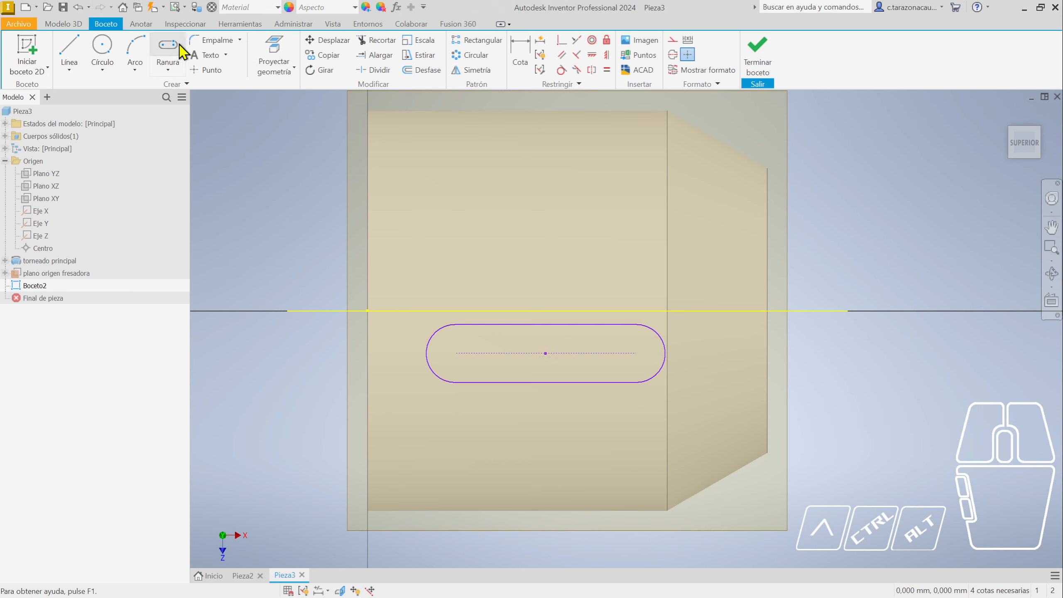
# Try to constrain the slot's centreline onto the projected X axis line with a coincident constraint
pyautogui.click(574, 68)
pyautogui.click(511, 353)
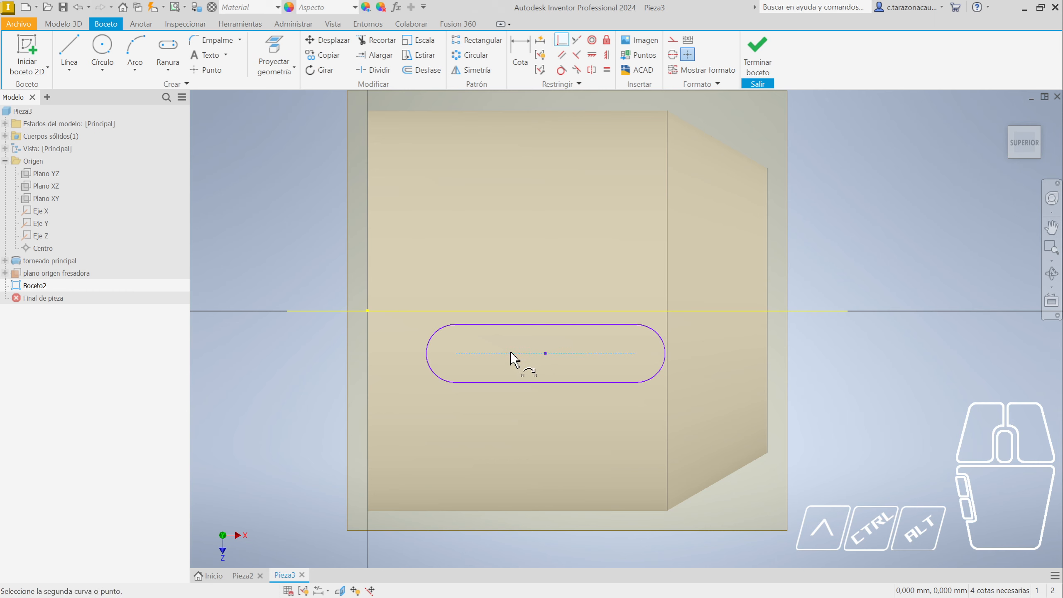
pyautogui.click(308, 312)
pyautogui.press('Escape')
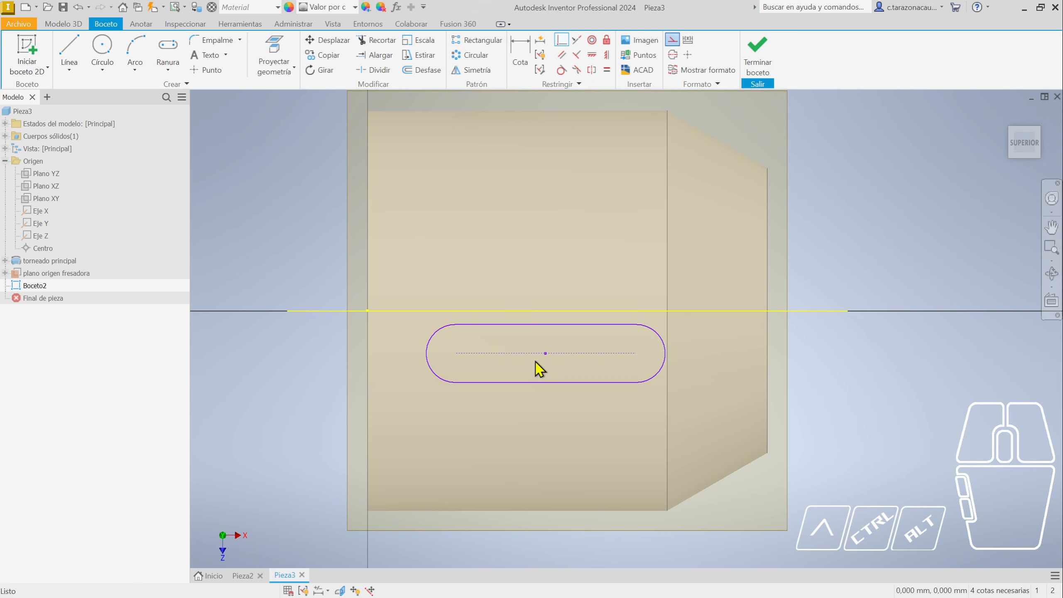
# Make the slot's centre point coincident with the projected X axis and slide the slot slightly along it towards the cone
pyautogui.click(562, 39)
pyautogui.click(544, 354)
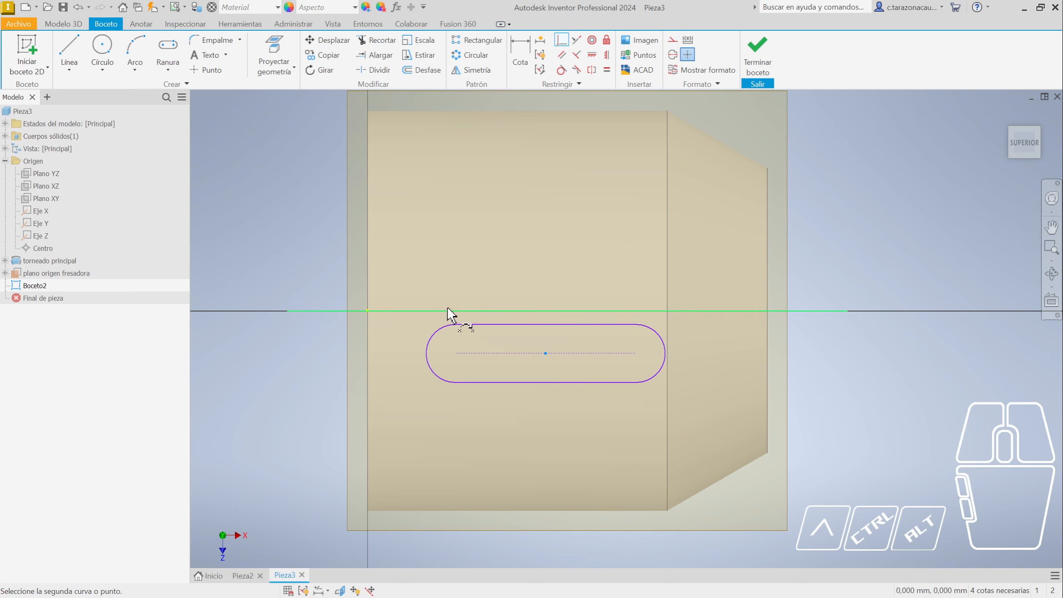
pyautogui.click(455, 312)
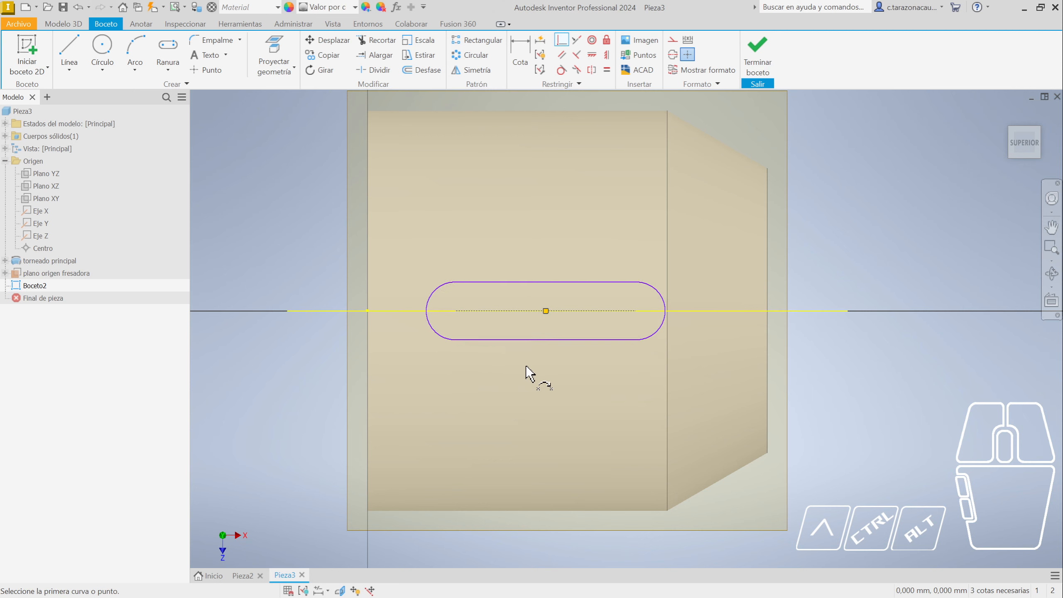
pyautogui.press('Escape')
pyautogui.click(553, 339)
pyautogui.moveTo(546, 312); pyautogui.dragTo(560, 356)
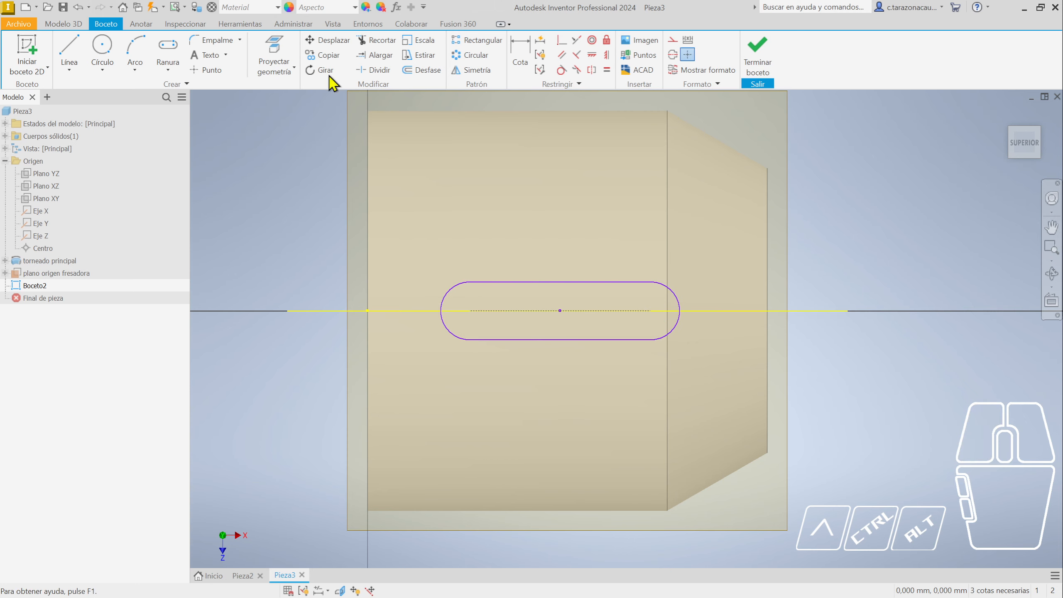
# Project the origin Z axis into the slot sketch as a reference line
pyautogui.click(273, 56)
pyautogui.click(37, 212)
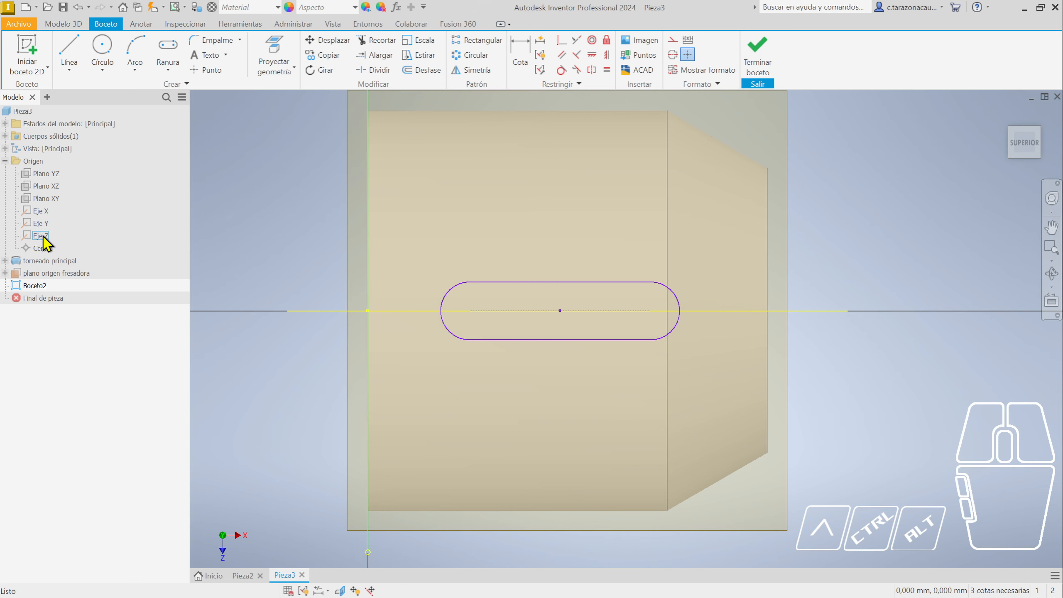
pyautogui.click(275, 49)
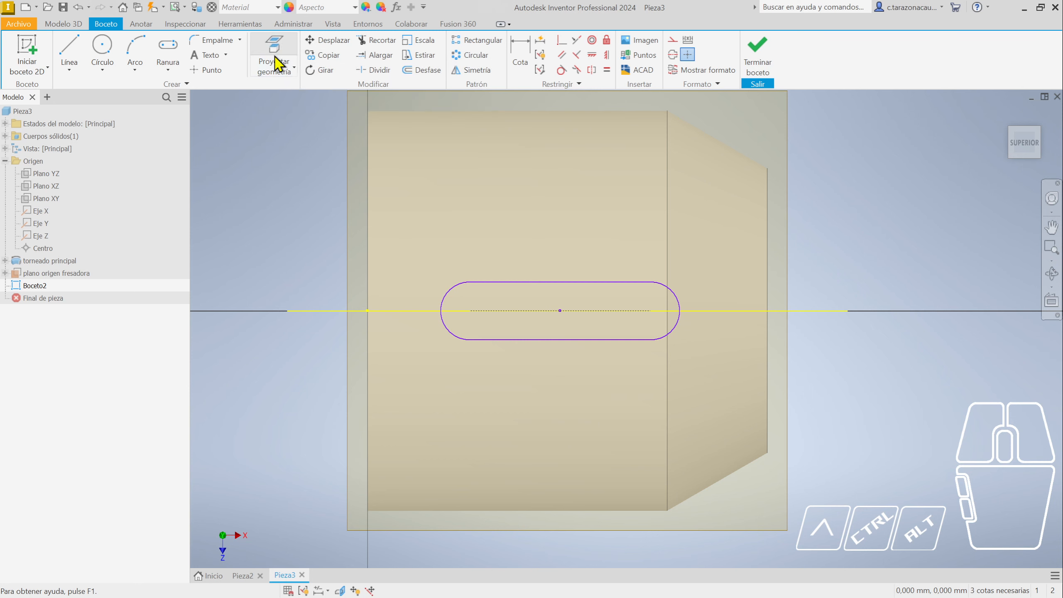
pyautogui.click(39, 236)
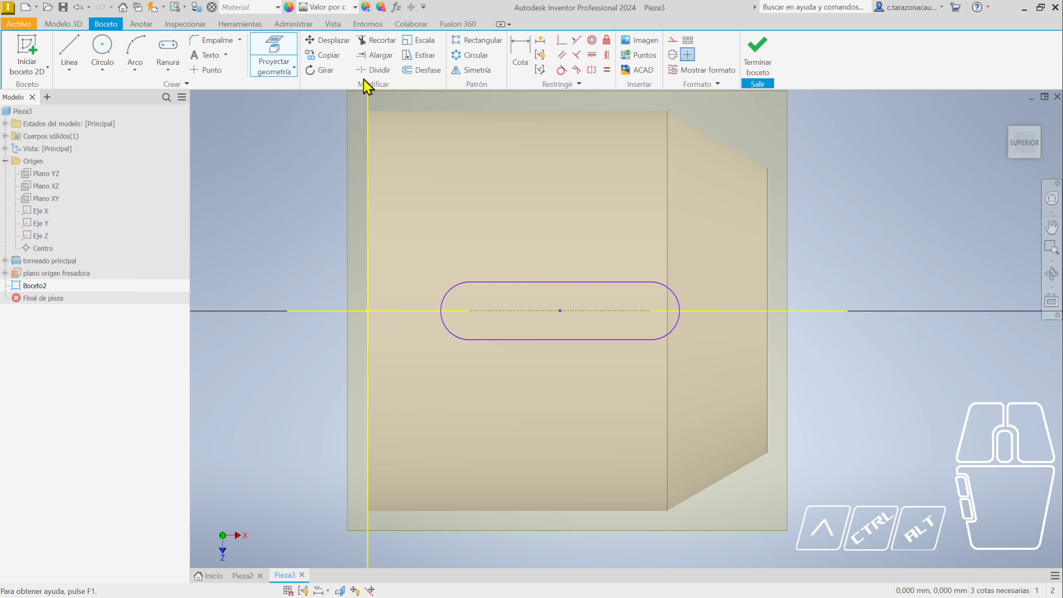
# Dimension the distance from the projected Z axis to the nearer arc centre of the slot as 5 mm
pyautogui.click(520, 55)
pyautogui.click(368, 226)
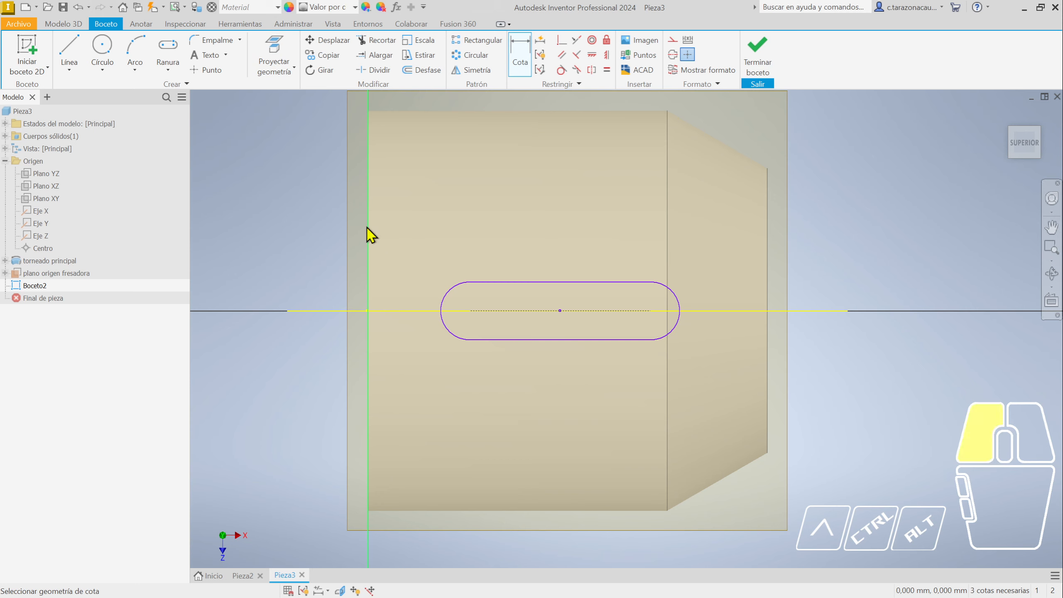
pyautogui.click(469, 311)
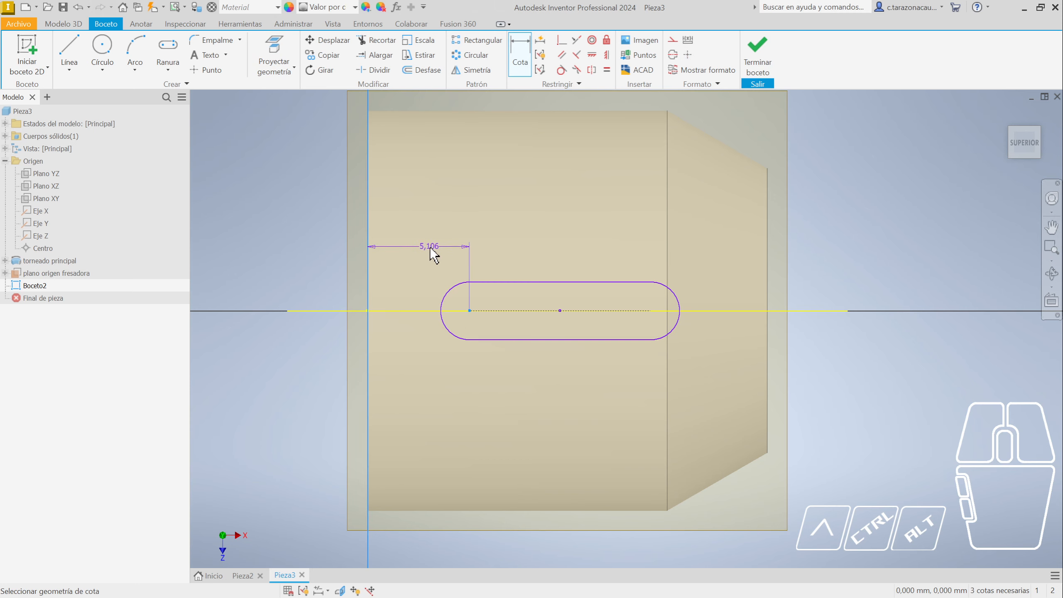
pyautogui.click(423, 245)
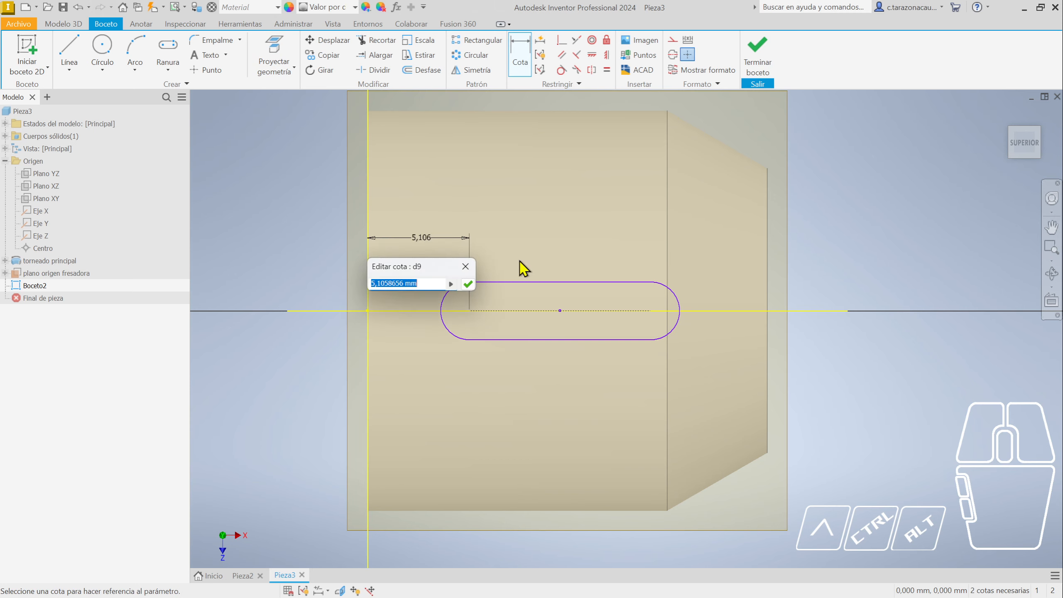
pyautogui.write('5')
pyautogui.press('Return')
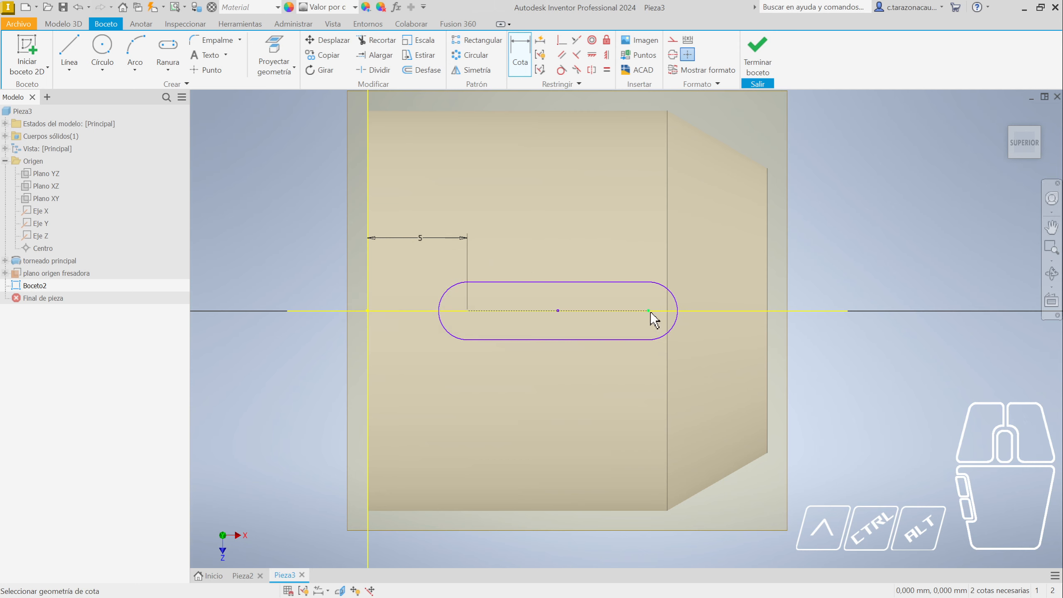
# Dimension the centre-to-centre distance between the slot's two end arcs as 6 mm
pyautogui.click(516, 62)
pyautogui.click(447, 336)
pyautogui.click(668, 332)
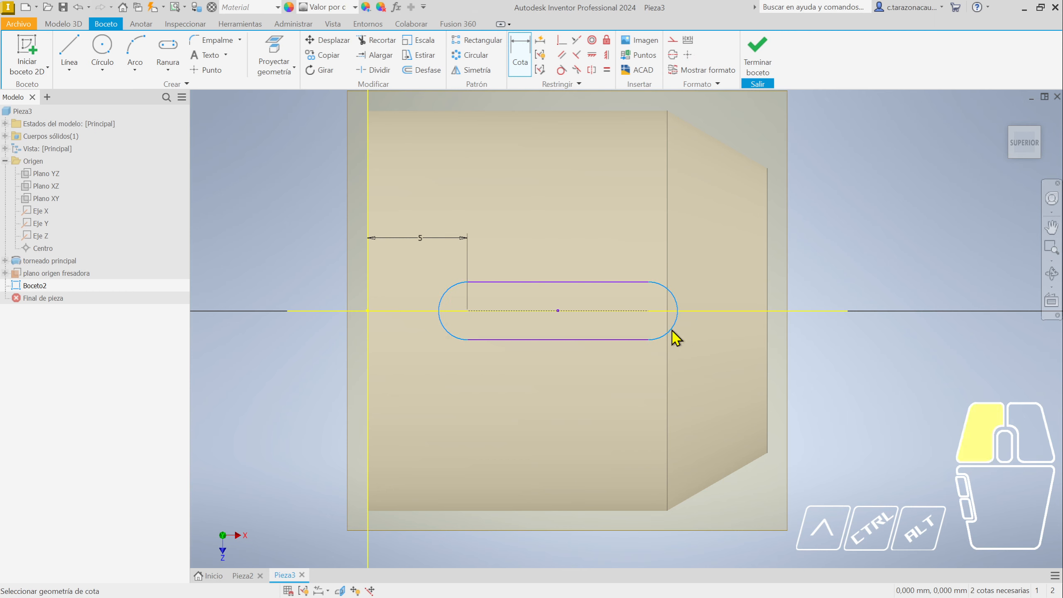
pyautogui.click(560, 239)
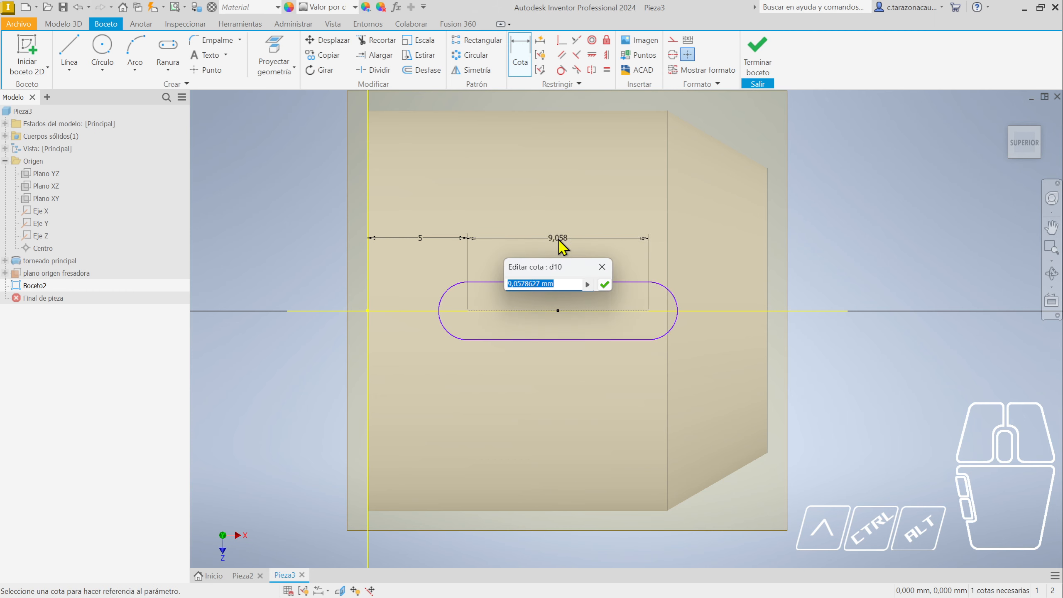
pyautogui.write('6')
pyautogui.press('Return')
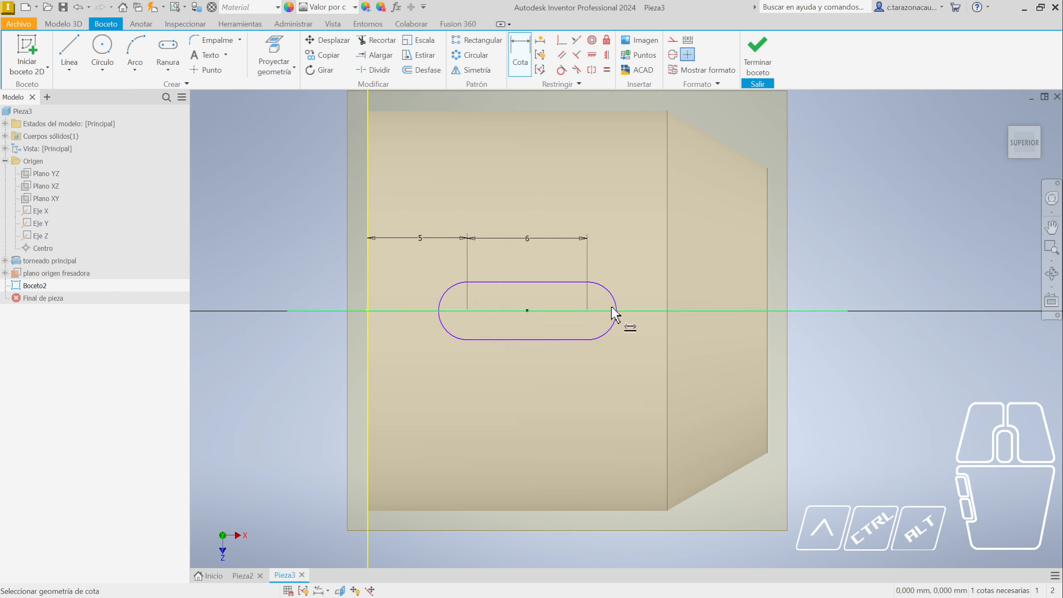
# Dimension the radius of the slot's end arc nearer the cone as 2 mm
pyautogui.click(608, 336)
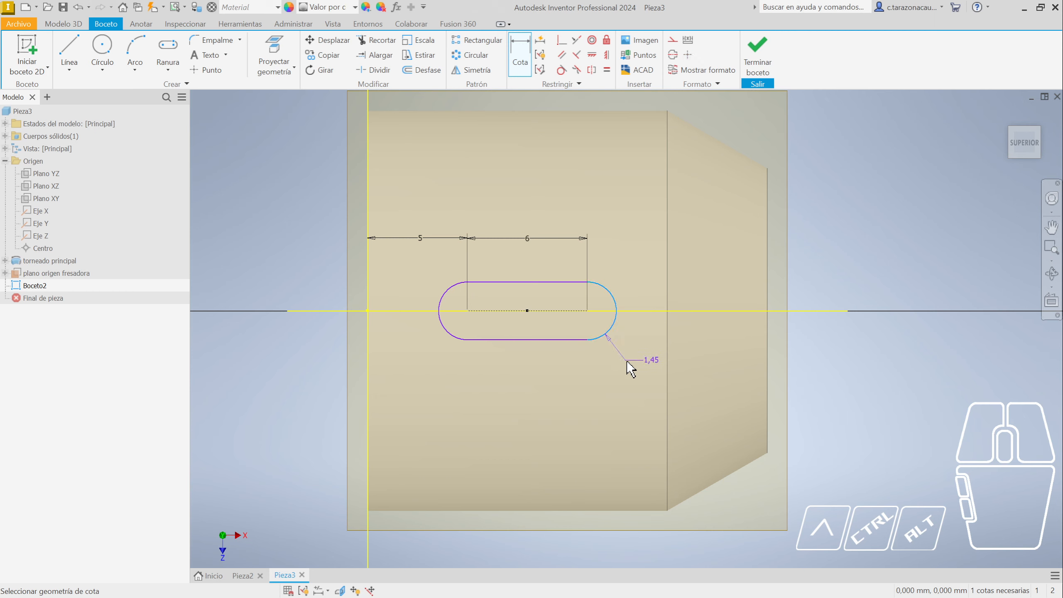
pyautogui.click(624, 363)
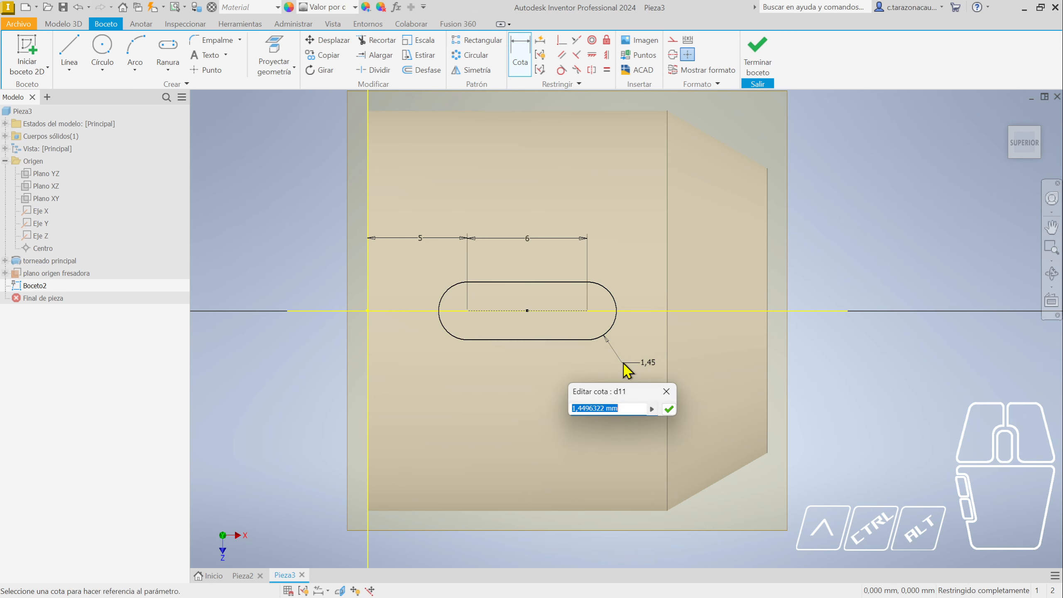
pyautogui.write('2')
pyautogui.press('Return')
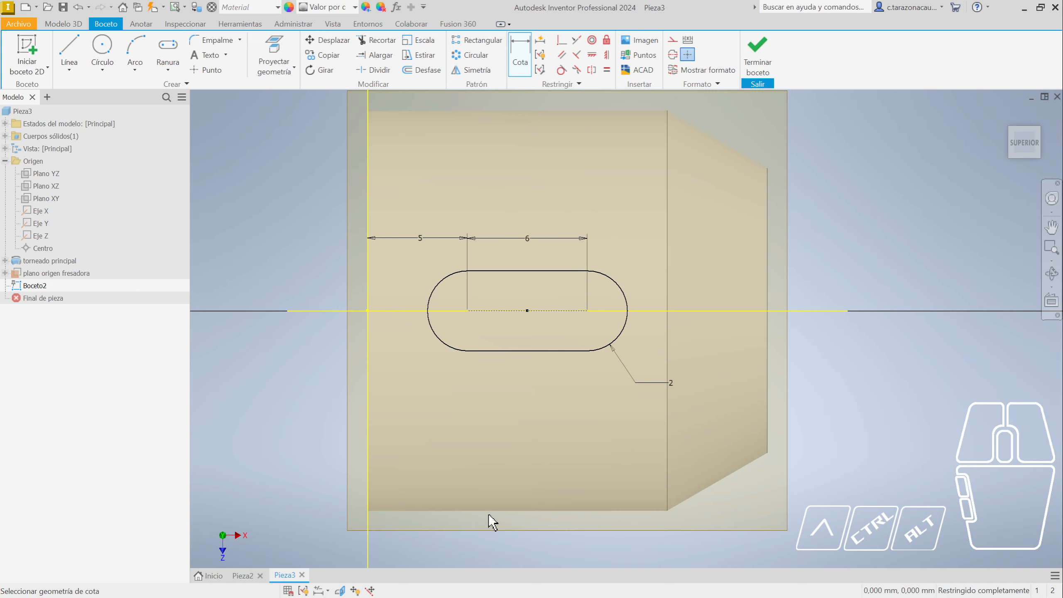
# Finish the slot sketch and hide the work plane "plano origen fresadora"
pyautogui.moveTo(544, 467)
pyautogui.keyDown('shift'); pyautogui.mouseDown(button='middle')
pyautogui.moveTo(536, 444)
pyautogui.moveTo(608, 387)
pyautogui.moveTo(584, 423)
pyautogui.moveTo(626, 418)
pyautogui.moveTo(604, 416)
pyautogui.mouseUp(button='middle'); pyautogui.keyUp('shift')
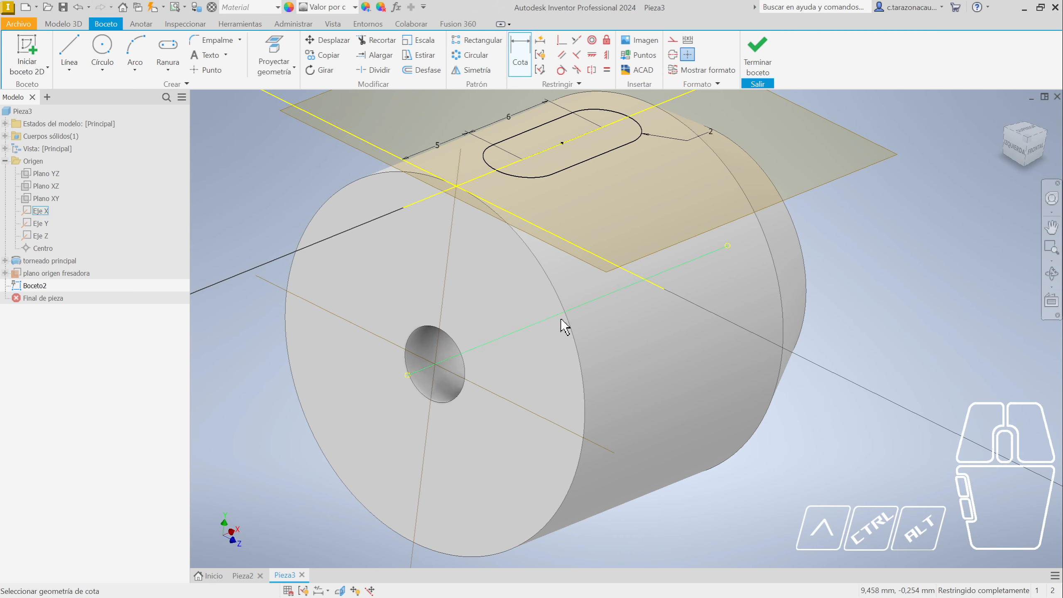
pyautogui.keyDown('shift'); pyautogui.moveTo(656, 365); pyautogui.dragTo(648, 328, button='middle'); pyautogui.keyUp('shift')
pyautogui.scroll(2, 722, 244)
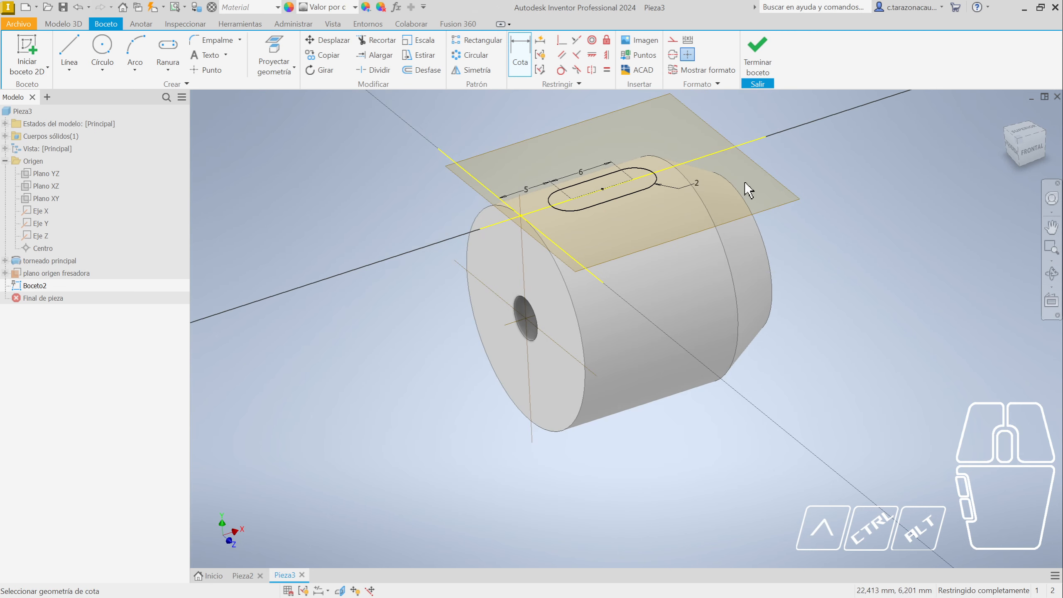
pyautogui.rightClick(42, 282)
pyautogui.click(416, 209)
pyautogui.click(758, 60)
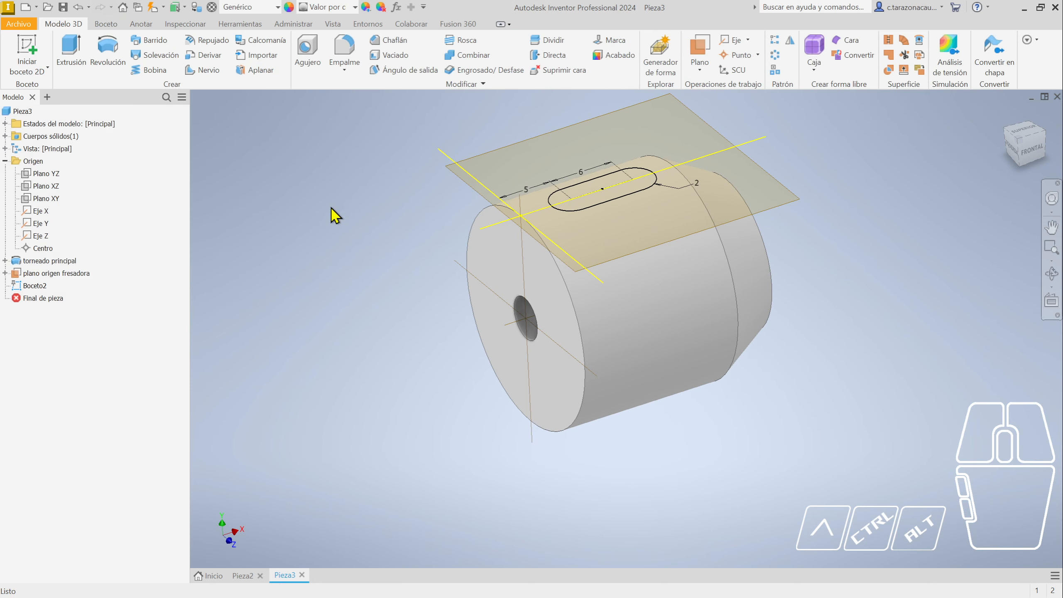
pyautogui.click(68, 275)
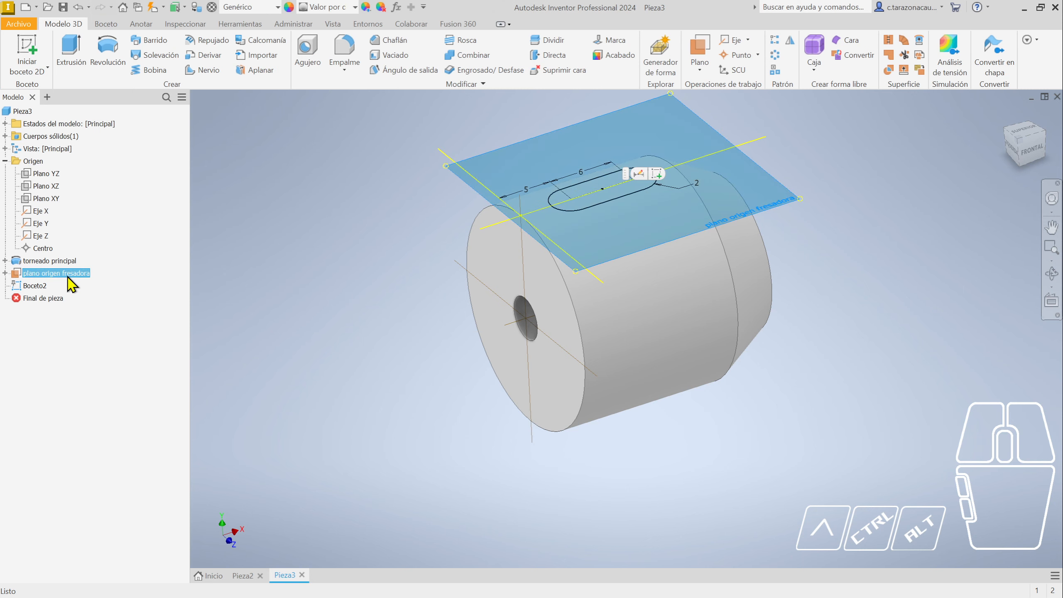
pyautogui.rightClick(71, 285)
pyautogui.click(155, 379)
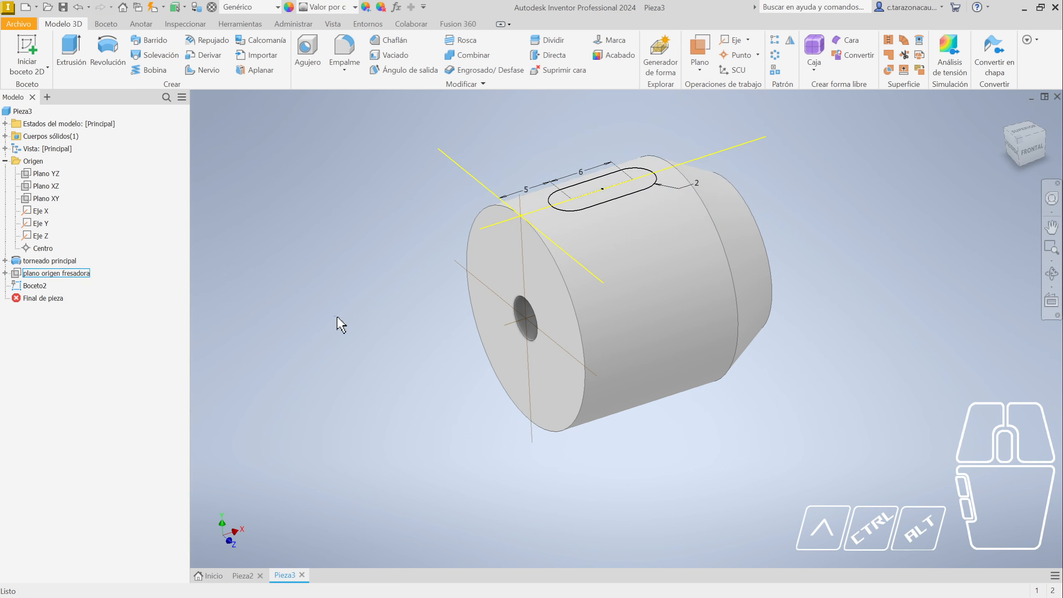
# Start an extrusion using both halves of the slot profile as its regions
pyautogui.keyDown('shift'); pyautogui.moveTo(662, 244); pyautogui.dragTo(708, 240, button='middle'); pyautogui.keyUp('shift')
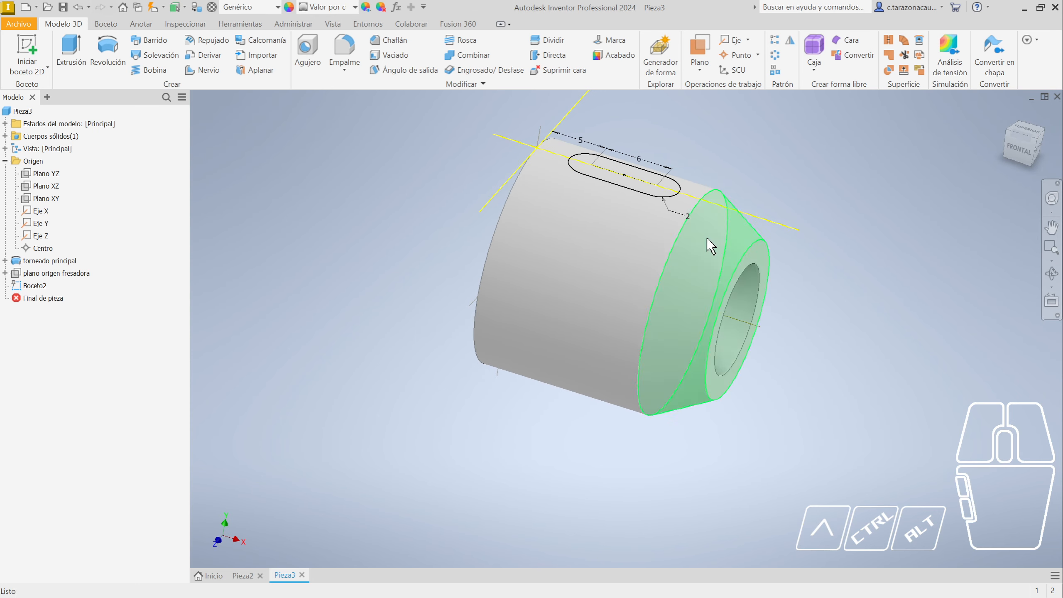
pyautogui.click(1035, 139)
pyautogui.scroll(3, 634, 226)
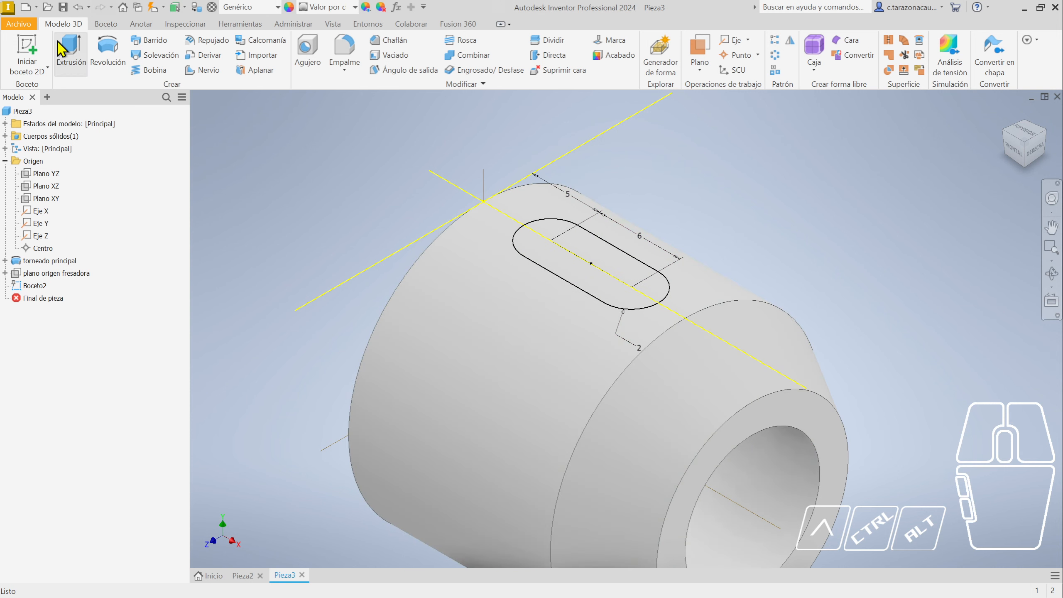
pyautogui.click(69, 53)
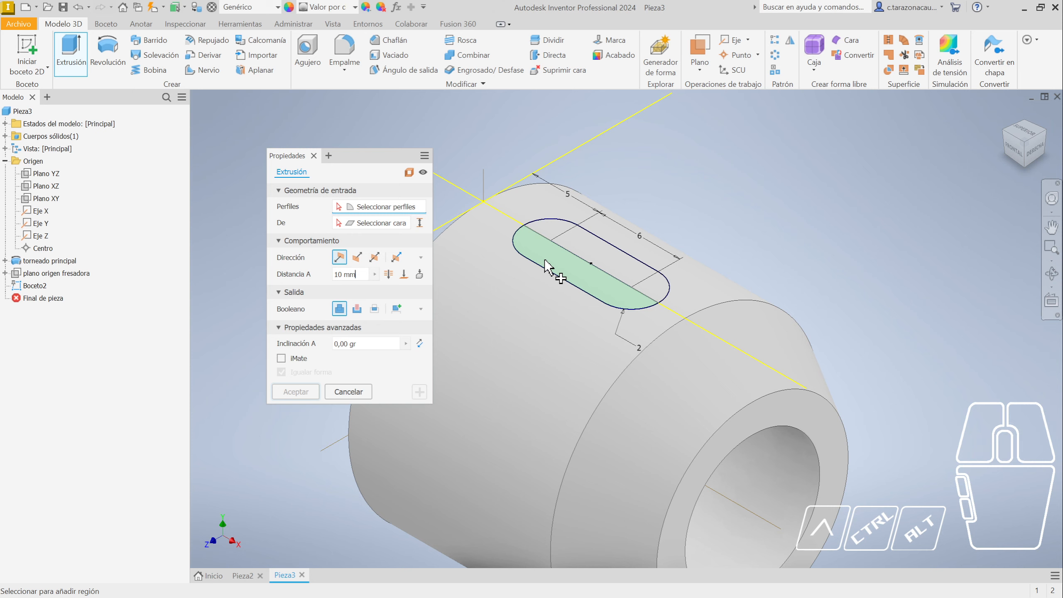
pyautogui.click(545, 261)
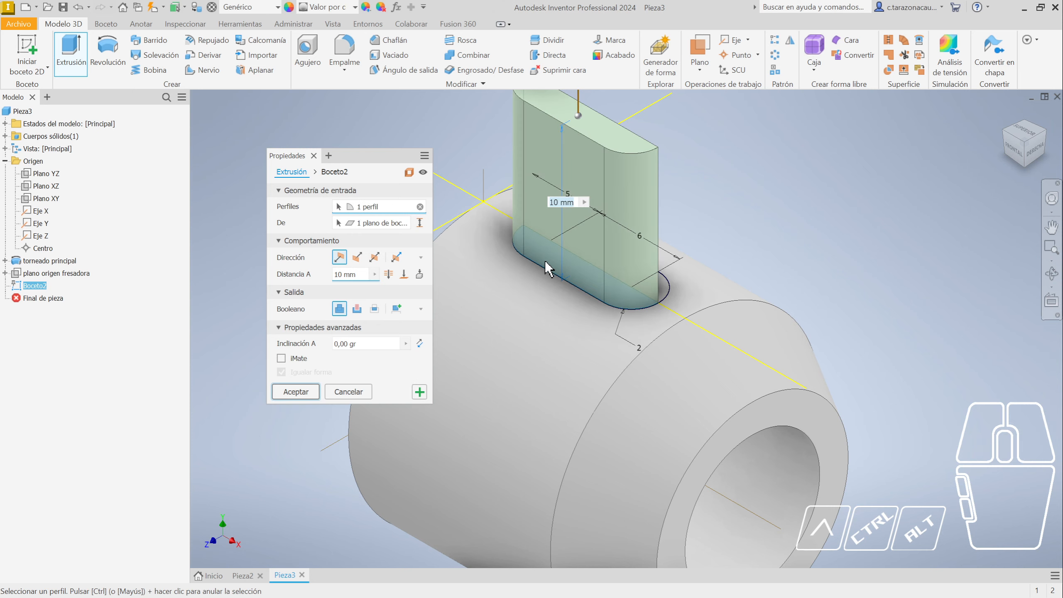
pyautogui.click(669, 292)
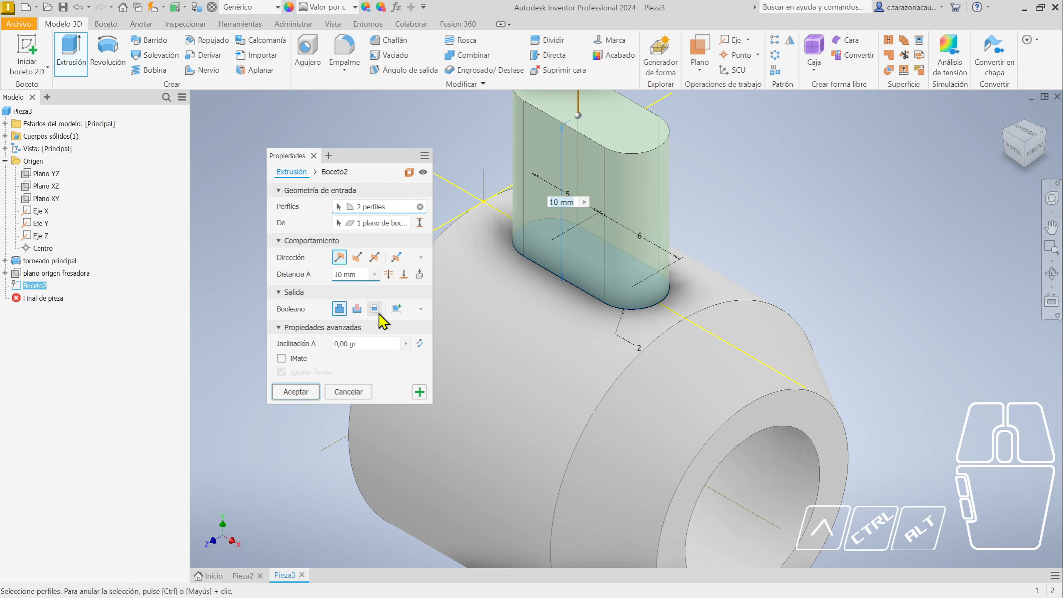
# Reverse the slot extrusion so it goes into the body and set its boolean operation to Cut
pyautogui.click(357, 310)
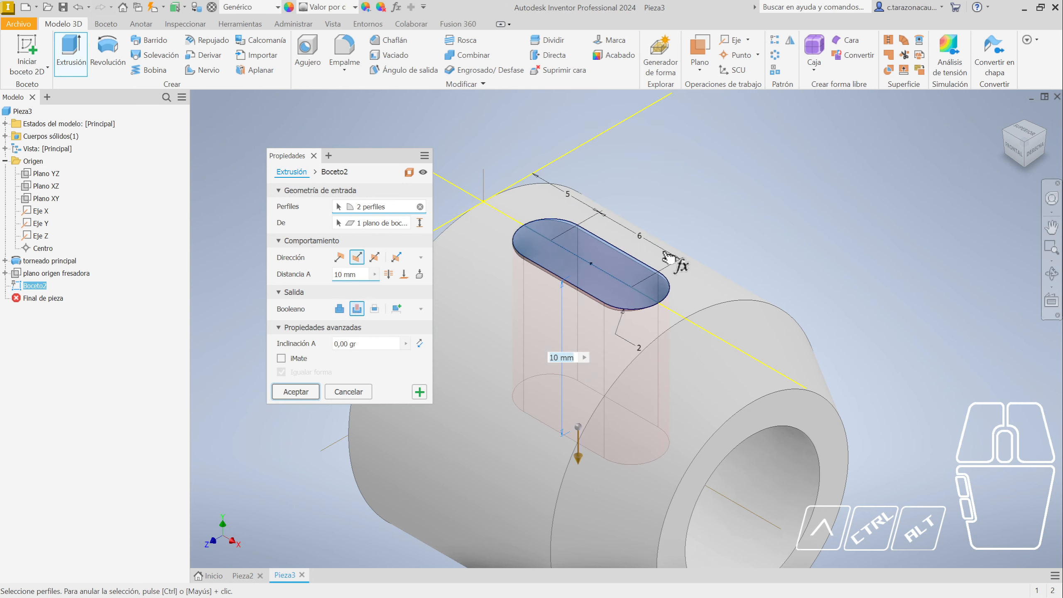
pyautogui.click(339, 309)
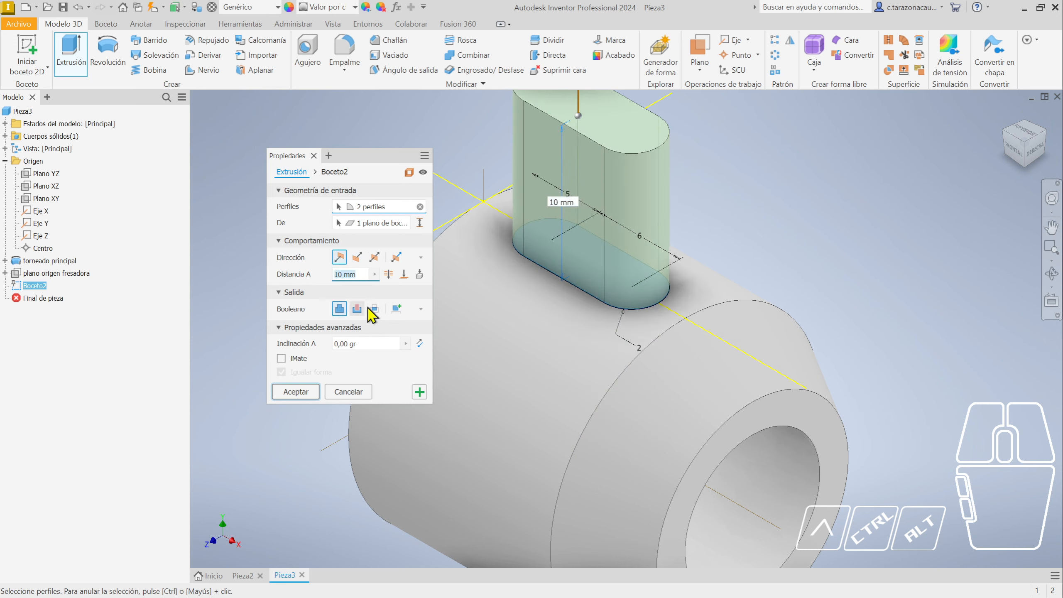
pyautogui.scroll(3, 629, 111)
pyautogui.scroll(-3, 612, 113)
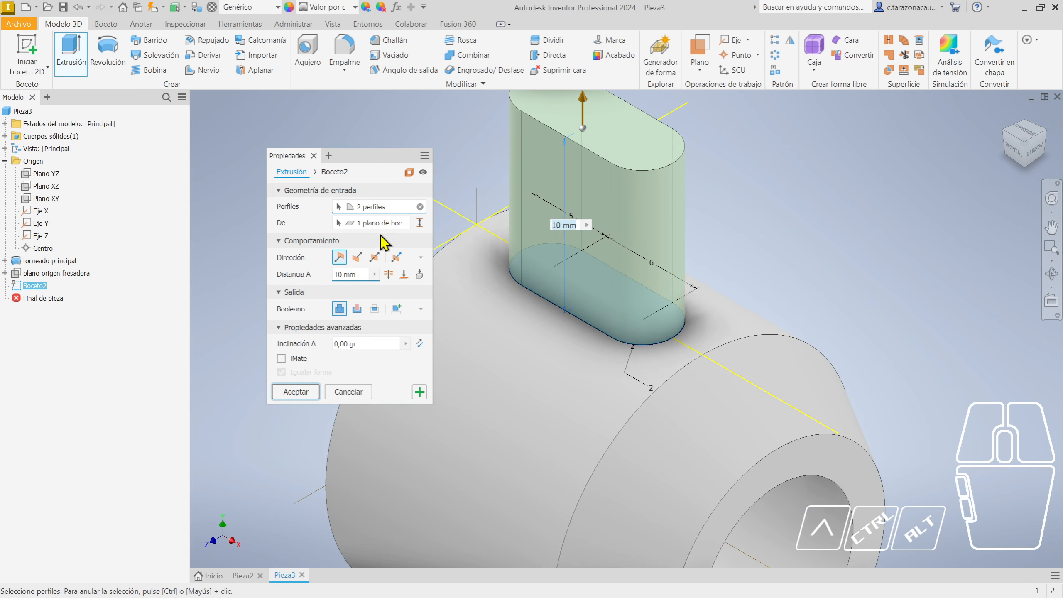
pyautogui.click(357, 257)
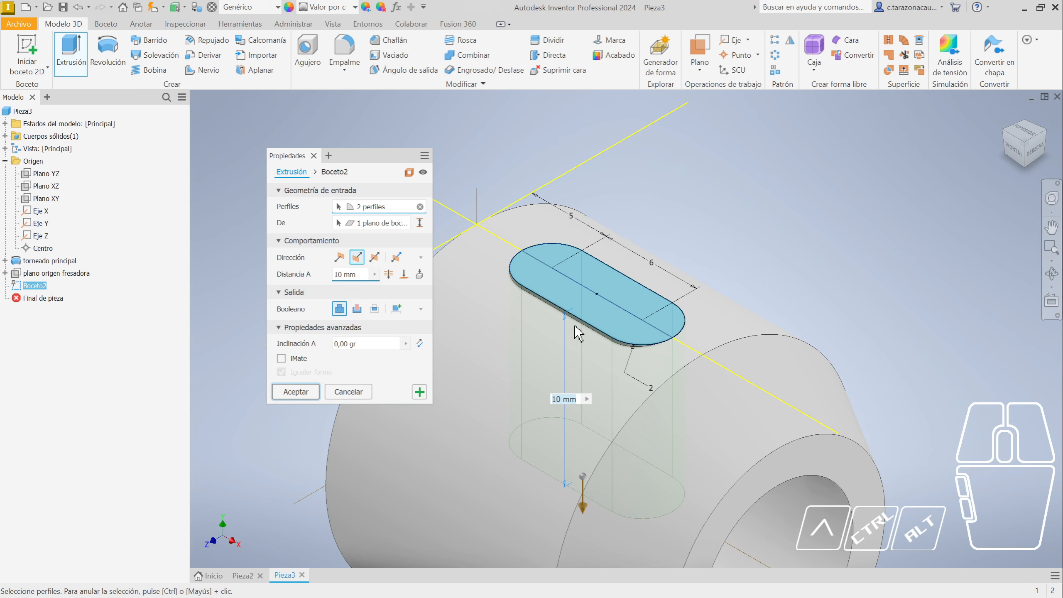
pyautogui.keyDown('shift'); pyautogui.moveTo(636, 360); pyautogui.dragTo(642, 379, button='middle'); pyautogui.keyUp('shift')
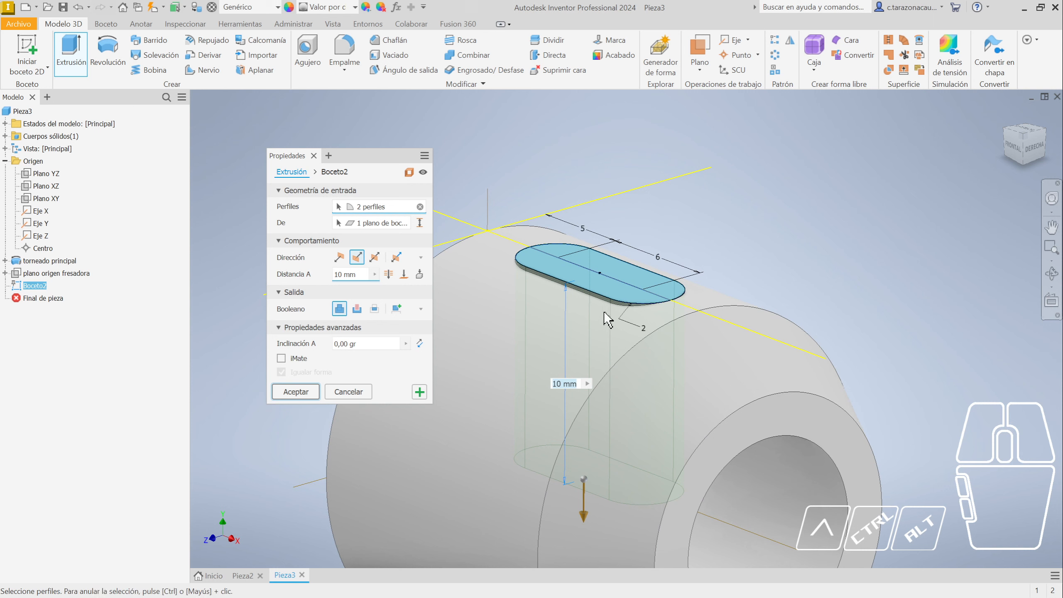
pyautogui.click(358, 310)
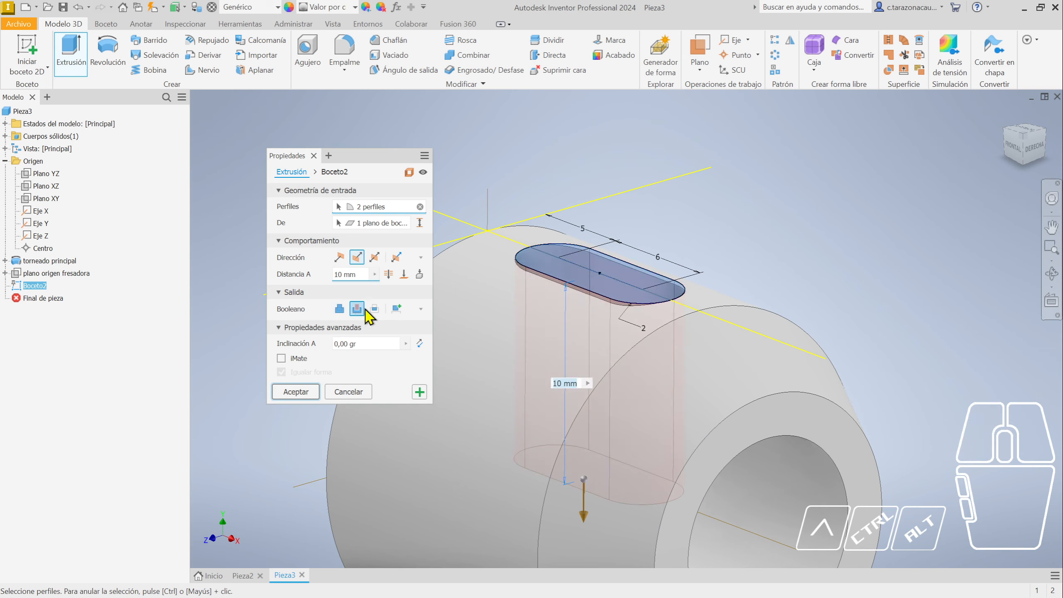
# Try ending the slot cut at the cylindrical face of the wide inner bore instead of at a fixed distance
pyautogui.moveTo(687, 423)
pyautogui.keyDown('shift'); pyautogui.mouseDown(button='middle')
pyautogui.moveTo(626, 383)
pyautogui.moveTo(577, 403)
pyautogui.moveTo(596, 376)
pyautogui.moveTo(607, 392)
pyautogui.moveTo(599, 391)
pyautogui.moveTo(620, 381)
pyautogui.moveTo(586, 390)
pyautogui.mouseUp(button='middle'); pyautogui.keyUp('shift')
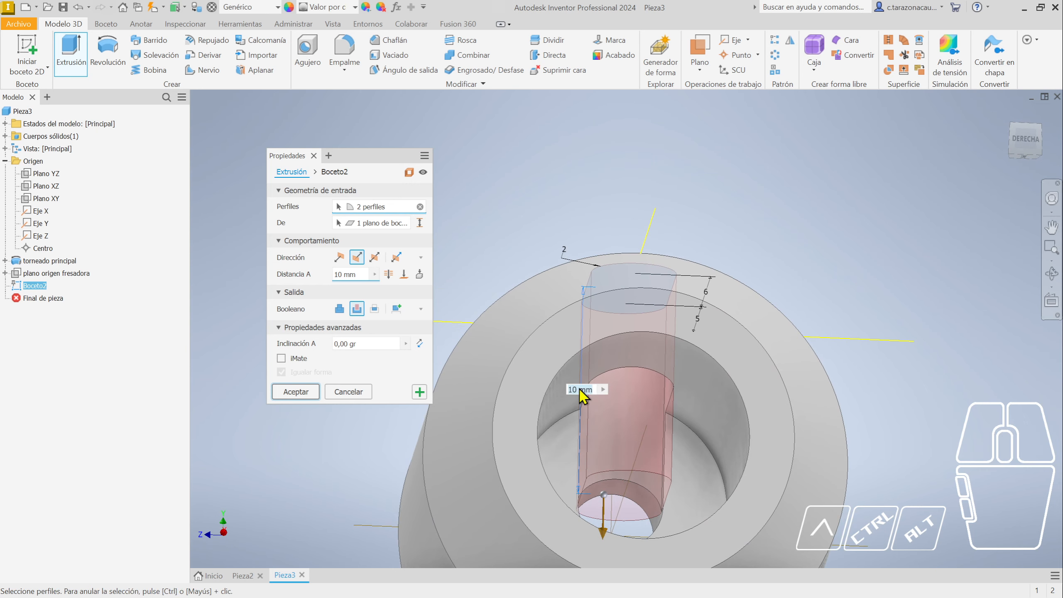
pyautogui.click(404, 274)
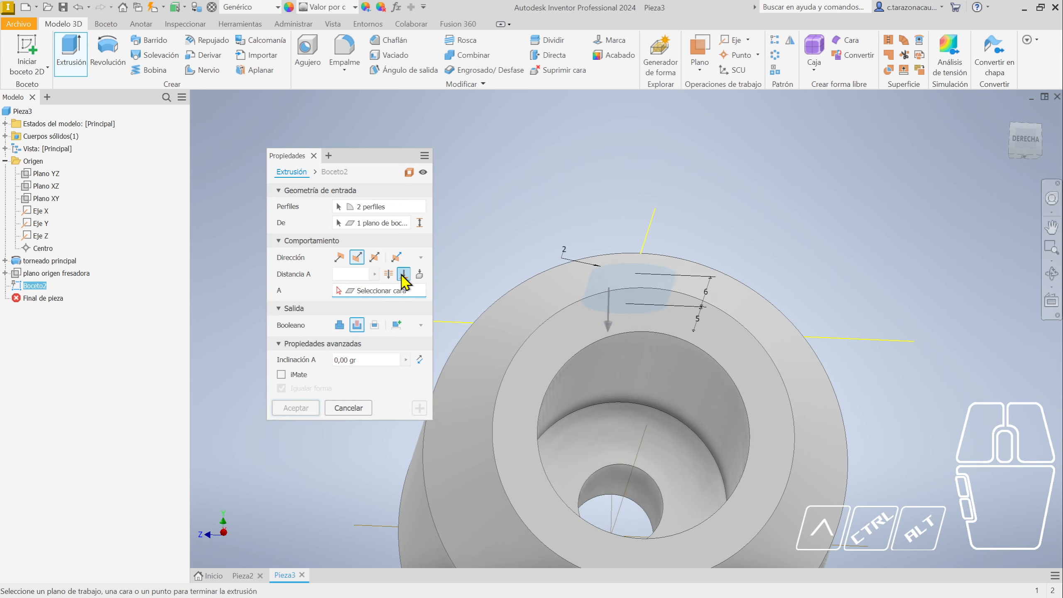
pyautogui.click(674, 368)
pyautogui.keyDown('shift'); pyautogui.moveTo(716, 413); pyautogui.dragTo(616, 371, button='middle'); pyautogui.keyUp('shift')
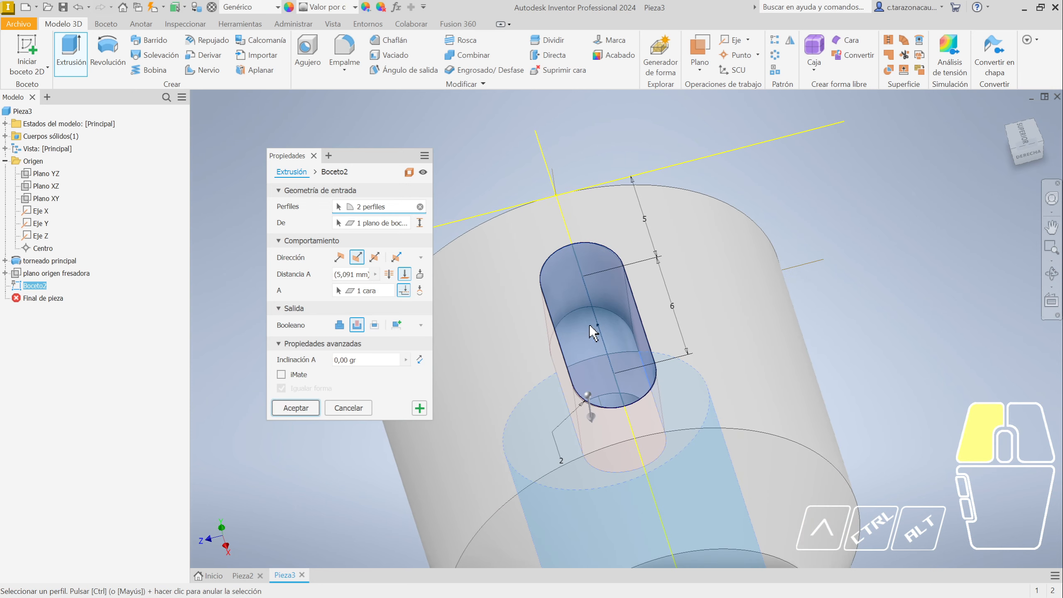
pyautogui.moveTo(592, 333)
pyautogui.keyDown('shift'); pyautogui.mouseDown(button='middle')
pyautogui.moveTo(634, 408)
pyautogui.moveTo(658, 428)
pyautogui.moveTo(606, 363)
pyautogui.moveTo(520, 334)
pyautogui.moveTo(648, 384)
pyautogui.mouseUp(button='middle'); pyautogui.keyUp('shift')
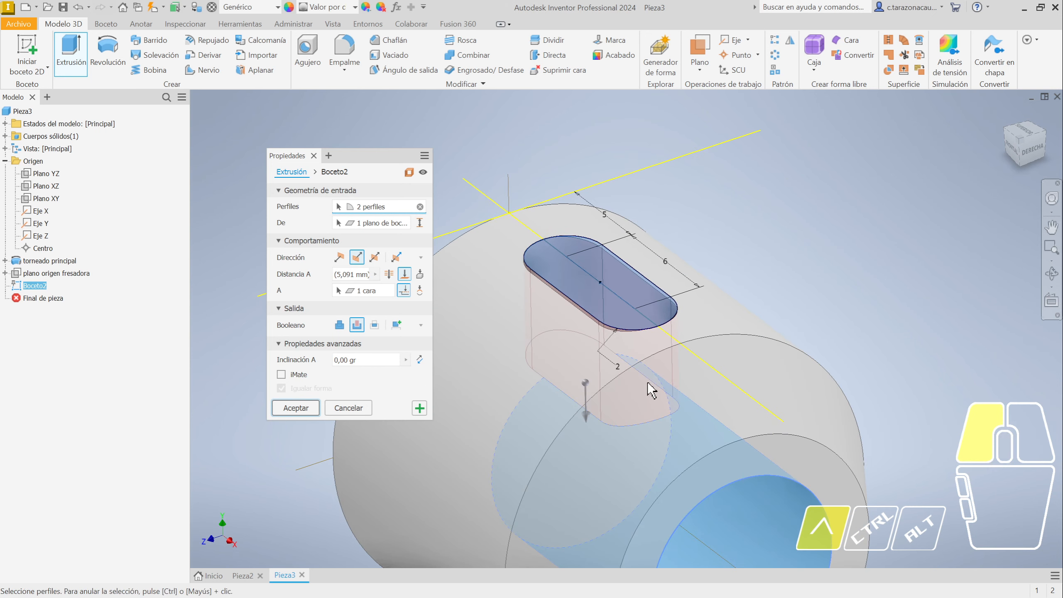
pyautogui.click(405, 277)
# Set the slot cut's depth to 3 mm and complete the extrusion
pyautogui.click(349, 274)
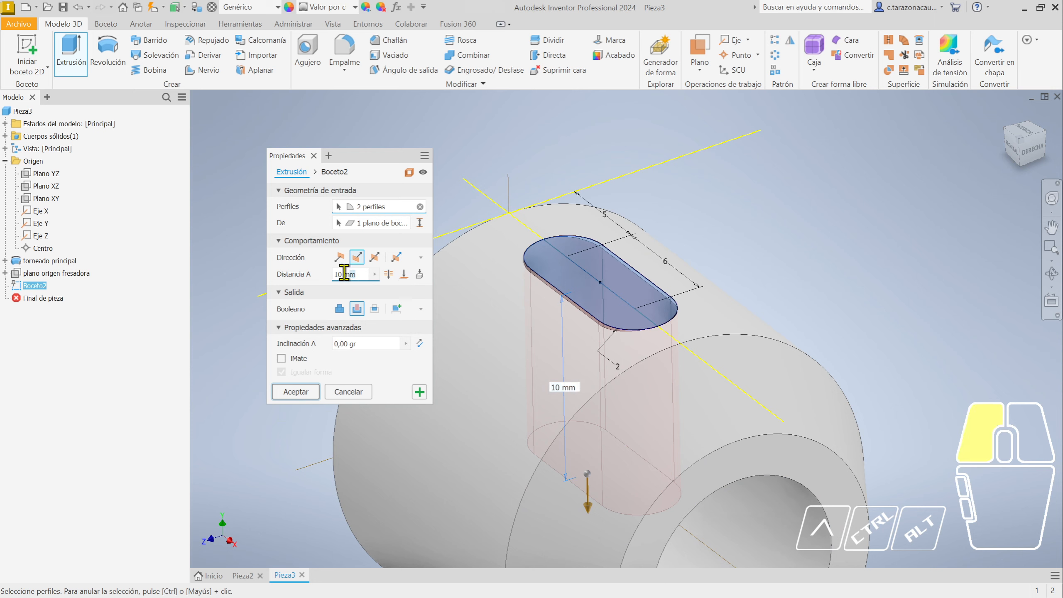
pyautogui.press('Return')
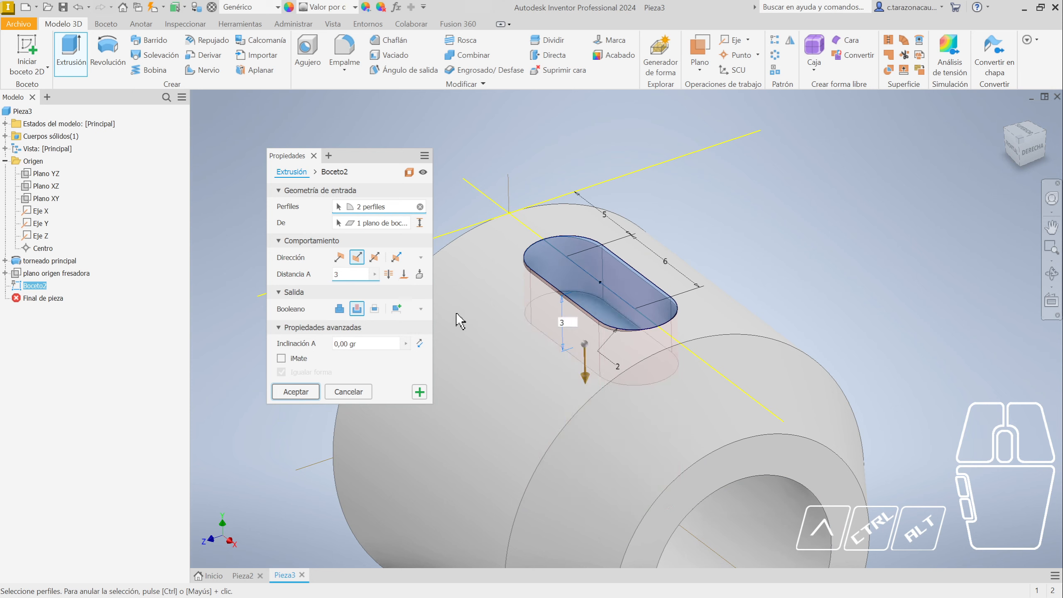
pyautogui.keyDown('shift'); pyautogui.moveTo(561, 299); pyautogui.dragTo(645, 356, button='middle'); pyautogui.keyUp('shift')
pyautogui.keyDown('shift'); pyautogui.moveTo(411, 333); pyautogui.dragTo(534, 344, button='middle'); pyautogui.keyUp('shift')
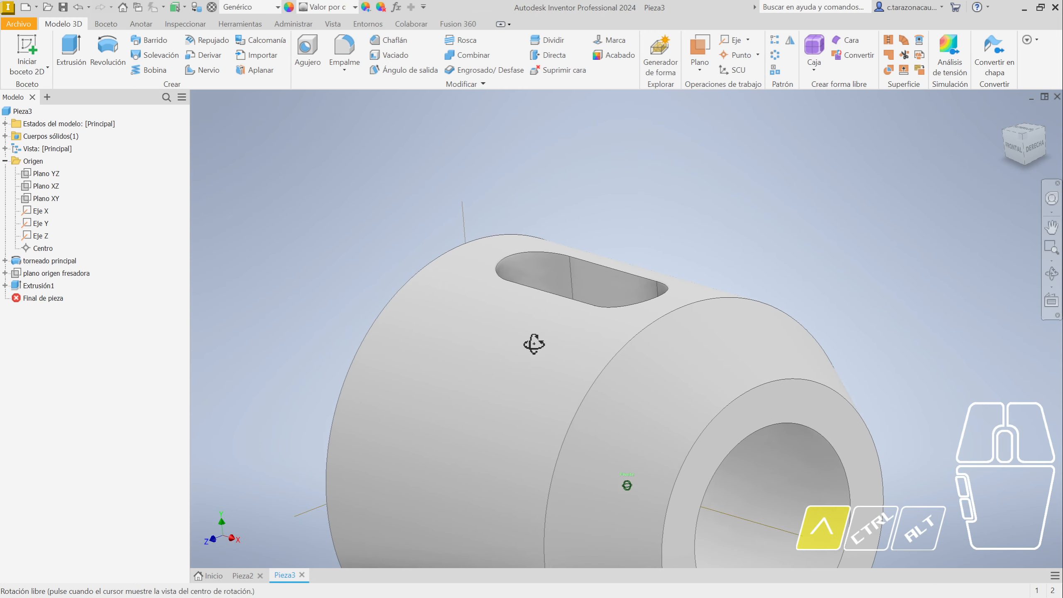
pyautogui.click(1023, 137)
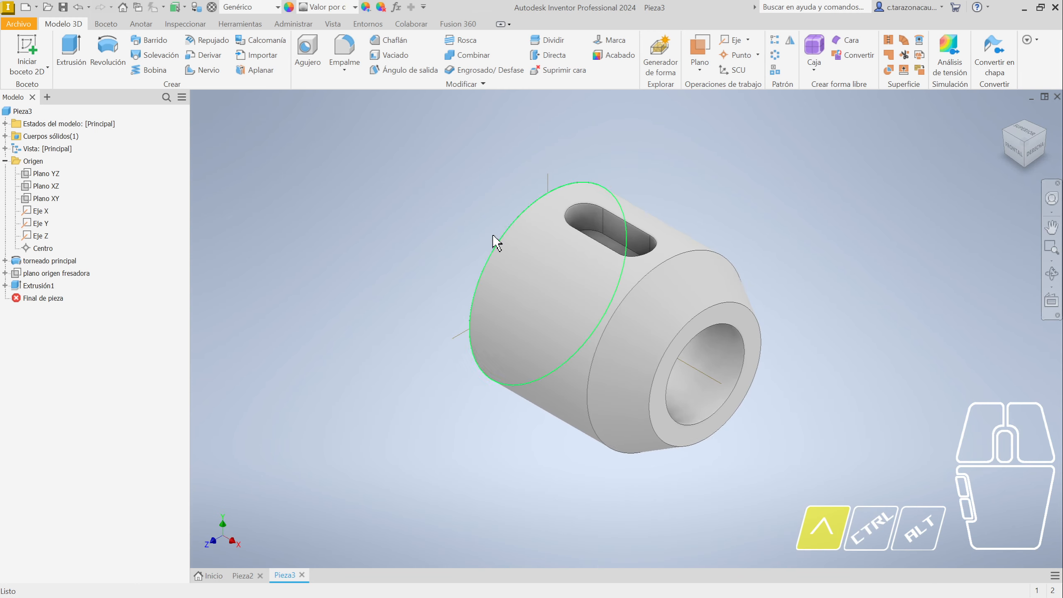
# Edit the slot's cut extrusion and reduce its depth
pyautogui.doubleClick(39, 287)
pyautogui.scroll(3, 682, 201)
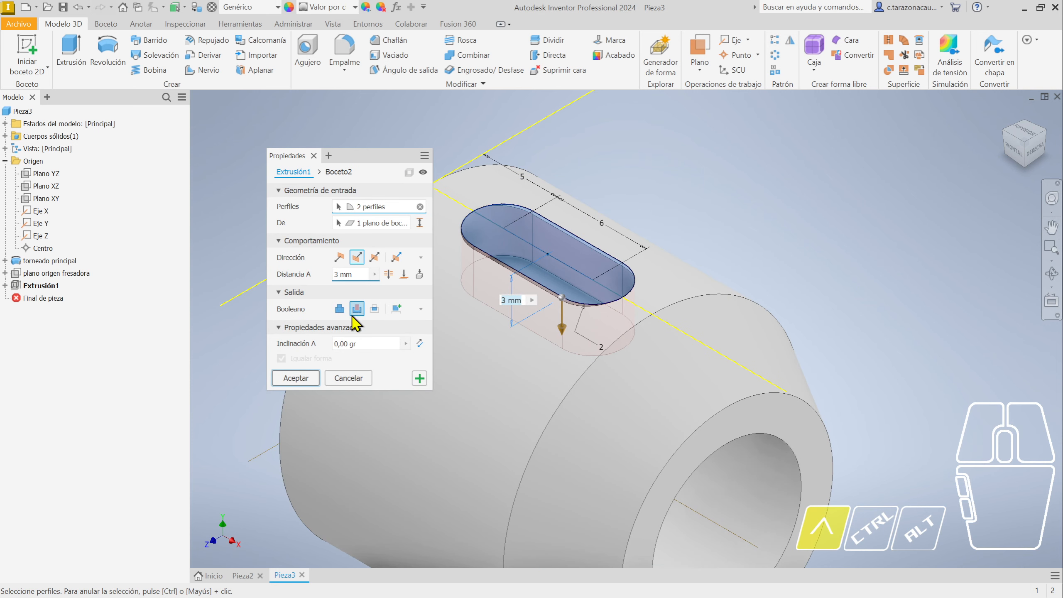
pyautogui.keyDown('shift'); pyautogui.click(349, 274); pyautogui.keyUp('shift')
pyautogui.press('Return')
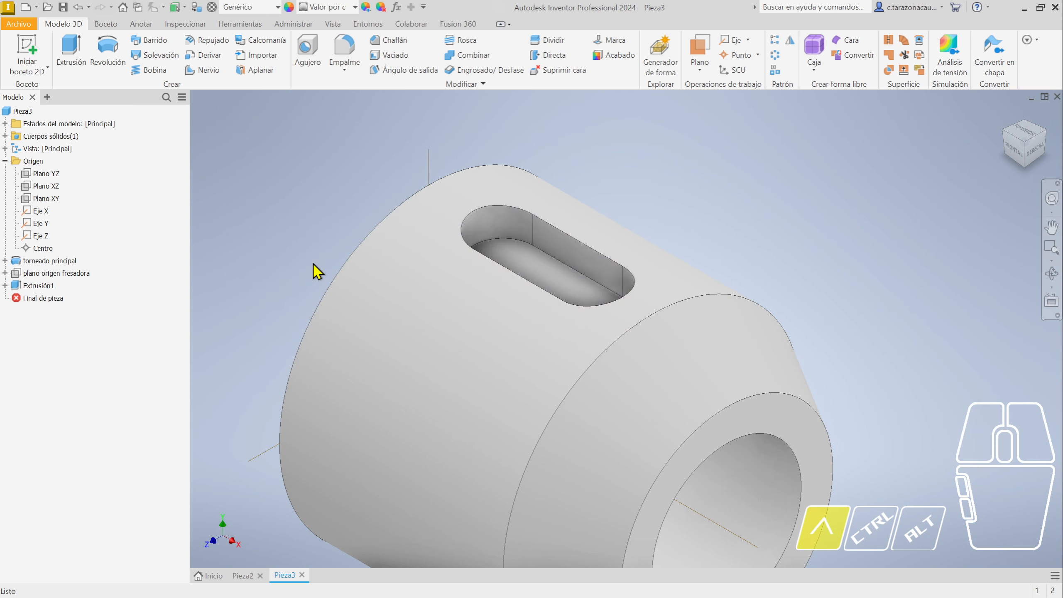
# Rename the slot's extrusion feature as "orificio chaveta"
pyautogui.click(39, 286)
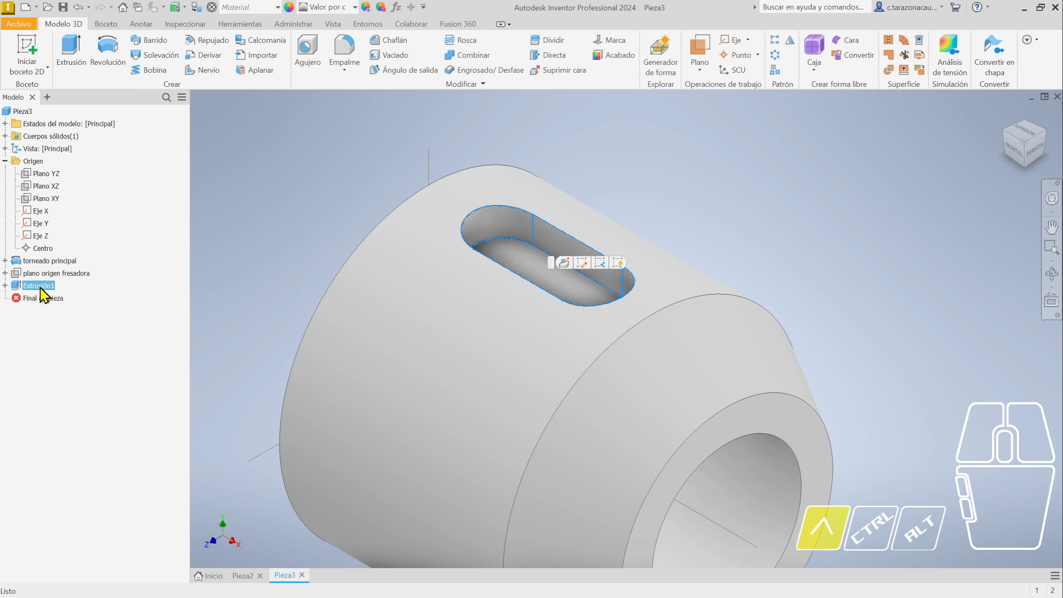
pyautogui.click(39, 286)
pyautogui.press('Return')
pyautogui.click(344, 168)
# Set up a distance-and-angle chamfer on the outer edge of the flat end face with the small bore
pyautogui.scroll(-1, 748, 415)
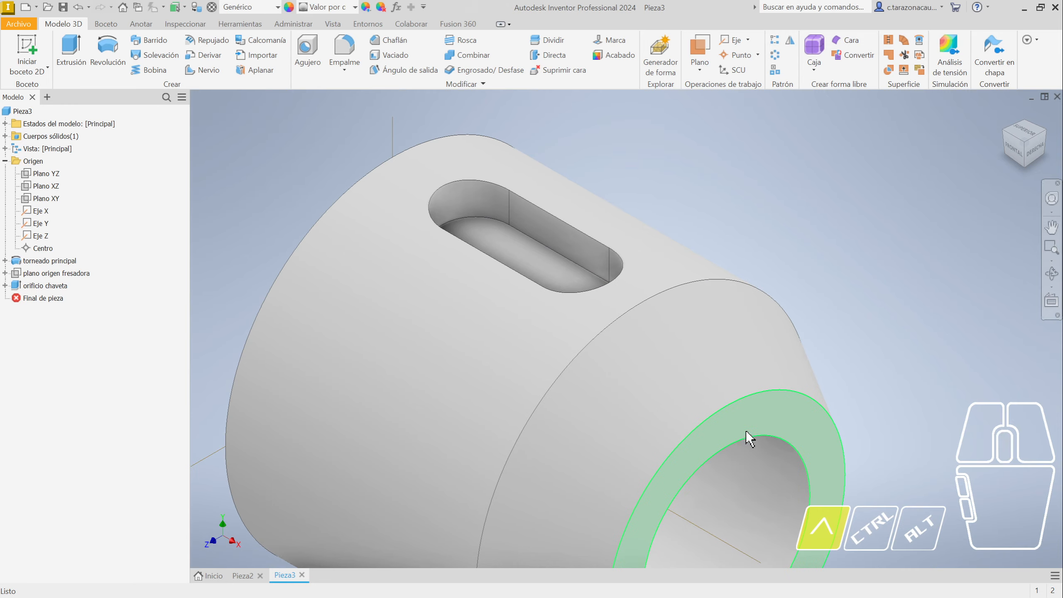
pyautogui.moveTo(746, 432)
pyautogui.keyDown('shift'); pyautogui.mouseDown(button='middle')
pyautogui.moveTo(702, 408)
pyautogui.moveTo(723, 412)
pyautogui.moveTo(640, 397)
pyautogui.moveTo(712, 442)
pyautogui.moveTo(808, 435)
pyautogui.moveTo(814, 476)
pyautogui.moveTo(734, 437)
pyautogui.moveTo(742, 459)
pyautogui.moveTo(743, 436)
pyautogui.mouseUp(button='middle'); pyautogui.keyUp('shift')
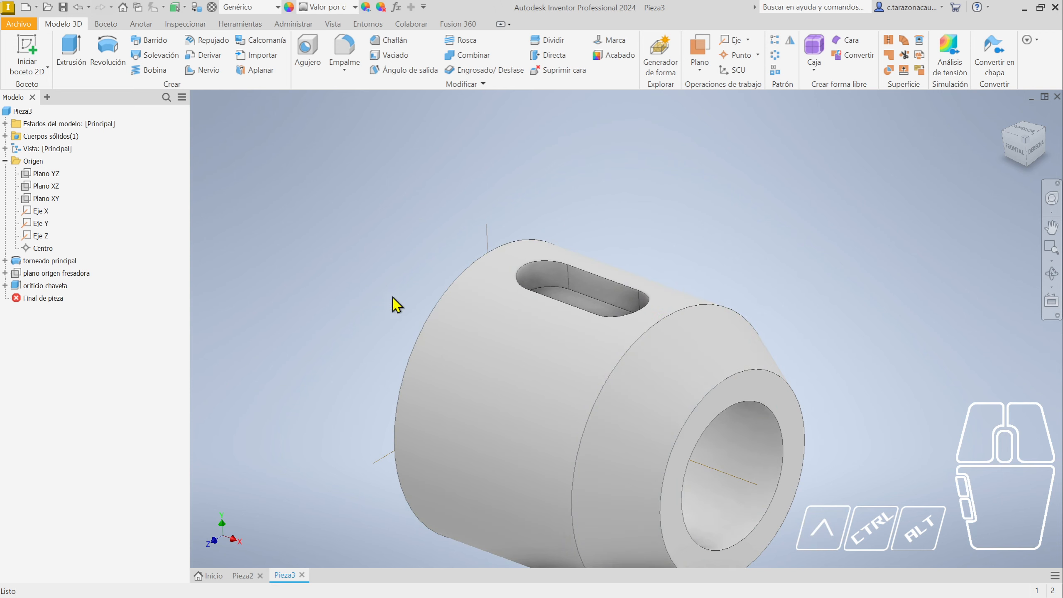
pyautogui.scroll(-2, 629, 368)
pyautogui.scroll(3, 593, 303)
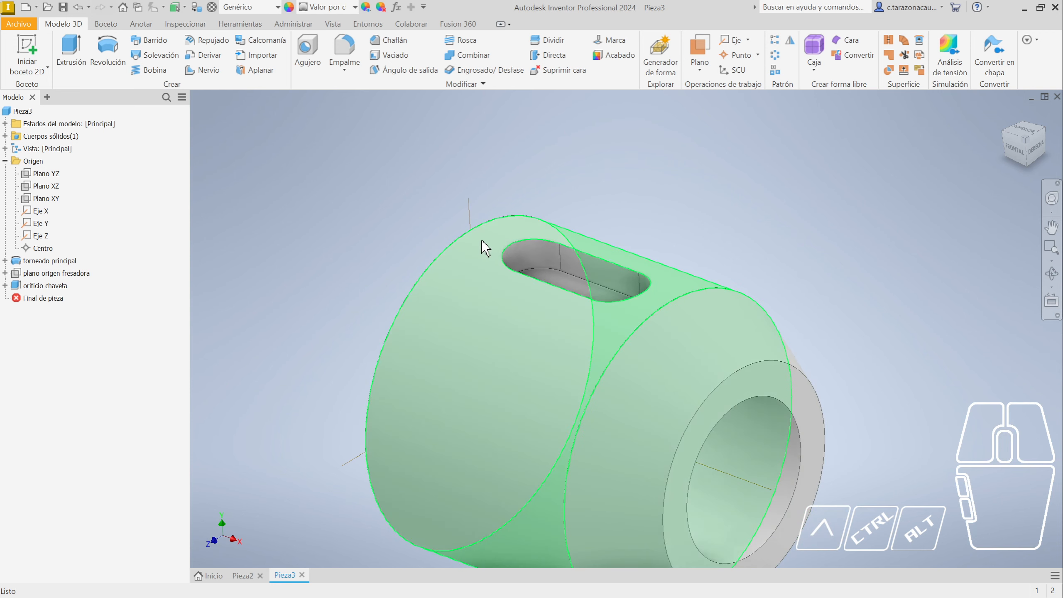
pyautogui.click(397, 41)
pyautogui.click(462, 243)
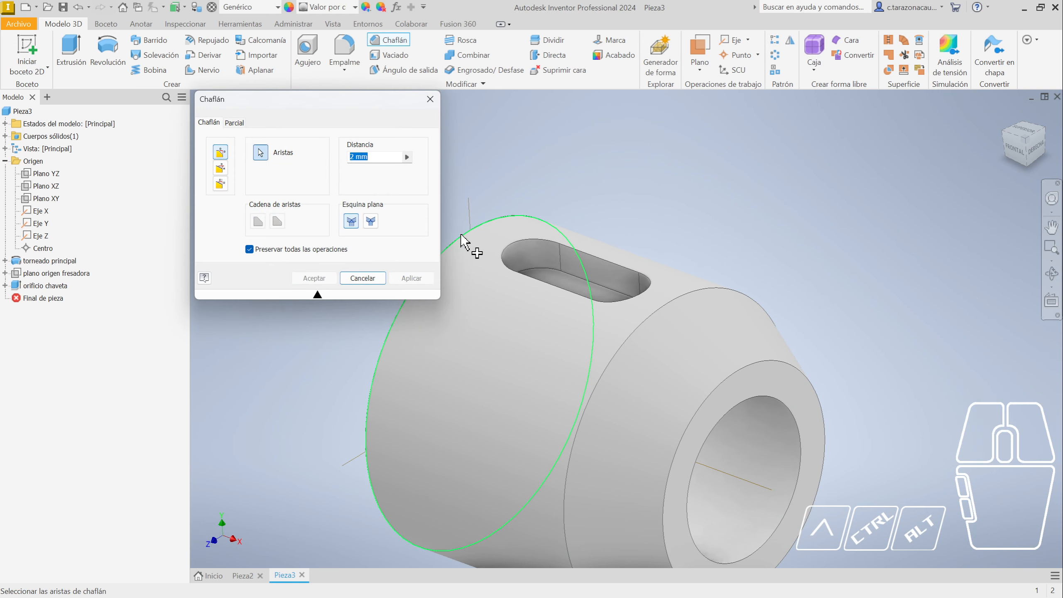
pyautogui.keyDown('shift'); pyautogui.moveTo(503, 347); pyautogui.dragTo(573, 356, button='middle'); pyautogui.keyUp('shift')
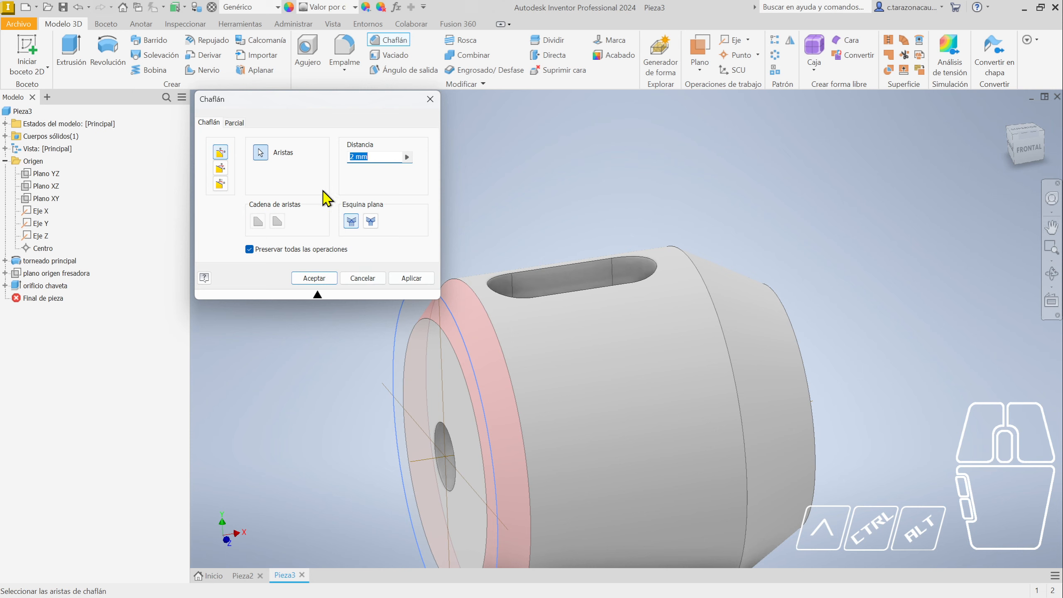
pyautogui.click(226, 172)
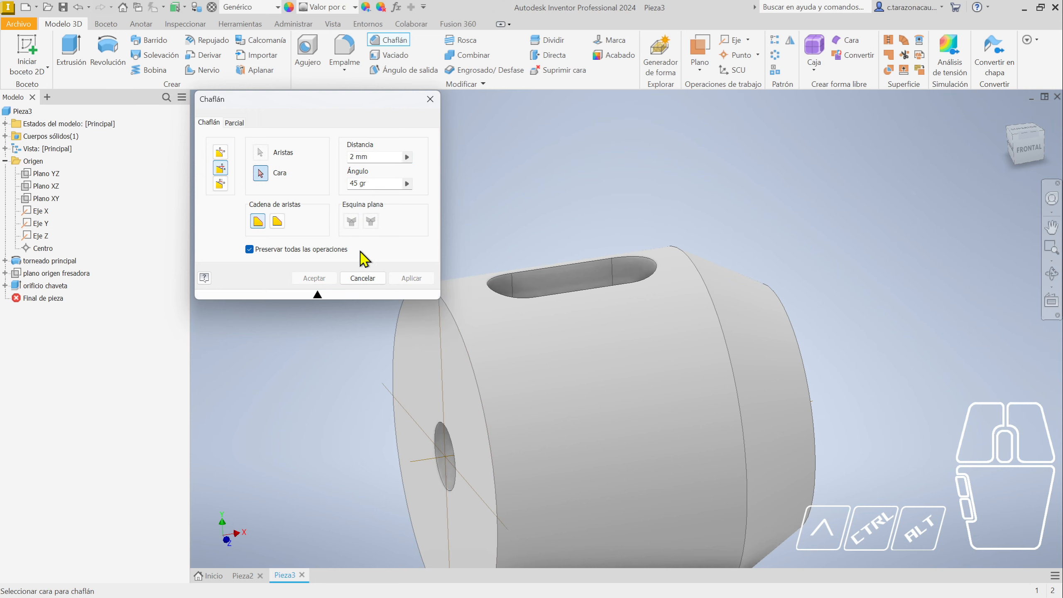
pyautogui.keyDown('shift'); pyautogui.moveTo(486, 317); pyautogui.dragTo(490, 316, button='middle'); pyautogui.keyUp('shift')
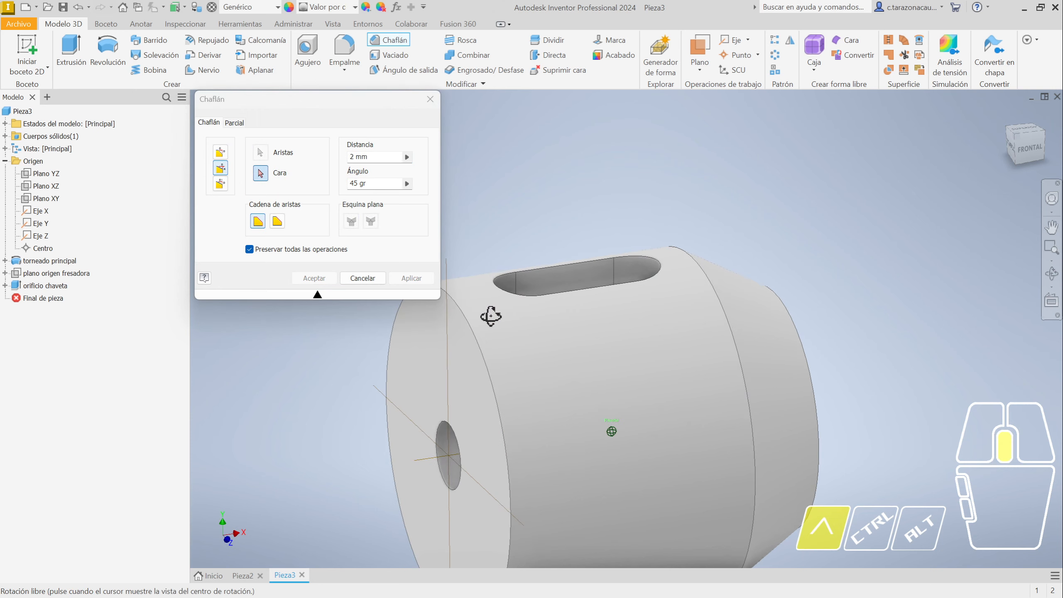
pyautogui.click(435, 329)
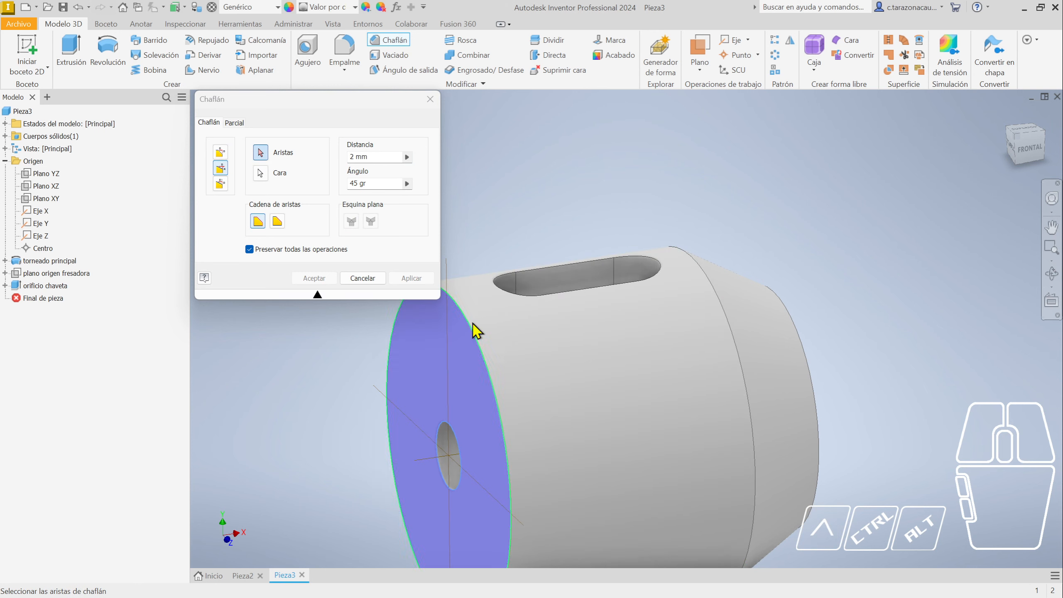
pyautogui.click(476, 331)
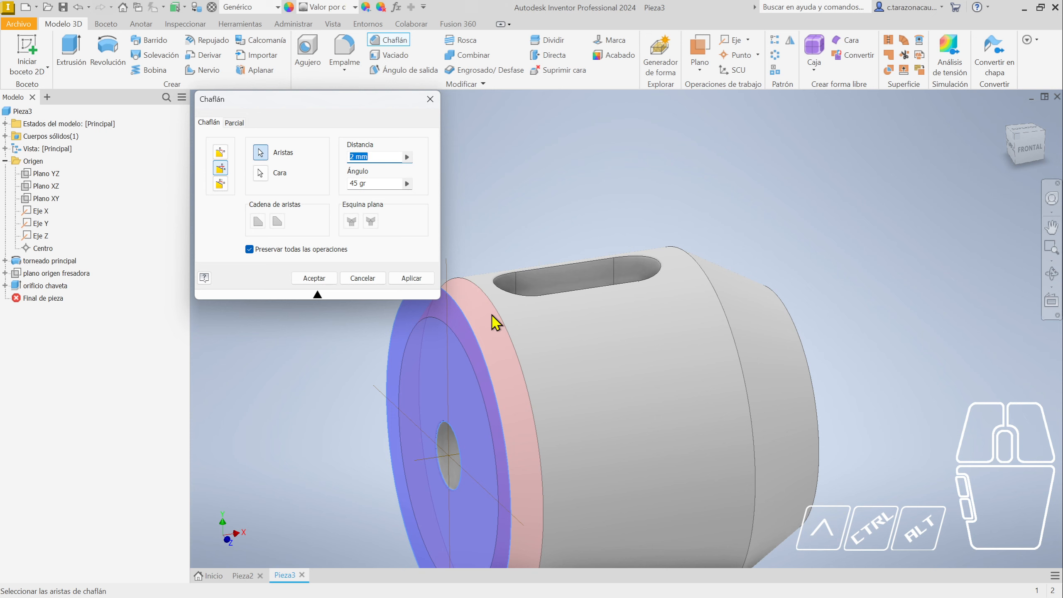
# Try a 30° angle for the end-face chamfer and examine its profile from the front
pyautogui.click(384, 183)
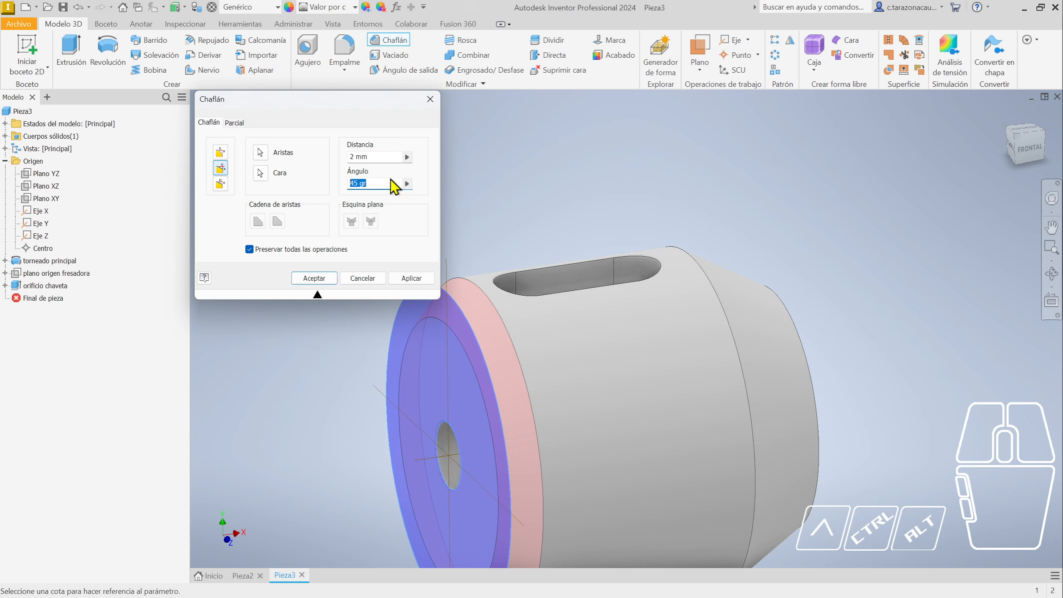
pyautogui.write('30')
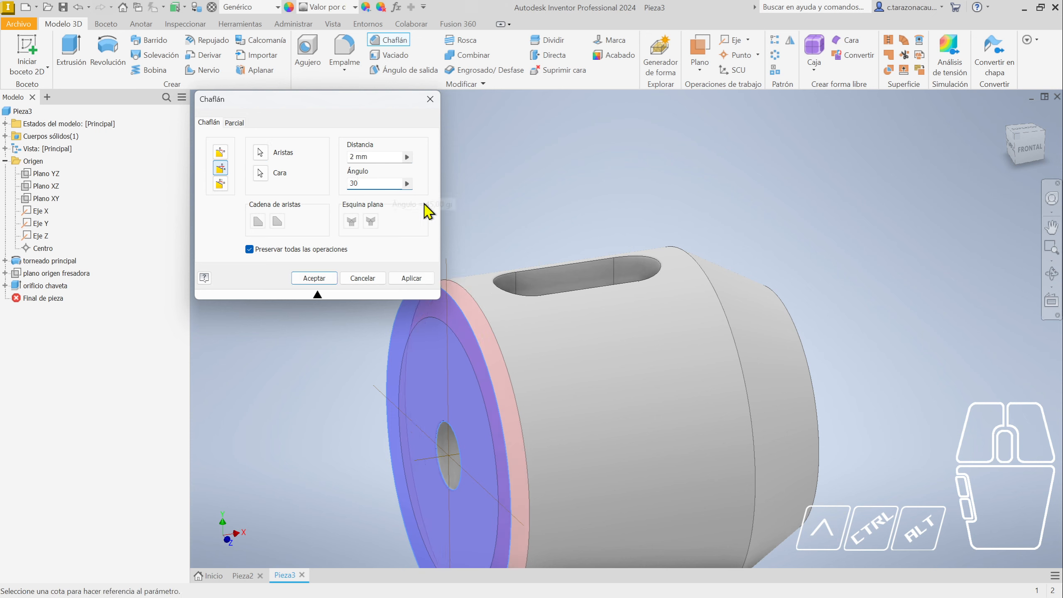
pyautogui.click(395, 156)
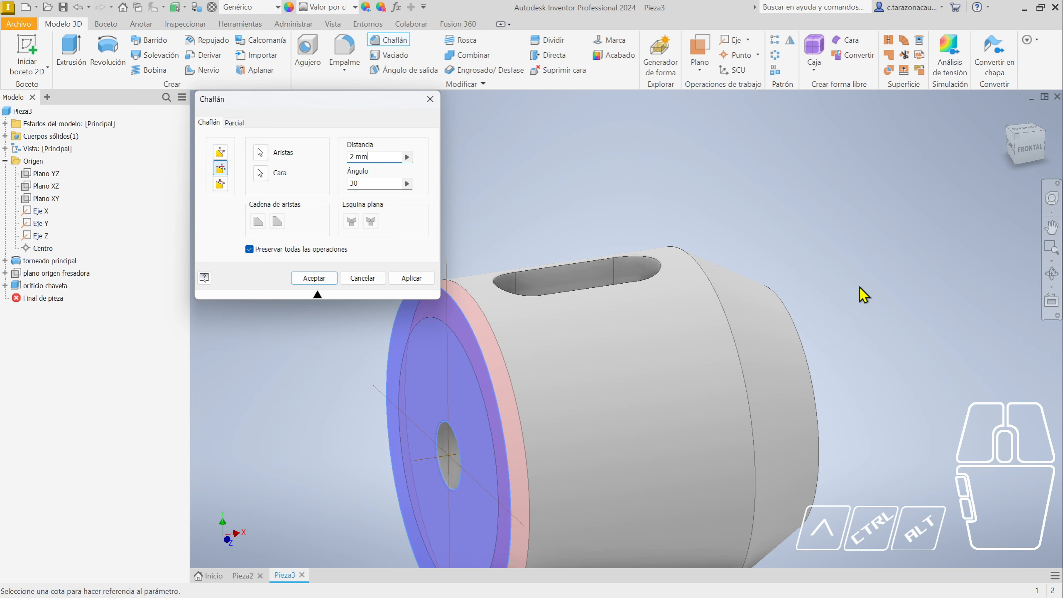
pyautogui.click(1030, 147)
pyautogui.scroll(-3, 525, 218)
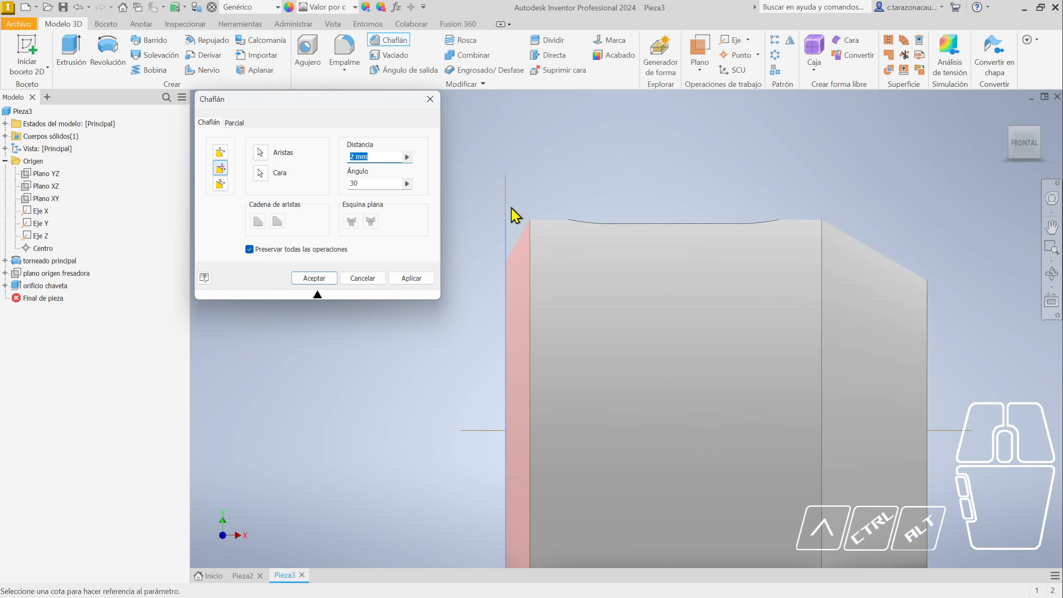
pyautogui.scroll(-2, 516, 215)
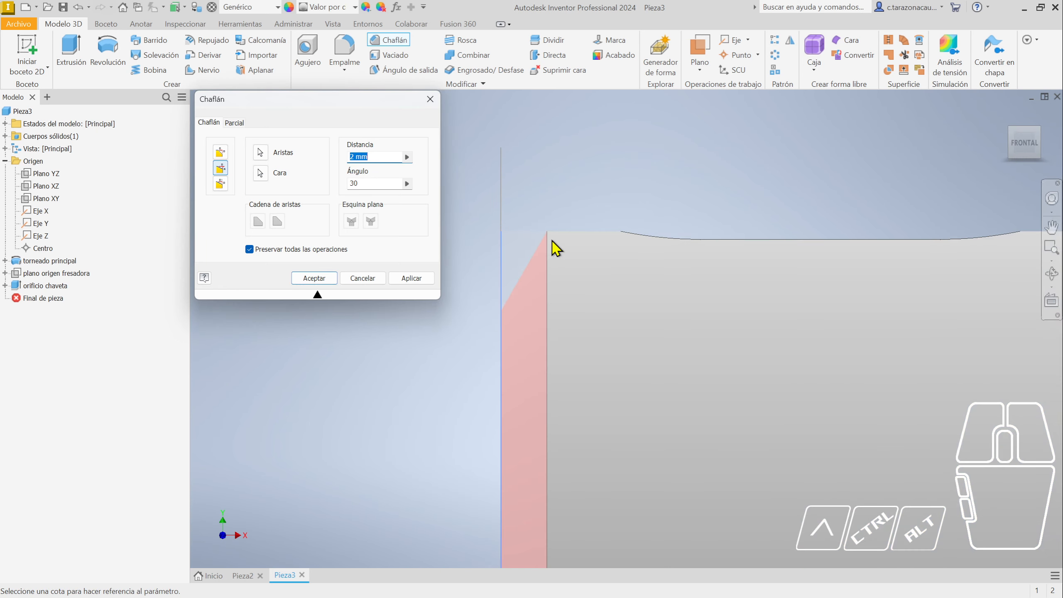
# Set the end-face chamfer's angle to 60° and check its slope
pyautogui.click(381, 184)
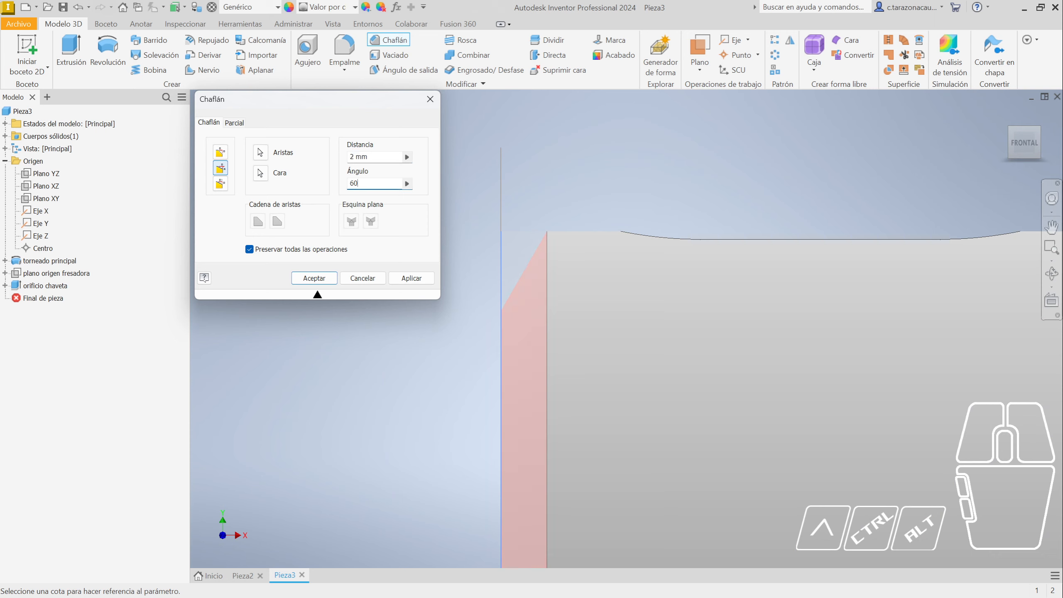
pyautogui.write('60')
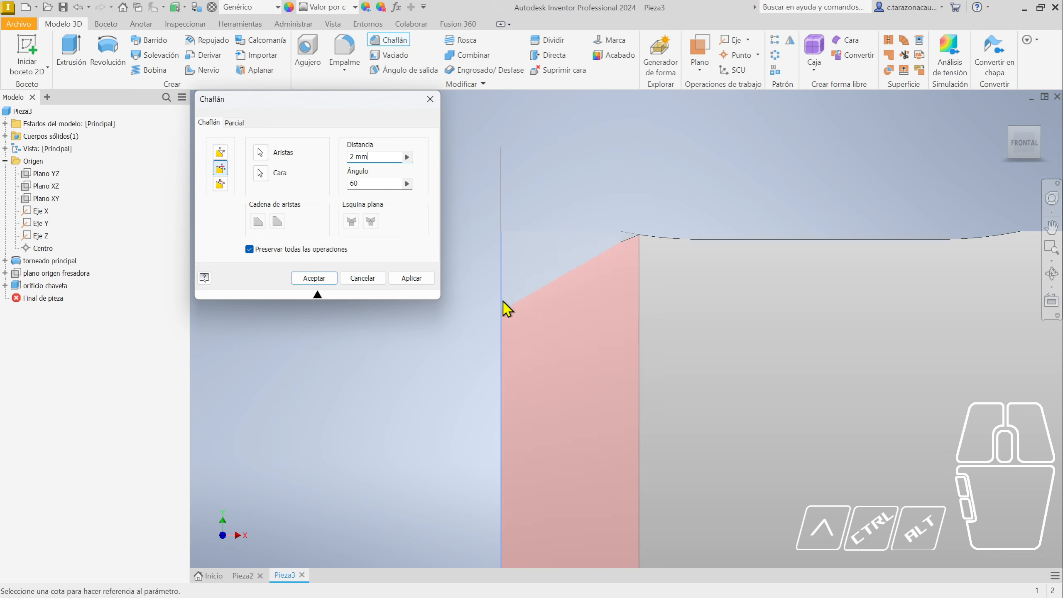
pyautogui.scroll(-3, 572, 293)
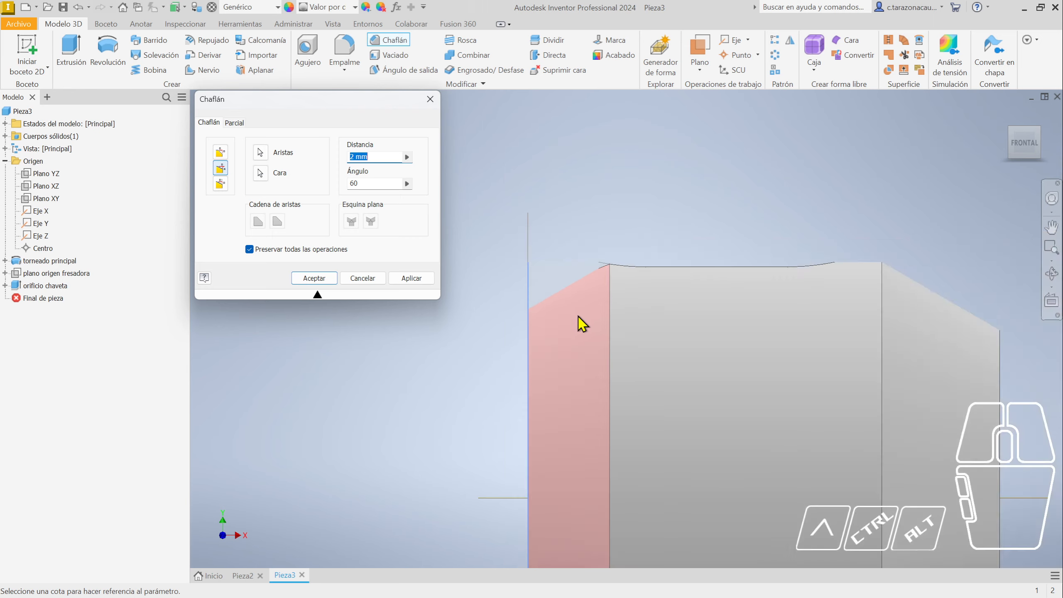
pyautogui.keyDown('shift'); pyautogui.moveTo(582, 326); pyautogui.dragTo(632, 331, button='middle'); pyautogui.keyUp('shift')
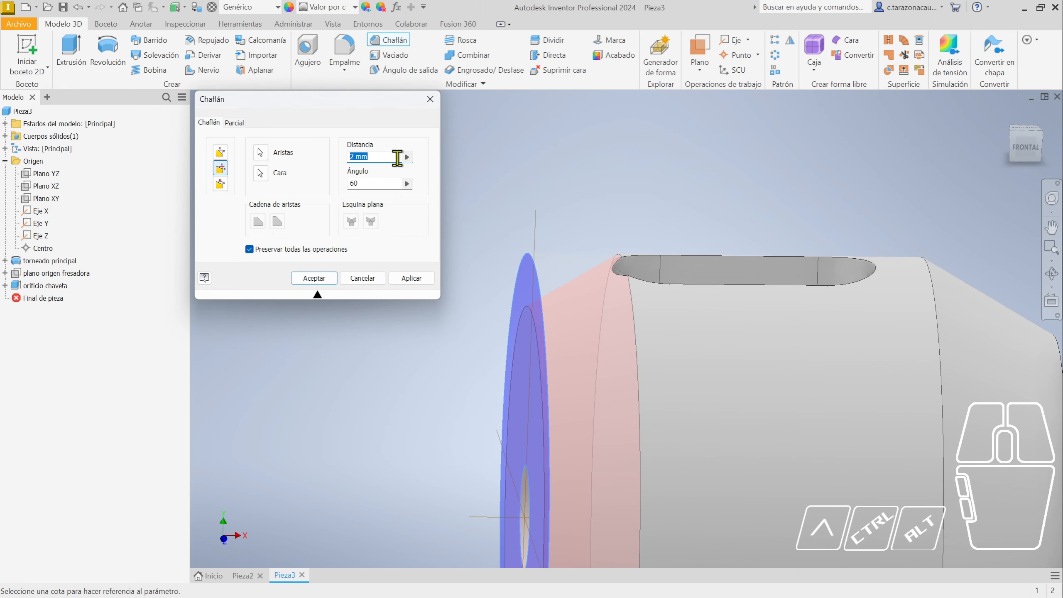
# Set the end-face chamfer's distance to 1 mm and complete the chamfer
pyautogui.moveTo(397, 157); pyautogui.dragTo(337, 161)
pyautogui.write('1')
pyautogui.scroll(3, 590, 370)
pyautogui.scroll(-5, 590, 370)
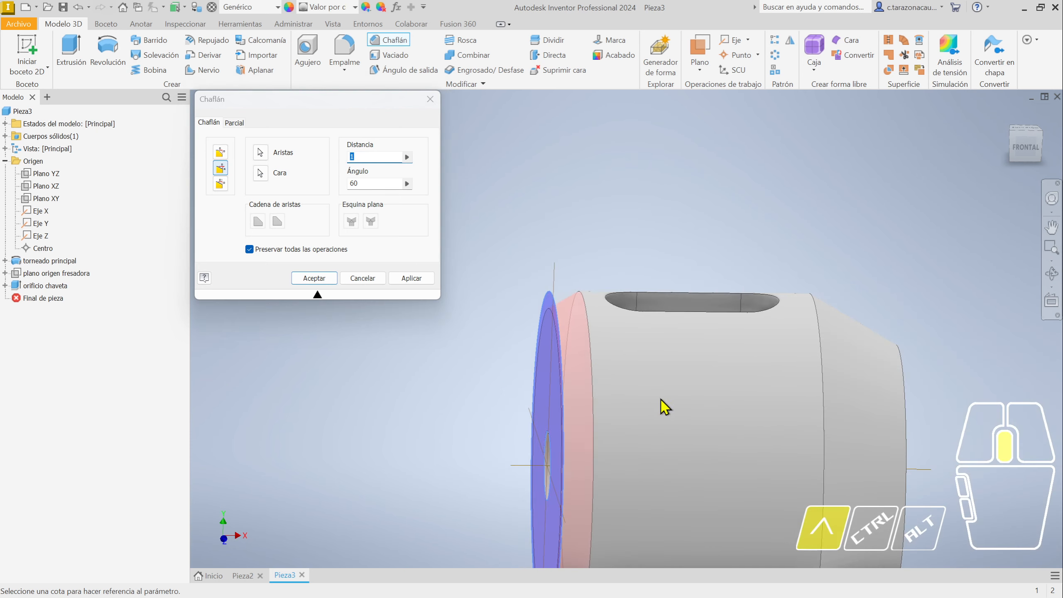
pyautogui.keyDown('shift'); pyautogui.moveTo(665, 404); pyautogui.dragTo(802, 281, button='middle'); pyautogui.keyUp('shift')
pyautogui.click(1026, 144)
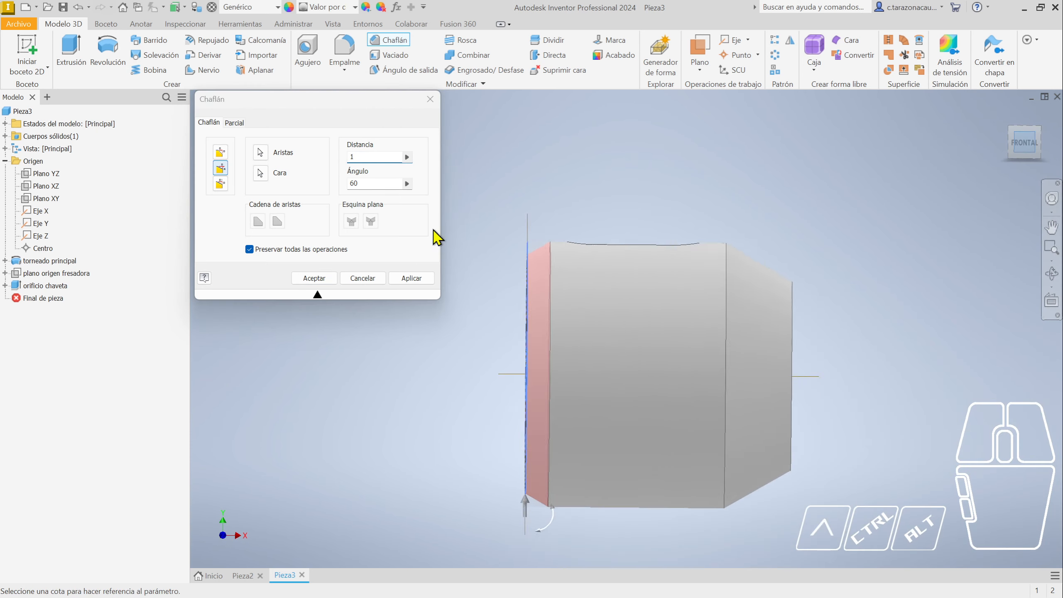
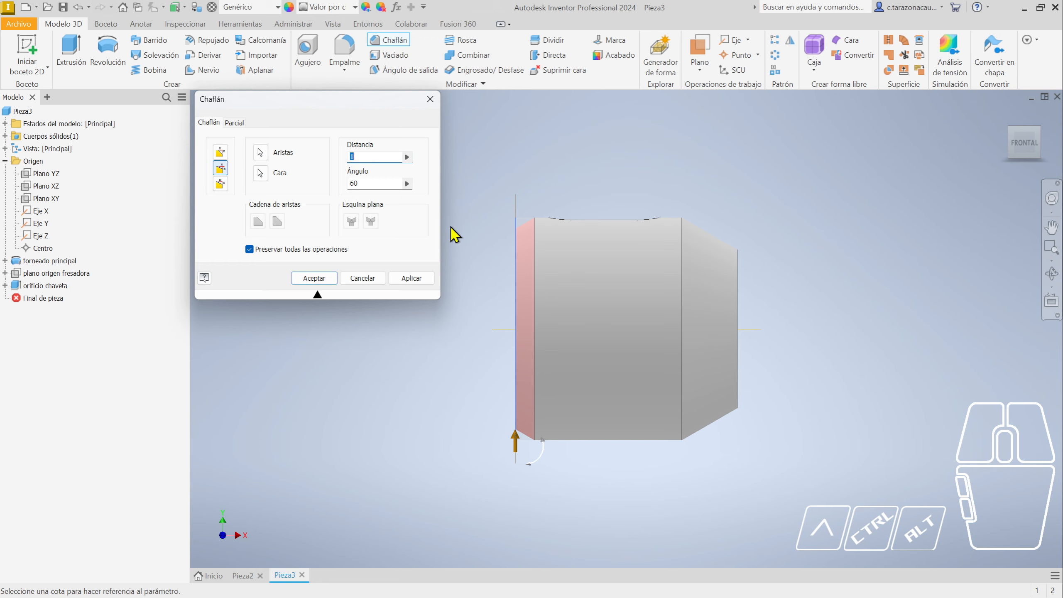
pyautogui.click(409, 279)
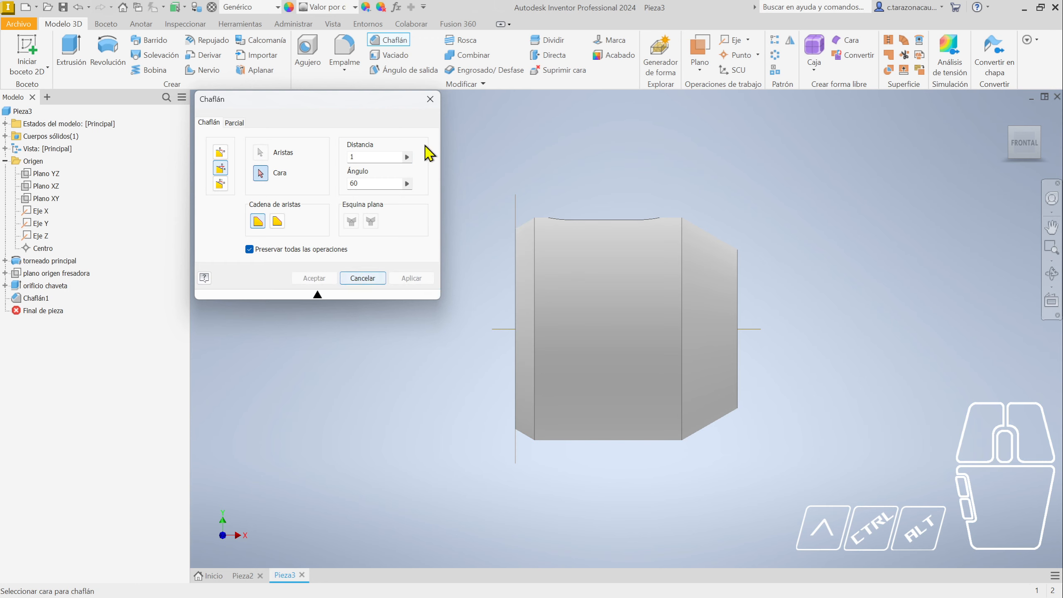
pyautogui.click(430, 99)
# Rename the end-face chamfer feature as "Chaflan posterior"
pyautogui.keyDown('shift'); pyautogui.moveTo(556, 298); pyautogui.dragTo(577, 312, button='middle'); pyautogui.keyUp('shift')
pyautogui.click(41, 300)
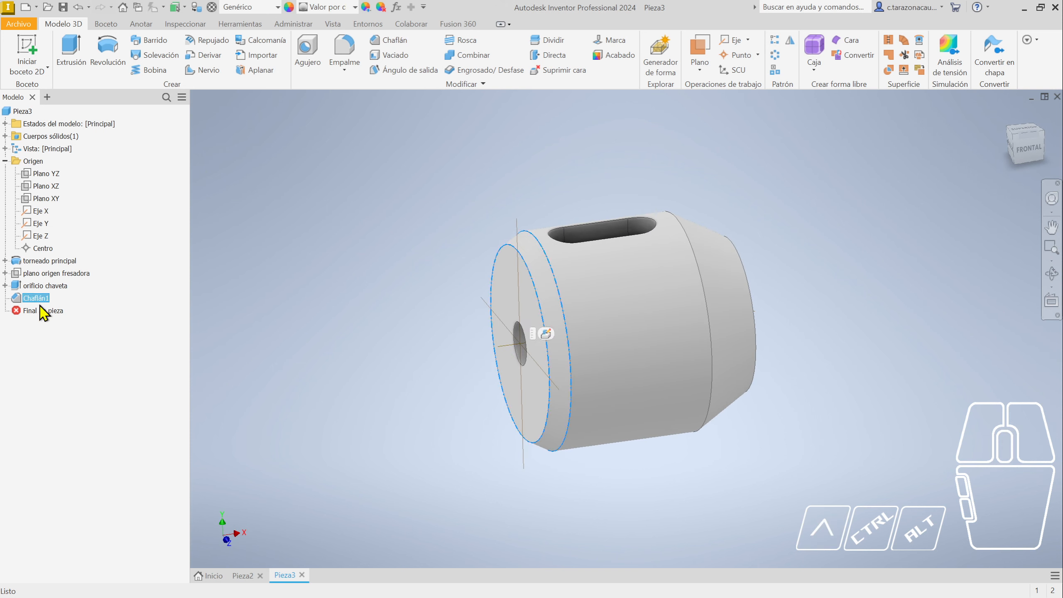
pyautogui.click(47, 299)
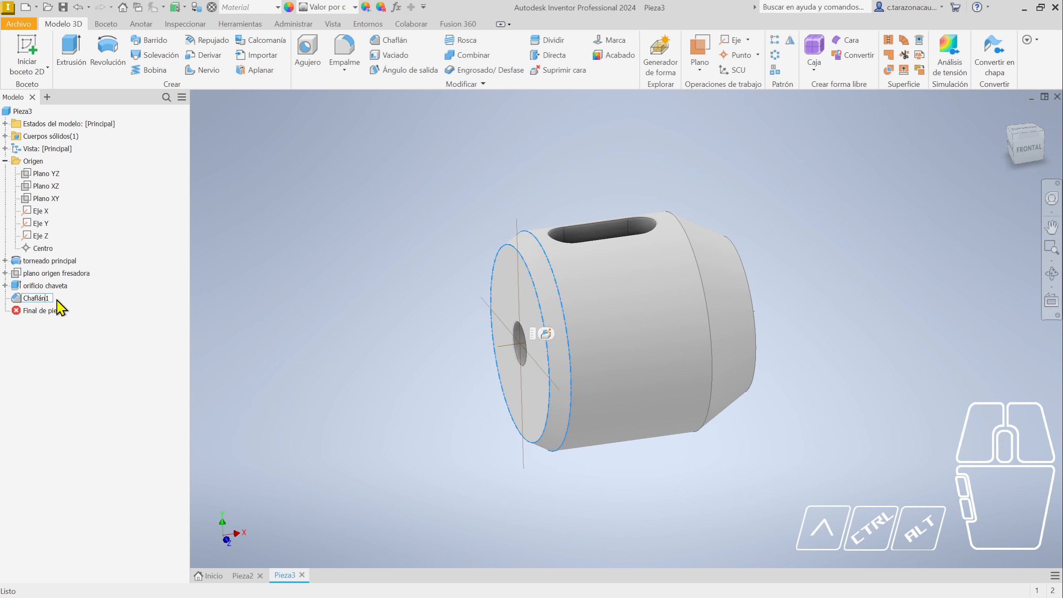
pyautogui.write('Chaflan posterior')
pyautogui.click(75, 298)
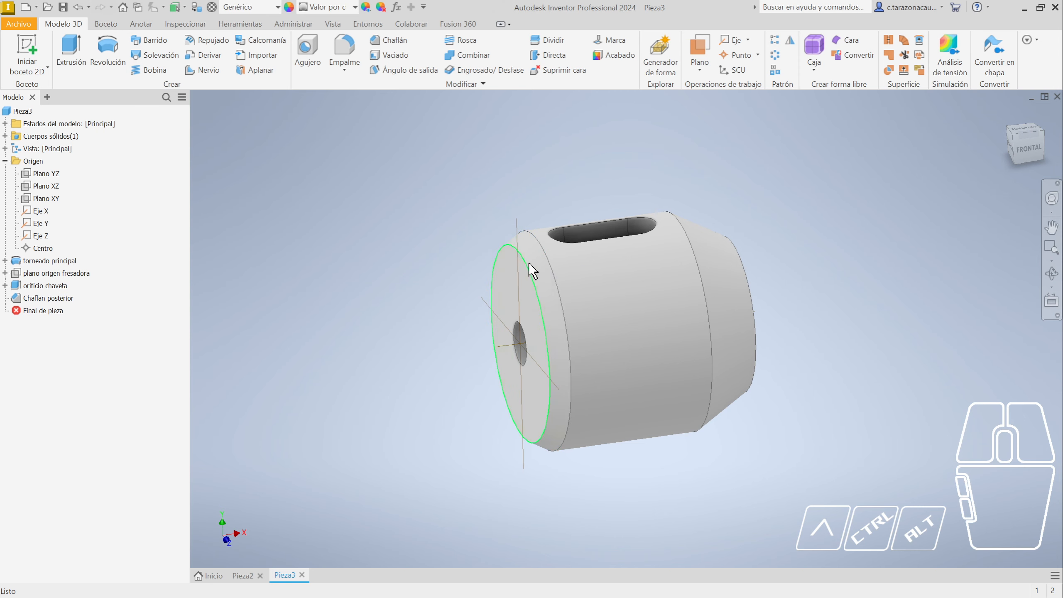
# Set up a 0.5 mm equal-distance chamfer on the keyway slot's outer rim and the small bore's mouth edge
pyautogui.moveTo(708, 195)
pyautogui.keyDown('shift'); pyautogui.mouseDown(button='middle')
pyautogui.moveTo(735, 200)
pyautogui.moveTo(719, 211)
pyautogui.mouseUp(button='middle'); pyautogui.keyUp('shift')
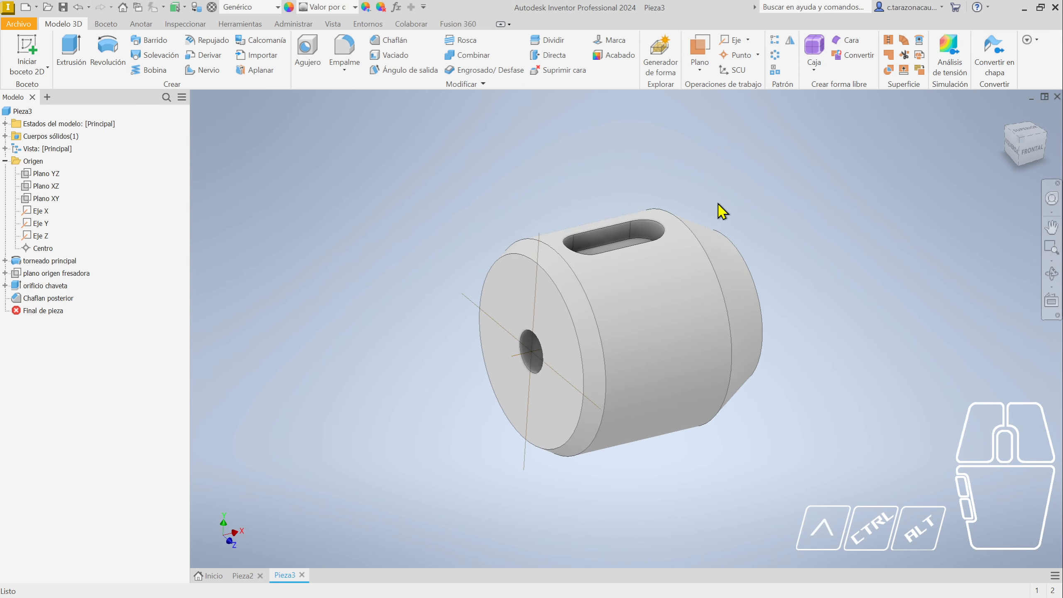
pyautogui.scroll(3, 719, 211)
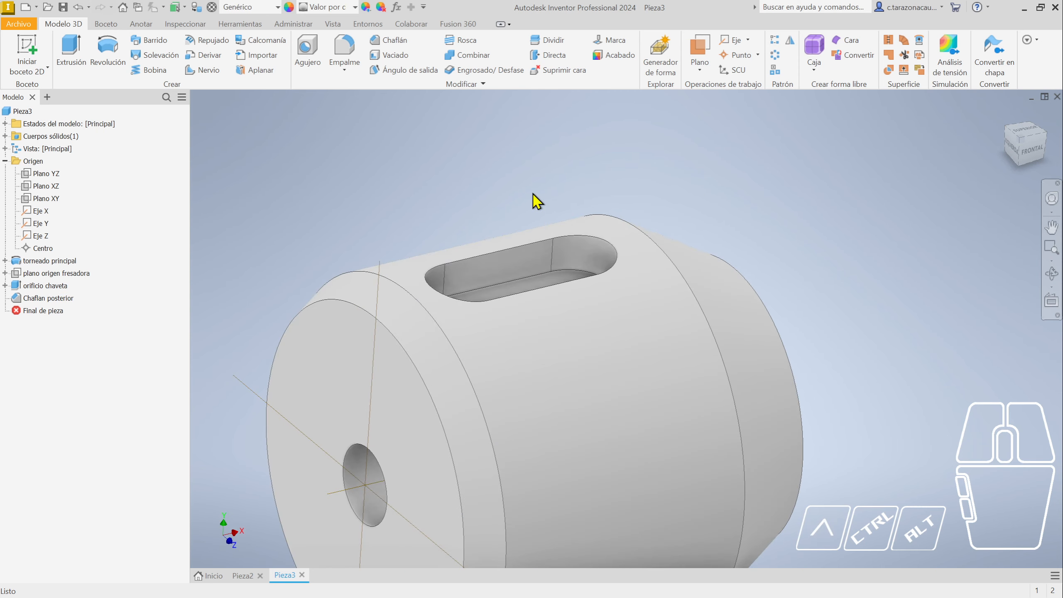
pyautogui.click(396, 41)
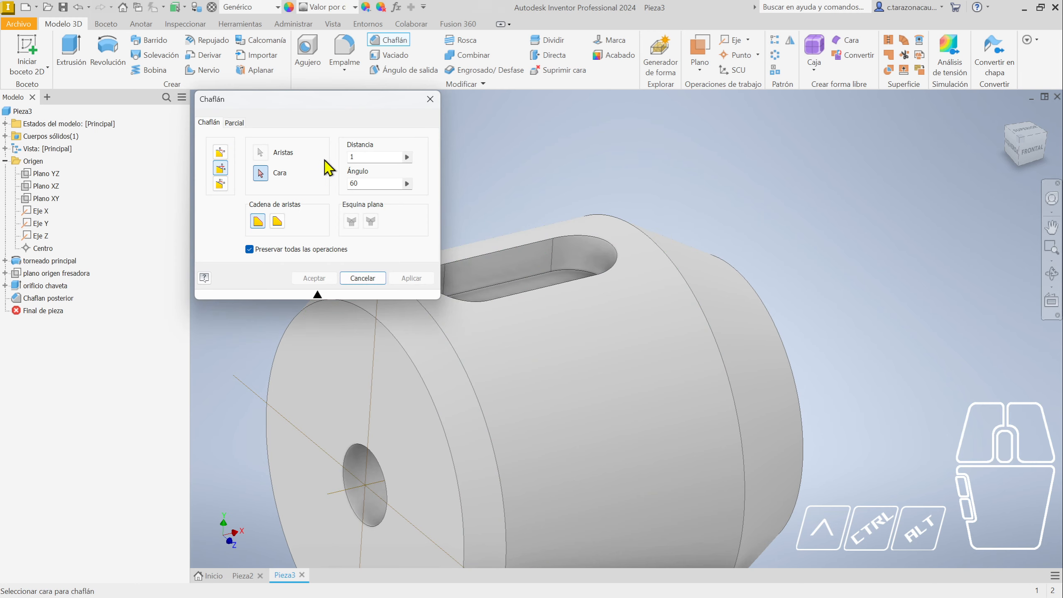
pyautogui.click(223, 156)
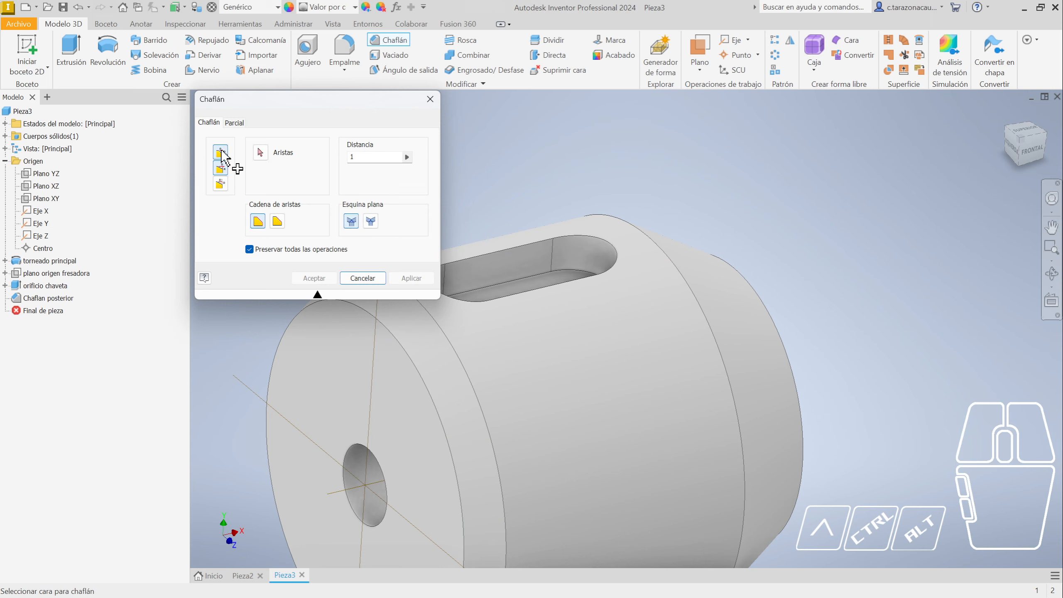
pyautogui.click(369, 157)
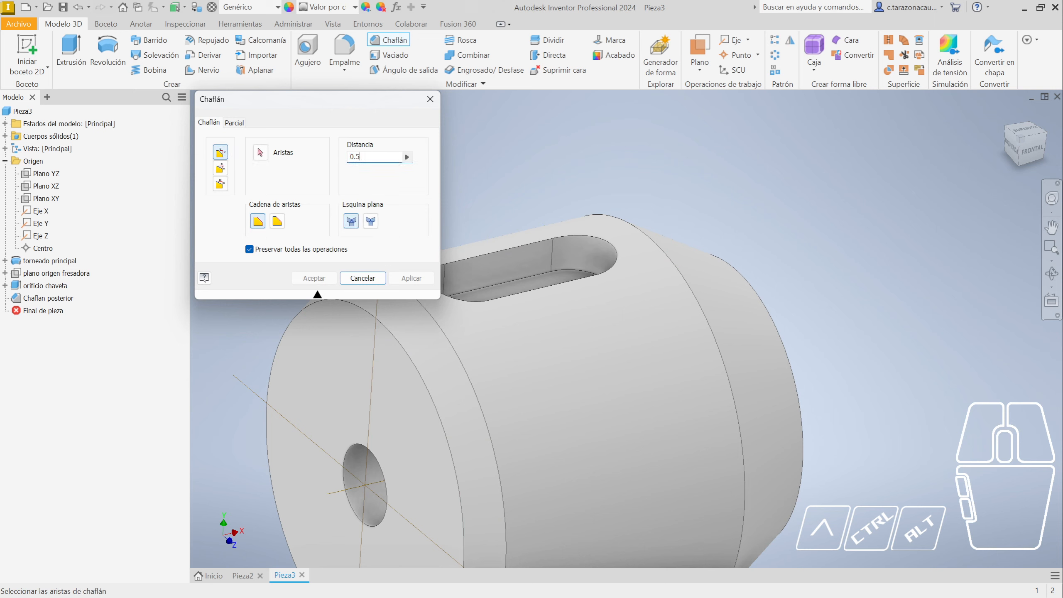
pyautogui.click(518, 245)
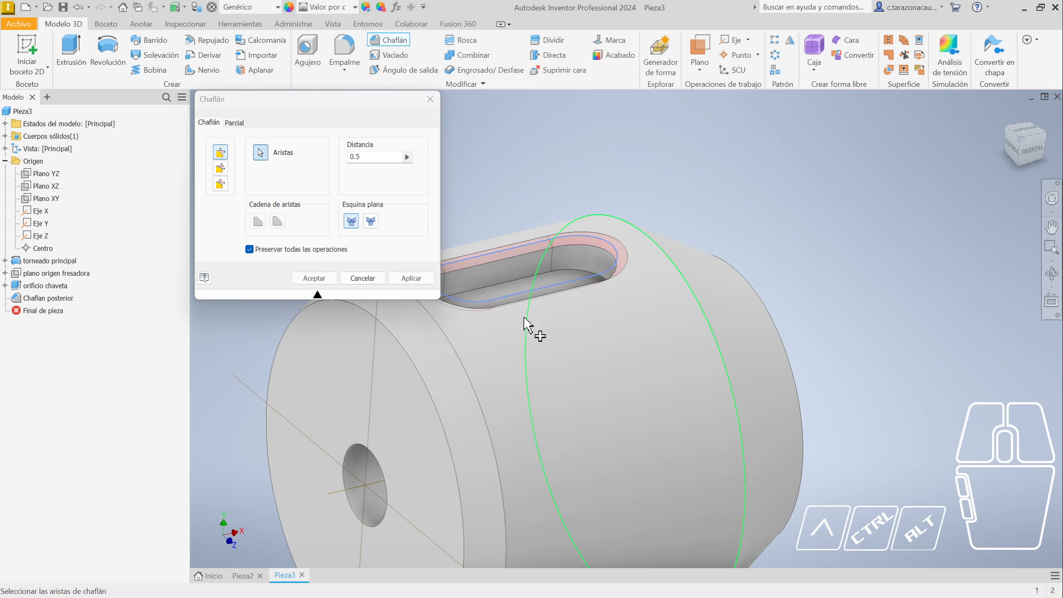
pyautogui.scroll(3, 471, 345)
pyautogui.scroll(-3, 420, 448)
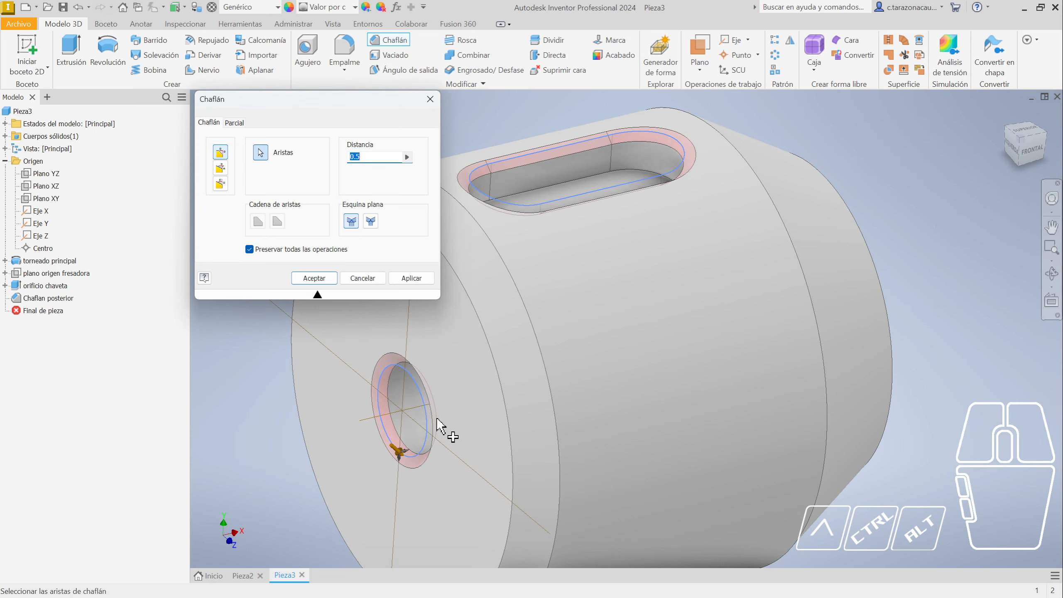
# Add the wide bore's mouth edge to the 0.5 mm chamfer and complete the feature
pyautogui.scroll(2, 461, 436)
pyautogui.keyDown('shift'); pyautogui.moveTo(481, 439); pyautogui.dragTo(497, 415, button='middle'); pyautogui.keyUp('shift')
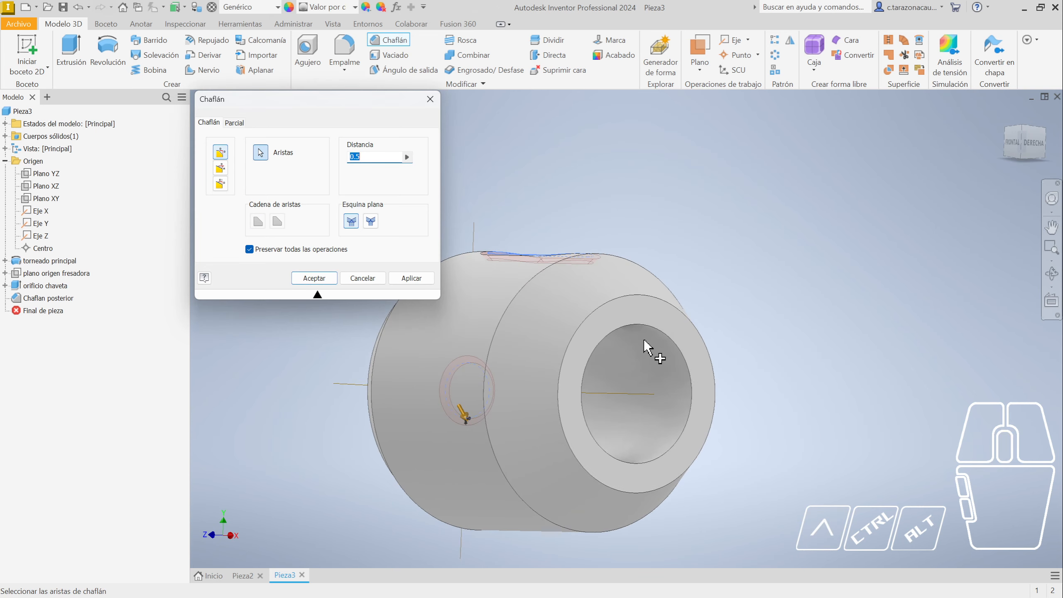
pyautogui.click(621, 332)
pyautogui.keyDown('shift'); pyautogui.moveTo(691, 410); pyautogui.dragTo(486, 377, button='middle'); pyautogui.keyUp('shift')
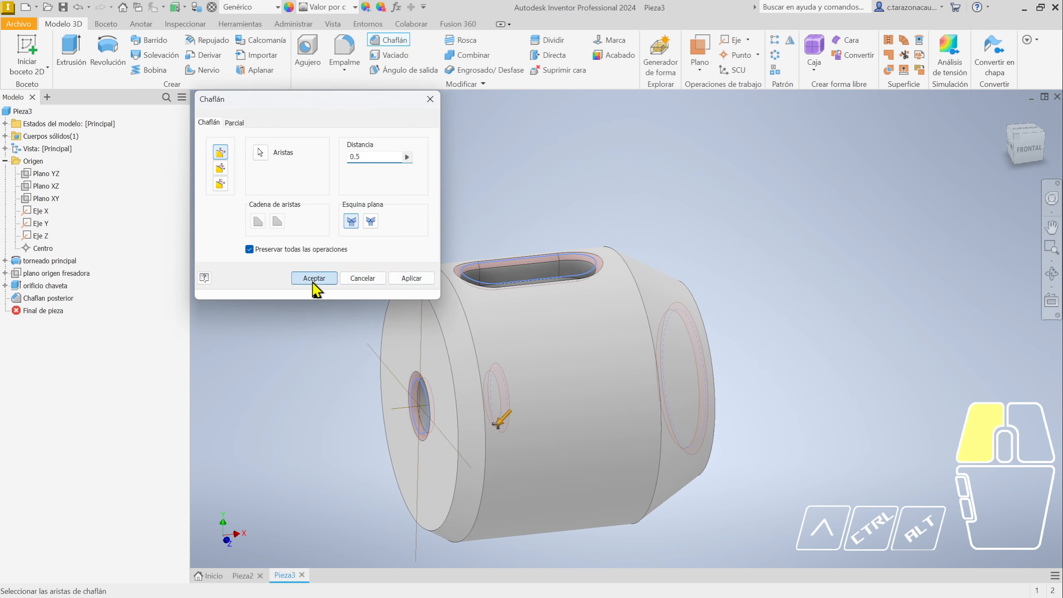
pyautogui.click(315, 280)
pyautogui.keyDown('shift'); pyautogui.moveTo(777, 450); pyautogui.dragTo(620, 449, button='middle'); pyautogui.keyUp('shift')
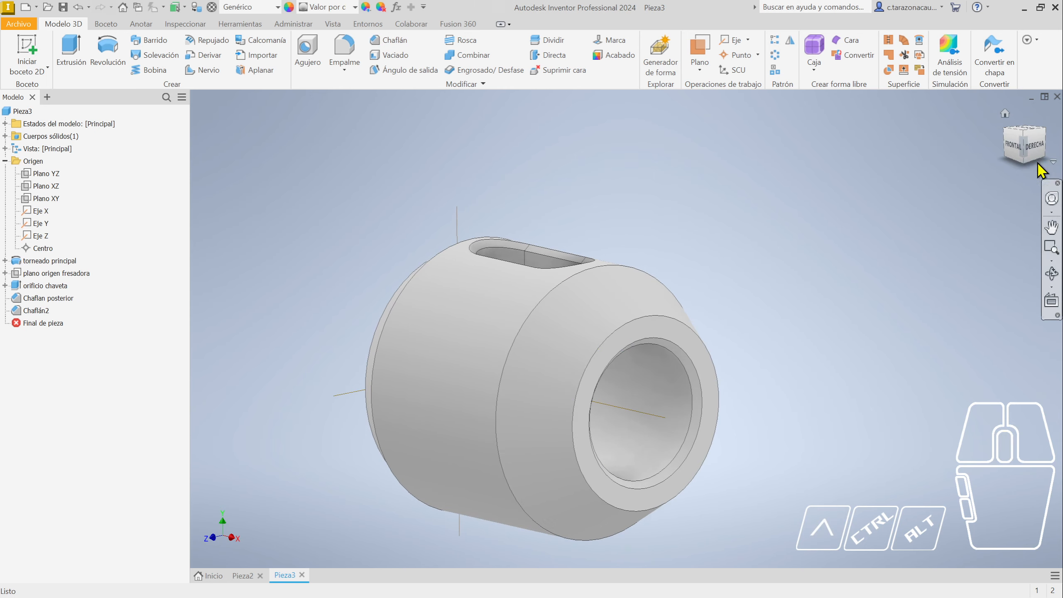
# Hide the X, Y and Z origin axes of the part
pyautogui.click(1022, 145)
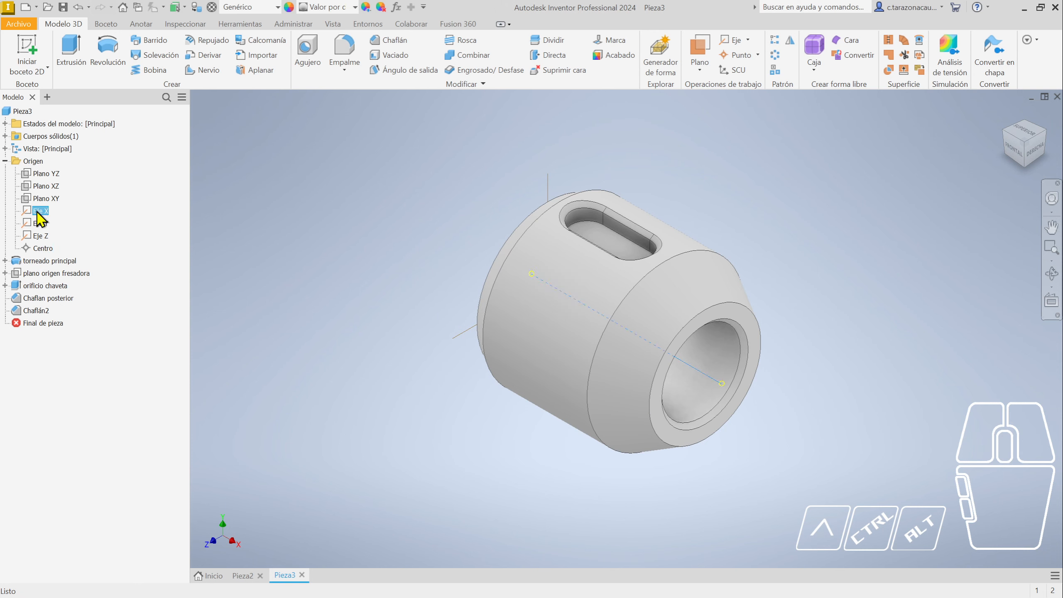
pyautogui.keyDown('shift'); pyautogui.click(42, 236); pyautogui.keyUp('shift')
pyautogui.rightClick(46, 239)
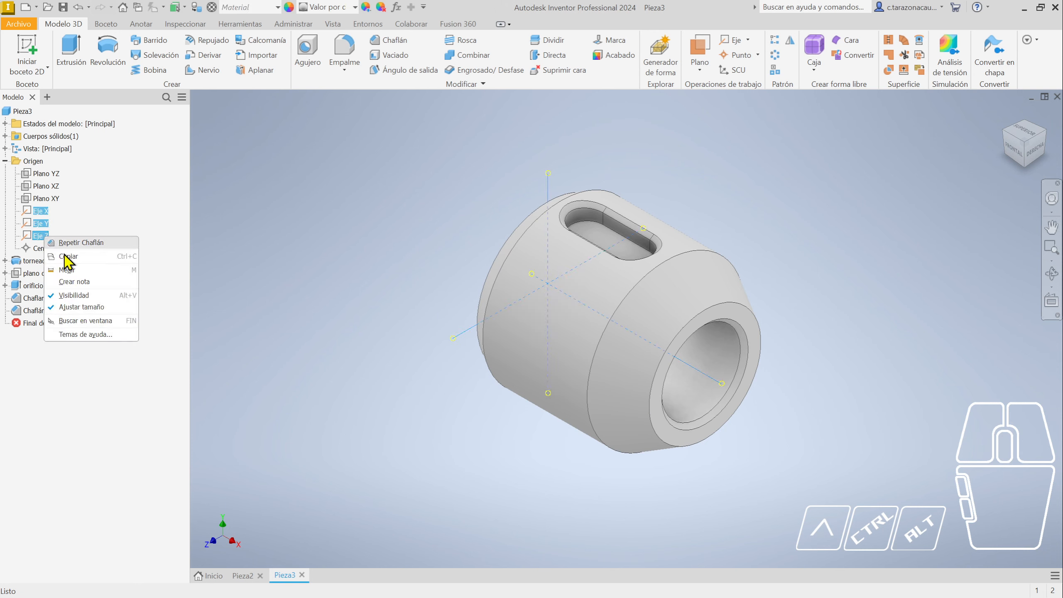
pyautogui.click(87, 301)
pyautogui.scroll(-3, 816, 257)
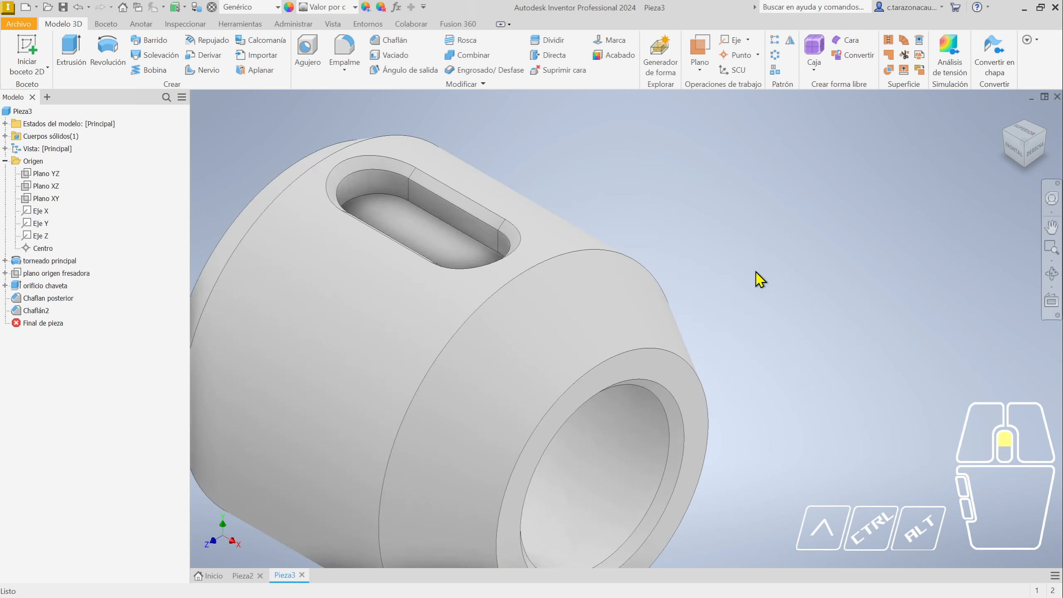
pyautogui.scroll(2, 756, 275)
pyautogui.keyDown('shift'); pyautogui.moveTo(657, 347); pyautogui.dragTo(675, 361, button='middle'); pyautogui.keyUp('shift')
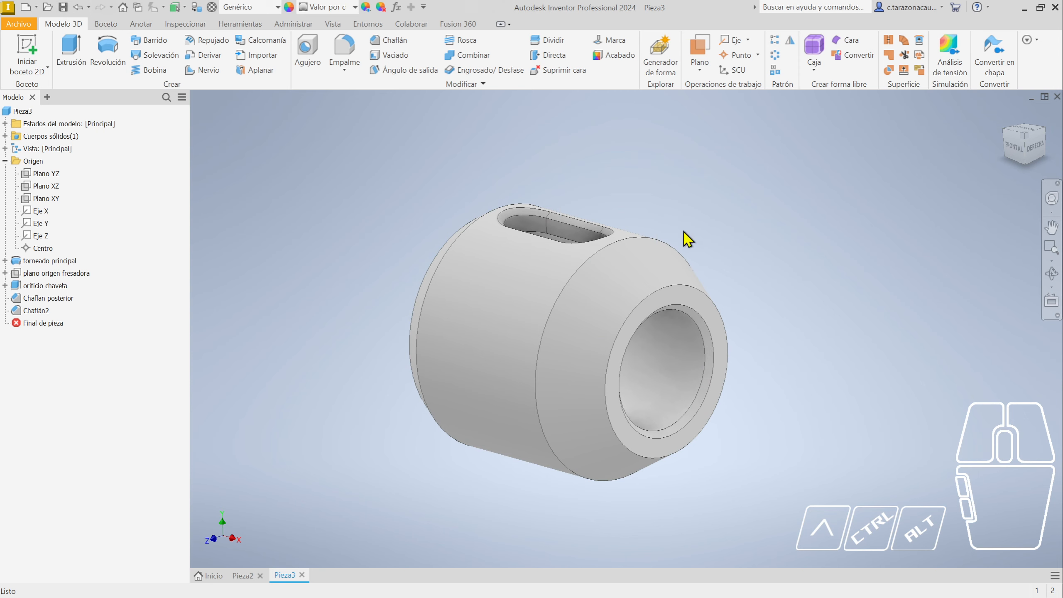
pyautogui.keyDown('shift'); pyautogui.moveTo(735, 232); pyautogui.dragTo(652, 219, button='middle'); pyautogui.keyUp('shift')
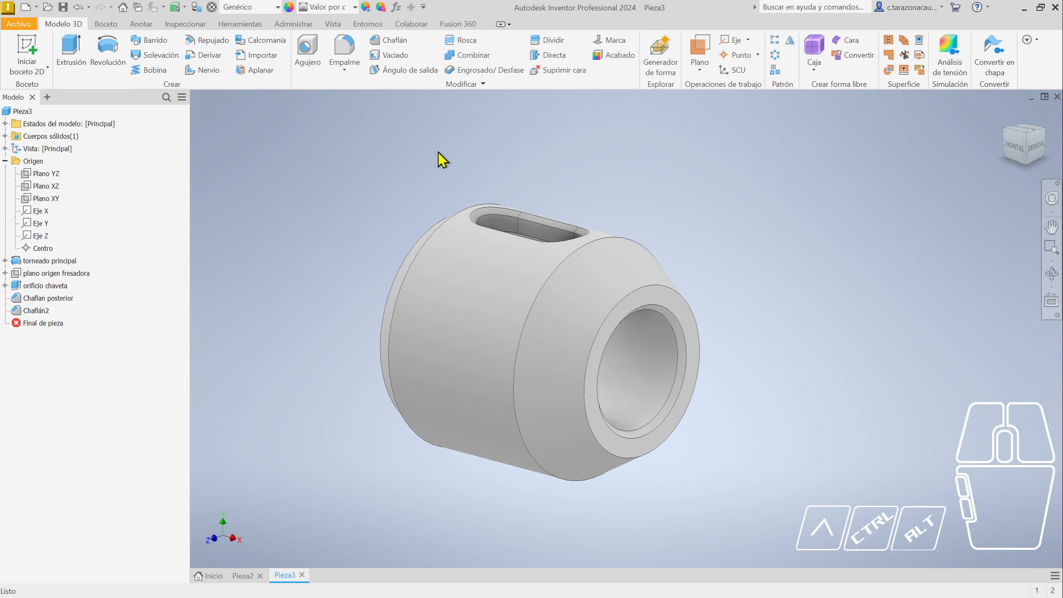
# Try the Acuarela visual style on the part
pyautogui.click(341, 26)
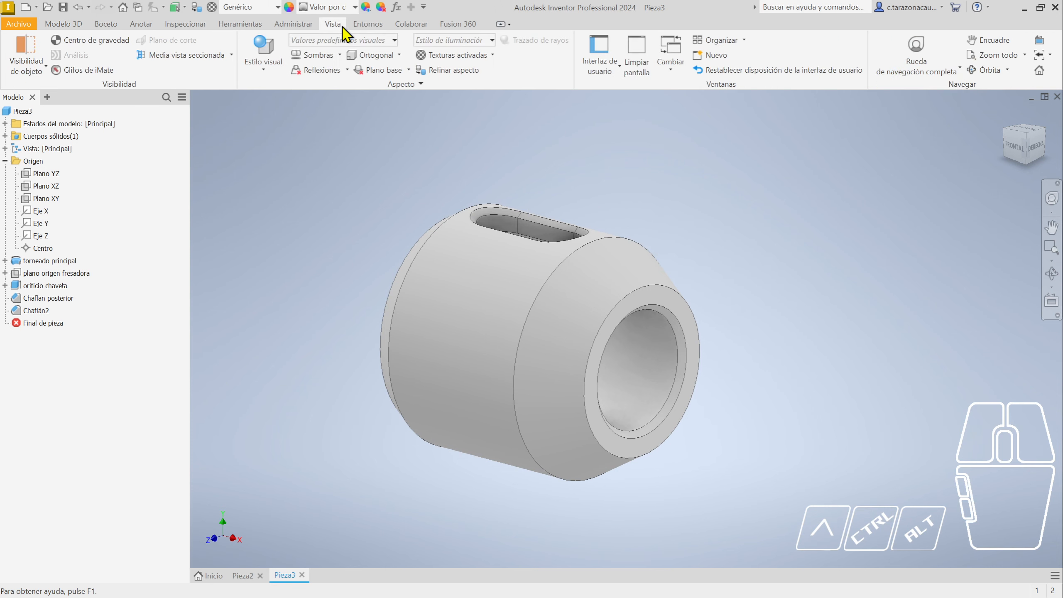
pyautogui.click(266, 71)
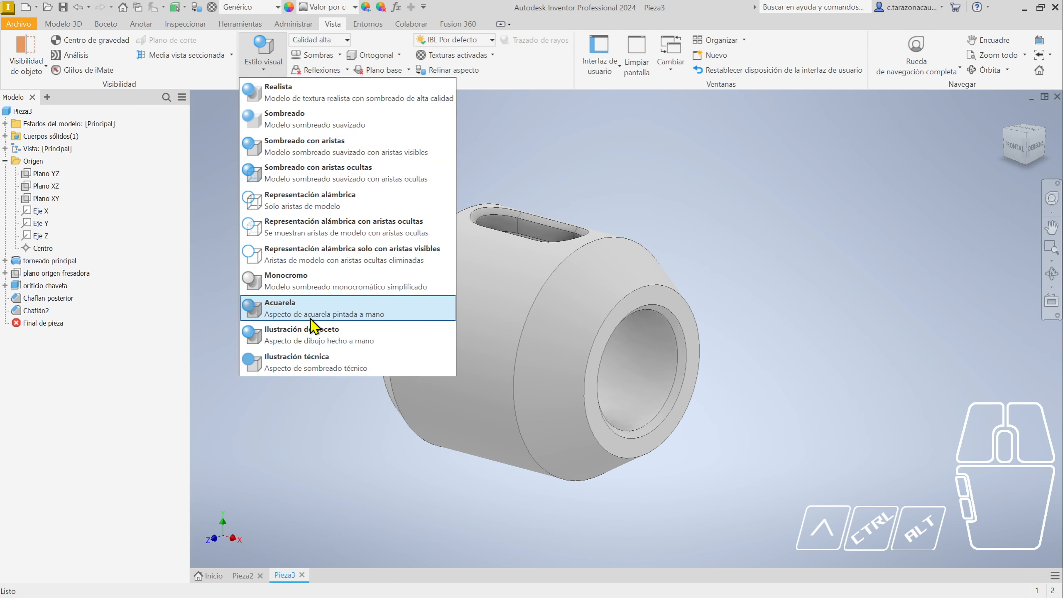
pyautogui.click(312, 327)
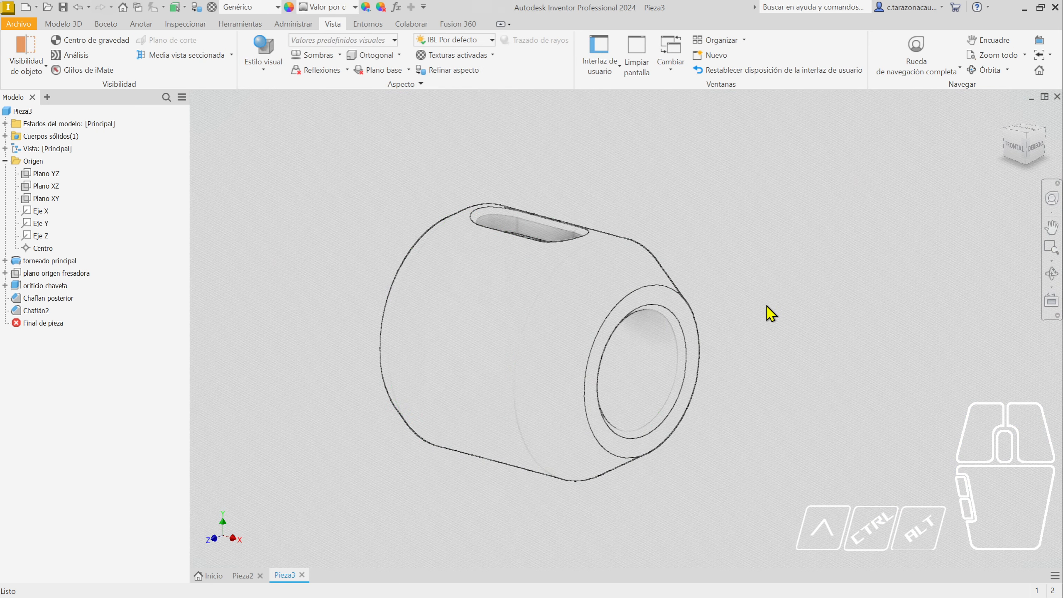
pyautogui.scroll(6, 667, 352)
pyautogui.scroll(-7, 667, 351)
pyautogui.scroll(2, 418, 191)
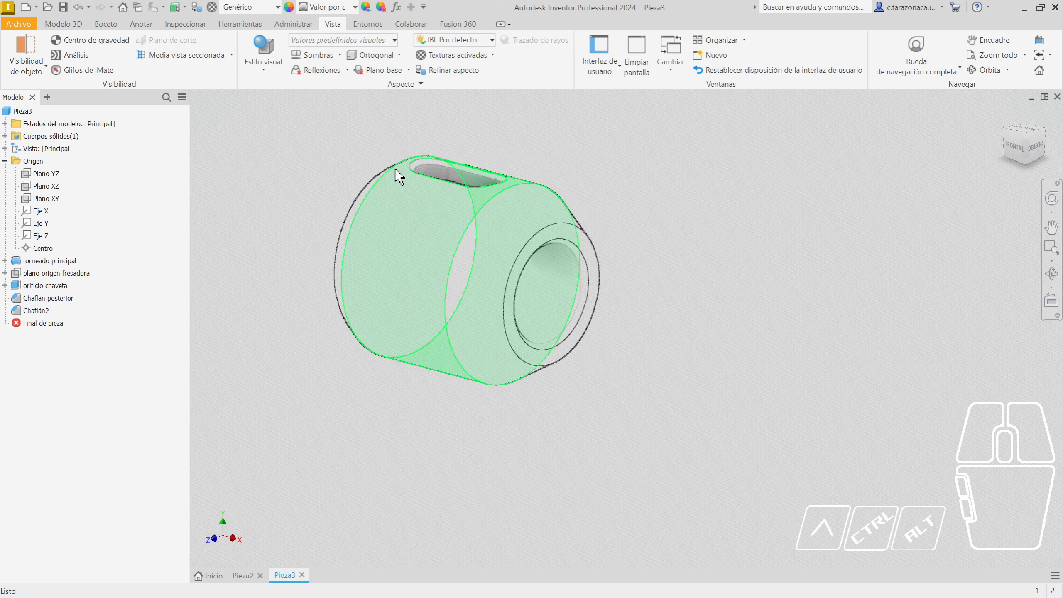
# Try the Ilustración de boceto and Ilustración técnica visual styles on the part
pyautogui.click(259, 68)
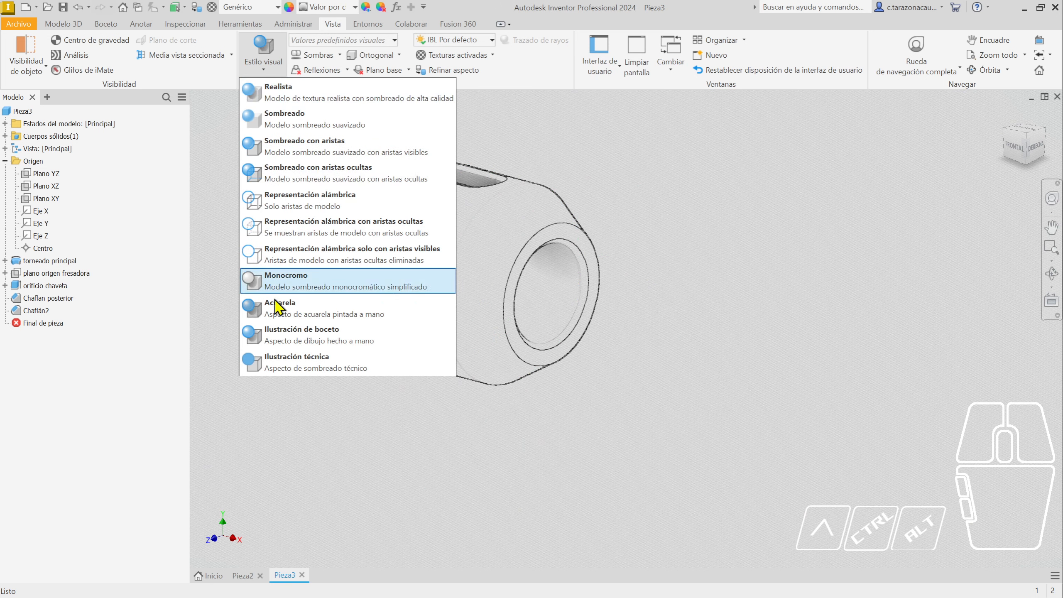
pyautogui.click(310, 333)
pyautogui.click(263, 63)
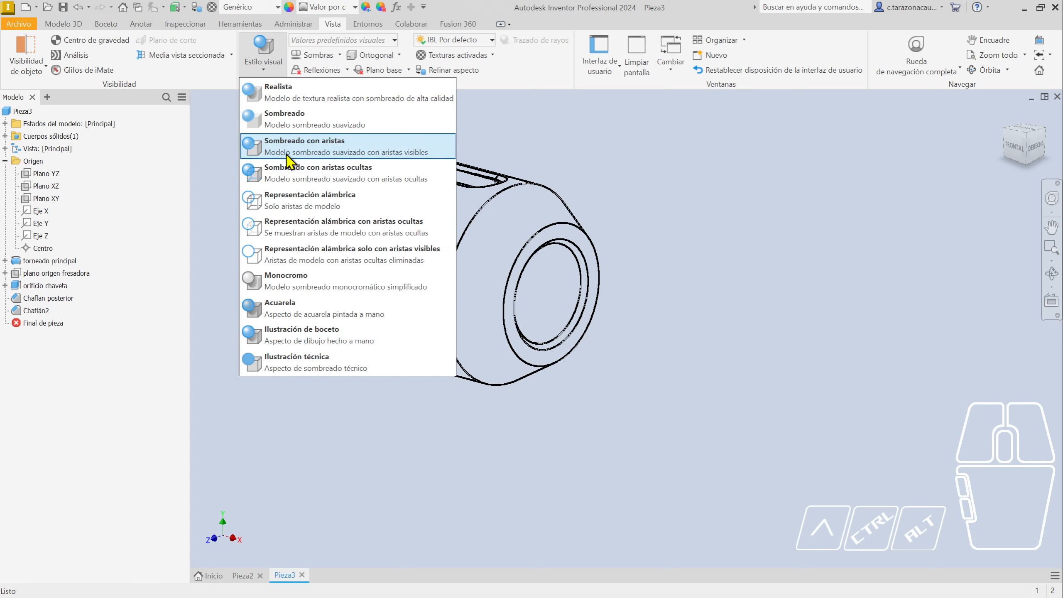
pyautogui.click(296, 368)
# Return the part's display to the Sombreado con aristas visual style
pyautogui.click(263, 63)
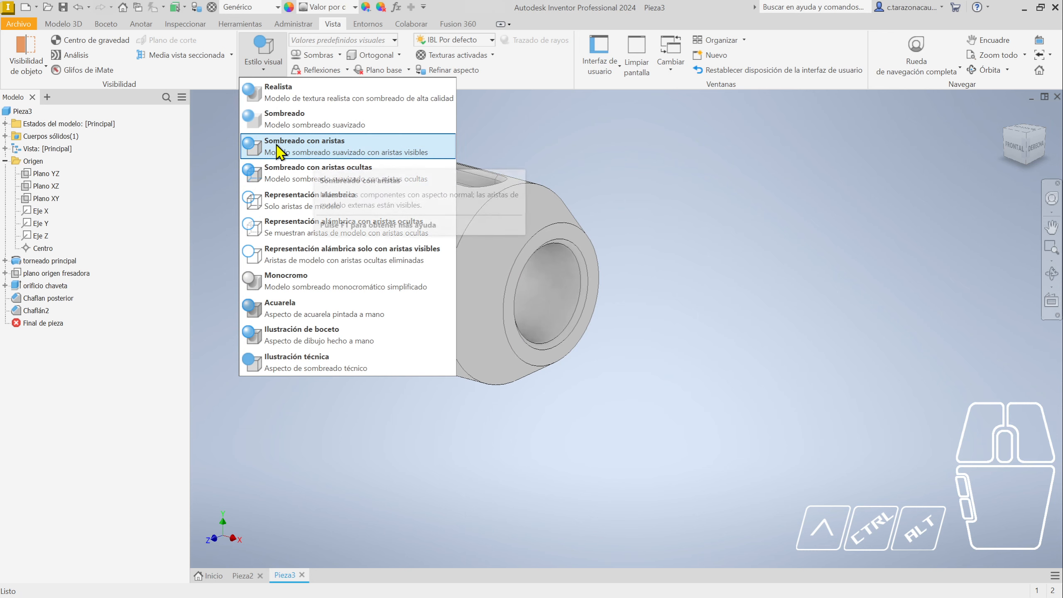
pyautogui.click(313, 155)
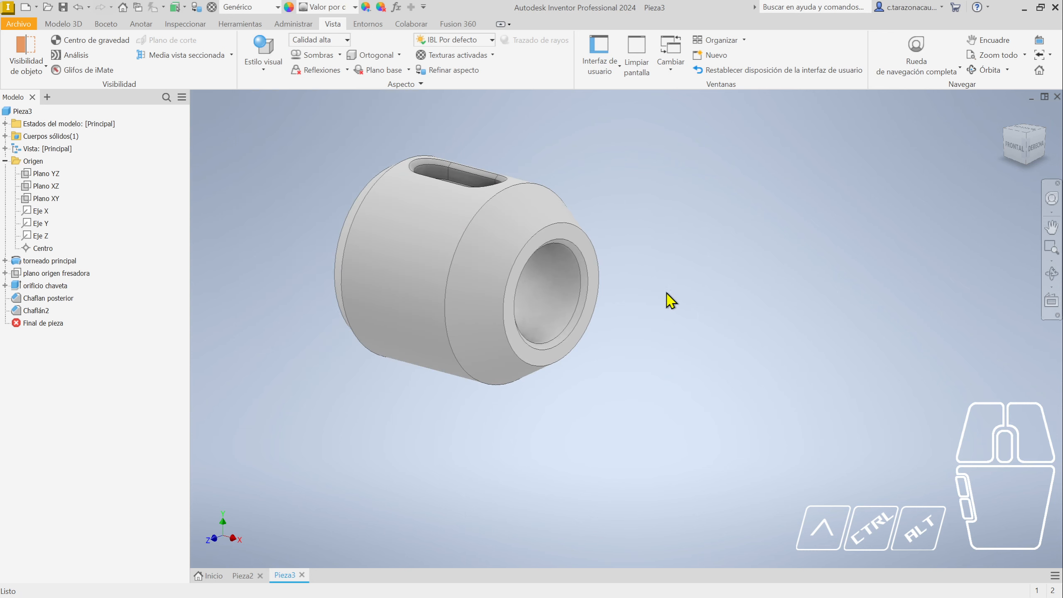
pyautogui.moveTo(631, 309)
pyautogui.keyDown('shift'); pyautogui.mouseDown(button='middle')
pyautogui.moveTo(551, 297)
pyautogui.moveTo(532, 330)
pyautogui.moveTo(624, 316)
pyautogui.moveTo(636, 302)
pyautogui.mouseUp(button='middle'); pyautogui.keyUp('shift')
# Try the Realista and Sombreado visual styles, rotating the part to inspect each one
pyautogui.click(264, 66)
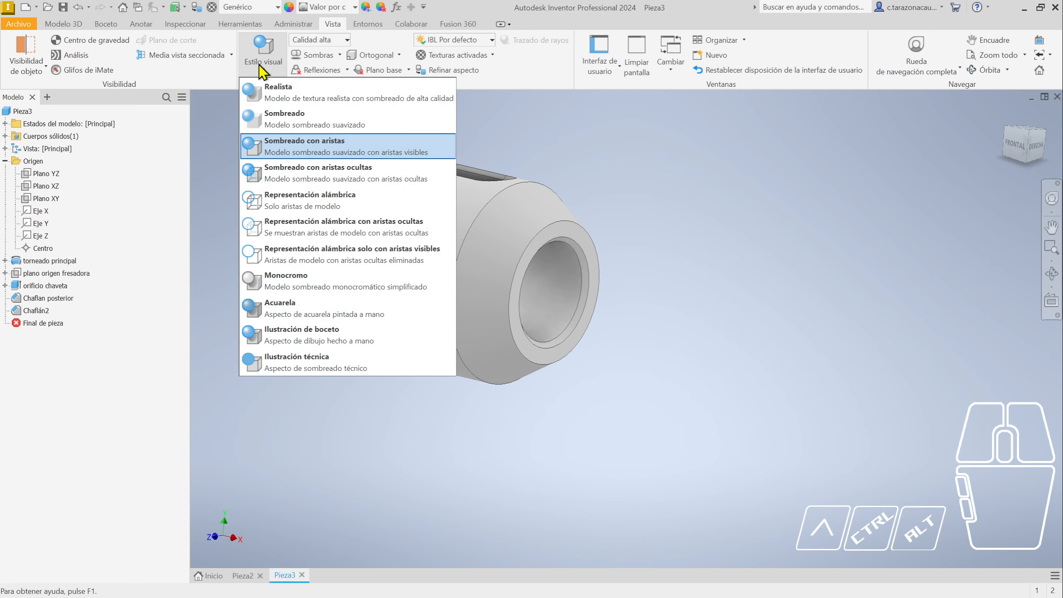
pyautogui.click(282, 102)
pyautogui.moveTo(545, 293)
pyautogui.keyDown('shift'); pyautogui.mouseDown(button='middle')
pyautogui.moveTo(600, 318)
pyautogui.moveTo(496, 292)
pyautogui.mouseUp(button='middle'); pyautogui.keyUp('shift')
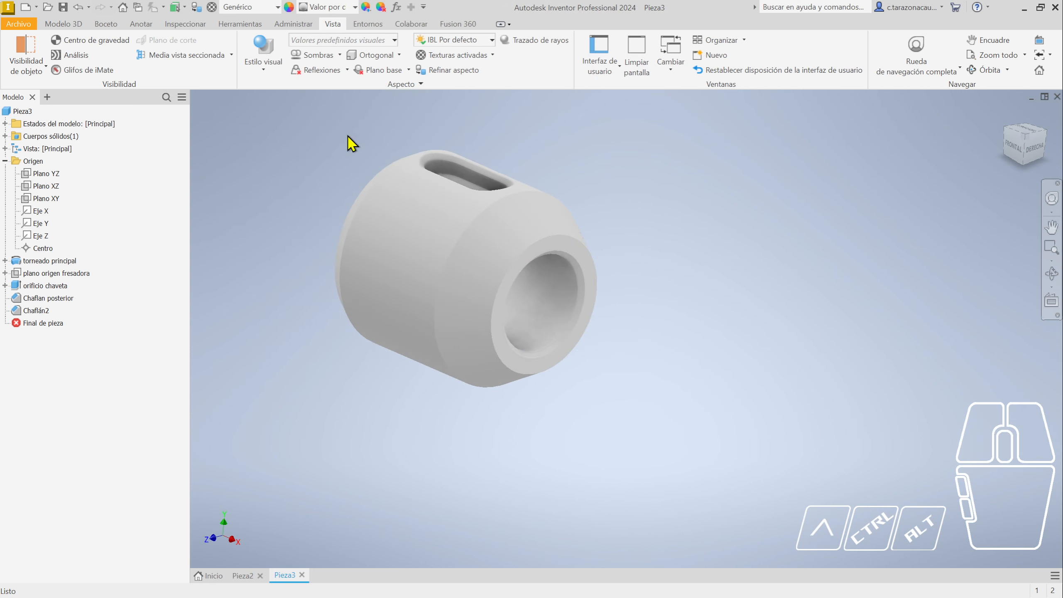
pyautogui.click(263, 66)
pyautogui.click(292, 122)
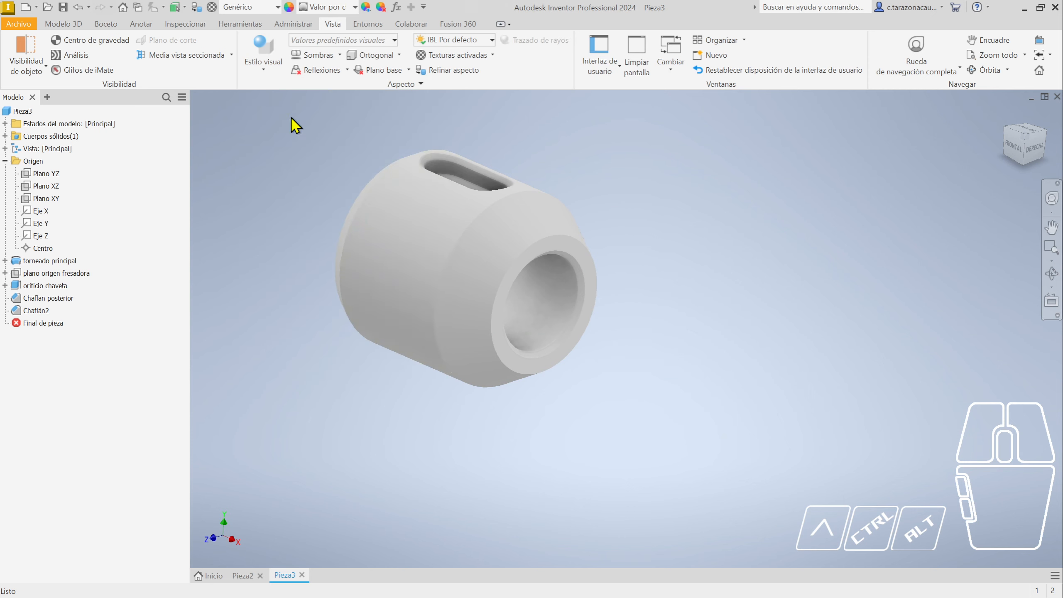
pyautogui.keyDown('shift'); pyautogui.moveTo(674, 374); pyautogui.dragTo(566, 260, button='middle'); pyautogui.keyUp('shift')
# Try the Representación alámbrica and Representación alámbrica solo con aristas visibles visual styles on the part
pyautogui.click(274, 85)
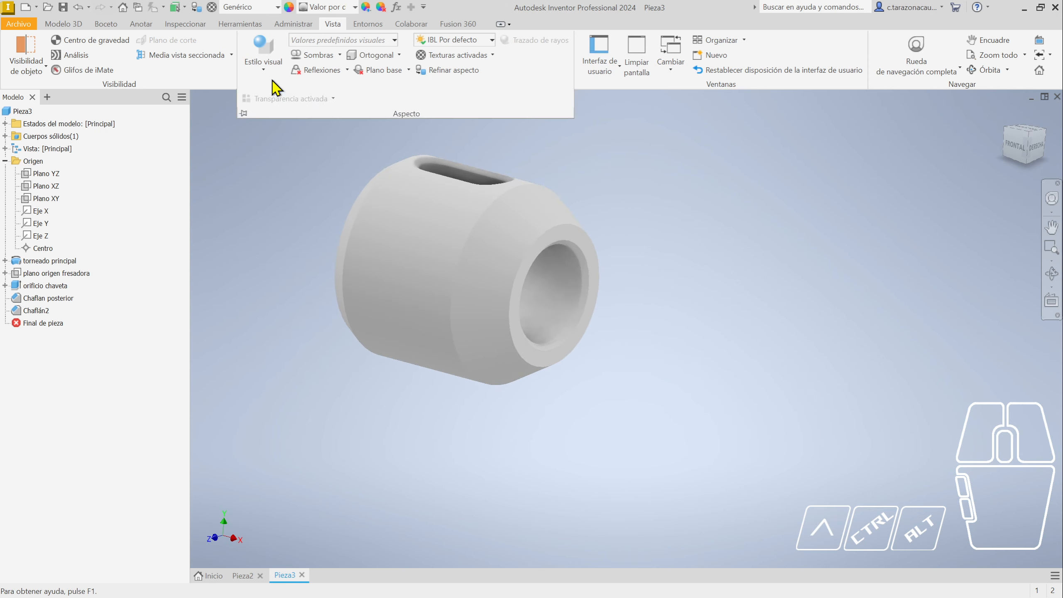
pyautogui.click(266, 76)
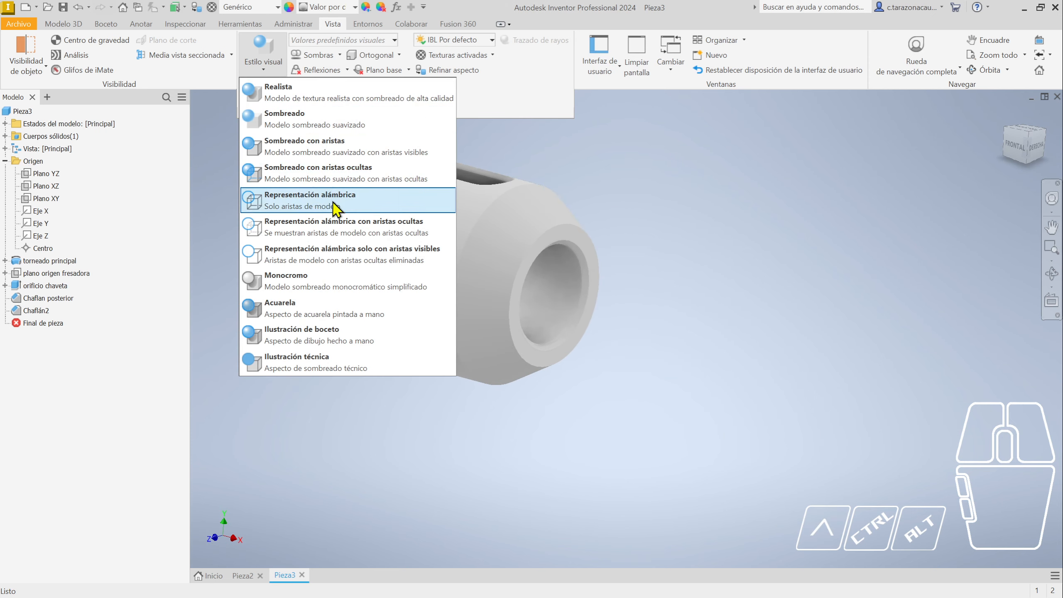
pyautogui.click(332, 209)
pyautogui.keyDown('shift'); pyautogui.moveTo(645, 327); pyautogui.dragTo(677, 347, button='middle'); pyautogui.keyUp('shift')
pyautogui.click(264, 69)
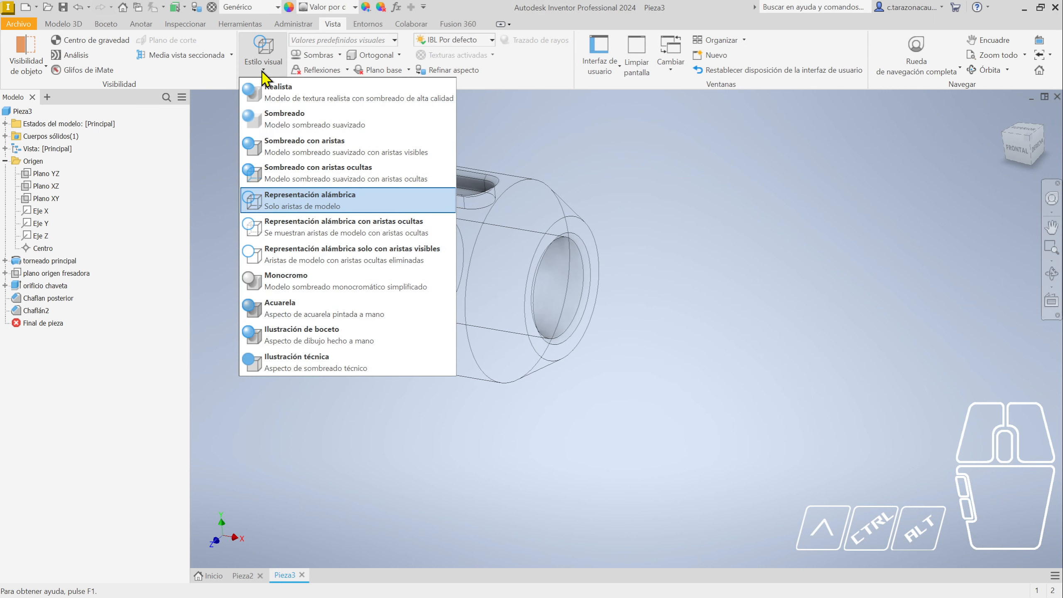
pyautogui.click(344, 263)
pyautogui.keyDown('shift'); pyautogui.moveTo(688, 373); pyautogui.dragTo(603, 311, button='middle'); pyautogui.keyUp('shift')
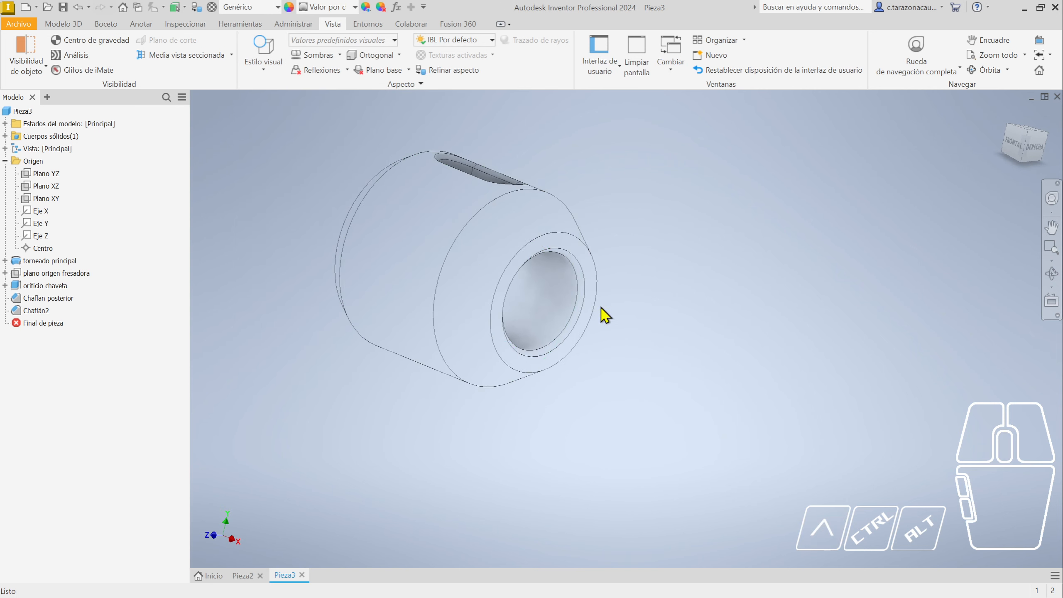
# Set the visual style back to Sombreado con aristas and enable Sombras de objeto, keeping Sombras en el suelo off
pyautogui.click(260, 69)
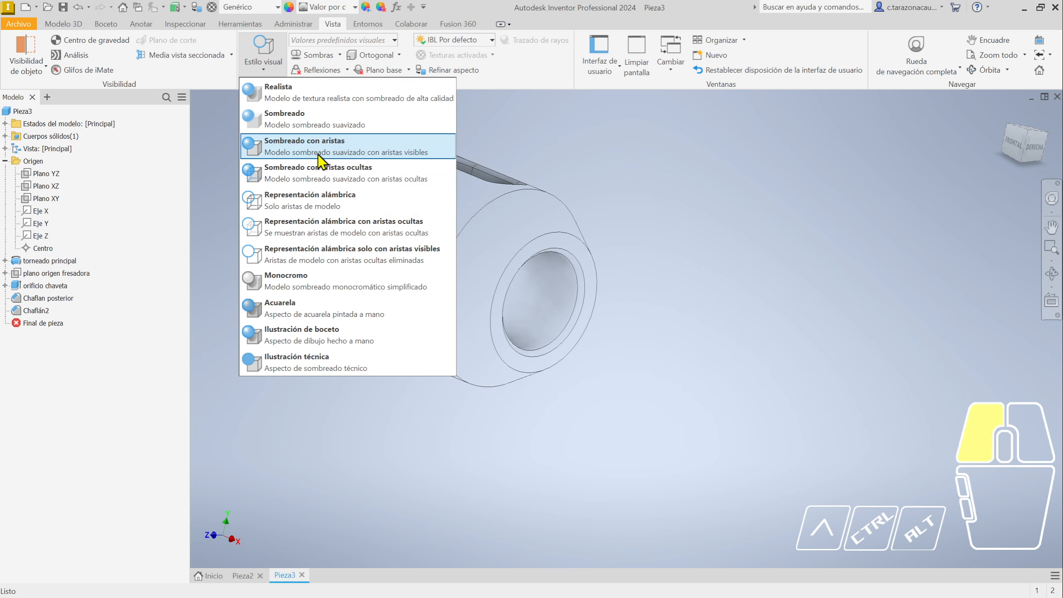
pyautogui.click(305, 151)
pyautogui.click(340, 55)
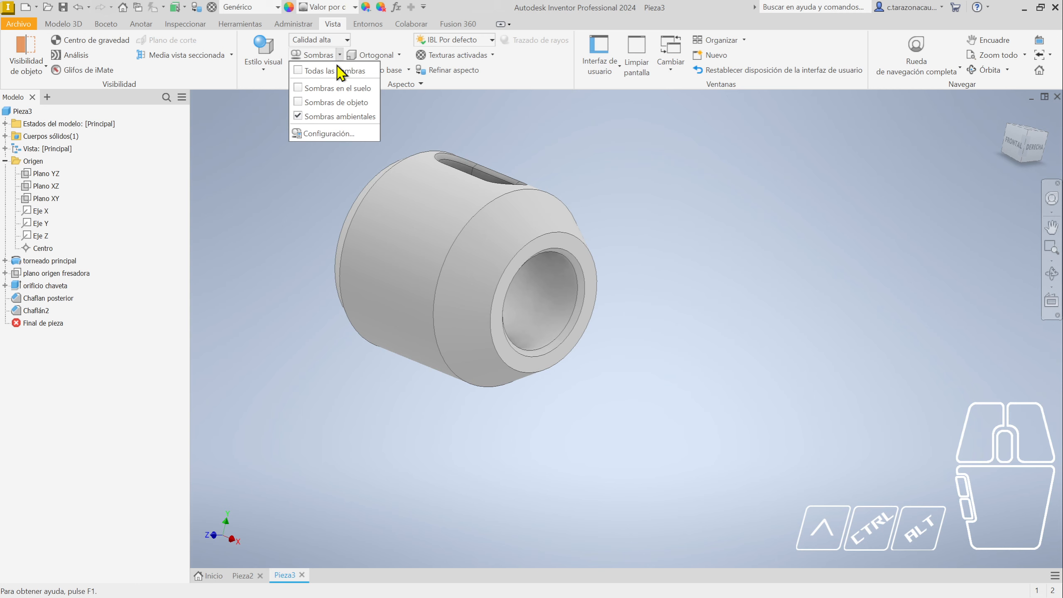
pyautogui.click(299, 90)
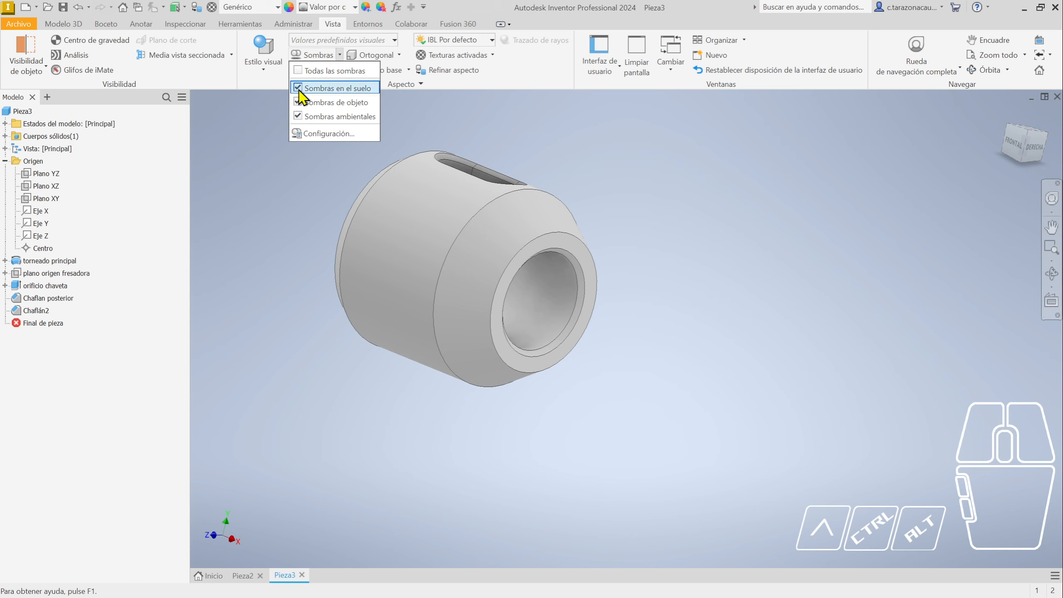
pyautogui.click(298, 91)
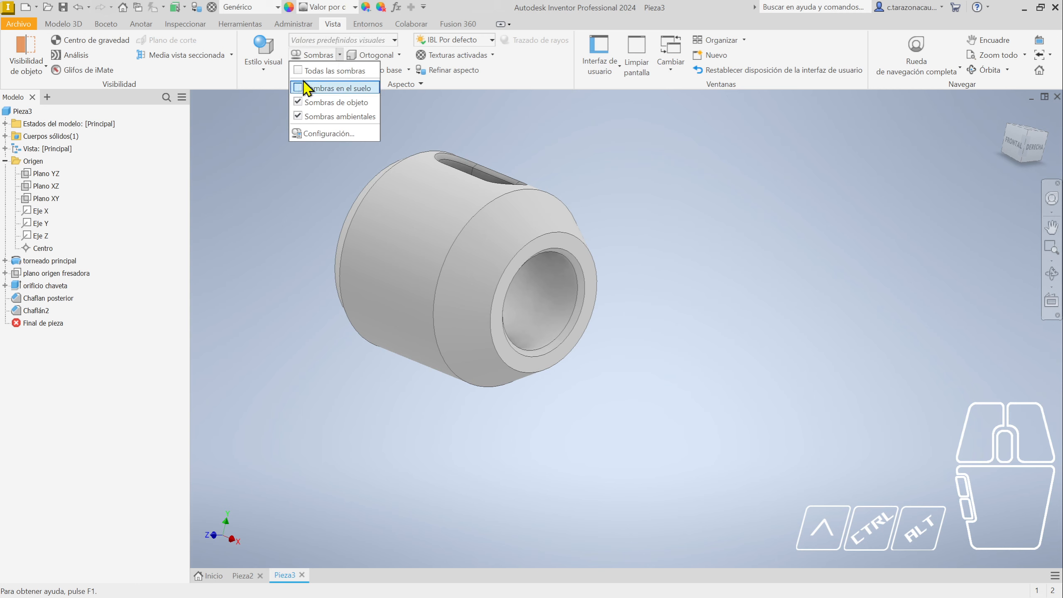
pyautogui.click(340, 56)
pyautogui.keyDown('shift'); pyautogui.moveTo(669, 256); pyautogui.dragTo(686, 283, button='middle'); pyautogui.keyUp('shift')
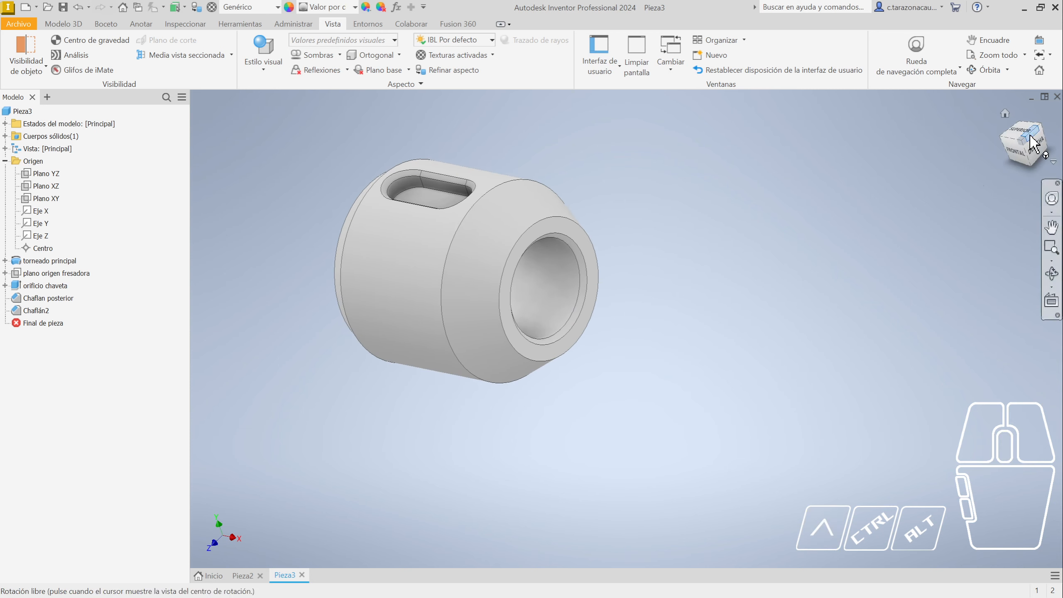
# Try the Perspectiva and Perspectiva con caras ortogonales projections, rotating the part in each one
pyautogui.click(1054, 163)
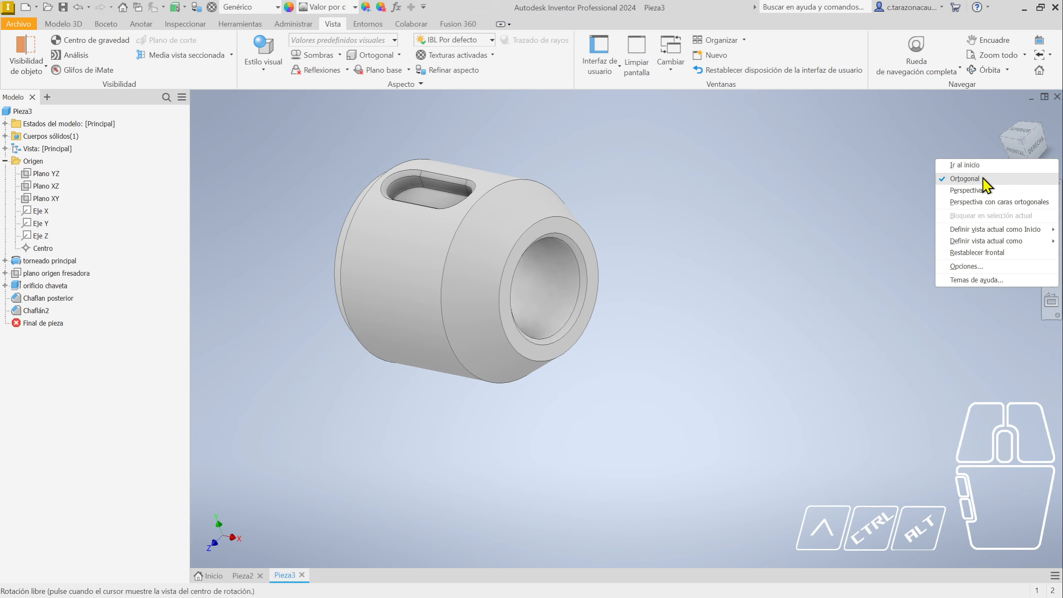
pyautogui.click(988, 191)
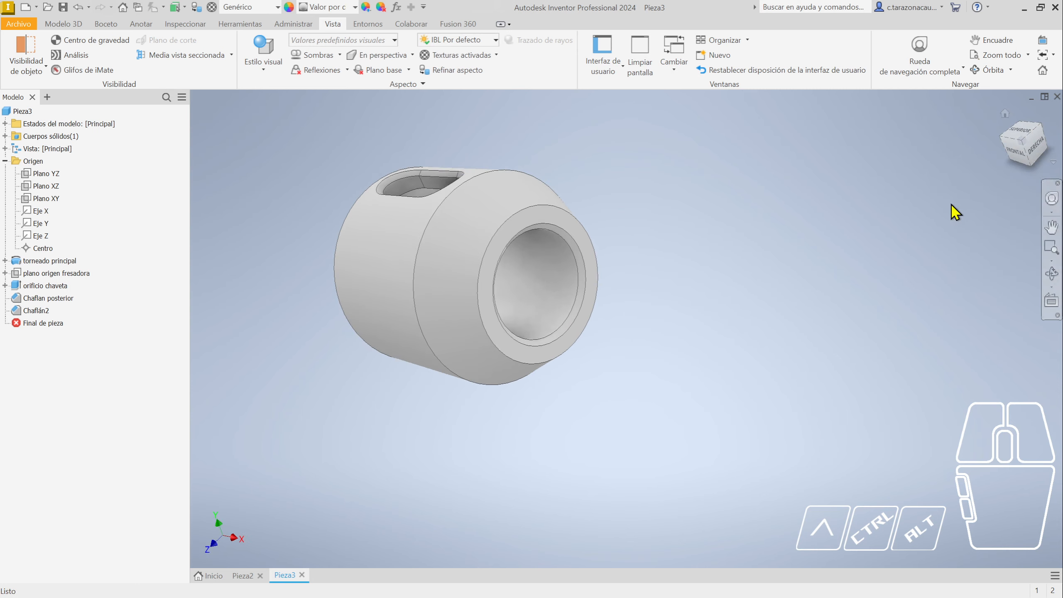
pyautogui.moveTo(858, 237)
pyautogui.keyDown('shift'); pyautogui.mouseDown(button='middle')
pyautogui.moveTo(705, 244)
pyautogui.moveTo(824, 255)
pyautogui.moveTo(677, 221)
pyautogui.moveTo(686, 251)
pyautogui.moveTo(700, 254)
pyautogui.moveTo(695, 294)
pyautogui.mouseUp(button='middle'); pyautogui.keyUp('shift')
pyautogui.click(1057, 166)
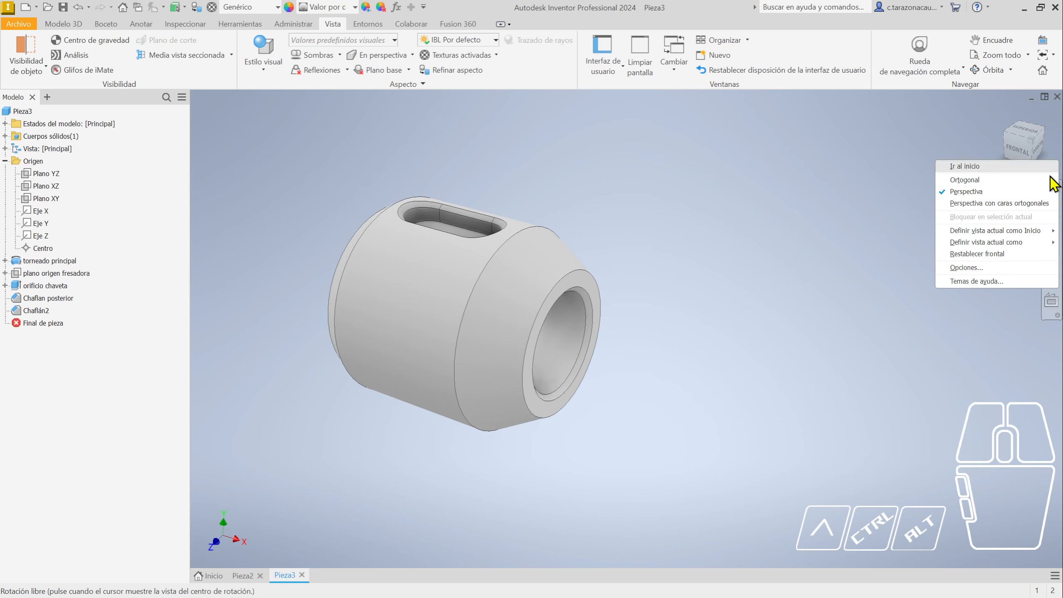
pyautogui.click(1007, 211)
pyautogui.moveTo(869, 278)
pyautogui.keyDown('shift'); pyautogui.mouseDown(button='middle')
pyautogui.moveTo(801, 267)
pyautogui.moveTo(861, 285)
pyautogui.mouseUp(button='middle'); pyautogui.keyUp('shift')
# Switch the view projection back to Ortogonal and check the part from another angle
pyautogui.click(1053, 163)
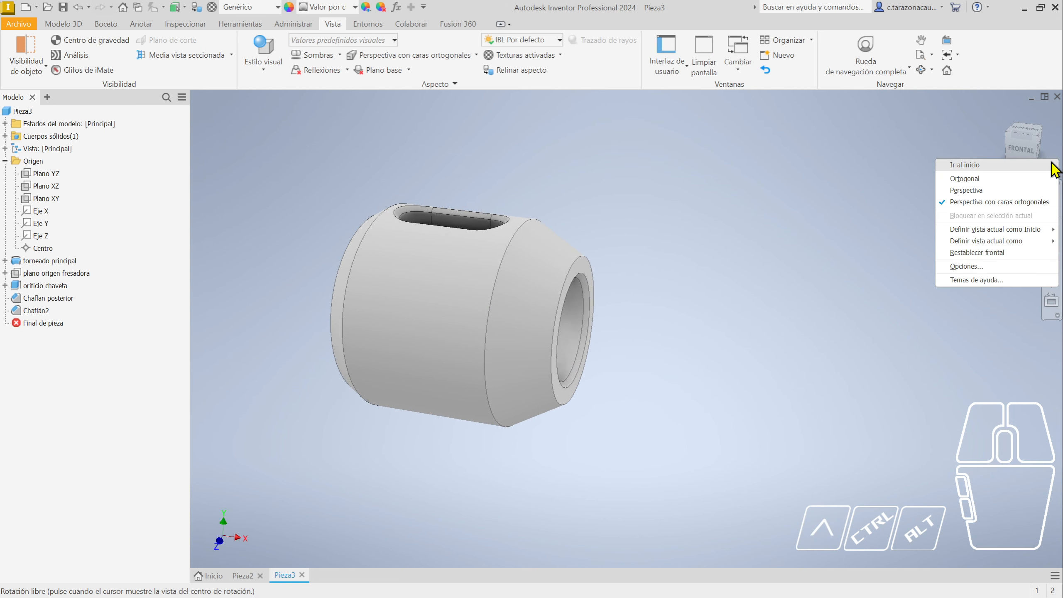
pyautogui.click(1010, 179)
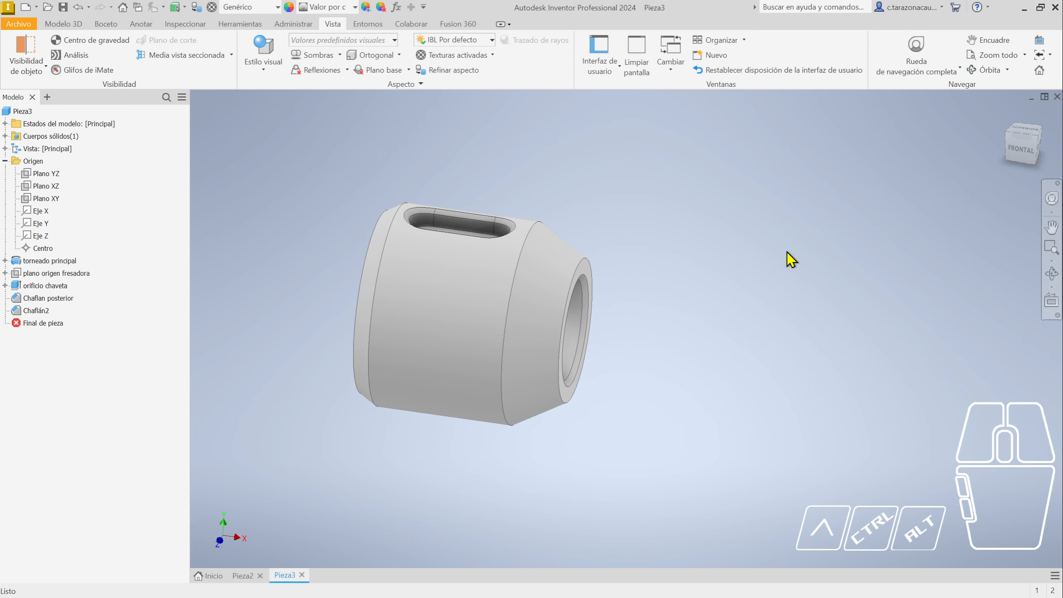
pyautogui.keyDown('shift'); pyautogui.moveTo(770, 268); pyautogui.dragTo(732, 274, button='middle'); pyautogui.keyUp('shift')
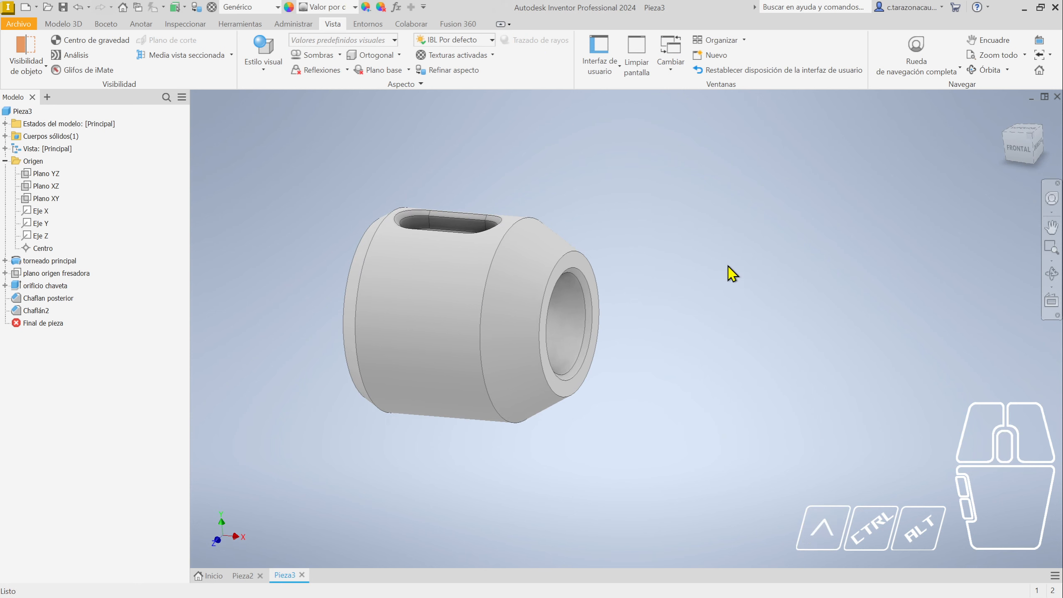
# Try the Luces por defecto lighting style and replace it with Habitación gris
pyautogui.click(486, 42)
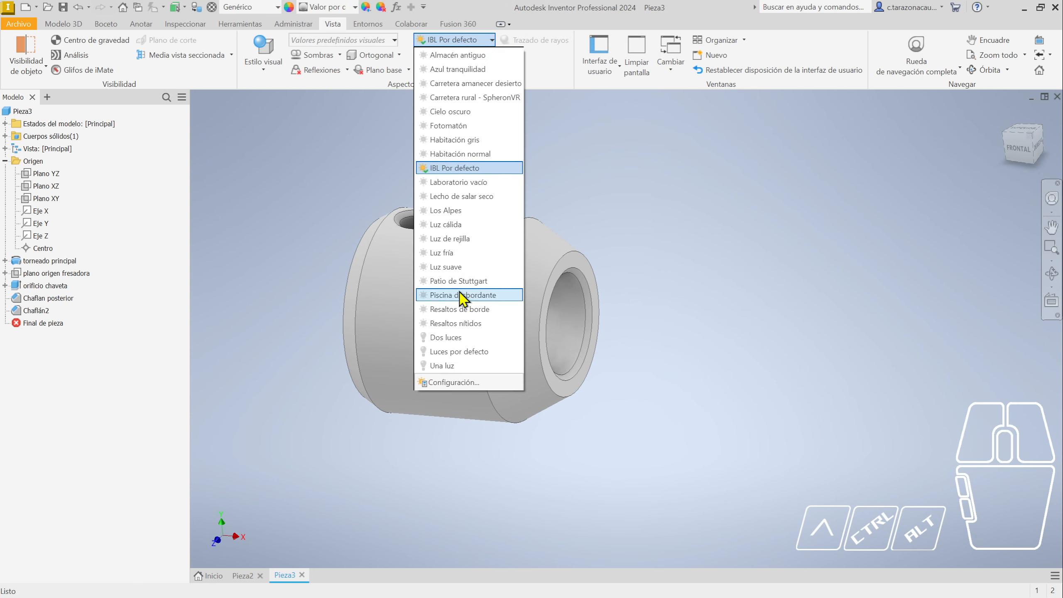
pyautogui.click(465, 353)
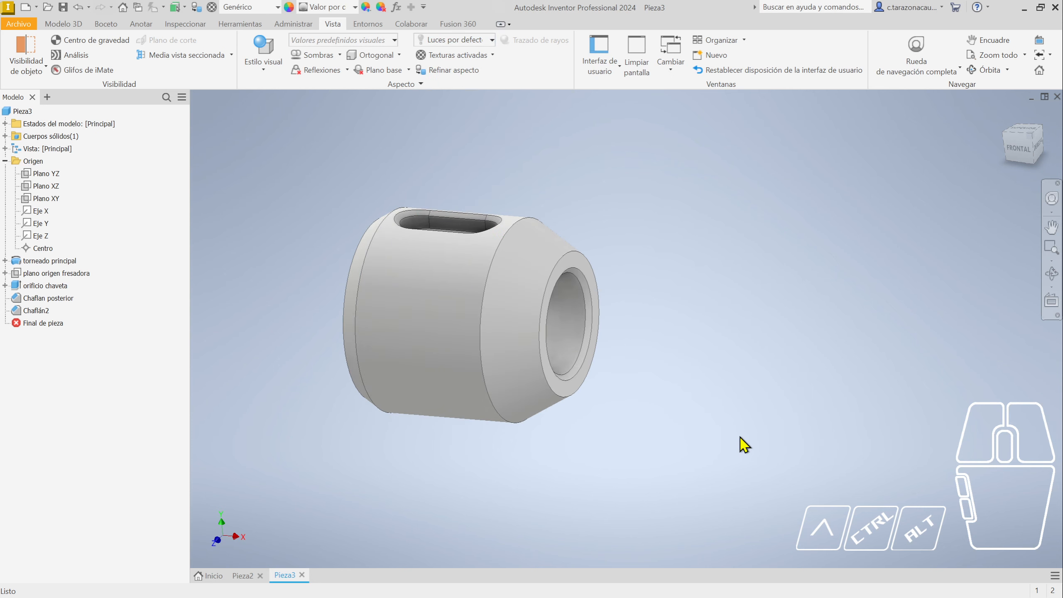
pyautogui.keyDown('shift'); pyautogui.moveTo(754, 415); pyautogui.dragTo(725, 310, button='middle'); pyautogui.keyUp('shift')
pyautogui.click(481, 44)
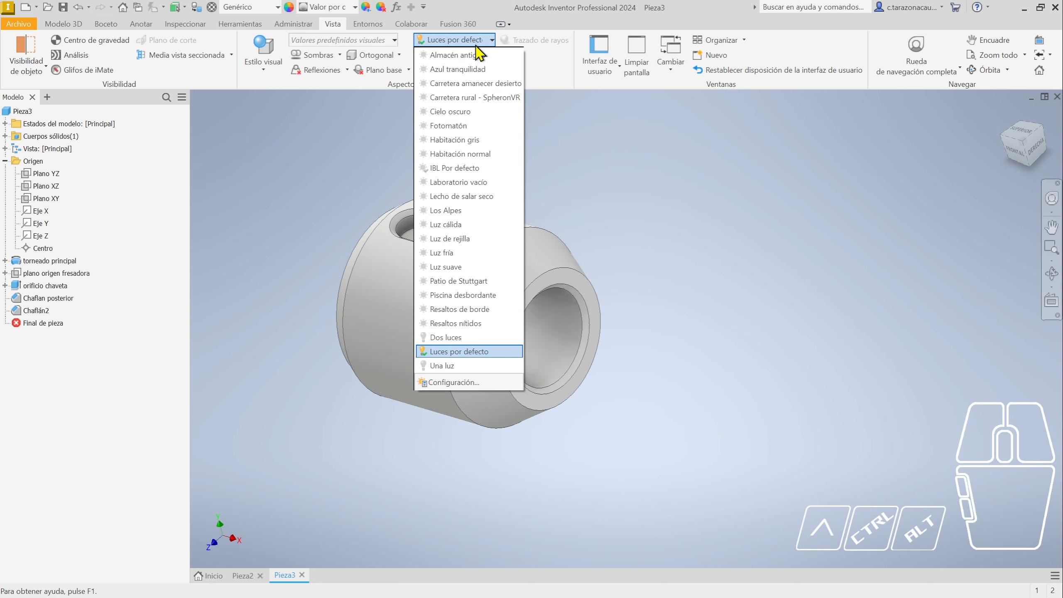
pyautogui.click(475, 149)
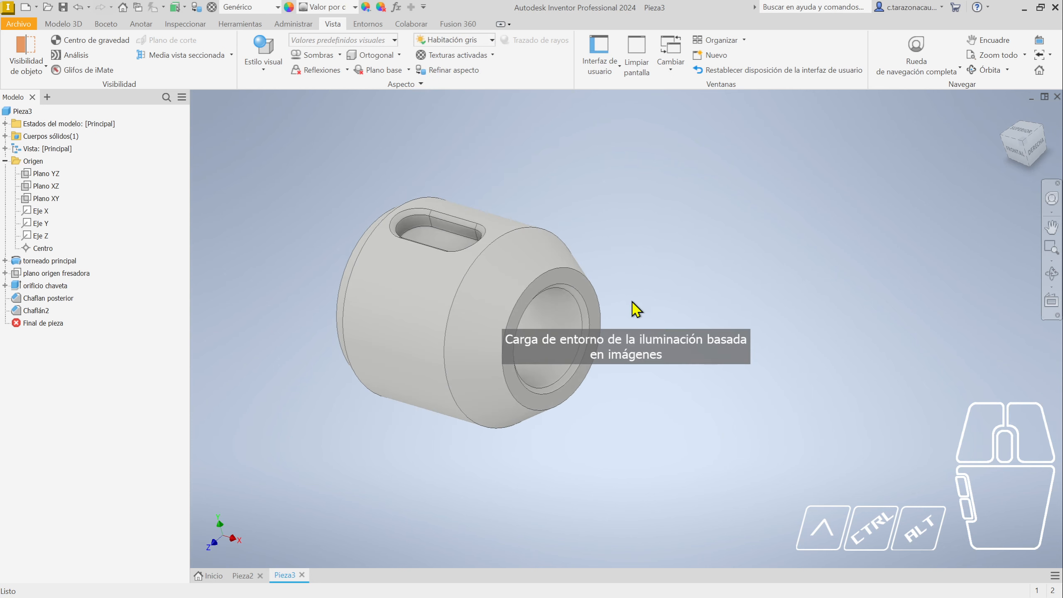
# Try the Azul tranquilidad and Dos luces lighting styles, and set the lighting to Luces por defecto
pyautogui.click(451, 41)
pyautogui.click(450, 70)
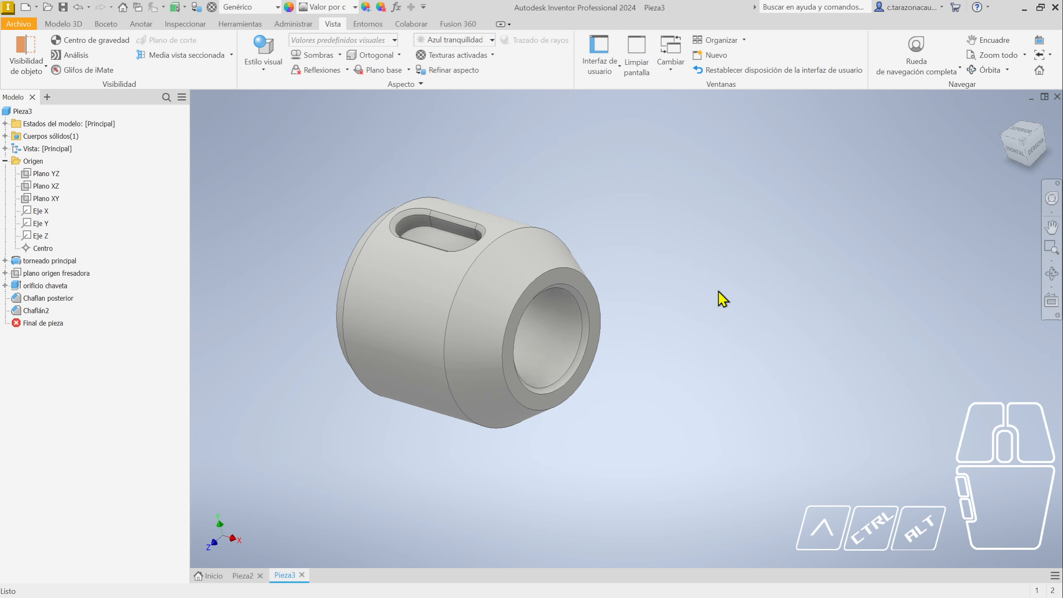
pyautogui.click(489, 41)
pyautogui.click(494, 363)
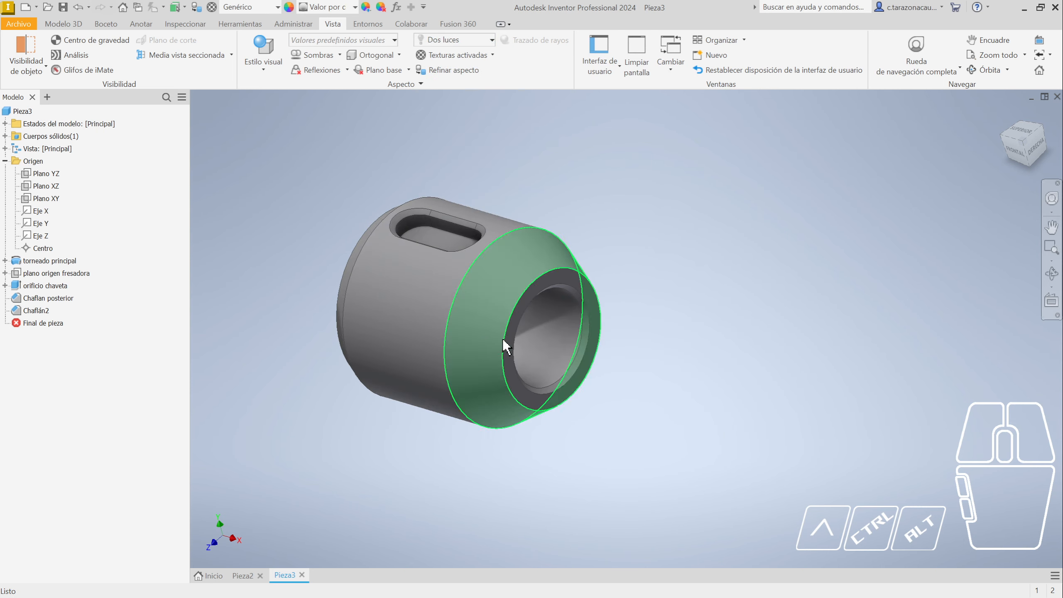
pyautogui.click(466, 41)
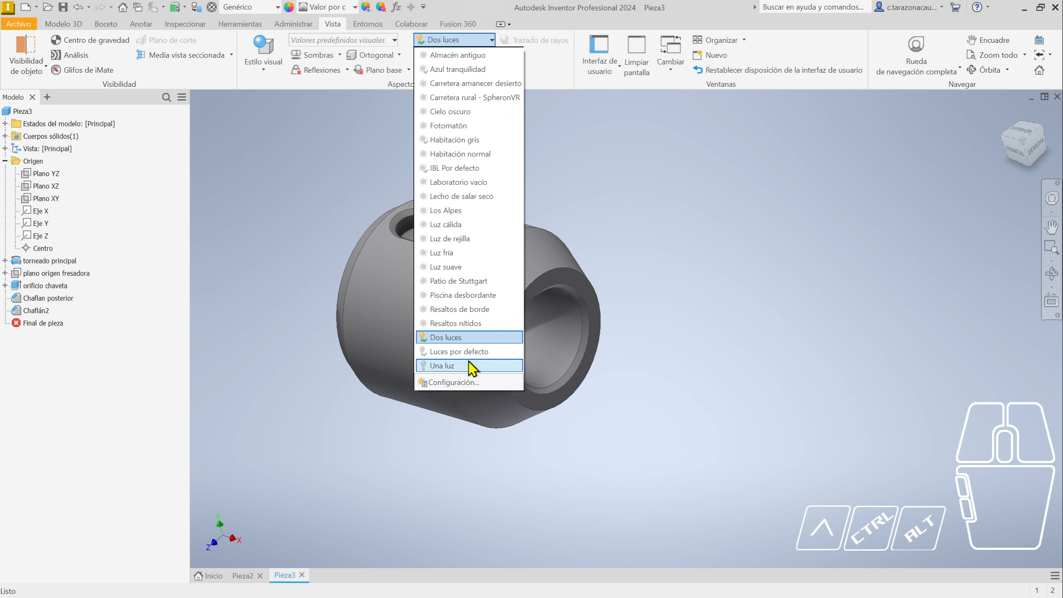
pyautogui.click(466, 352)
pyautogui.keyDown('shift'); pyautogui.moveTo(714, 378); pyautogui.dragTo(619, 272, button='middle'); pyautogui.keyUp('shift')
# Set the texture display to Texturas desactivadas and check the part from another angle
pyautogui.click(492, 55)
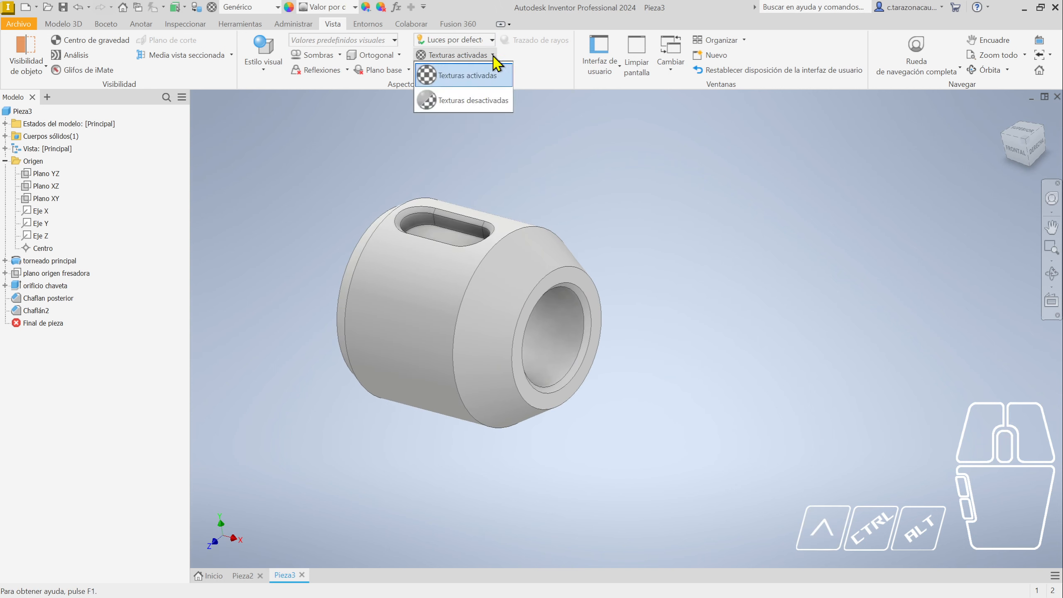
pyautogui.click(494, 102)
pyautogui.moveTo(670, 376)
pyautogui.keyDown('shift'); pyautogui.mouseDown(button='middle')
pyautogui.moveTo(636, 356)
pyautogui.moveTo(770, 406)
pyautogui.mouseUp(button='middle'); pyautogui.keyUp('shift')
pyautogui.keyDown('shift'); pyautogui.moveTo(610, 321); pyautogui.dragTo(750, 297, button='middle'); pyautogui.keyUp('shift')
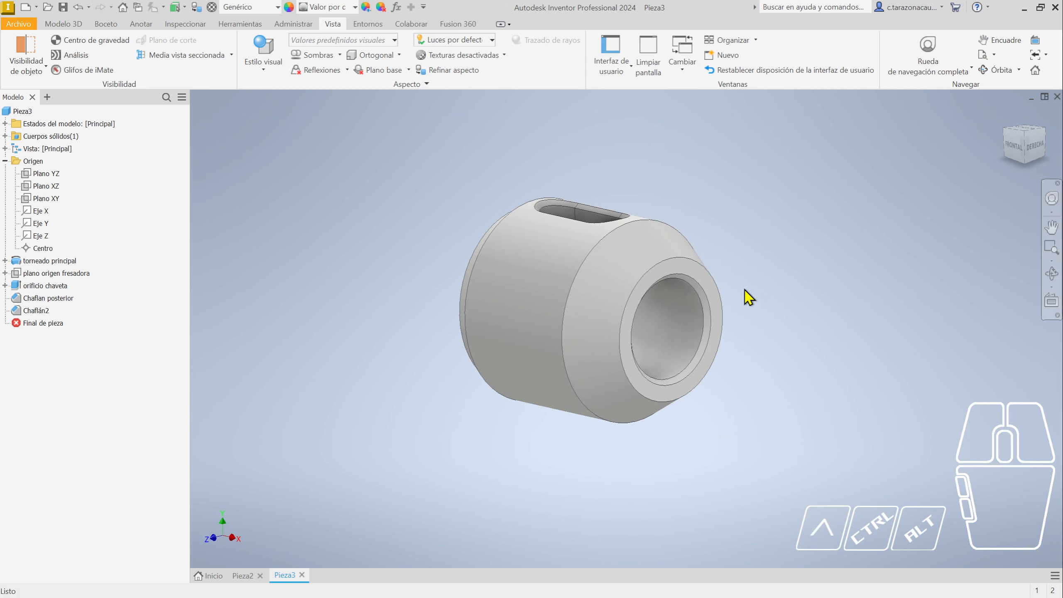
# Start a Vista seccionada de tres cuartos with Plano XY as its first section plane
pyautogui.click(197, 59)
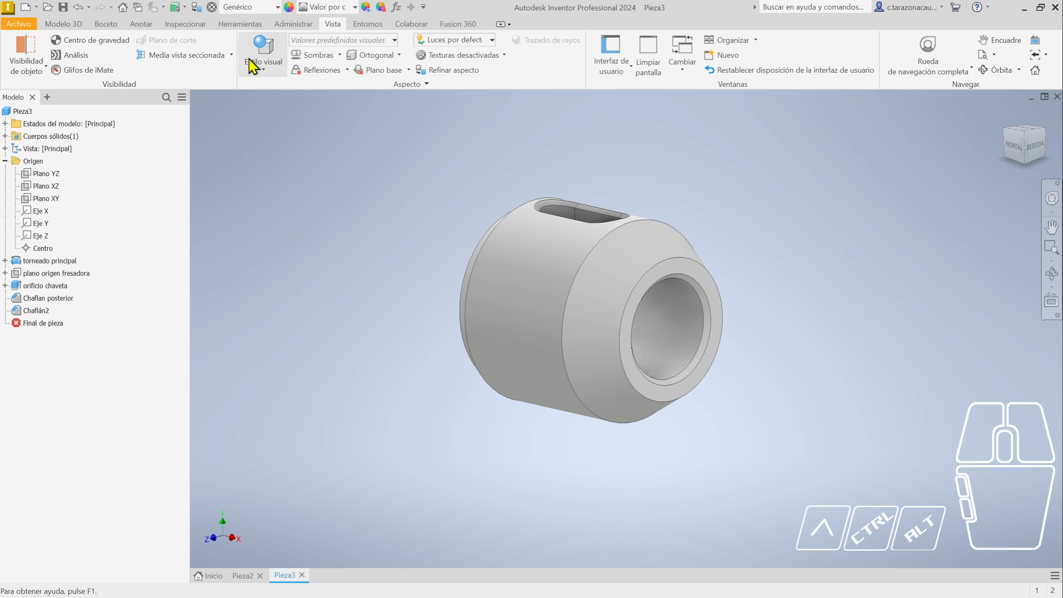
pyautogui.click(231, 55)
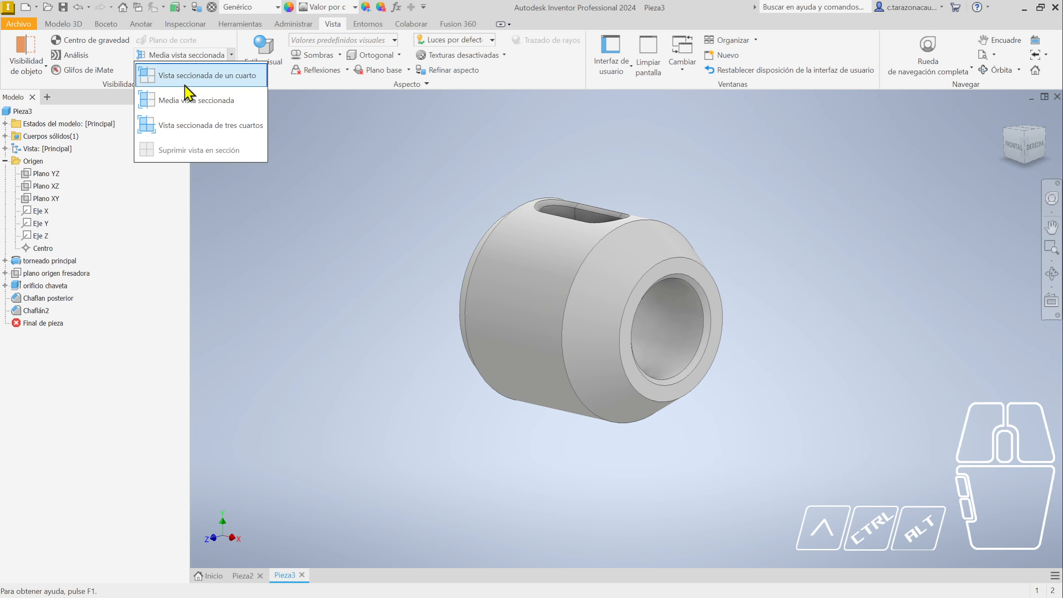
pyautogui.click(180, 130)
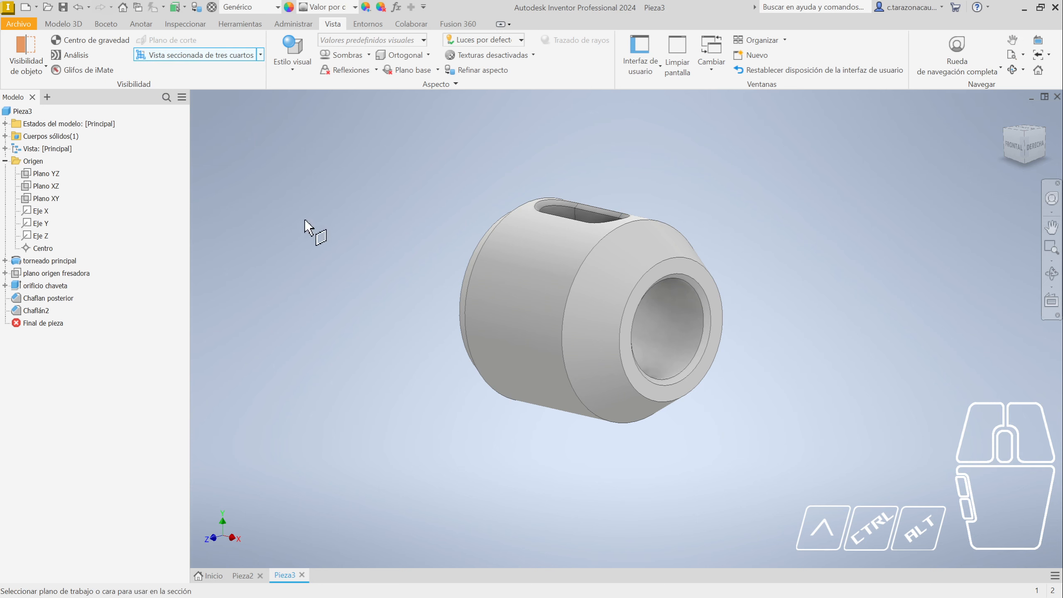
pyautogui.click(49, 198)
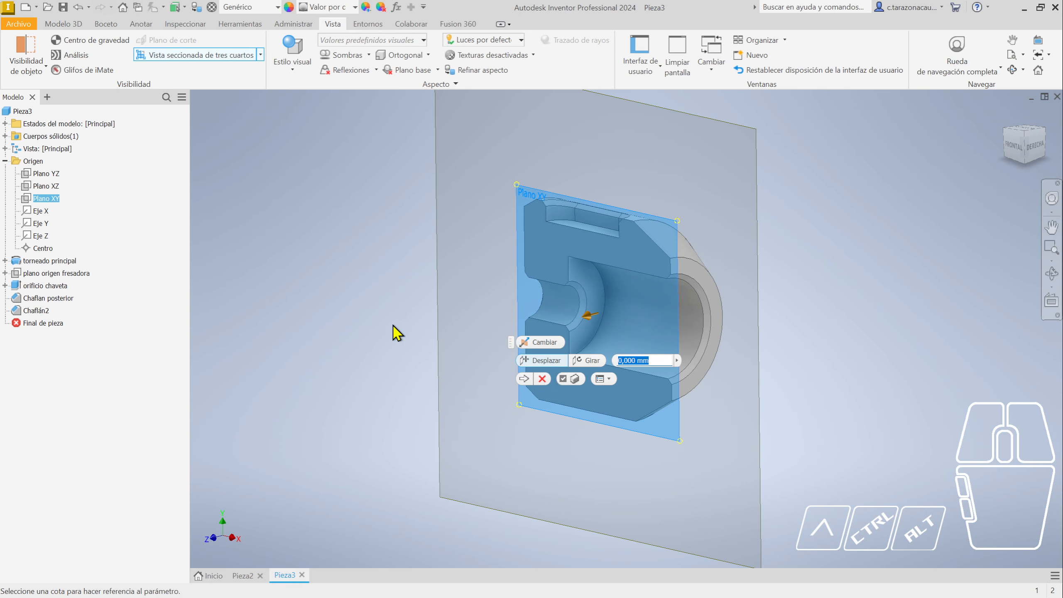
pyautogui.click(44, 194)
pyautogui.click(525, 379)
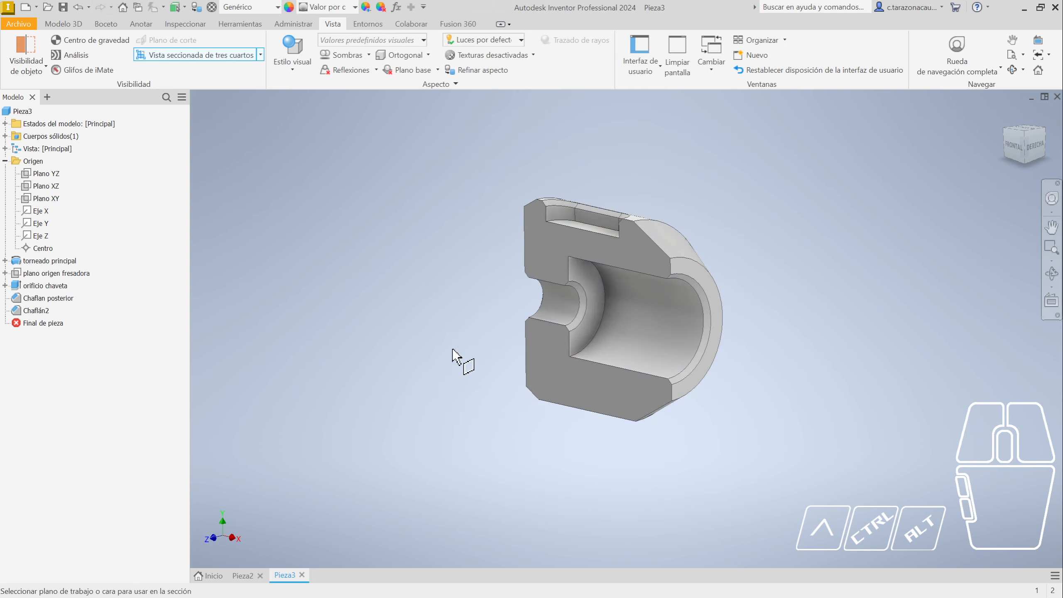
# Complete the three-quarter section with Plano XZ as the second plane, and inspect the cut from several angles, including the front
pyautogui.click(46, 187)
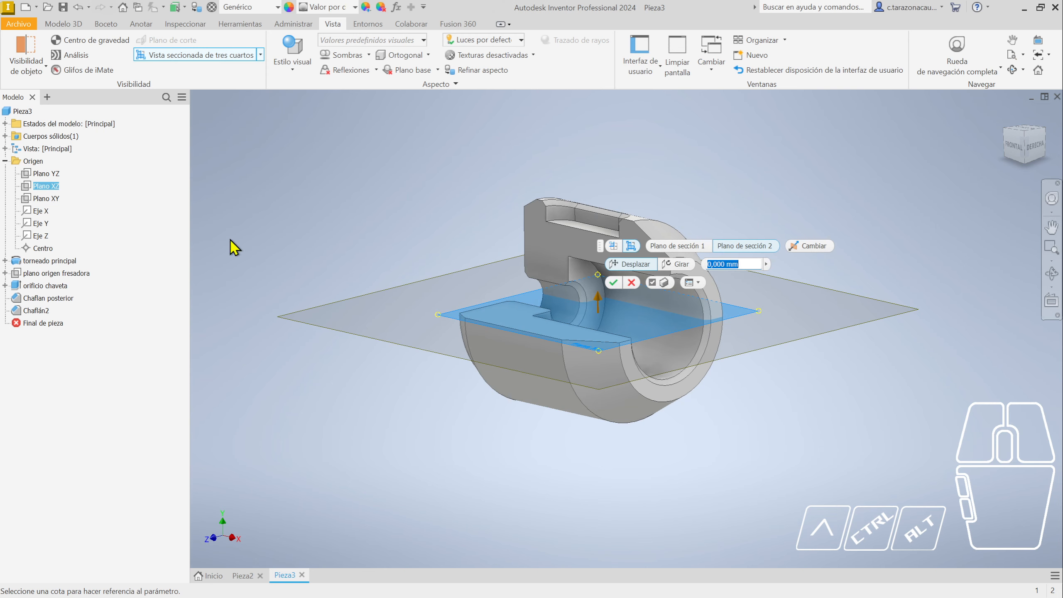
pyautogui.click(614, 282)
pyautogui.keyDown('shift'); pyautogui.moveTo(748, 475); pyautogui.dragTo(672, 349, button='middle'); pyautogui.keyUp('shift')
pyautogui.scroll(3, 666, 342)
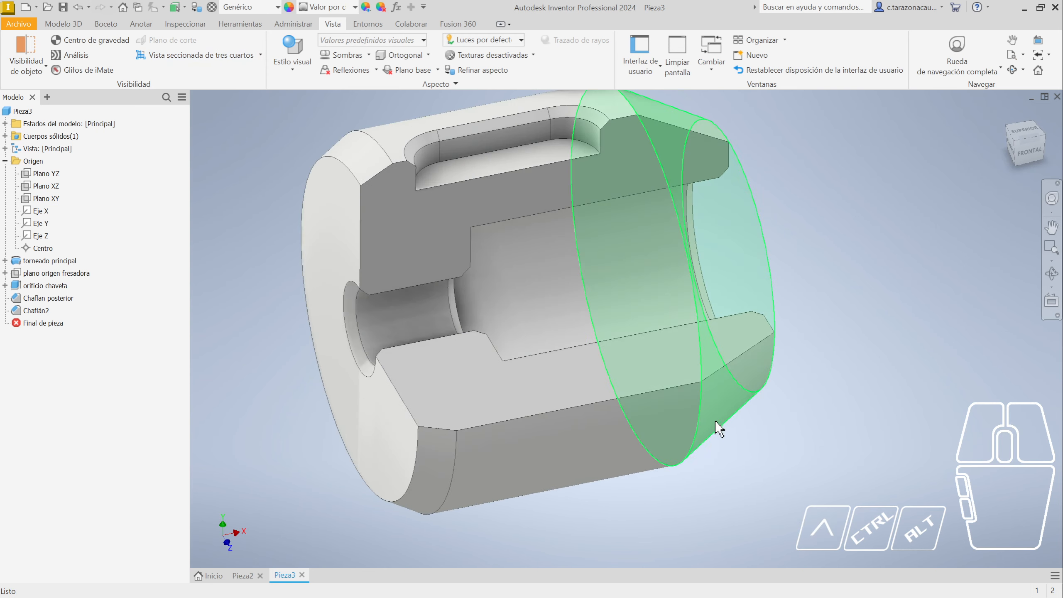
pyautogui.moveTo(716, 428)
pyautogui.keyDown('shift'); pyautogui.mouseDown(button='middle')
pyautogui.moveTo(776, 451)
pyautogui.moveTo(659, 427)
pyautogui.moveTo(681, 445)
pyautogui.mouseUp(button='middle'); pyautogui.keyUp('shift')
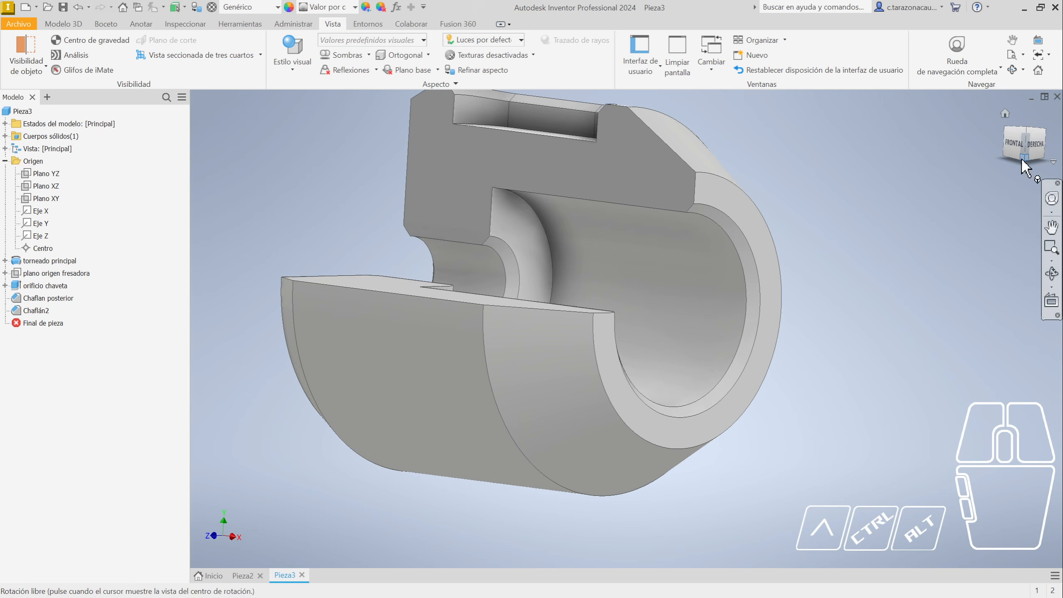
pyautogui.click(1007, 130)
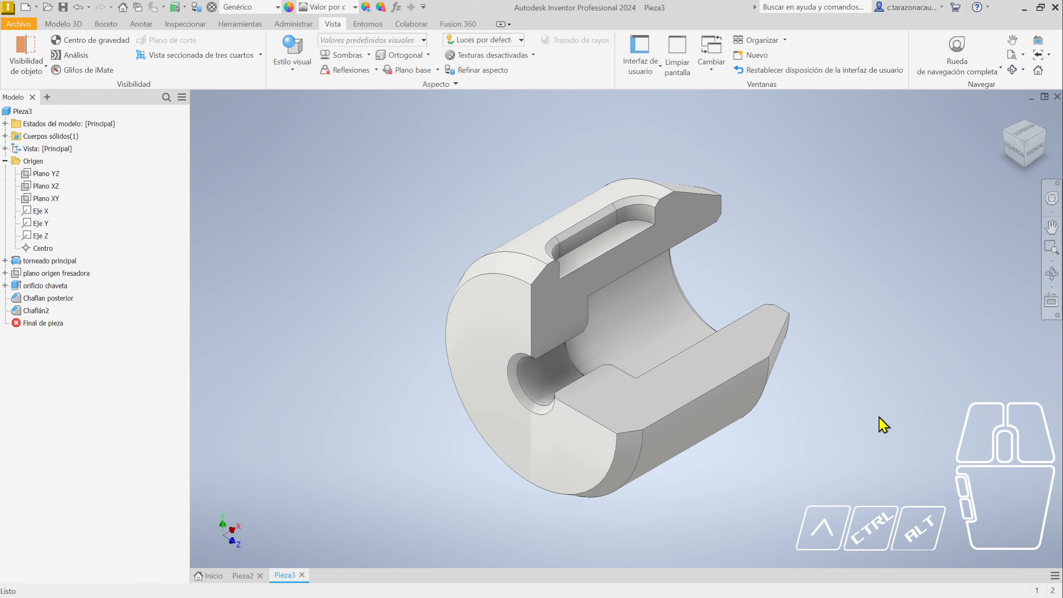
pyautogui.click(1024, 142)
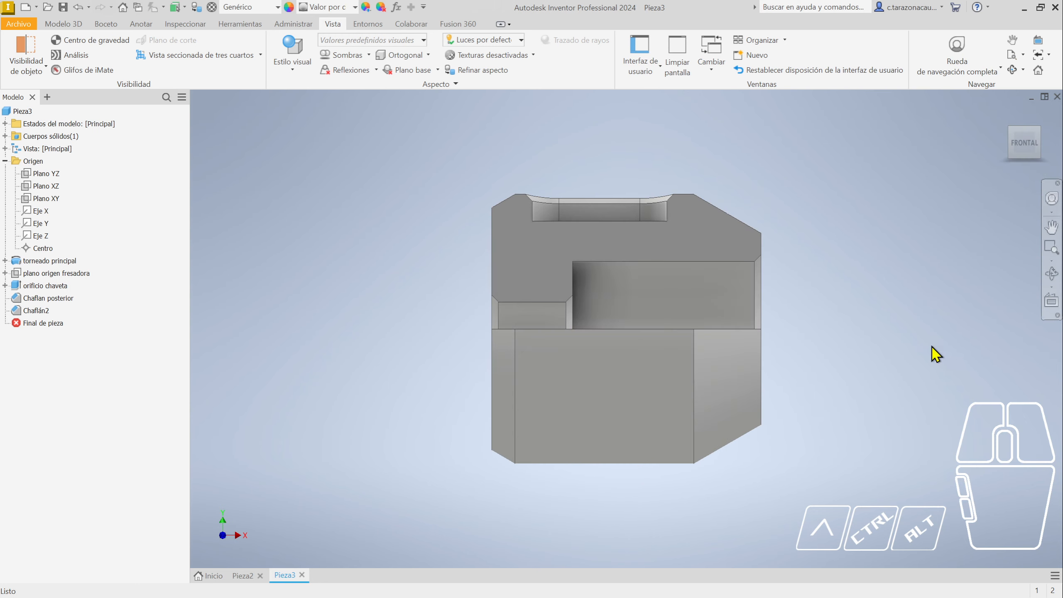
pyautogui.keyDown('shift'); pyautogui.moveTo(318, 216); pyautogui.dragTo(323, 150, button='middle'); pyautogui.keyUp('shift')
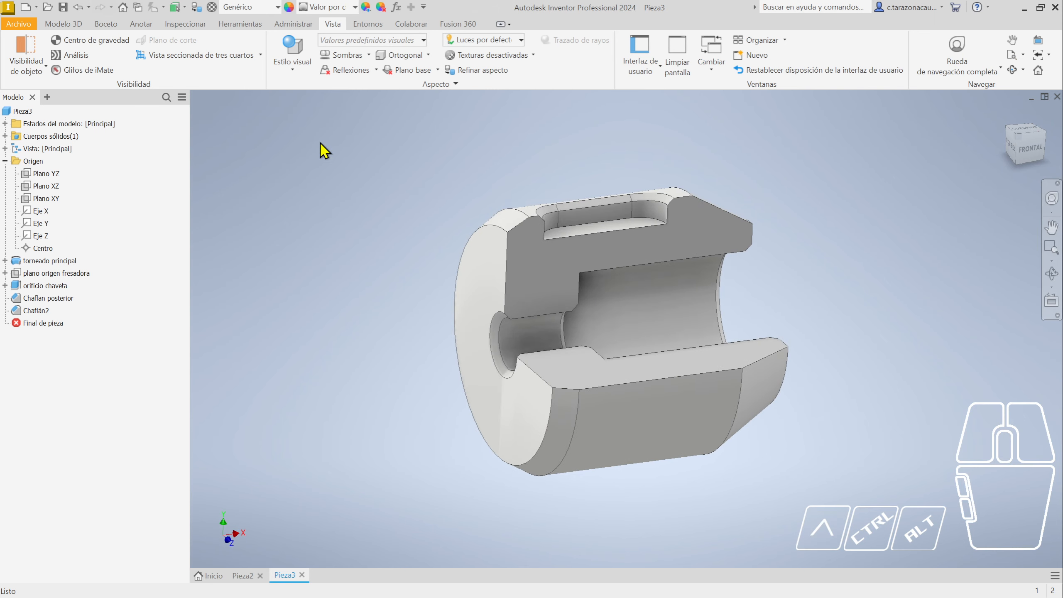
# Suppress the three-quarter section view to restore the whole part
pyautogui.click(261, 55)
pyautogui.click(263, 55)
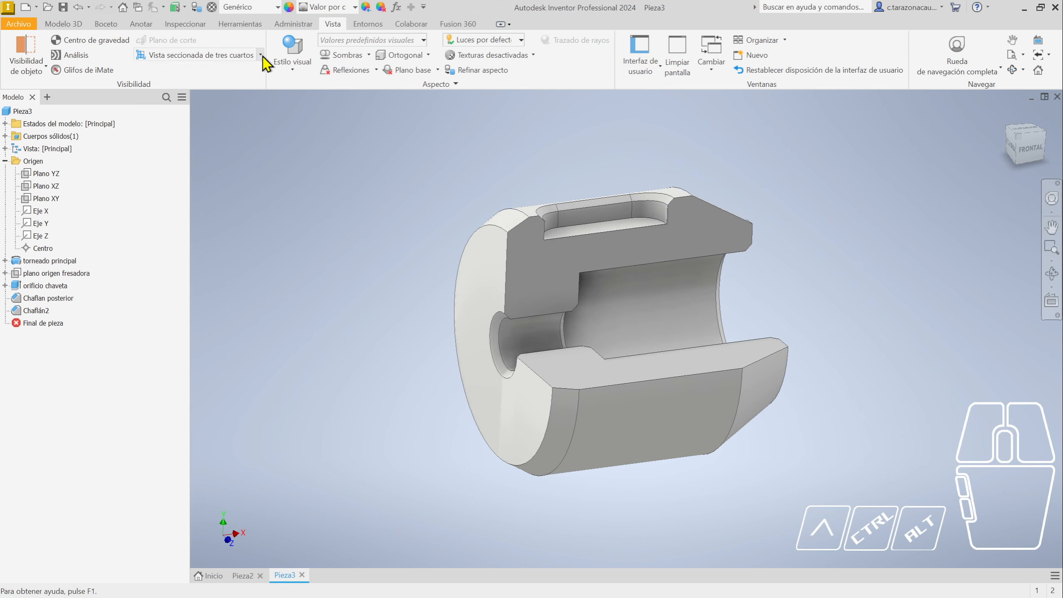
pyautogui.click(260, 56)
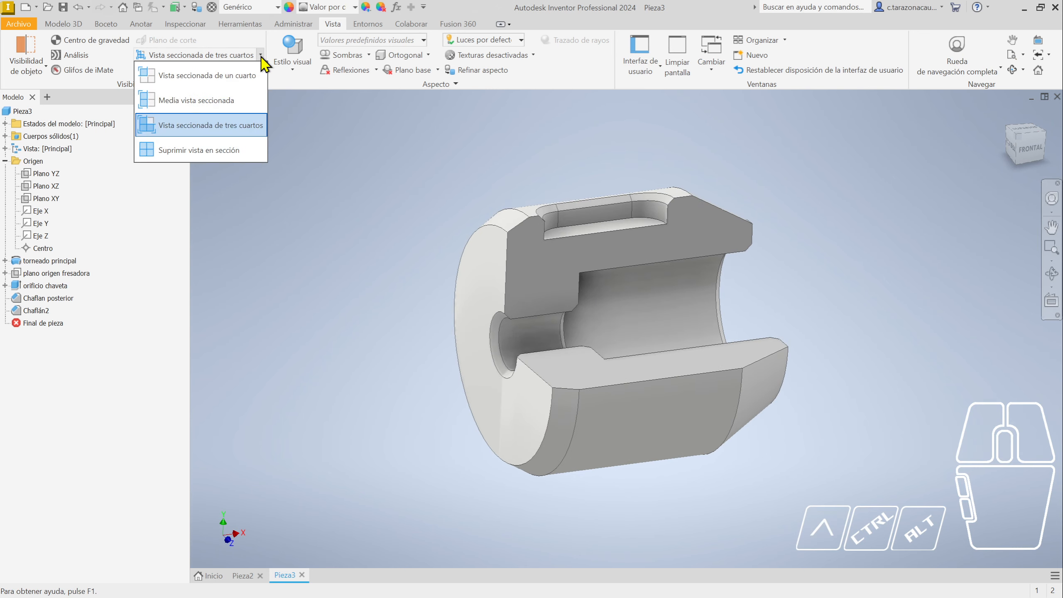
pyautogui.click(241, 163)
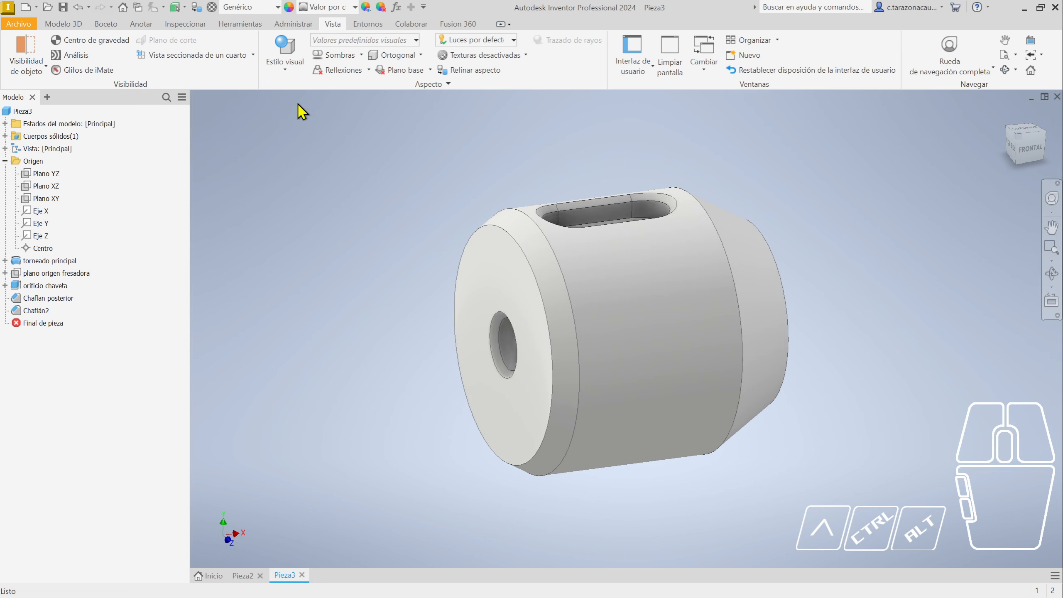
# Try a Media vista seccionada along Plano XY, inspect the cut and suppress the section view
pyautogui.click(254, 56)
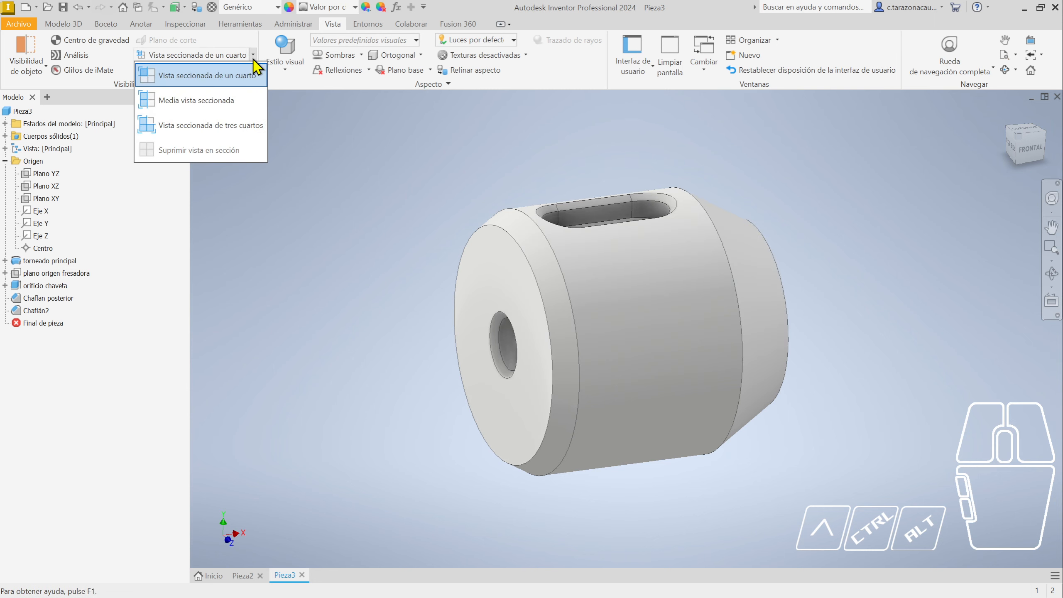
pyautogui.click(230, 104)
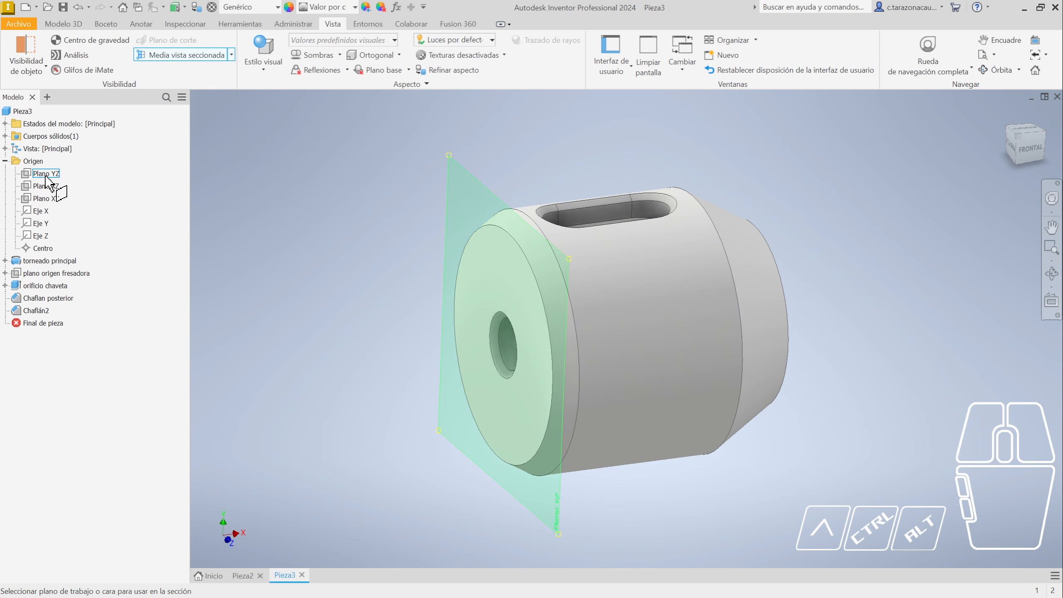
pyautogui.click(47, 199)
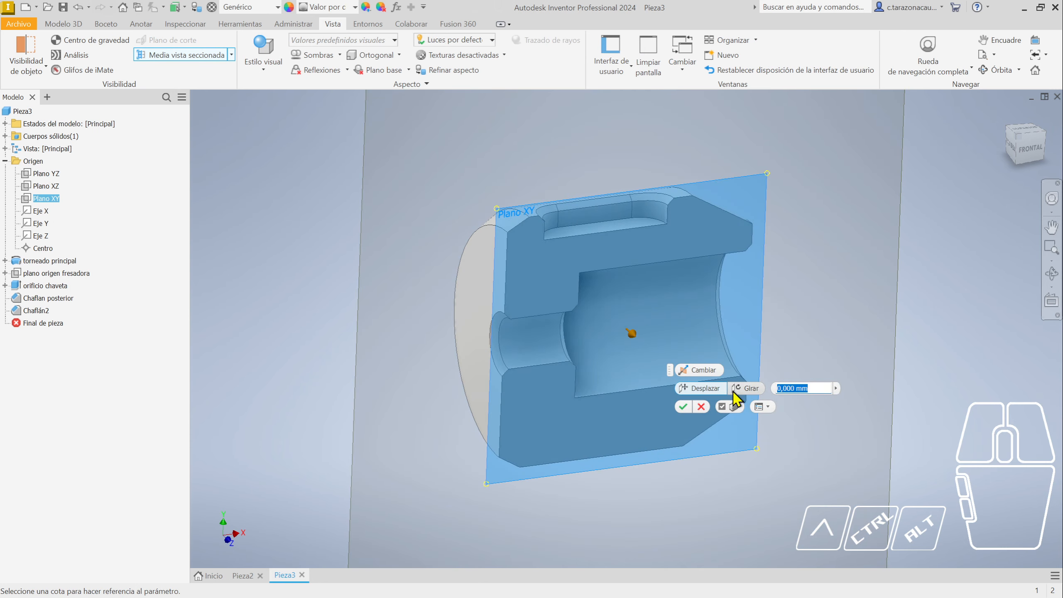
pyautogui.click(684, 406)
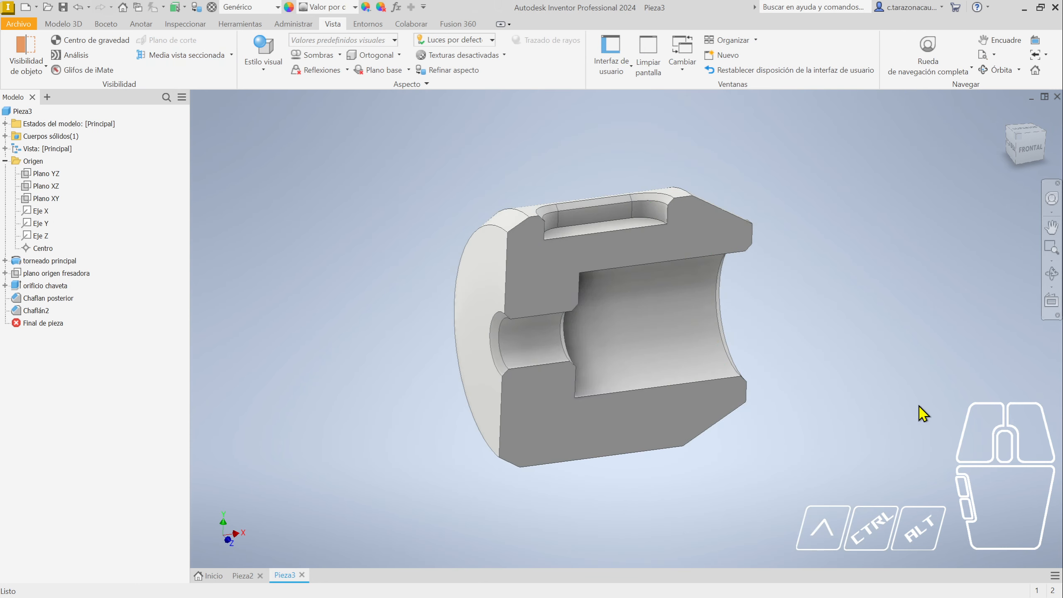
pyautogui.keyDown('shift'); pyautogui.moveTo(842, 433); pyautogui.dragTo(838, 403, button='middle'); pyautogui.keyUp('shift')
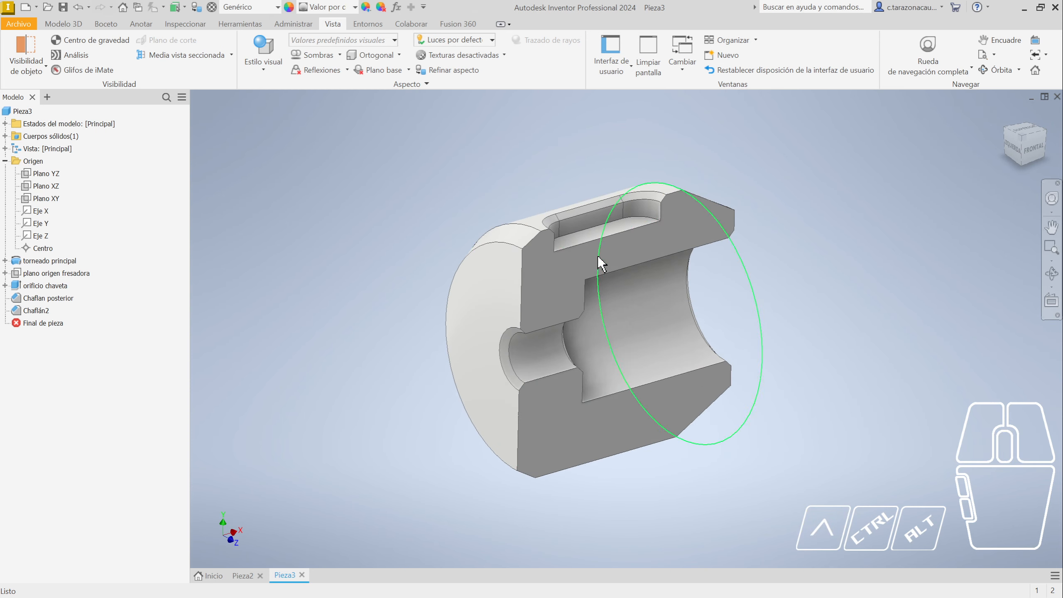
pyautogui.click(231, 55)
pyautogui.click(226, 152)
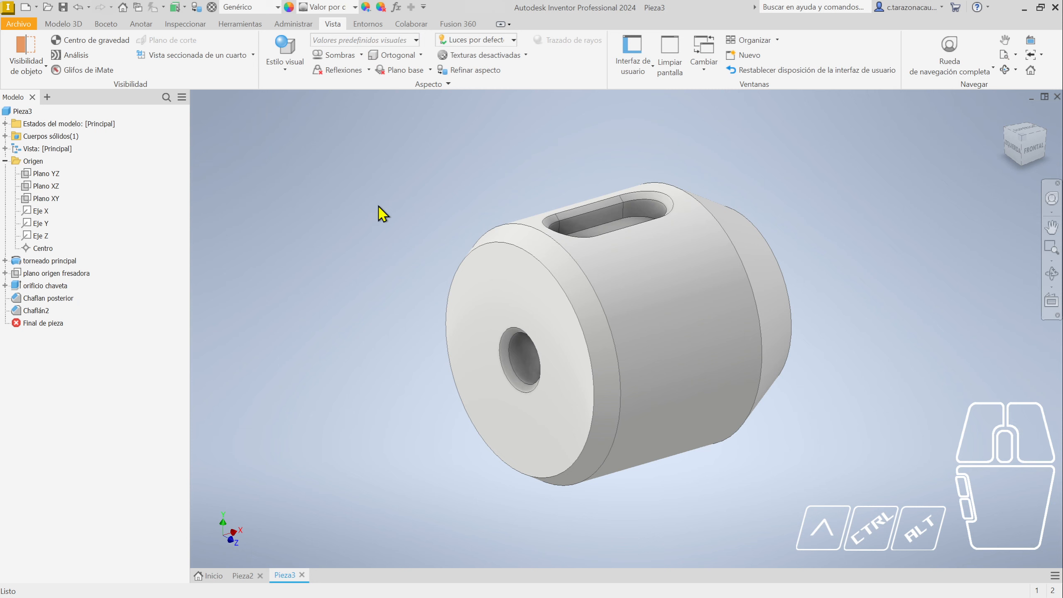
# Start another Vista seccionada de tres cuartos on Plano XY, try offsetting the plane, and set its offset to 0
pyautogui.click(253, 55)
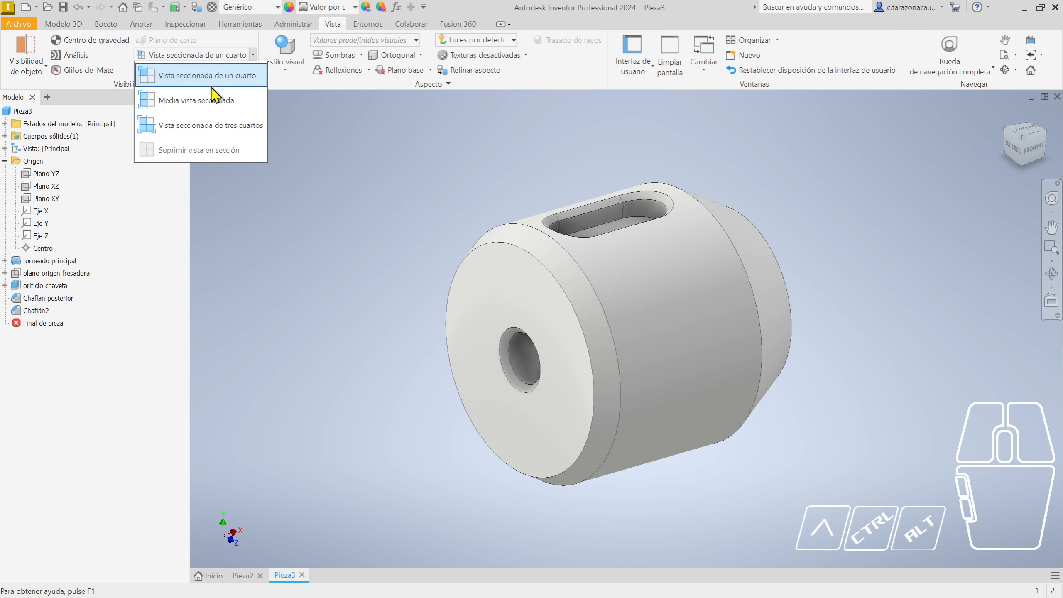
pyautogui.click(199, 126)
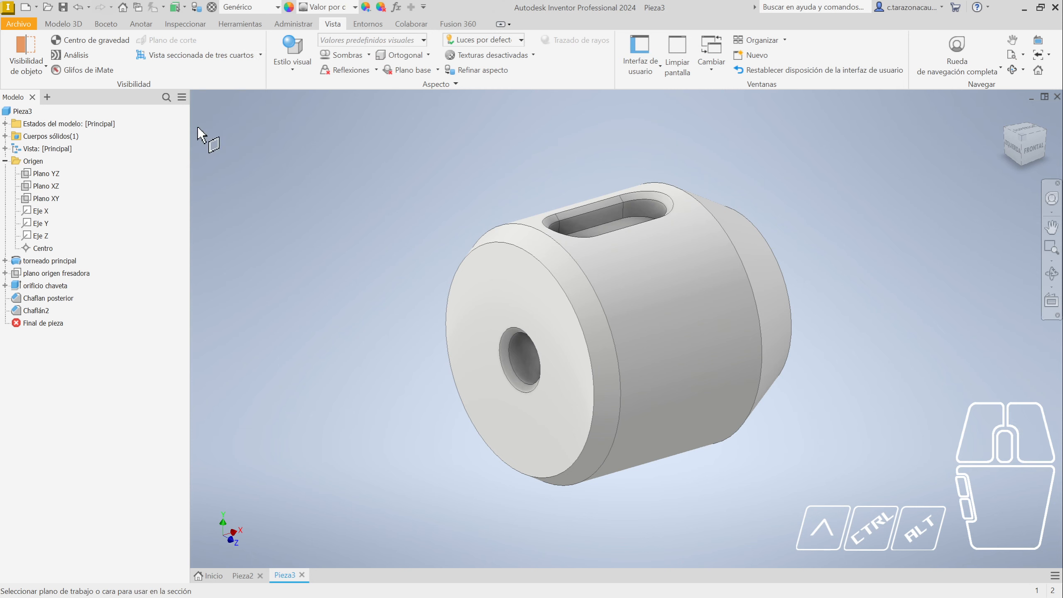
pyautogui.click(47, 201)
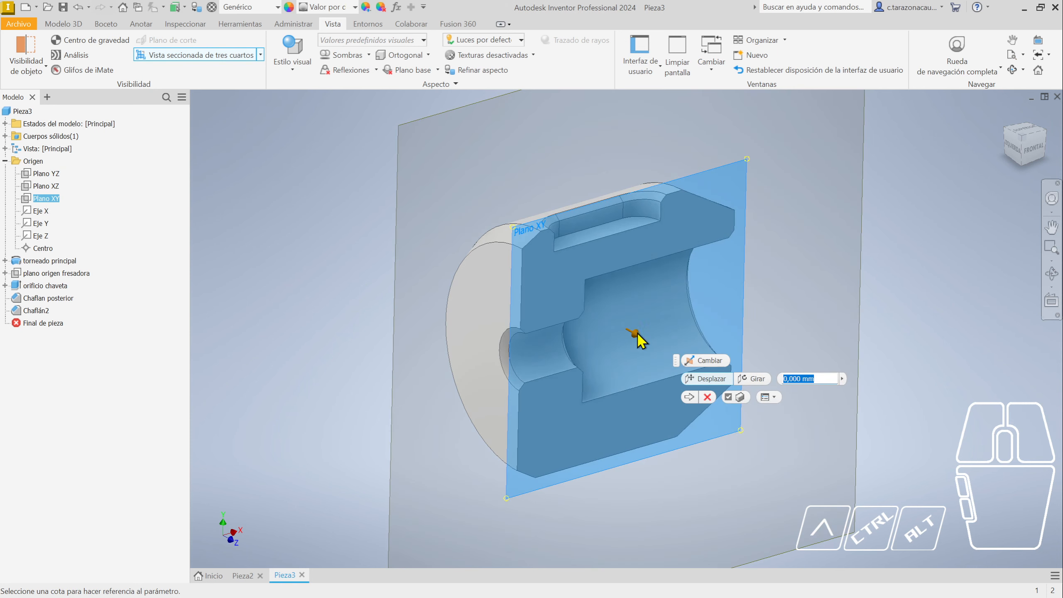
pyautogui.moveTo(636, 338); pyautogui.dragTo(651, 356)
pyautogui.write('0')
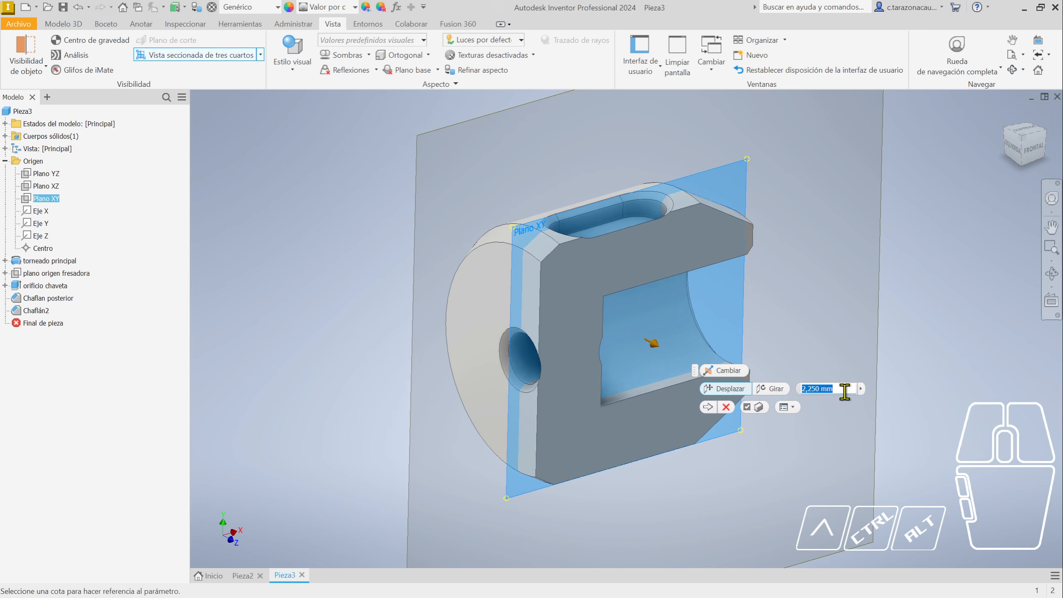
pyautogui.press('Return')
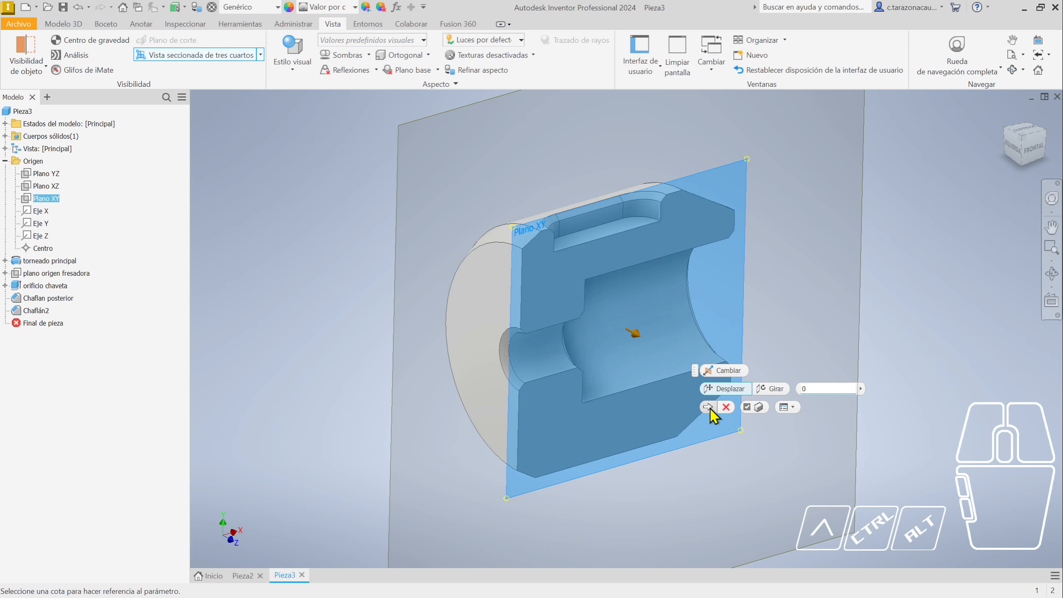
pyautogui.click(707, 408)
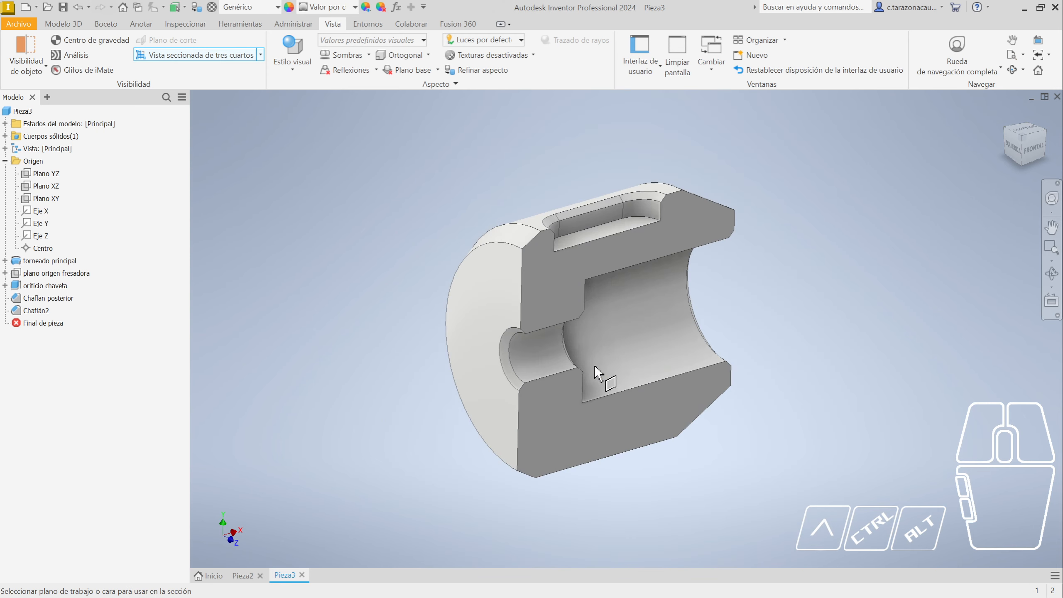
# Add Plano XZ as the second section plane, review both section planes, try the flipped cut direction, restore it and accept the three-quarter section
pyautogui.click(47, 189)
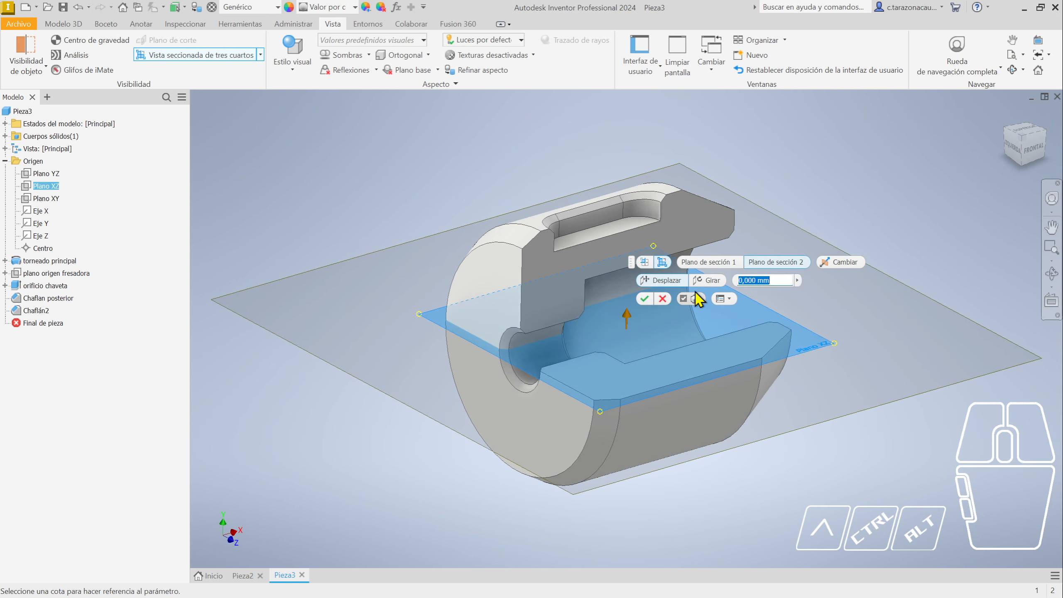
pyautogui.click(727, 263)
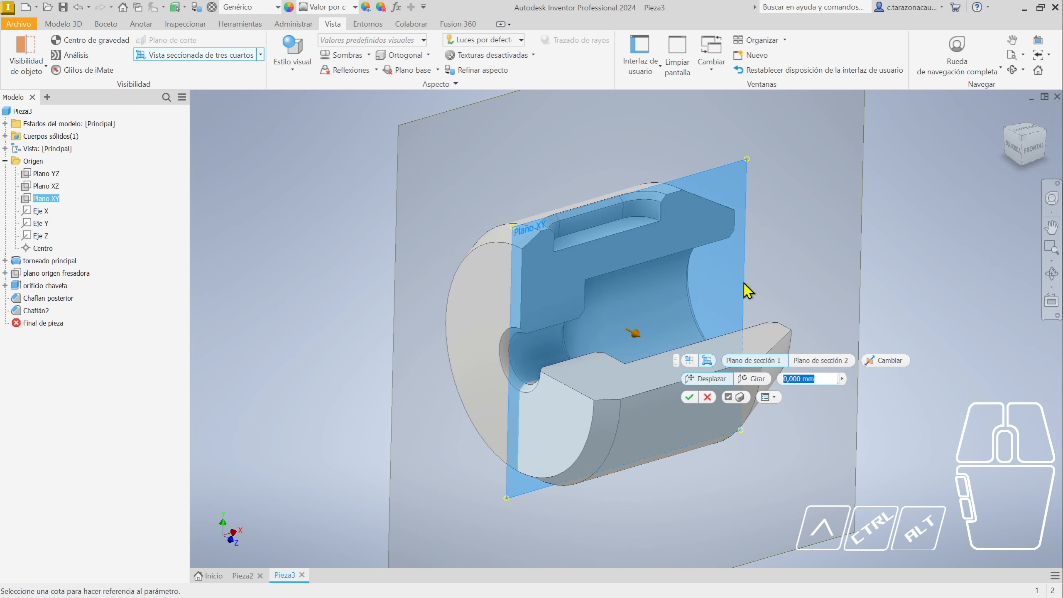
pyautogui.click(792, 363)
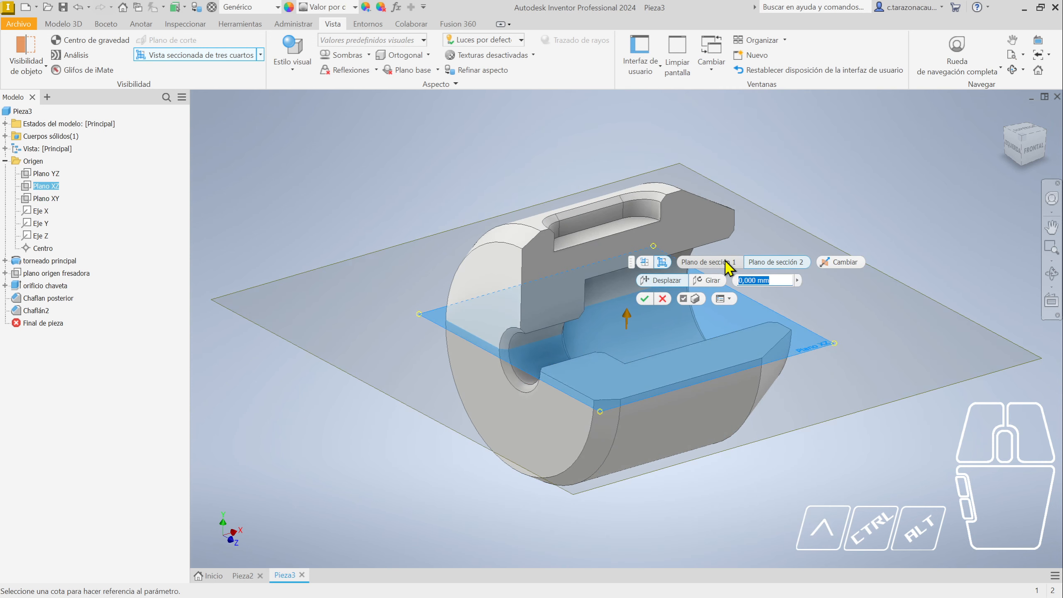
pyautogui.click(846, 264)
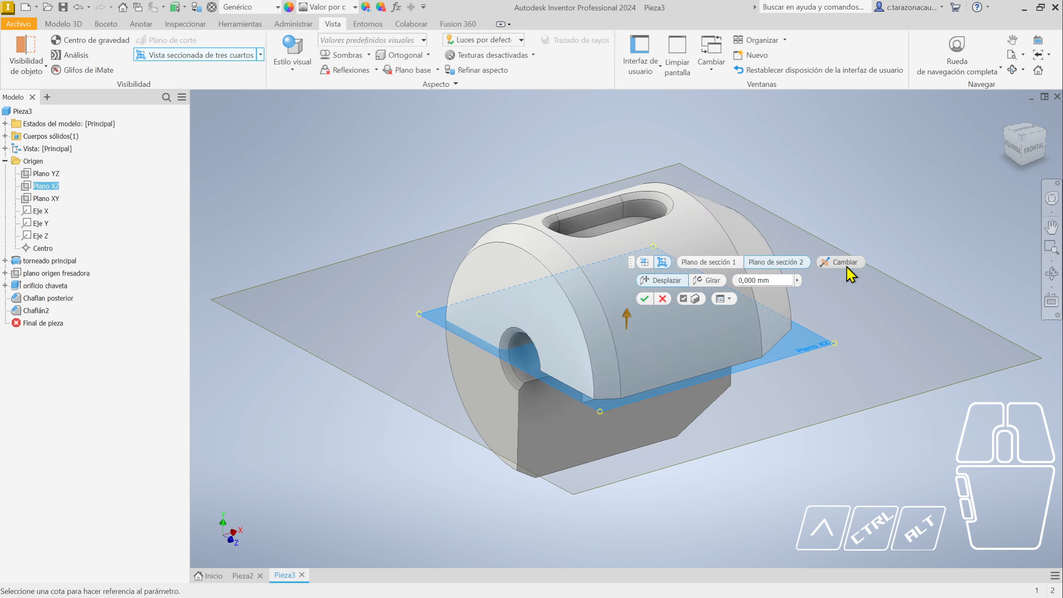
pyautogui.click(848, 265)
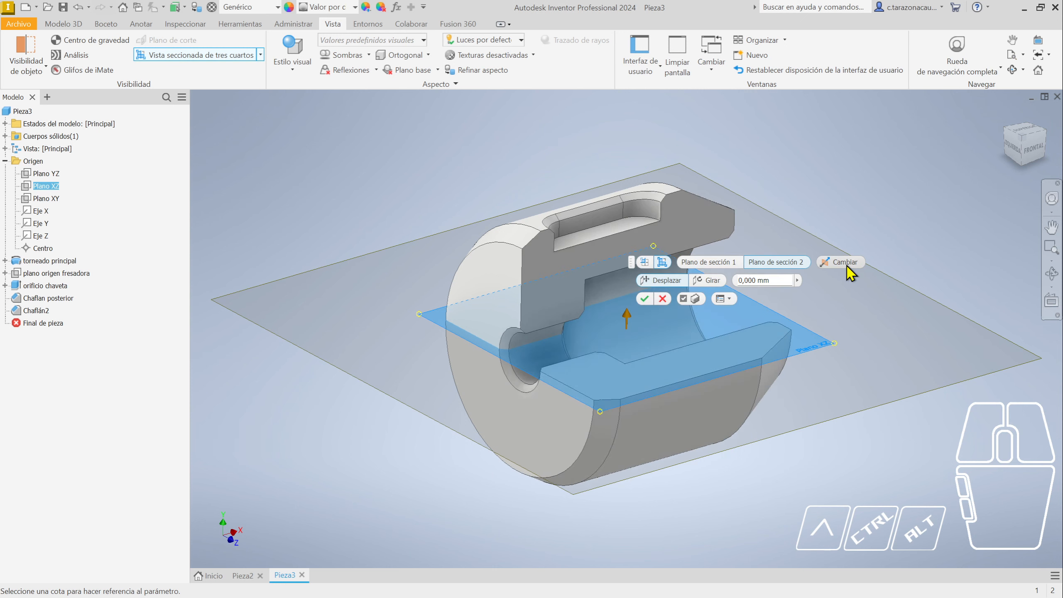
pyautogui.click(645, 299)
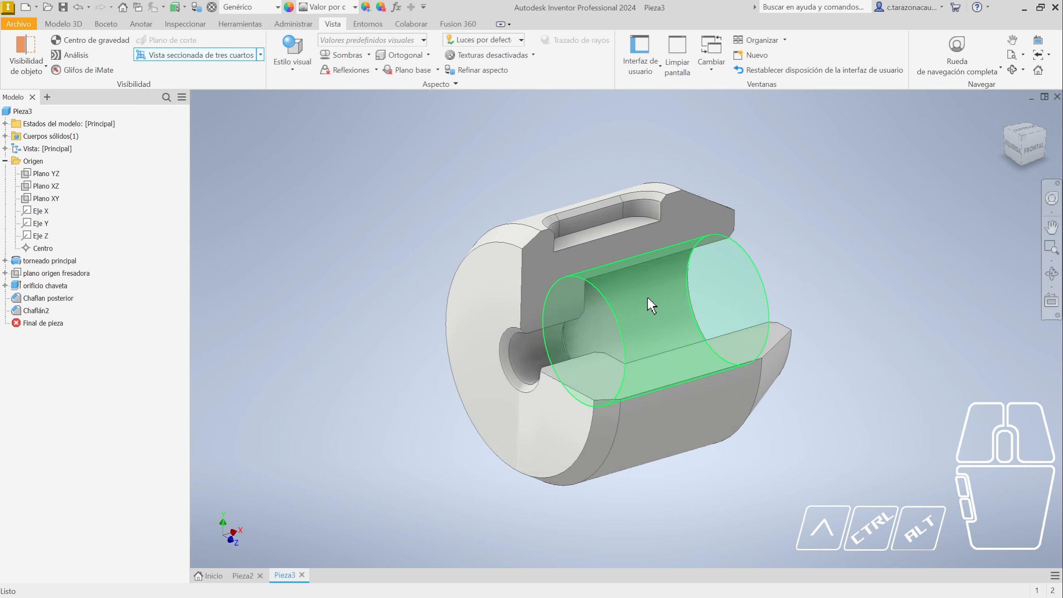
# Examine the three-quarter cut from the opposite side, including the stepped bore up close, and highlight Plano XZ against the cut faces
pyautogui.keyDown('shift'); pyautogui.moveTo(873, 462); pyautogui.dragTo(1002, 238, button='middle'); pyautogui.keyUp('shift')
pyautogui.click(1027, 141)
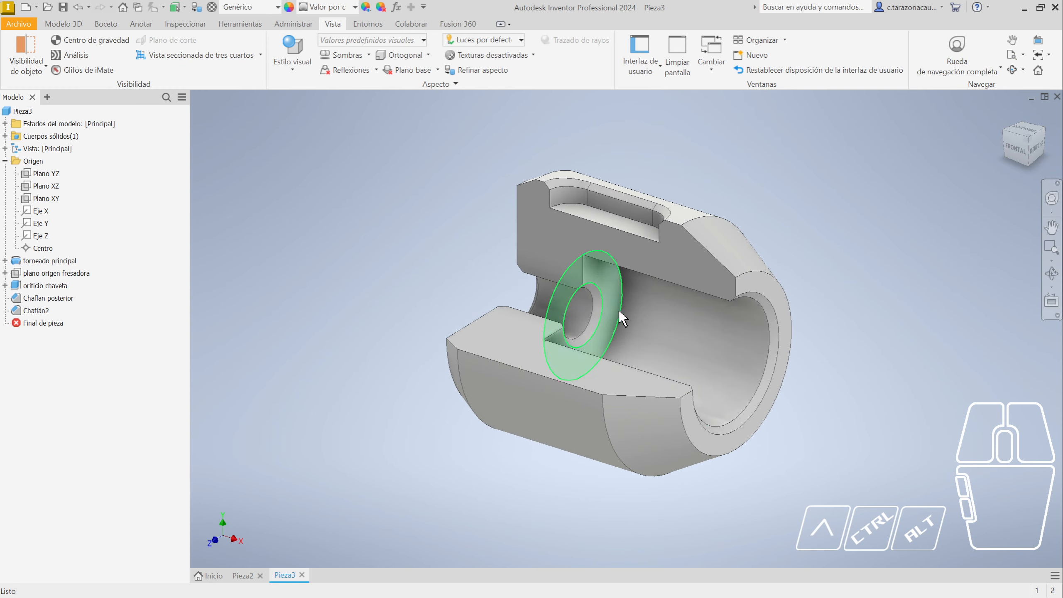
pyautogui.scroll(-3, 619, 310)
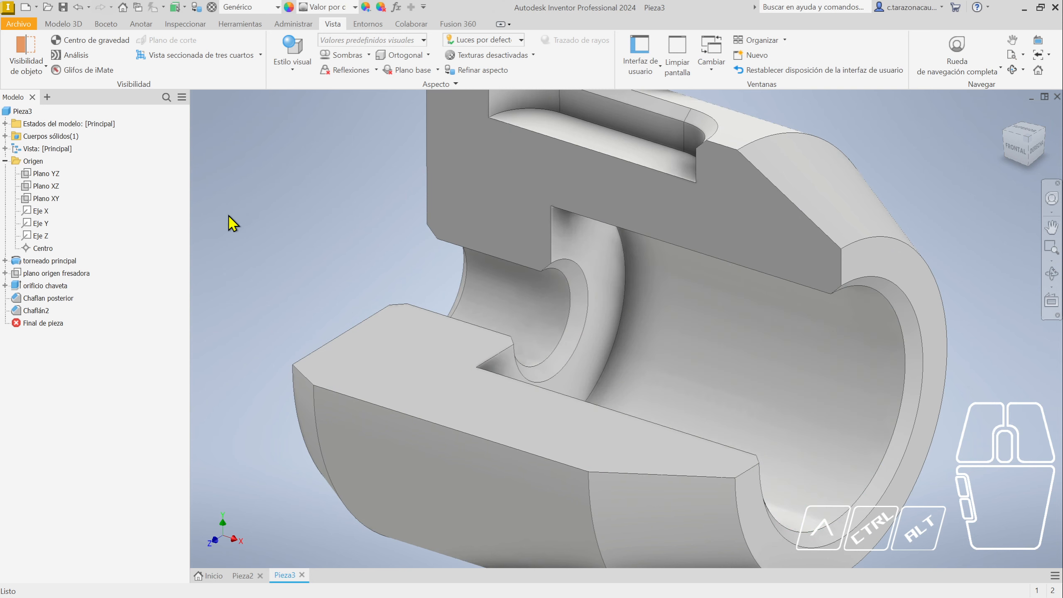
pyautogui.scroll(3, 234, 224)
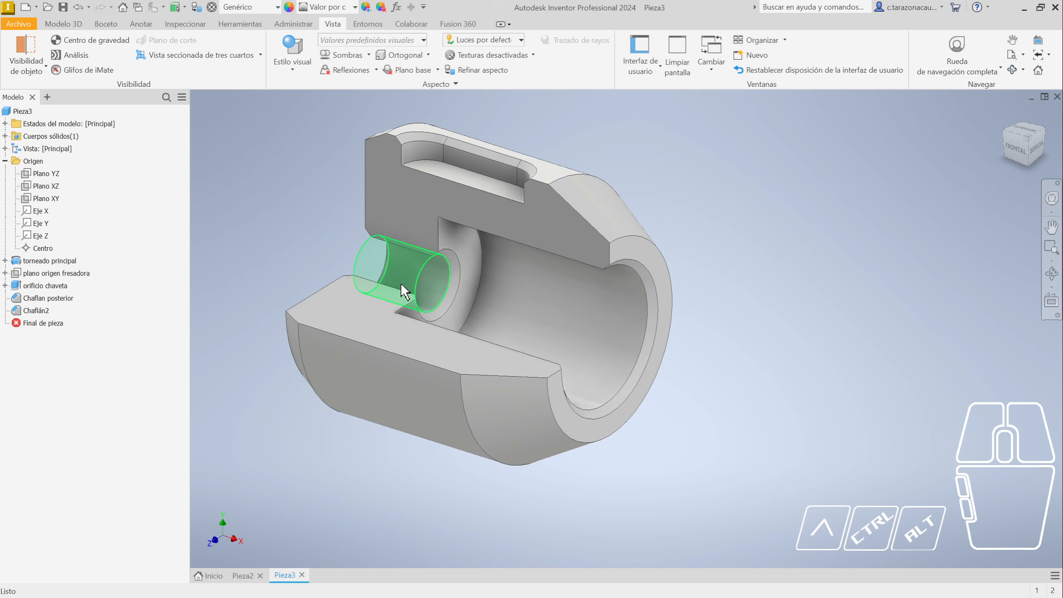
pyautogui.click(46, 187)
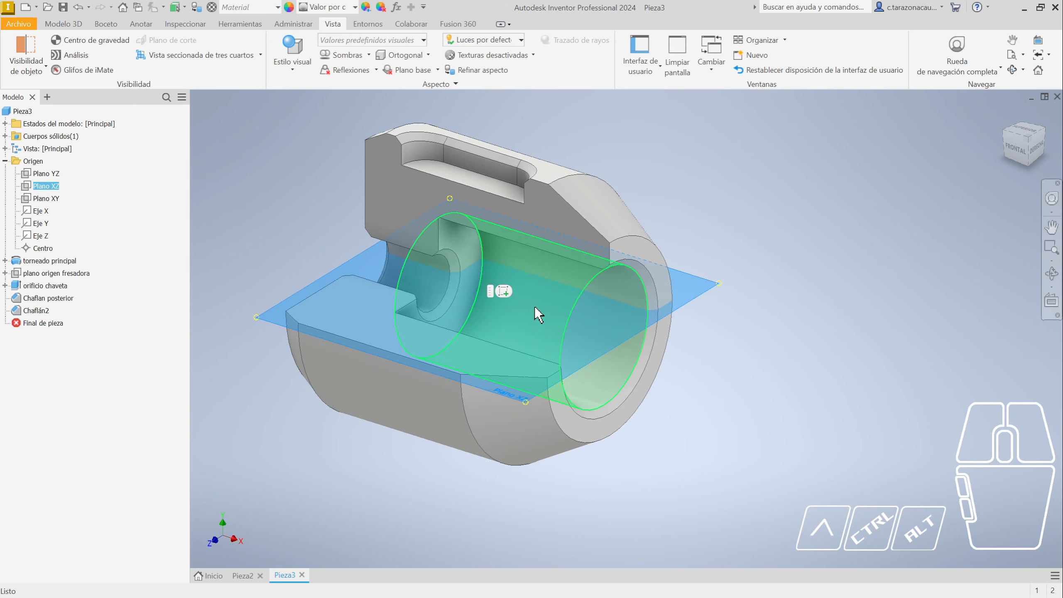
pyautogui.click(787, 350)
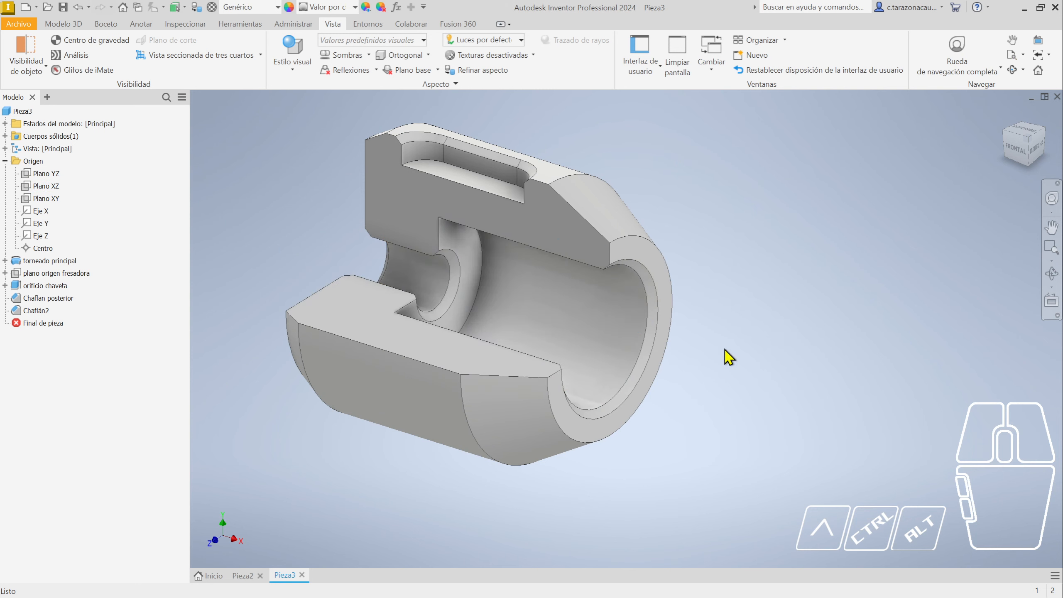
pyautogui.scroll(-3, 694, 358)
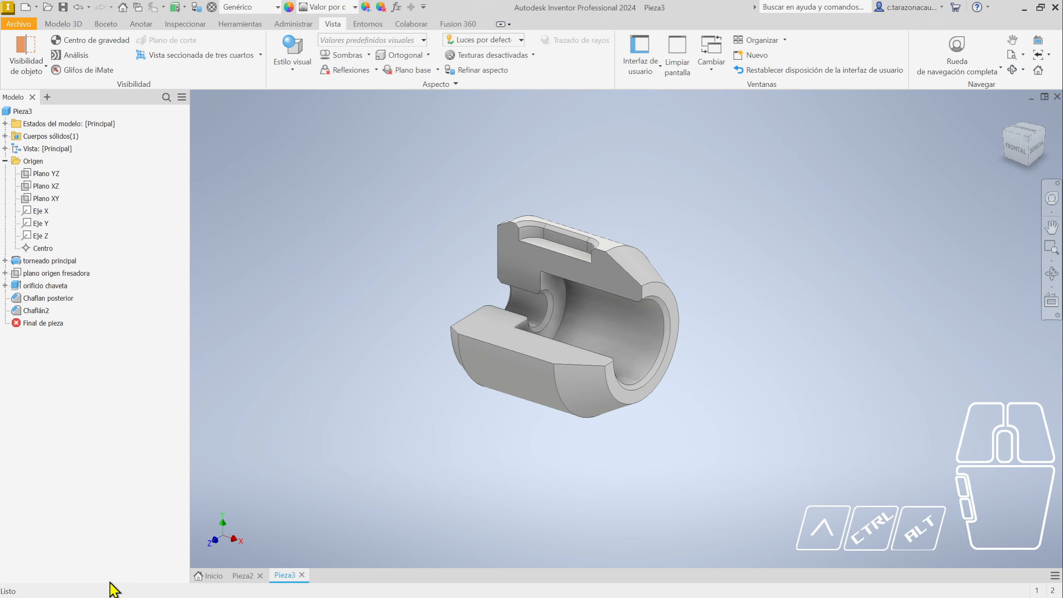